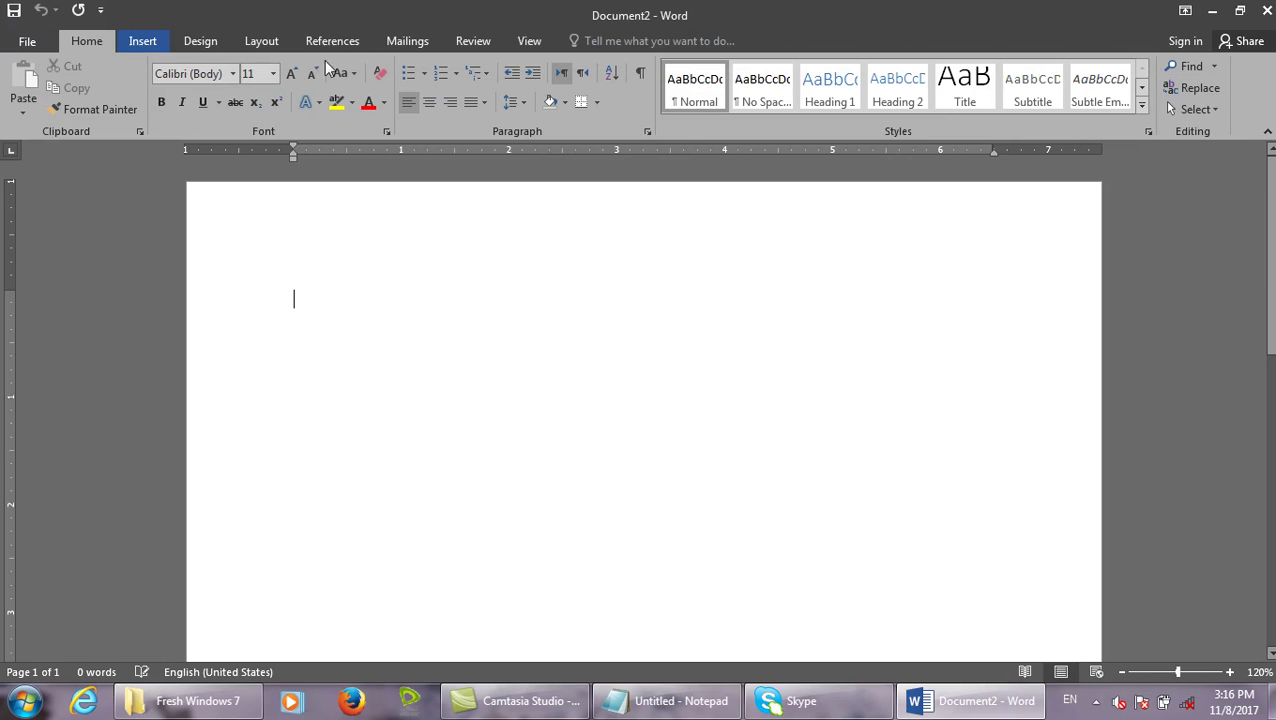
click(148, 41)
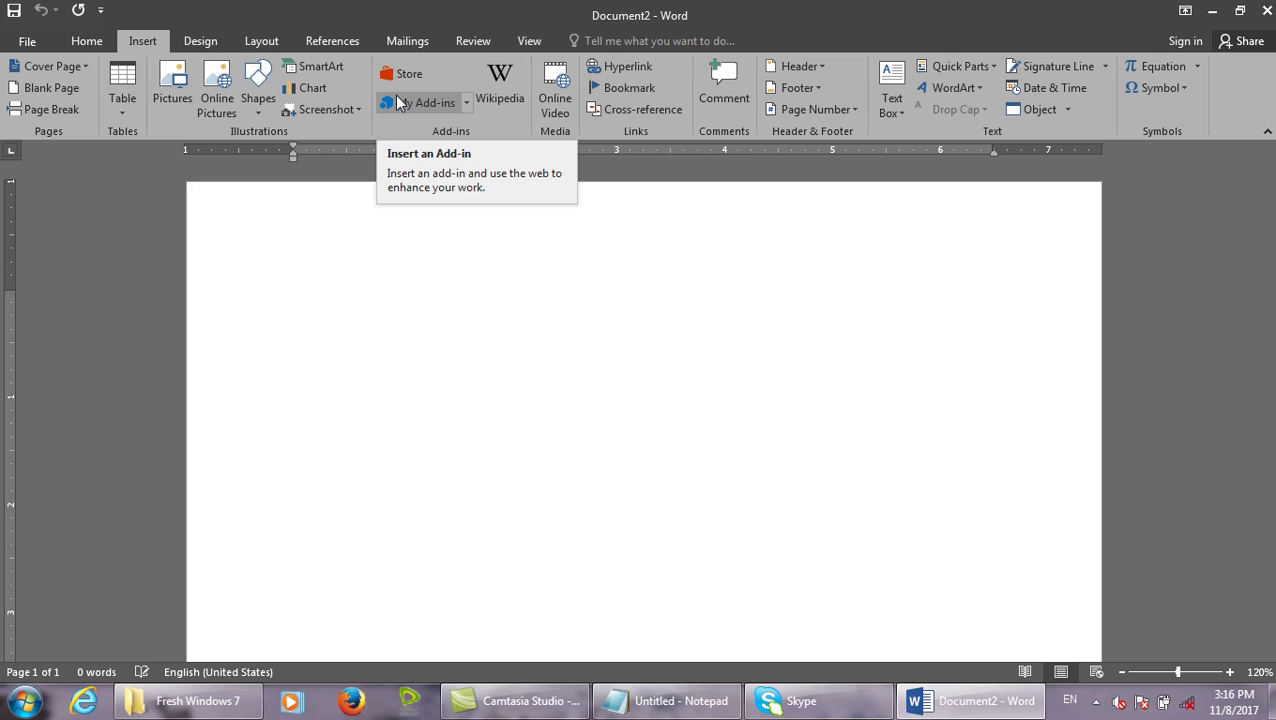
click(465, 104)
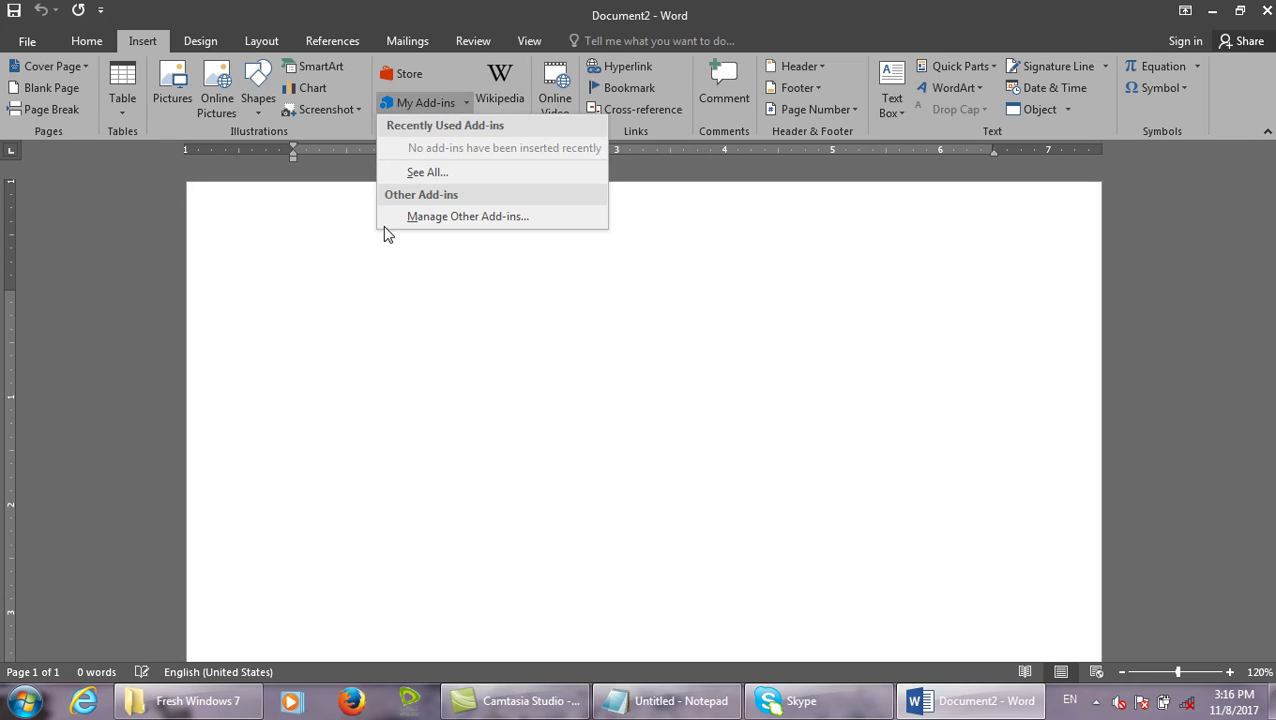
click(407, 294)
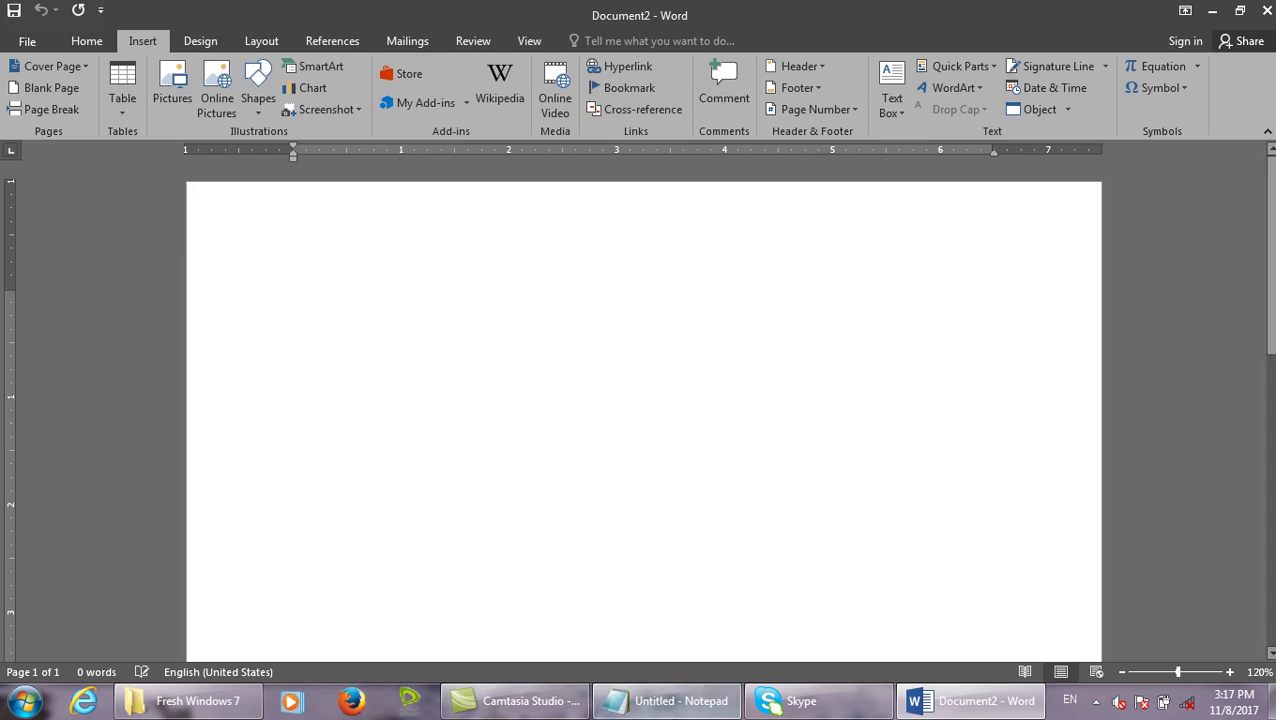
Switch to Notepad, add the line "Hyperlink (Control + K)" below "Microsoft Word", and return to the Word document.
click(684, 700)
key(Return)
text(H)
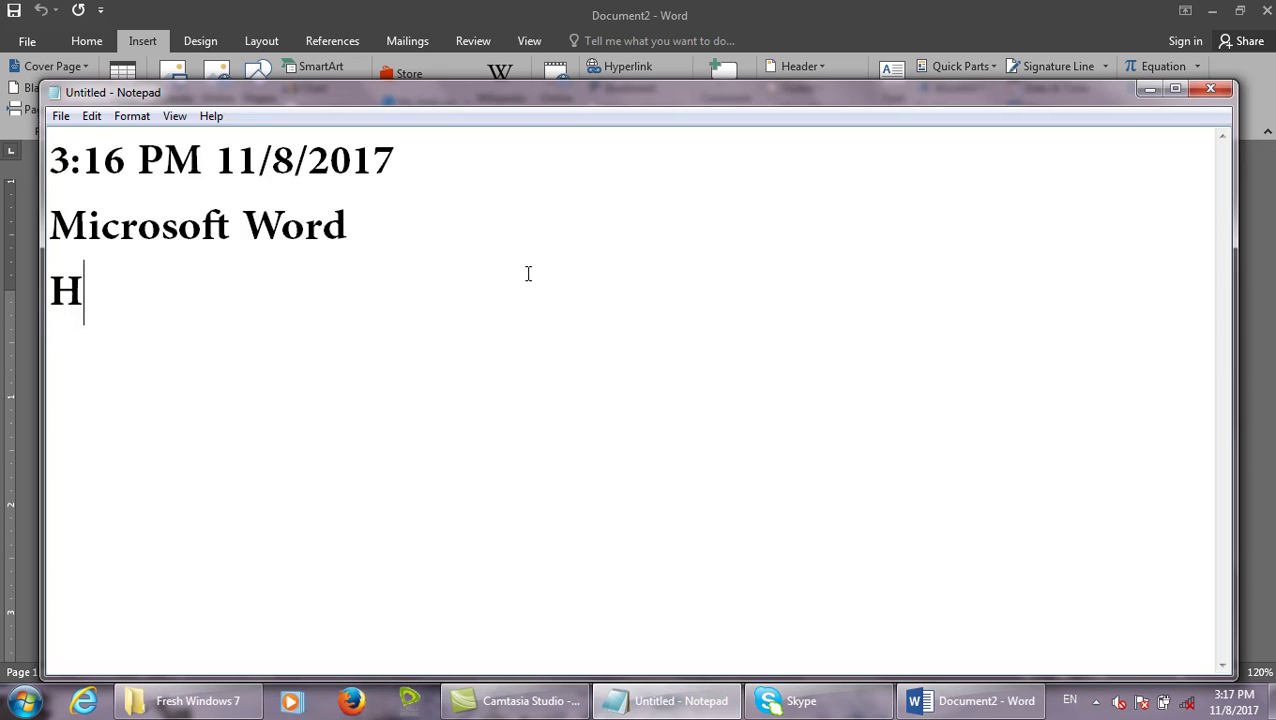
text(yperlink ()
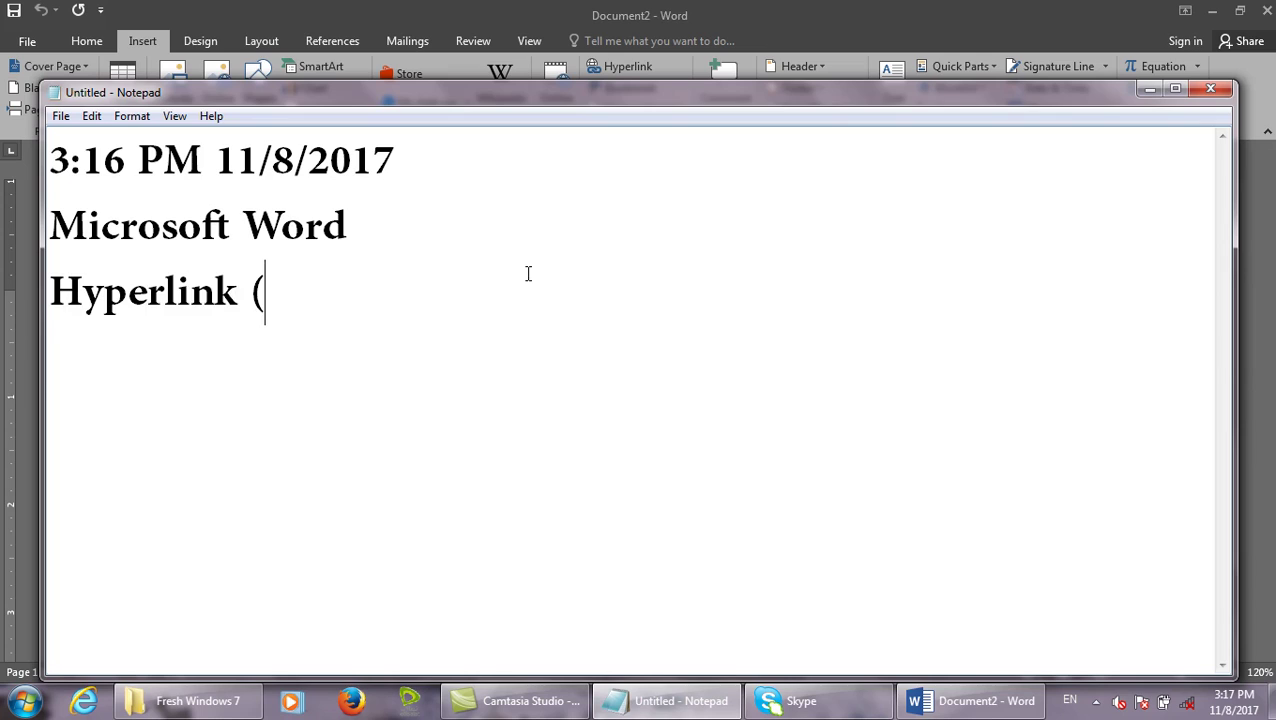
text(Control + K))
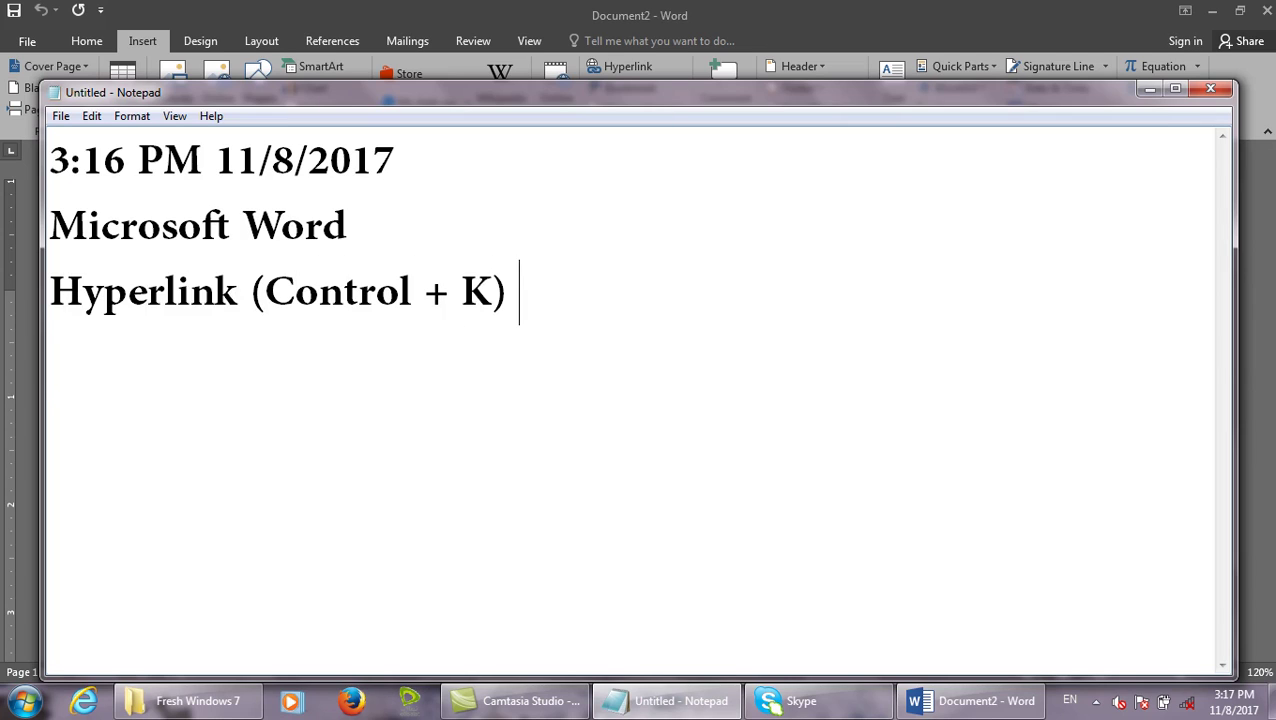
key(Return)
click(1146, 88)
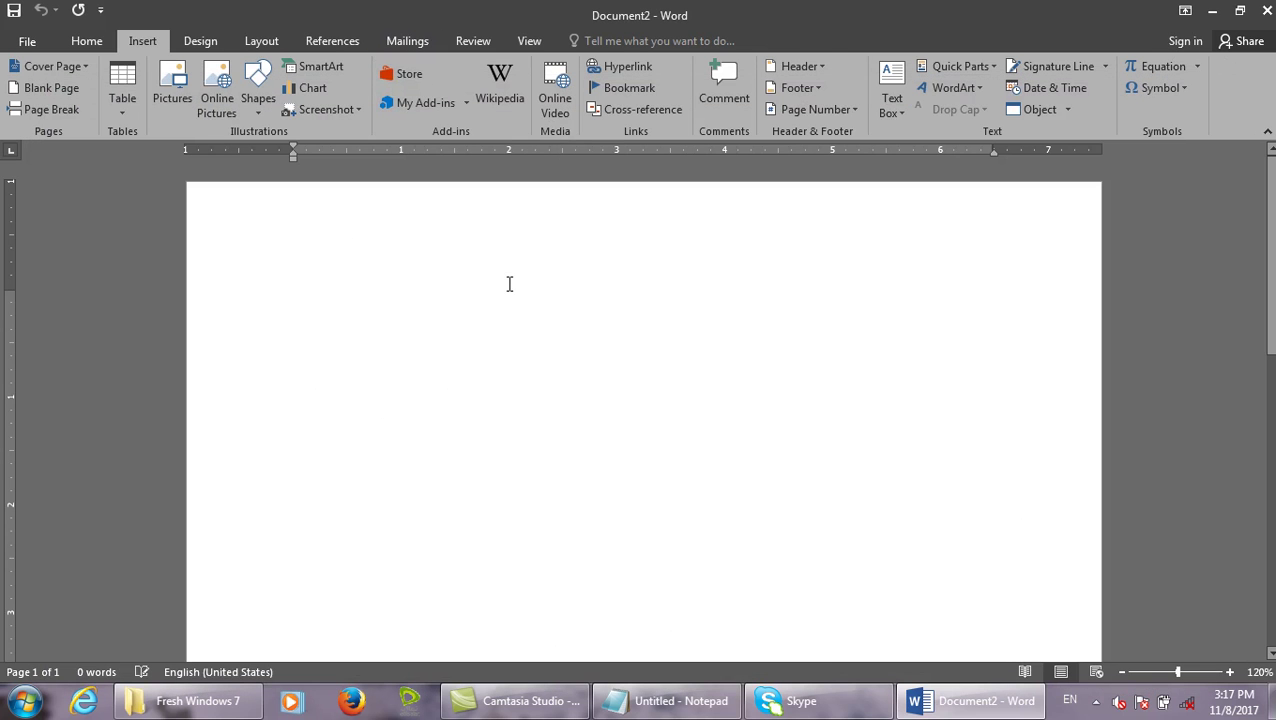
Enter two lines labelled "Name" and "Fa/Name", with the person's name and father's name aligned in a second column.
text(Name)
key(Return)
key(BackSpace)
text(zahid)
key(Return)
text(Fa/Name)
key(Tab)
text(kh)
key(BackSpace)
key(BackSpace)
key(Tab)
text(khan)
key(Return)
Add a third line labelled "Picture" and tab the cursor across to align with the values above.
text(Pictur)
click(474, 276)
key(Tab)
key(Tab)
key(BackSpace)
key(BackSpace)
click(360, 378)
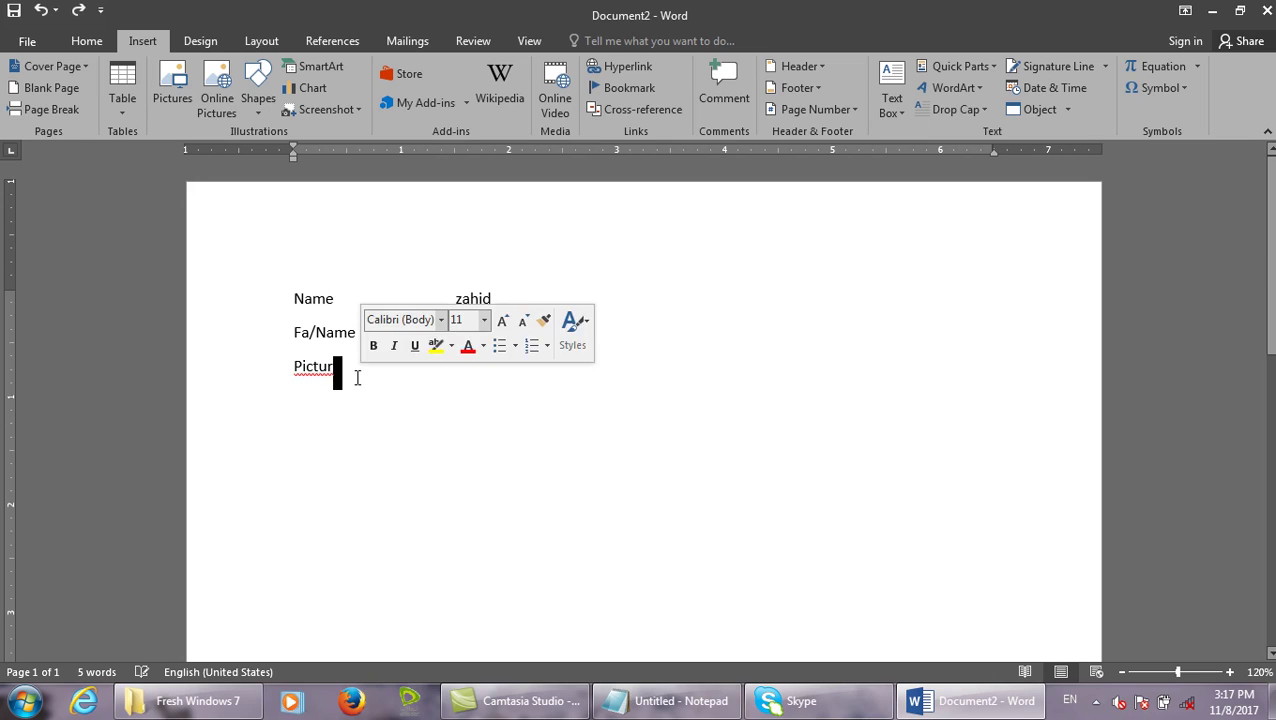
key(BackSpace)
key(BackSpace)
text(ture)
key(Tab)
key(Tab)
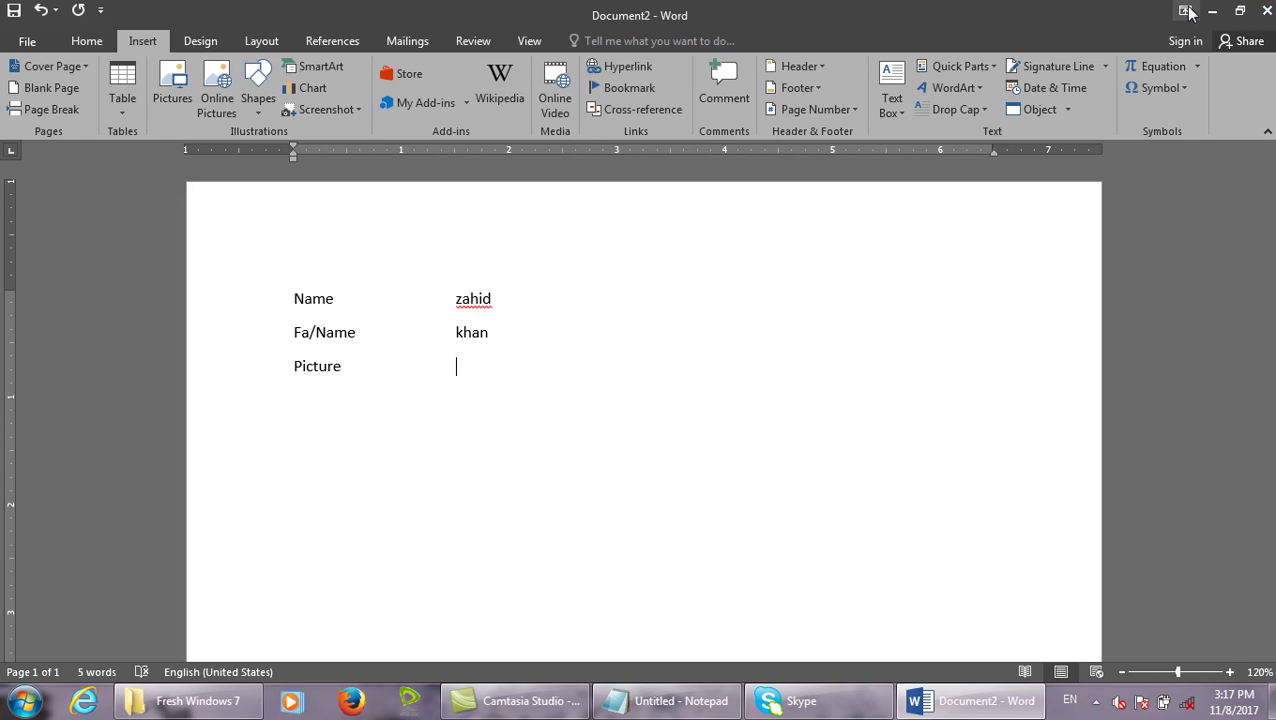
View the 1Robert-Pattinson picture from the desktop's "full size" folder, close it, and return to the Word document.
click(1185, 11)
click(1207, 11)
click(1208, 12)
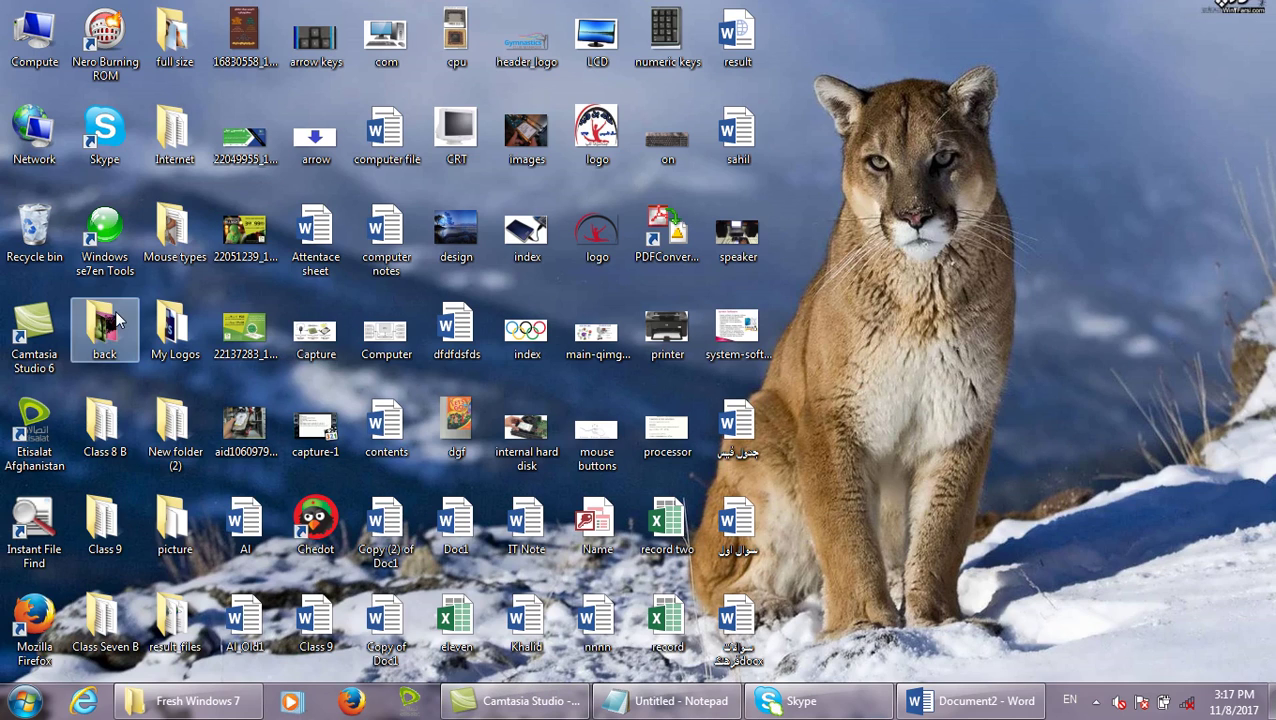
double_click(175, 38)
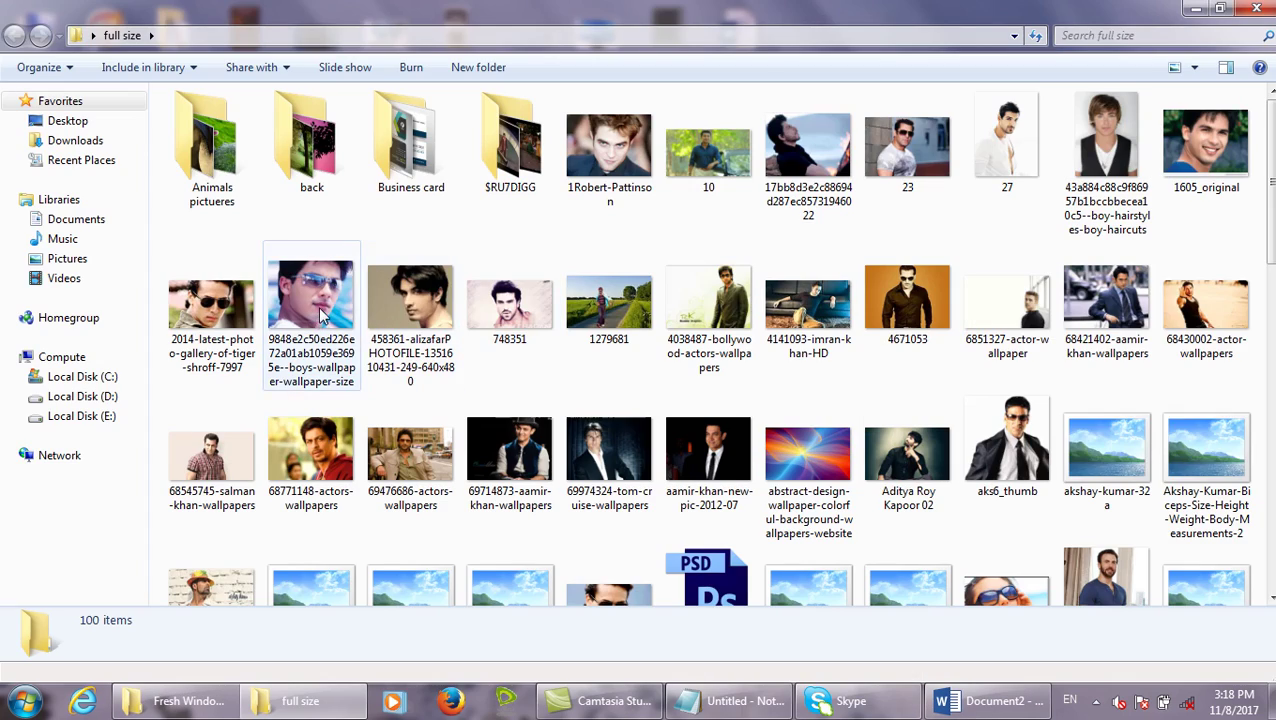
click(656, 165)
double_click(656, 165)
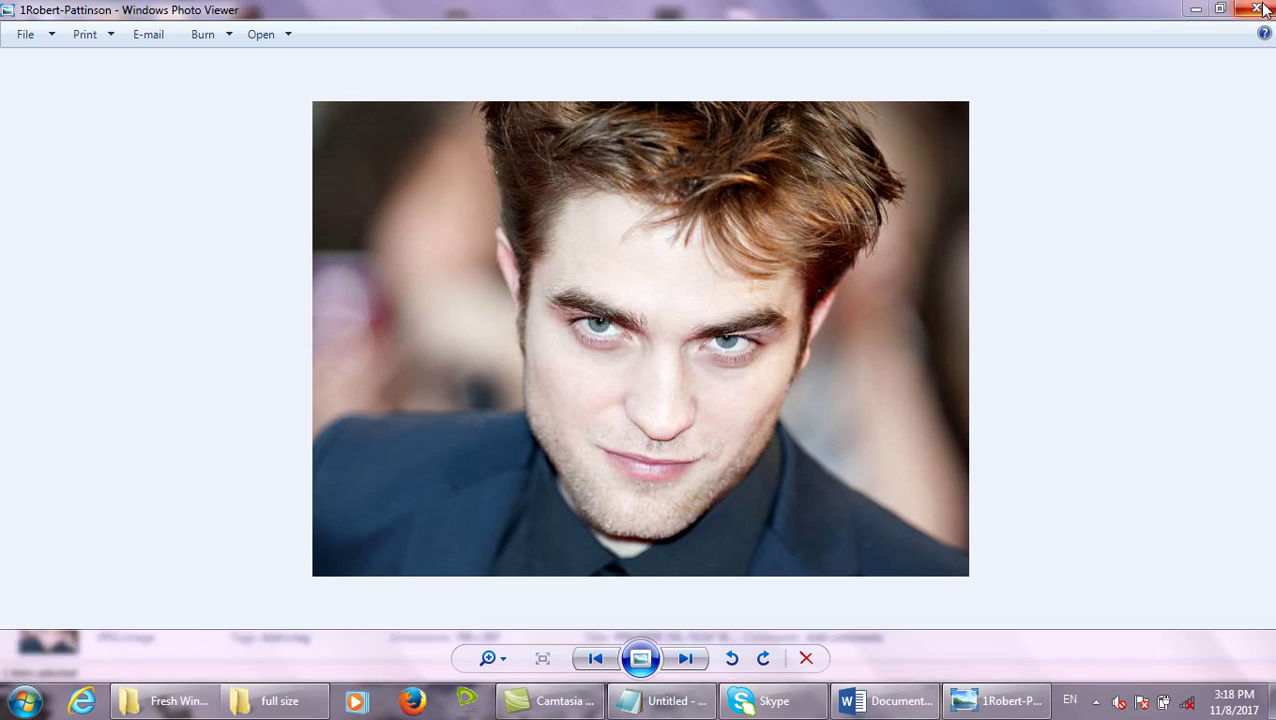
click(1258, 9)
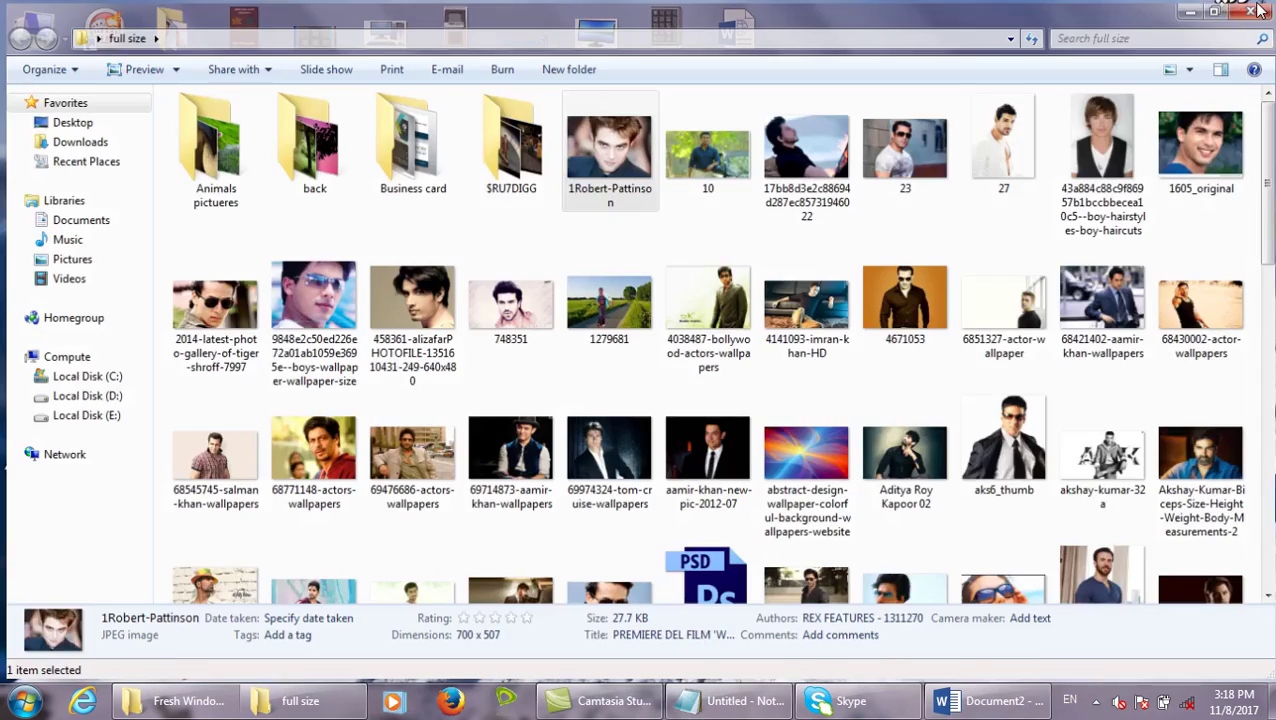
click(1258, 9)
click(918, 700)
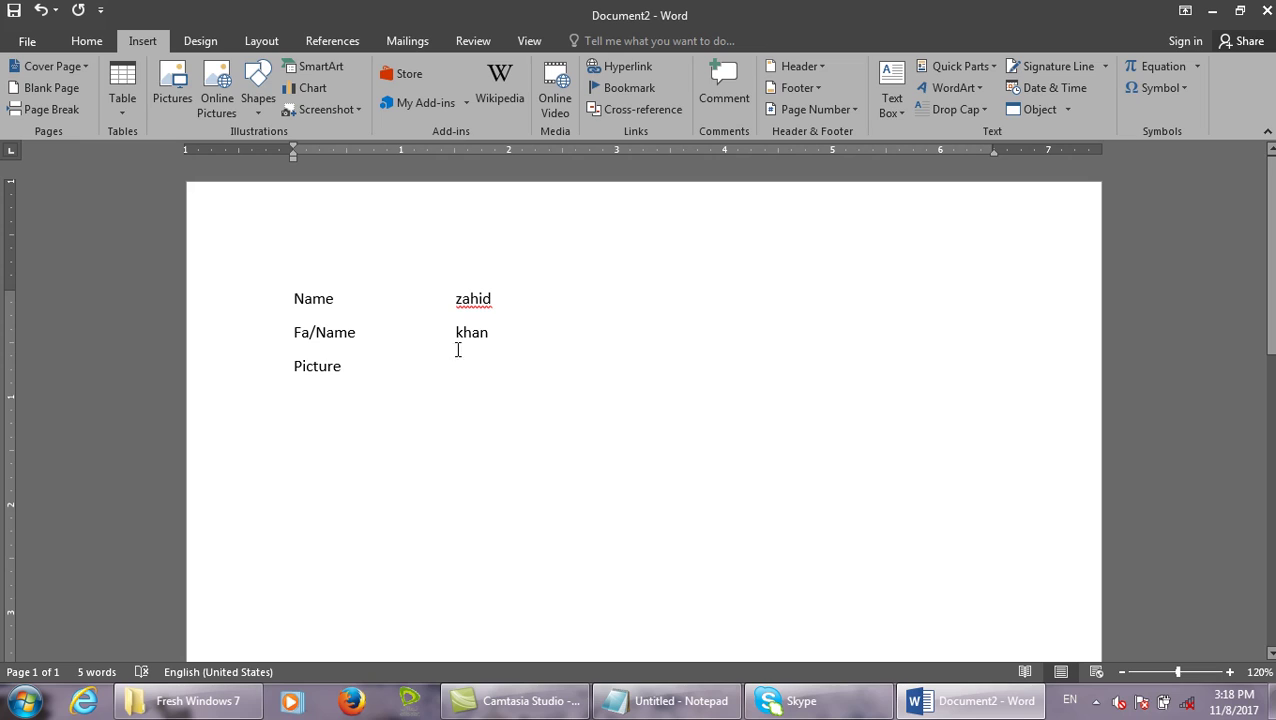
Start inserting a hyperlink beside "Picture" and examine the Current Folder, Browsed Pages and Recent Files lists for existing files.
click(634, 68)
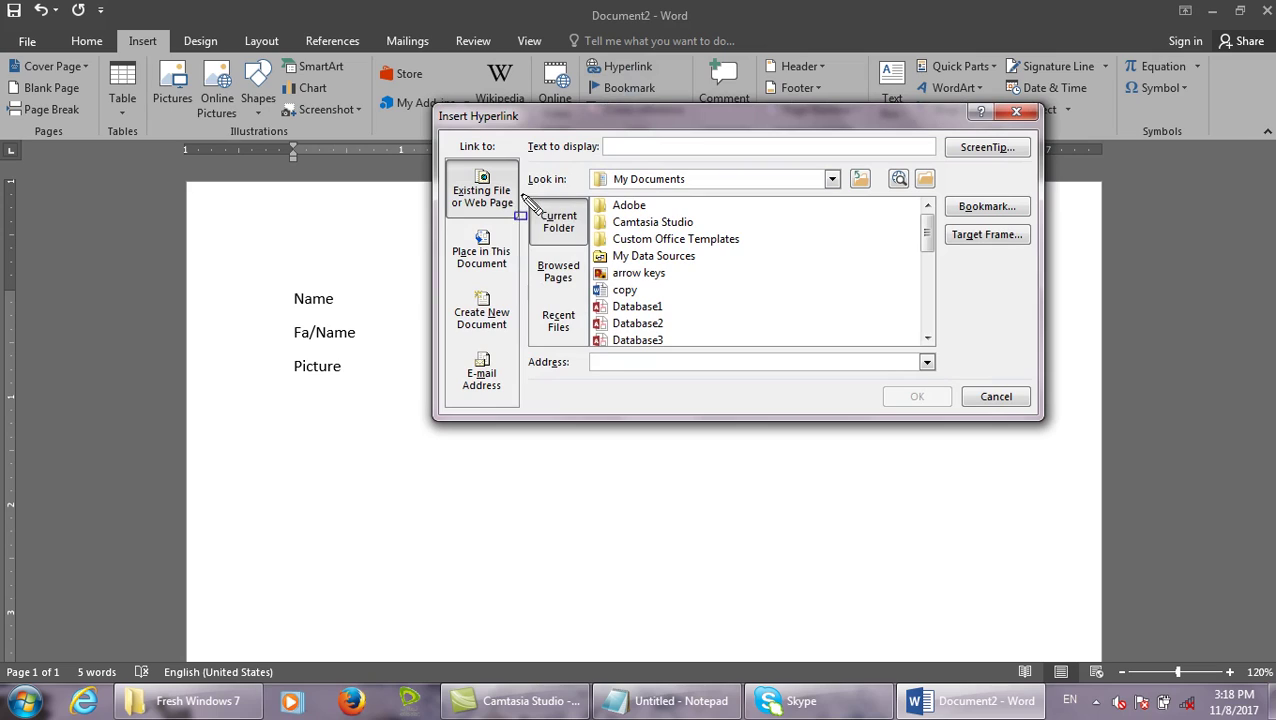
drag(521, 193, 591, 357)
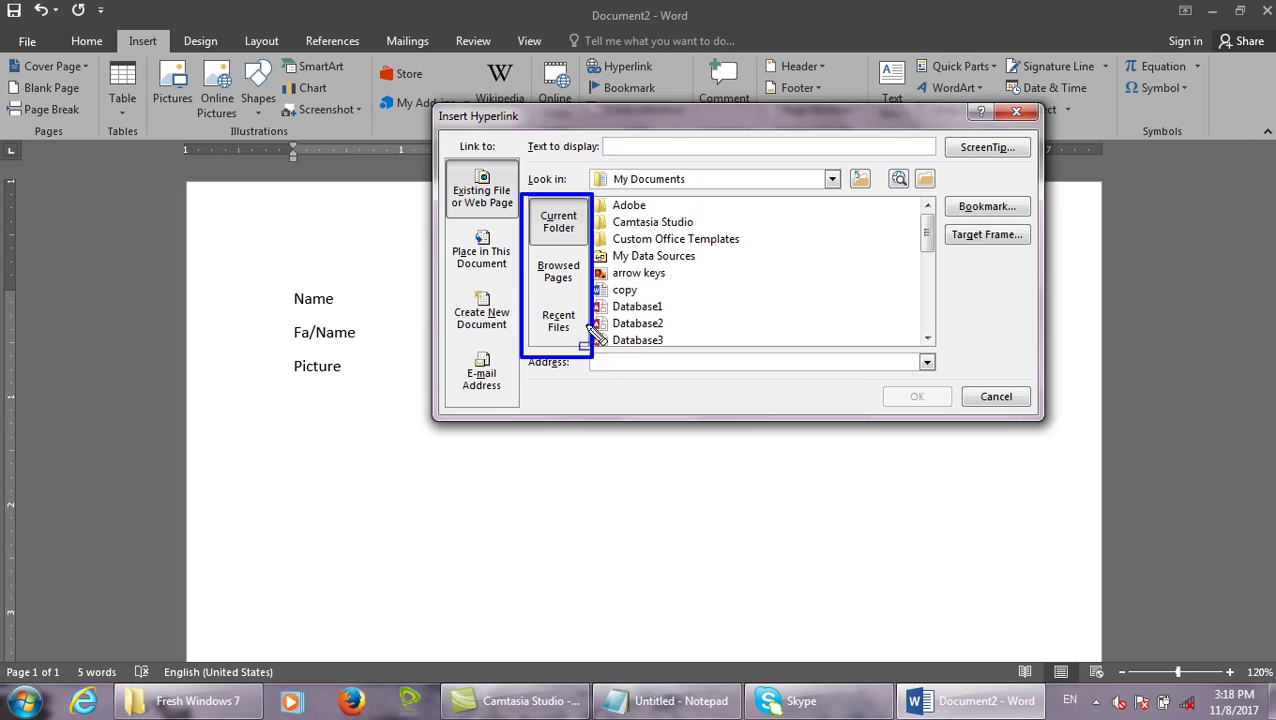
key(Escape)
drag(929, 245, 803, 228)
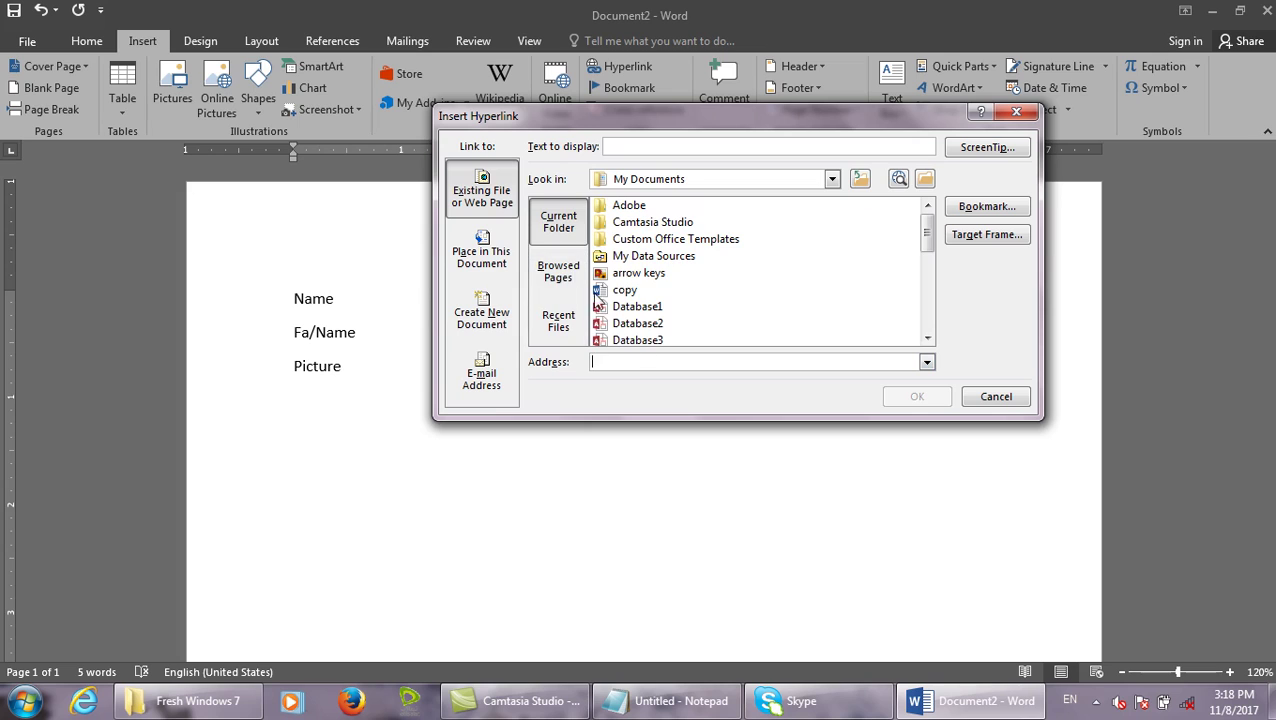
click(558, 271)
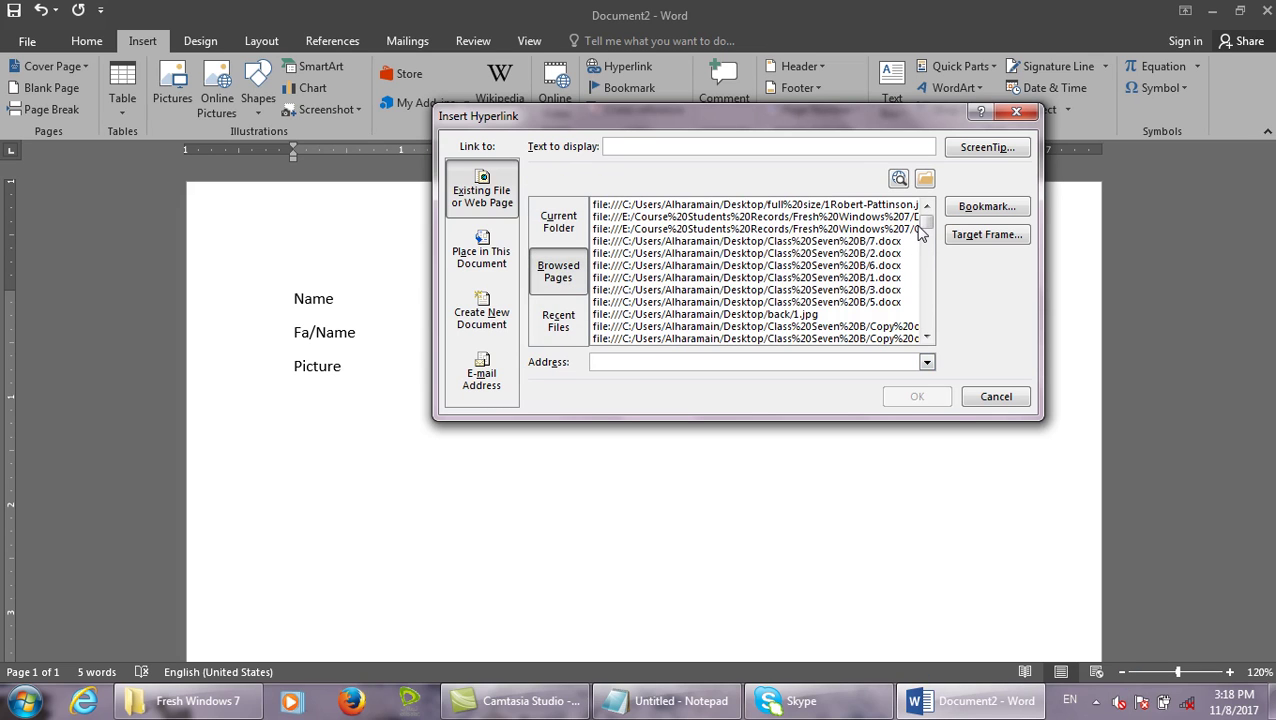
drag(925, 229, 925, 341)
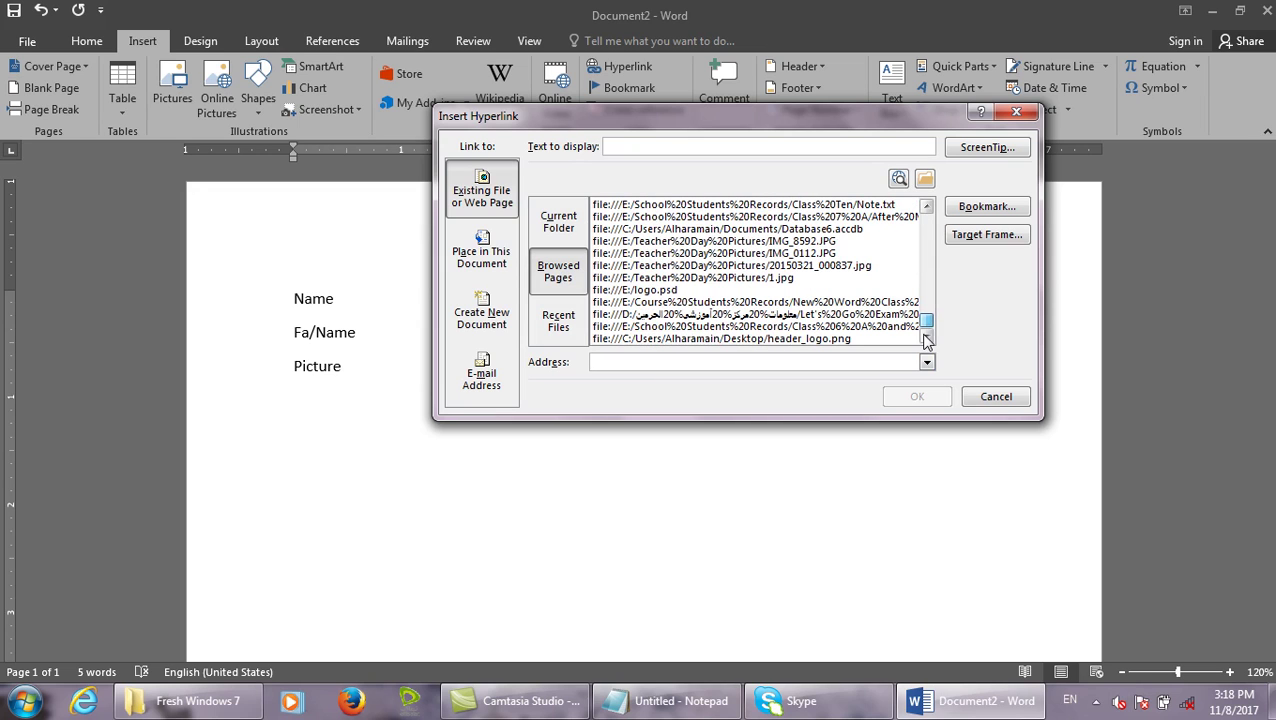
click(558, 321)
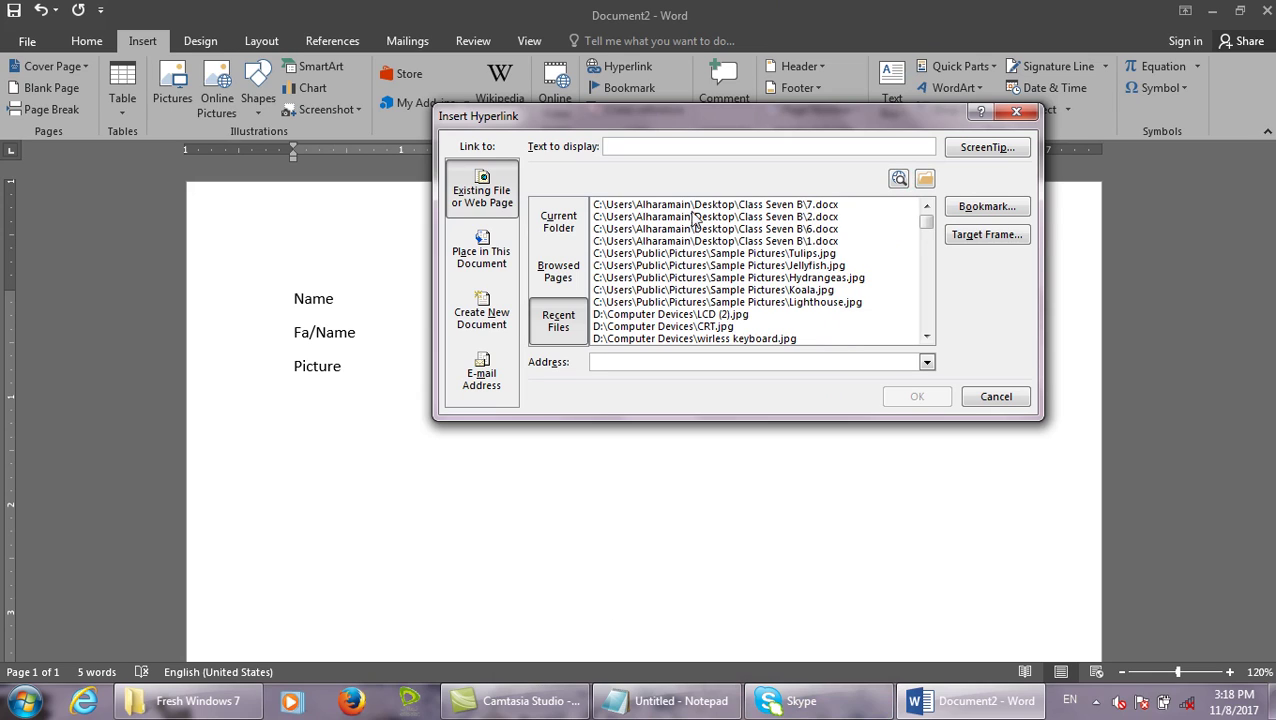
click(551, 221)
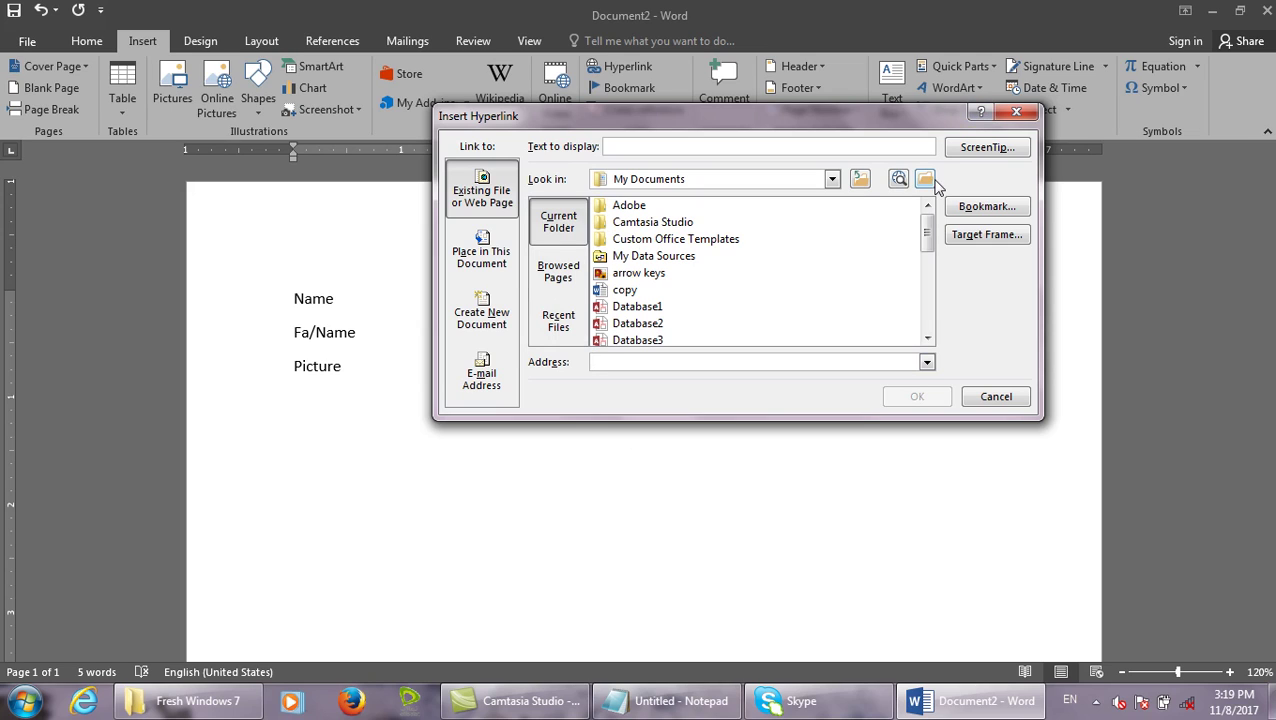
Insert a hyperlink beside "Picture" to the file 1279681.jpg in the desktop's "full size" folder.
click(832, 180)
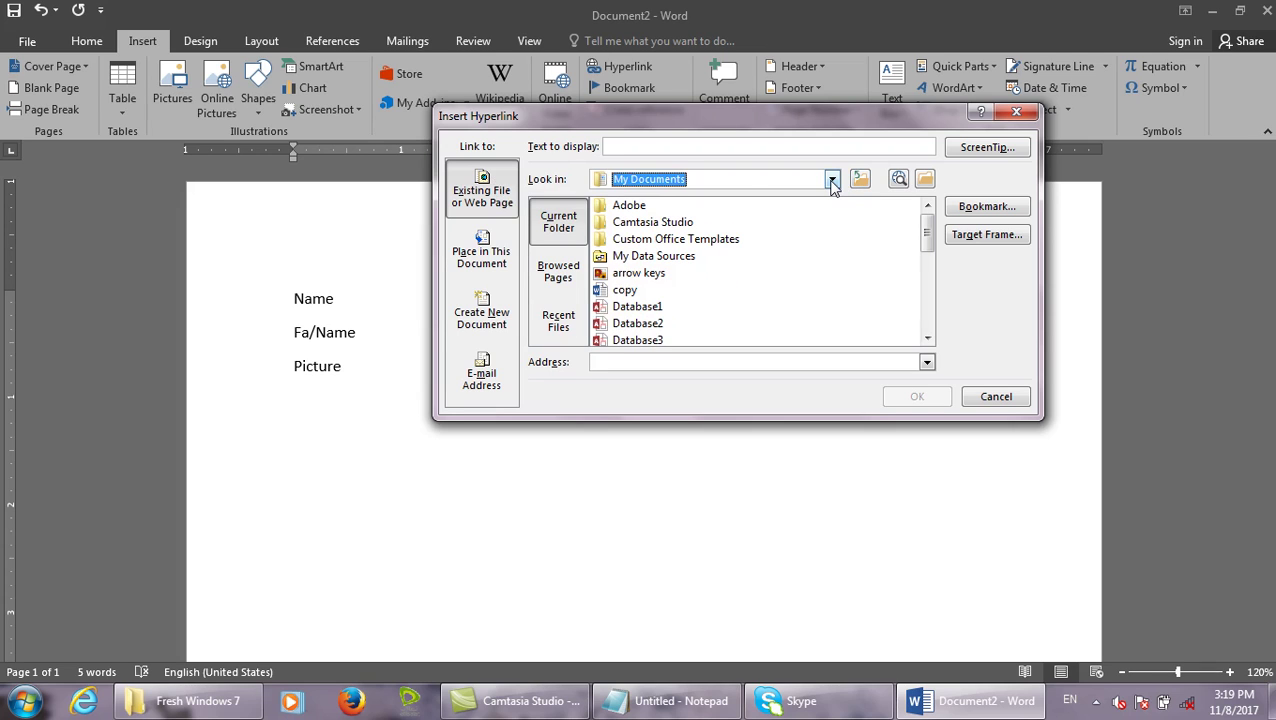
click(832, 180)
click(630, 196)
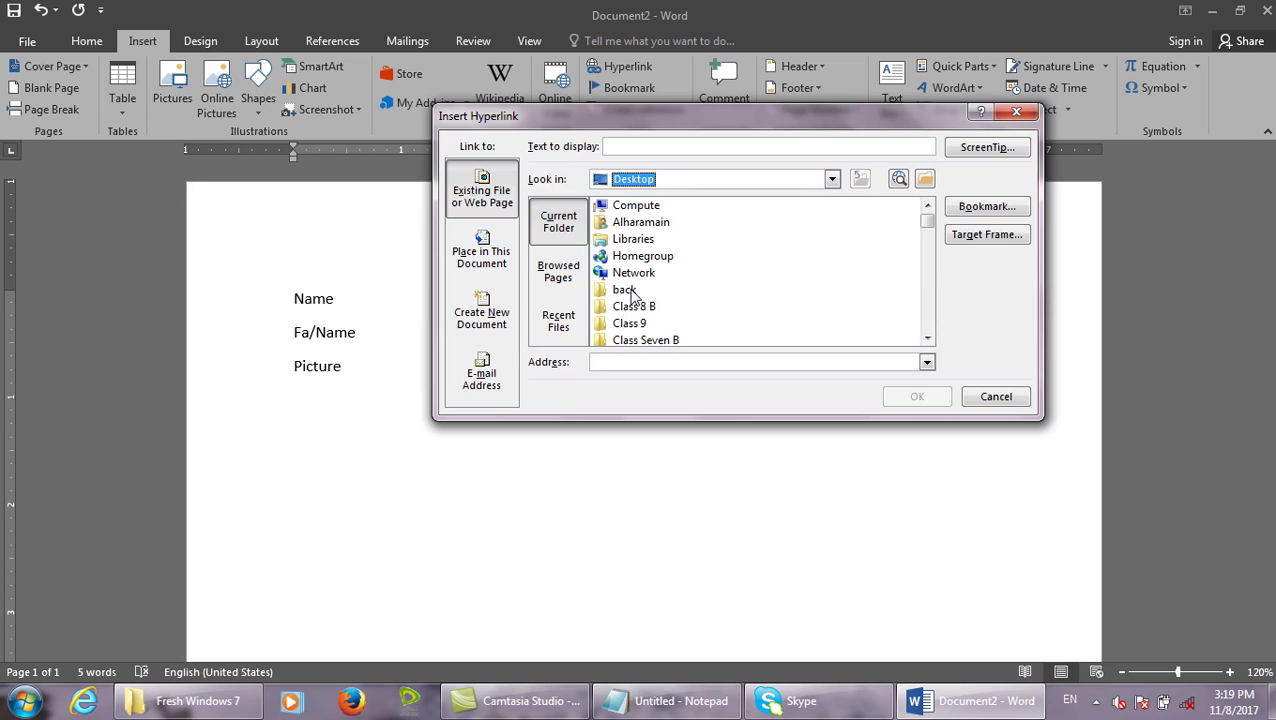
click(928, 339)
click(928, 339)
click(928, 339)
click(928, 339)
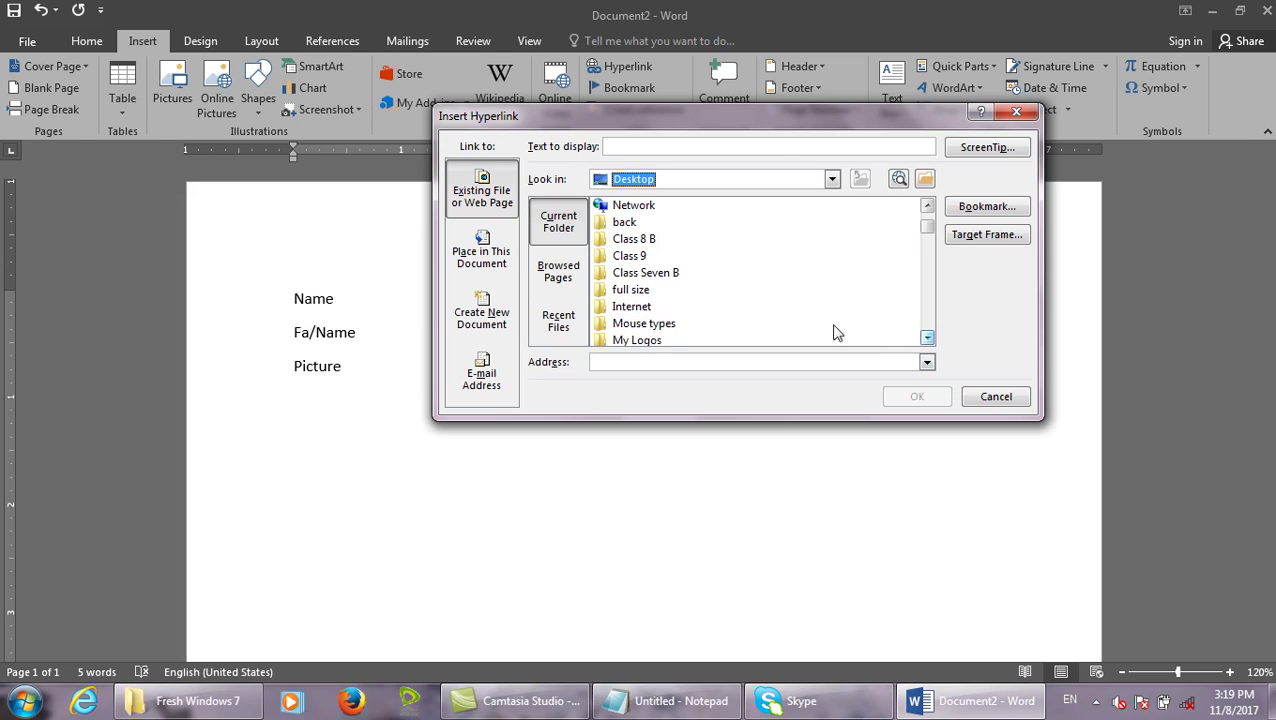
double_click(620, 290)
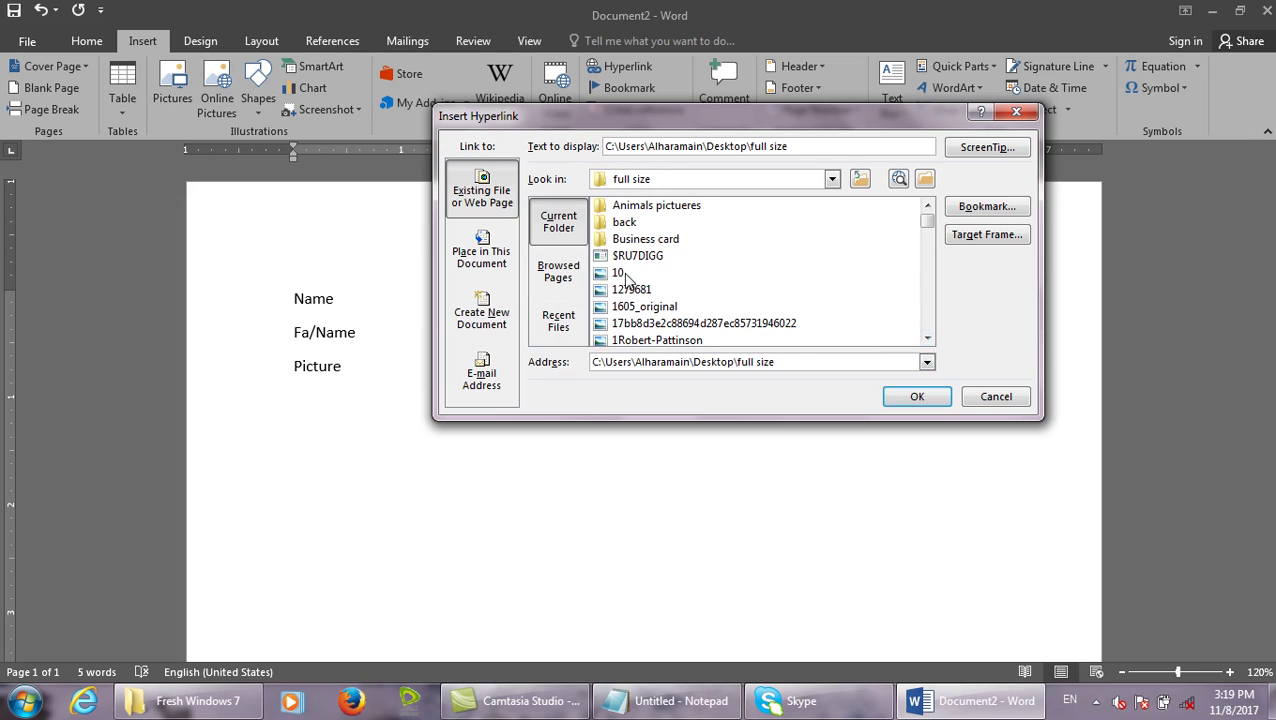
click(626, 273)
click(637, 292)
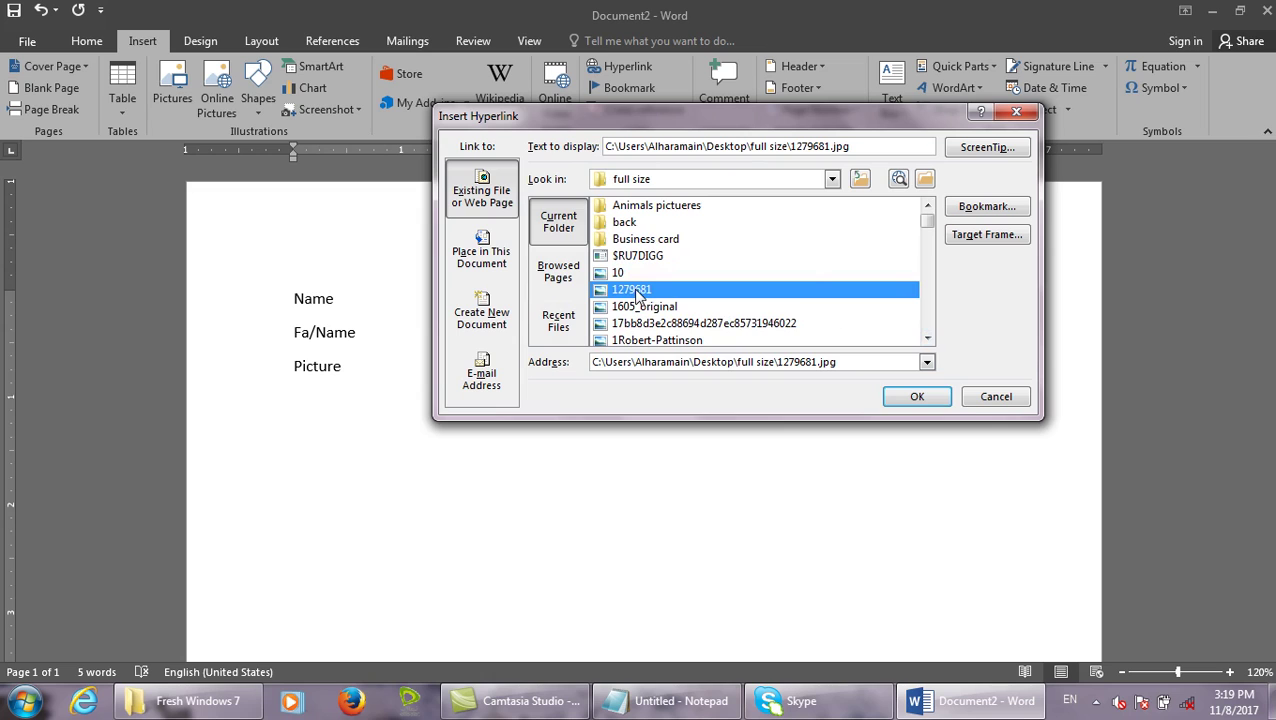
click(918, 397)
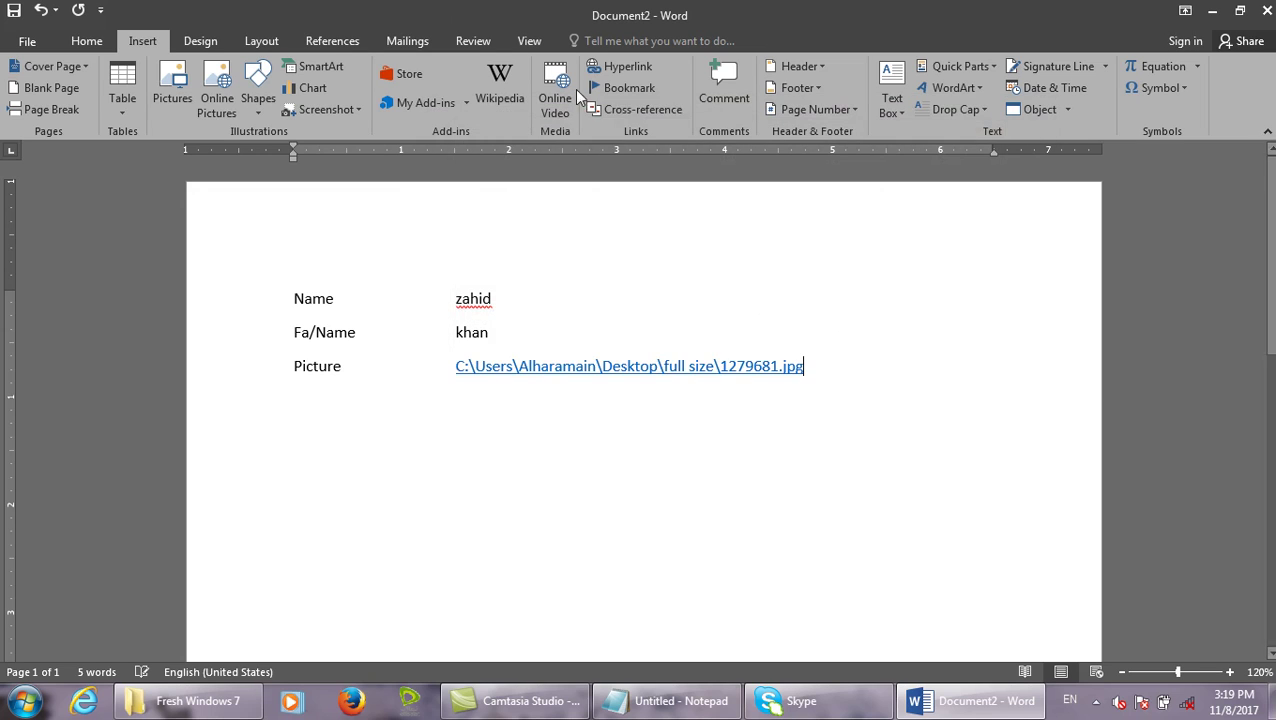
Follow the 1279681.jpg hyperlink, allow it to open, view the picture, and close the viewer.
drag(928, 370, 445, 335)
click(700, 430)
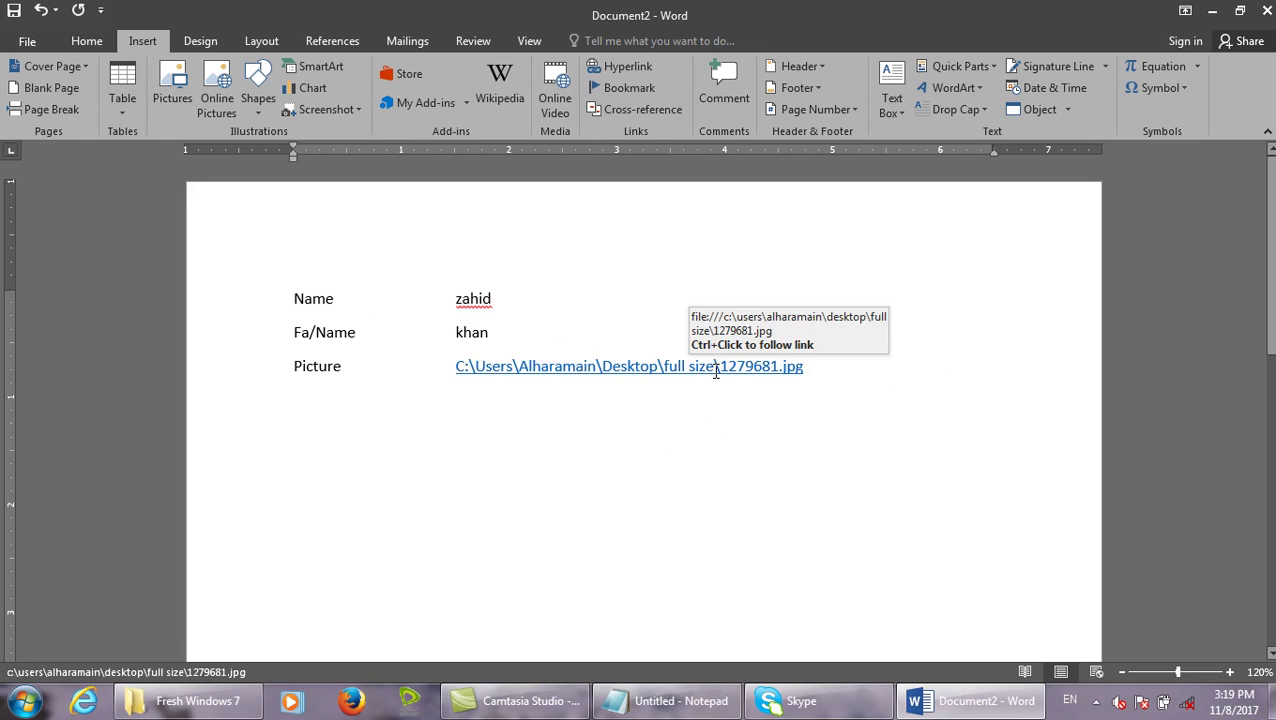
ctrl+click(715, 372)
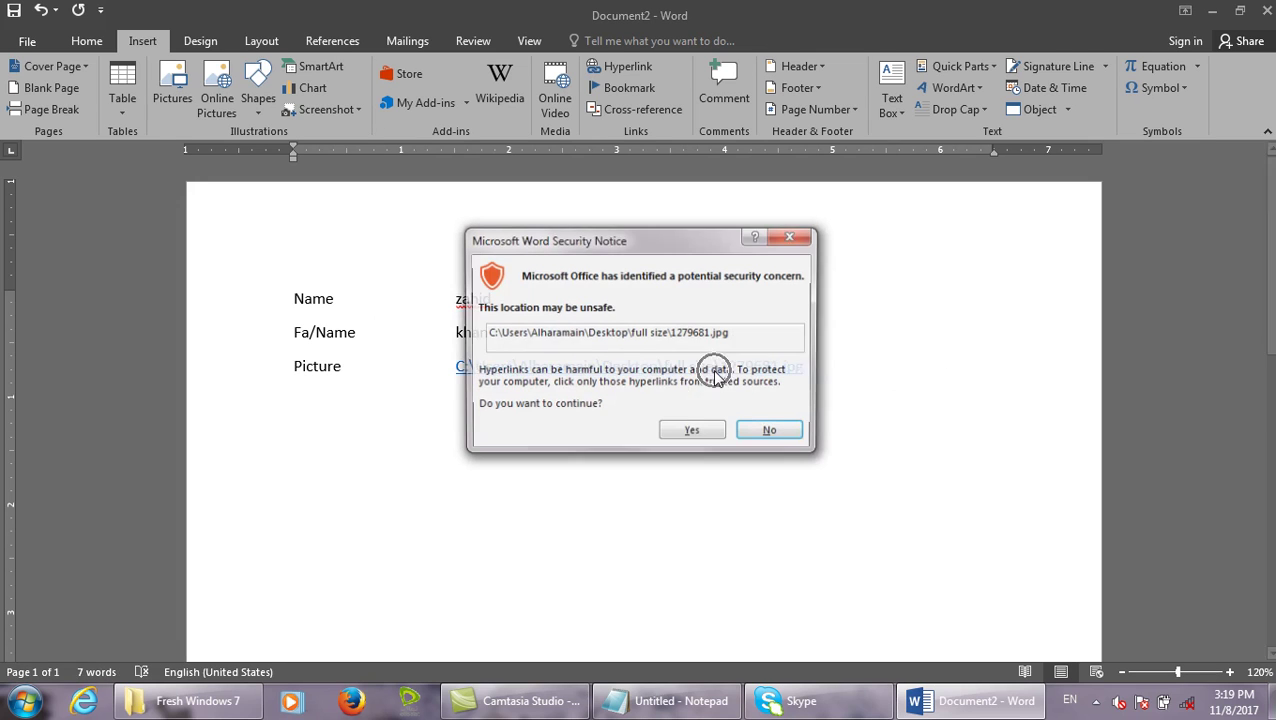
click(695, 431)
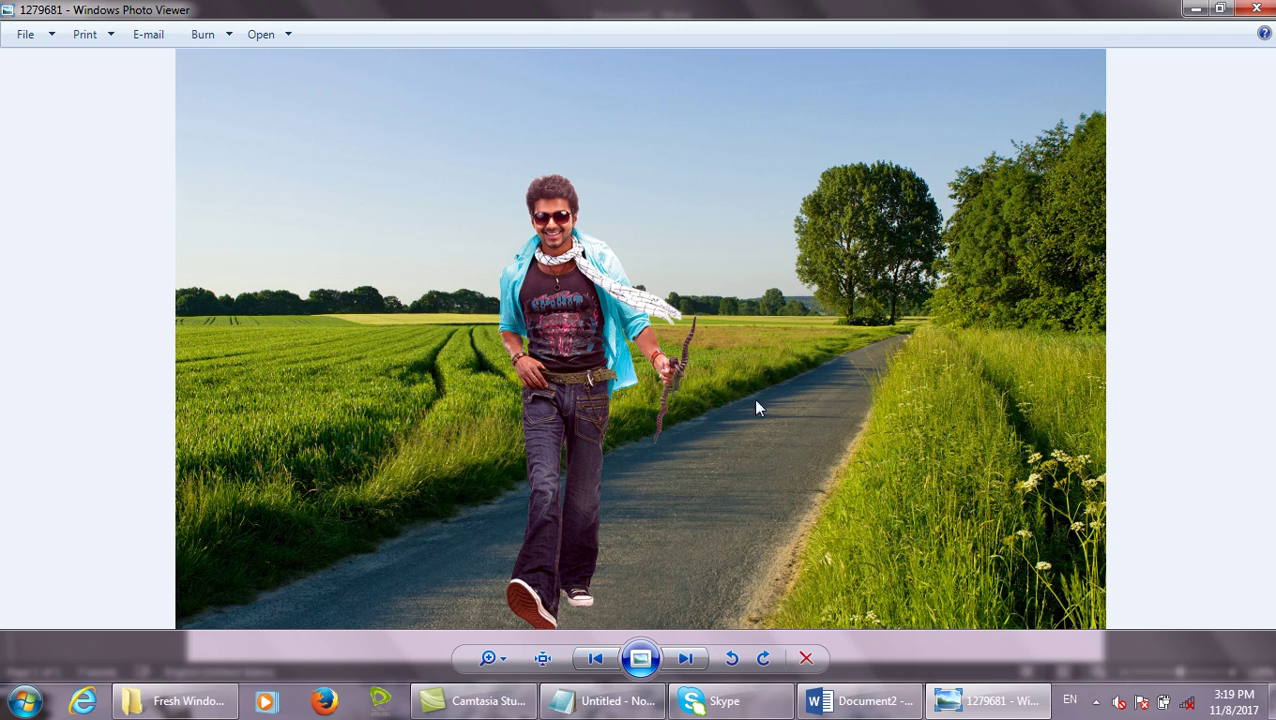
click(1256, 8)
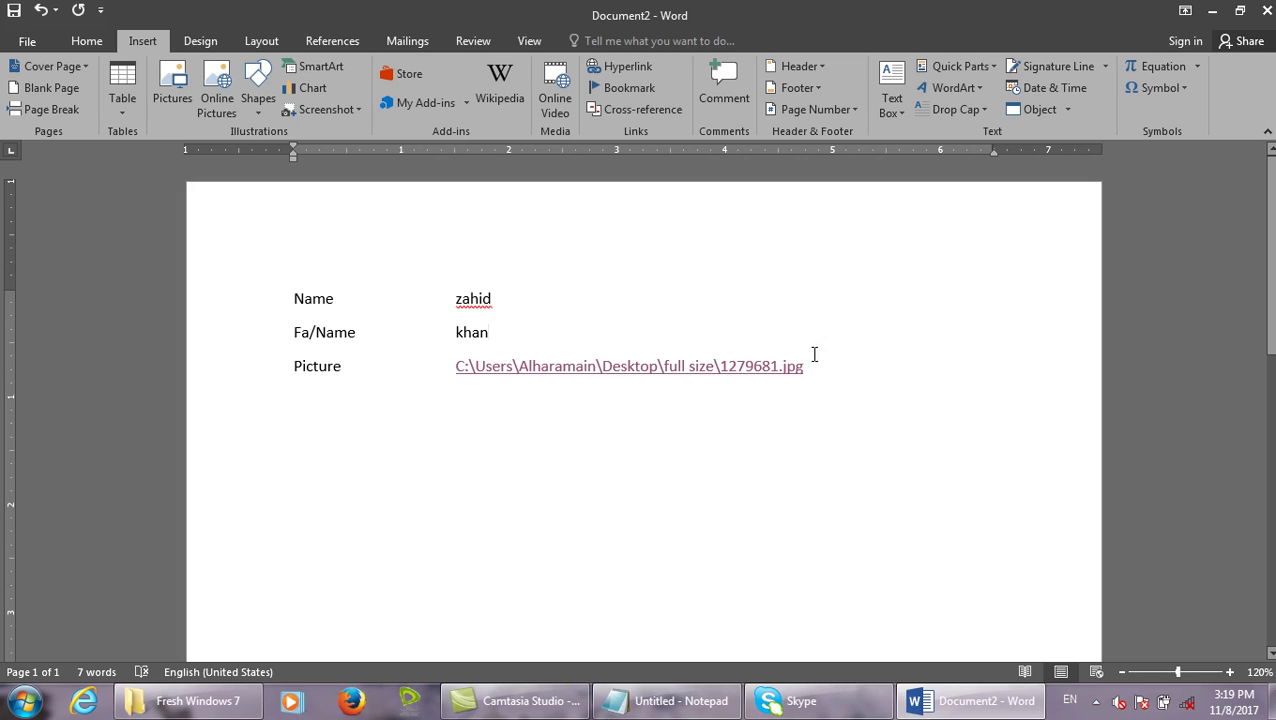
Delete the 1279681.jpg hyperlink text beside "Picture".
drag(814, 353, 582, 372)
click(920, 399)
drag(805, 368, 450, 367)
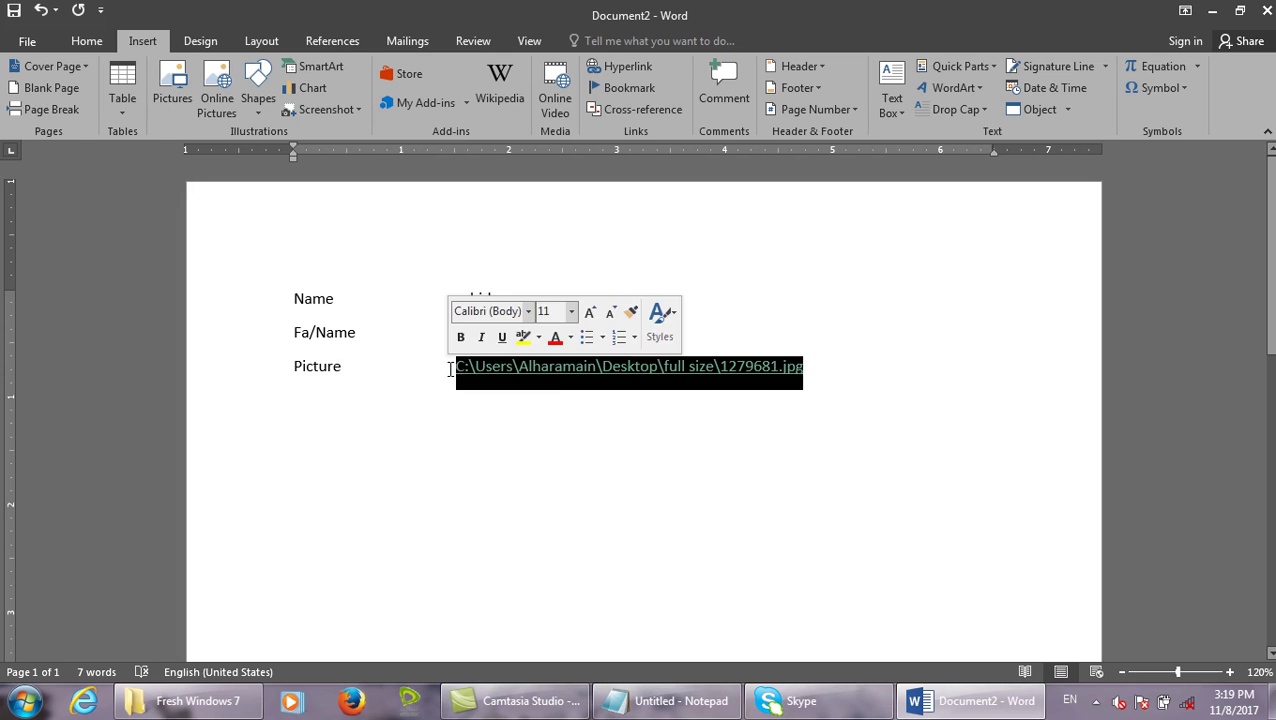
key(Delete)
Start a new hyperlink beside "Picture", look through the parent folder of My Documents, and try browsing the web before closing the browser.
click(640, 70)
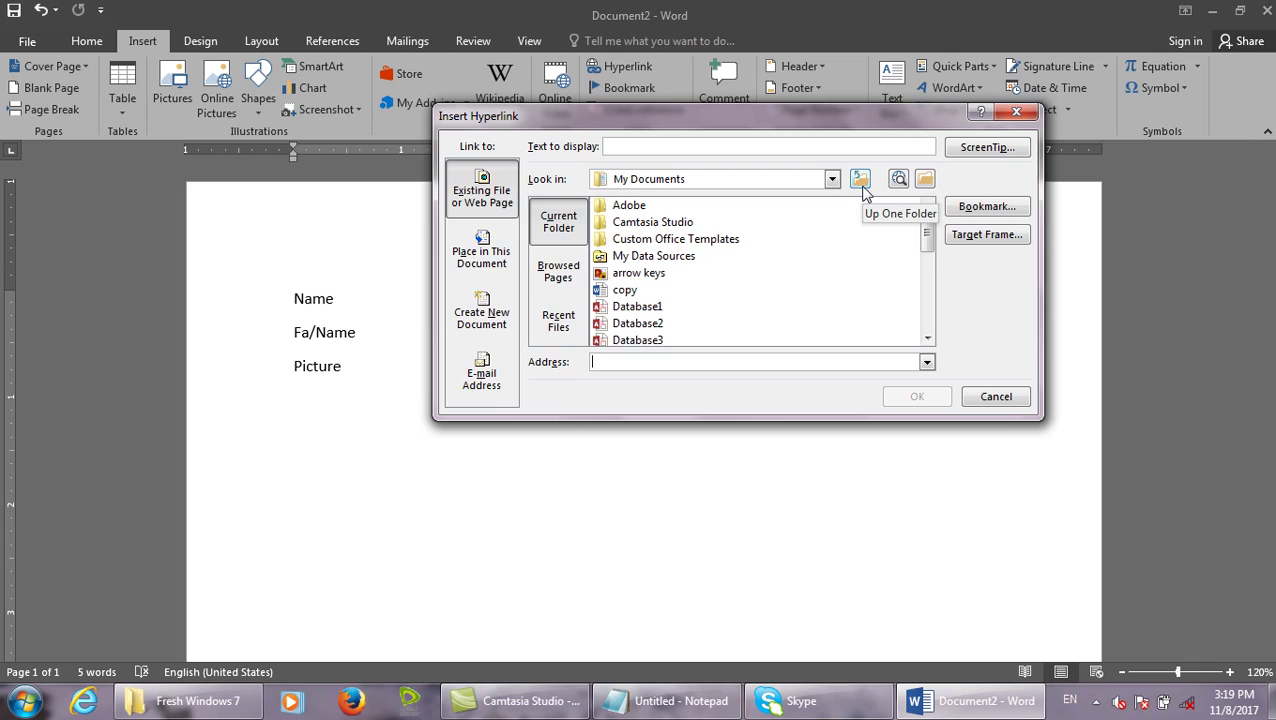
click(861, 186)
scroll(912, 230, down, 2)
scroll(912, 205, up, 2)
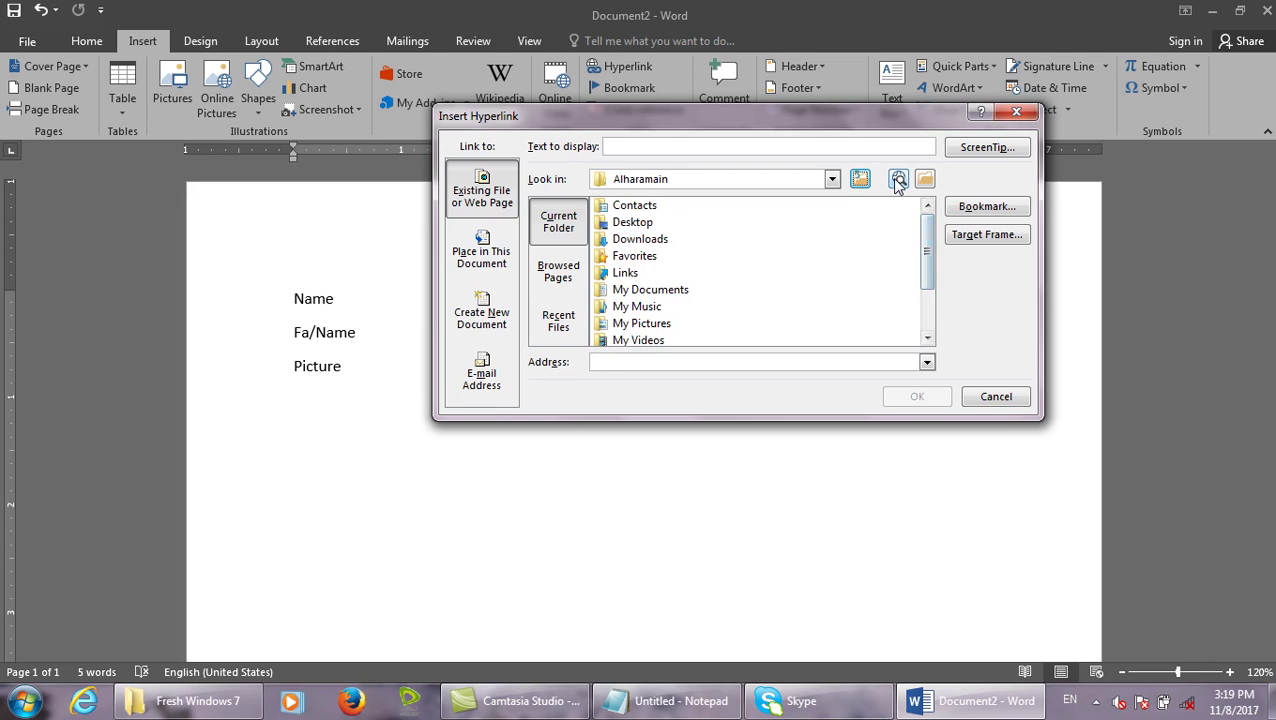
click(897, 183)
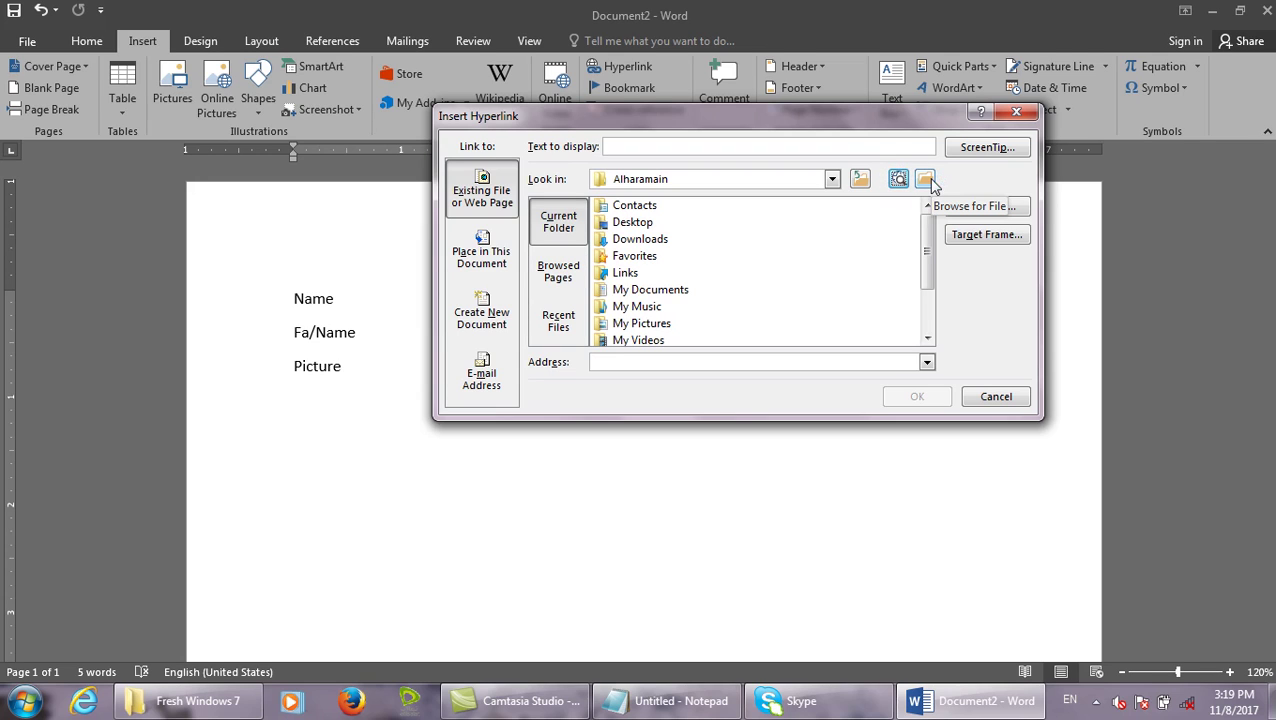
click(897, 180)
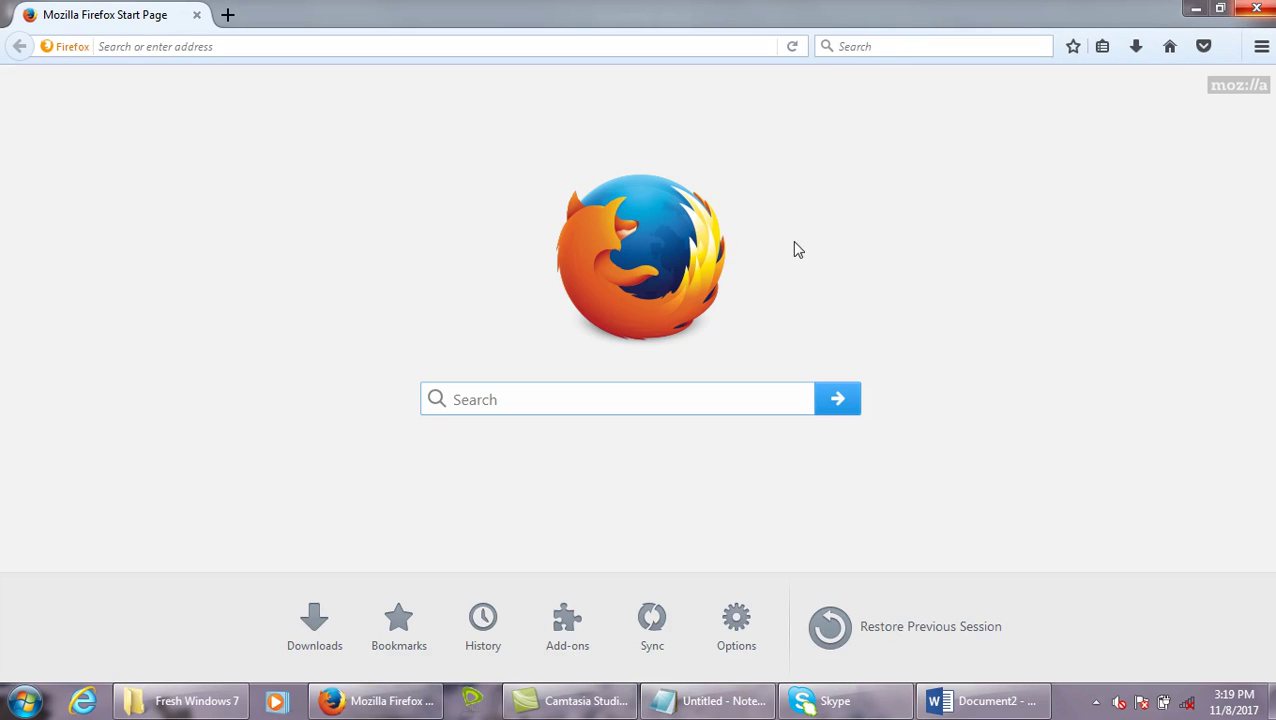
click(1256, 8)
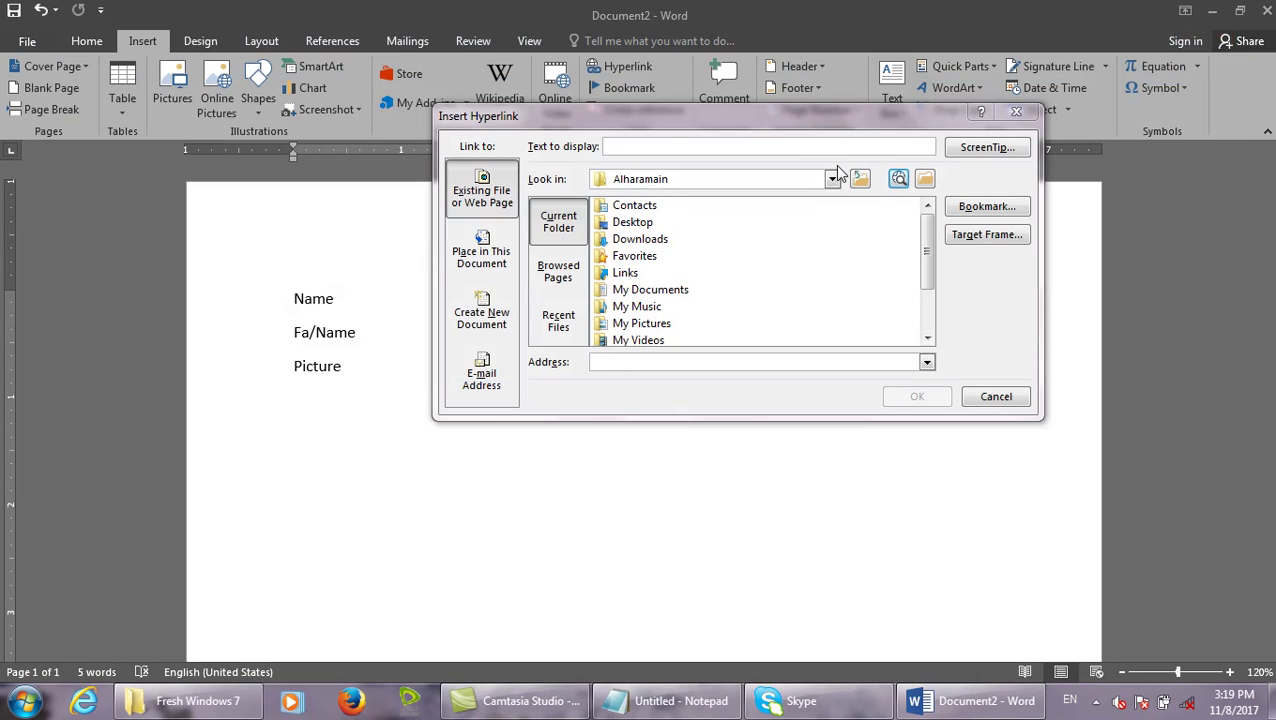
Look in the Desktop for the hyperlink target and browse for a file in the desktop's "full size" folder.
click(832, 180)
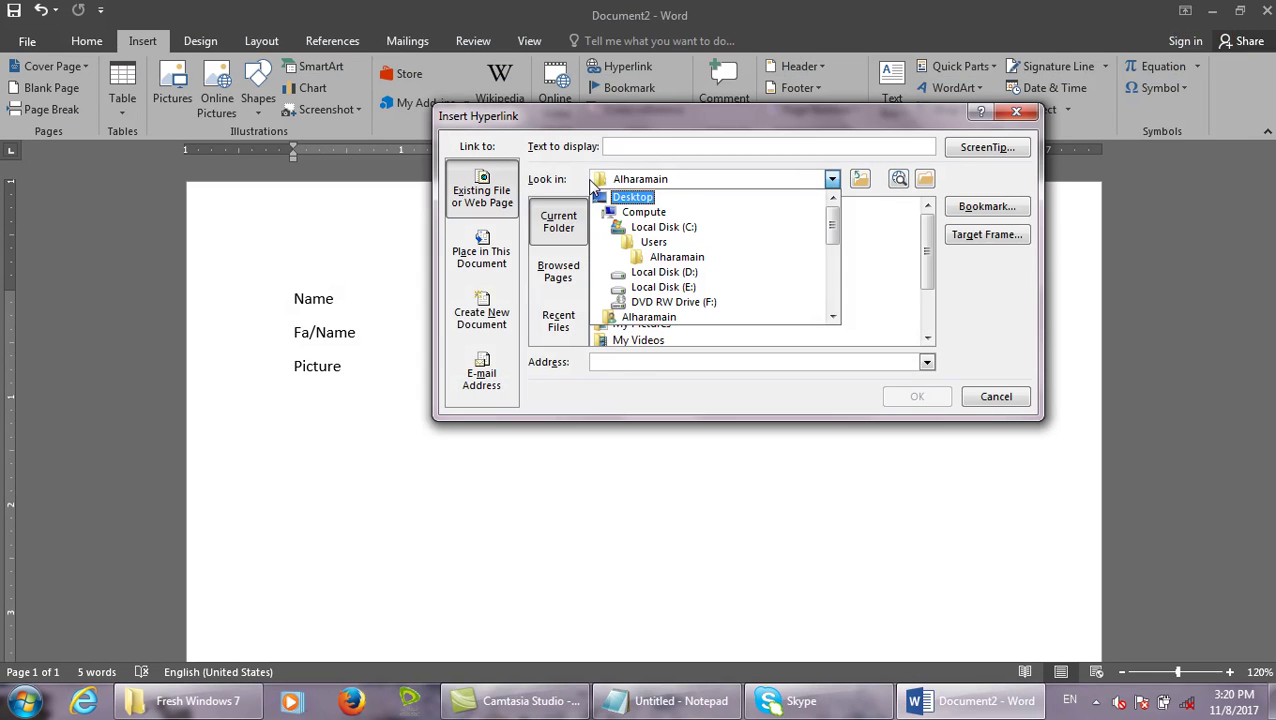
click(632, 197)
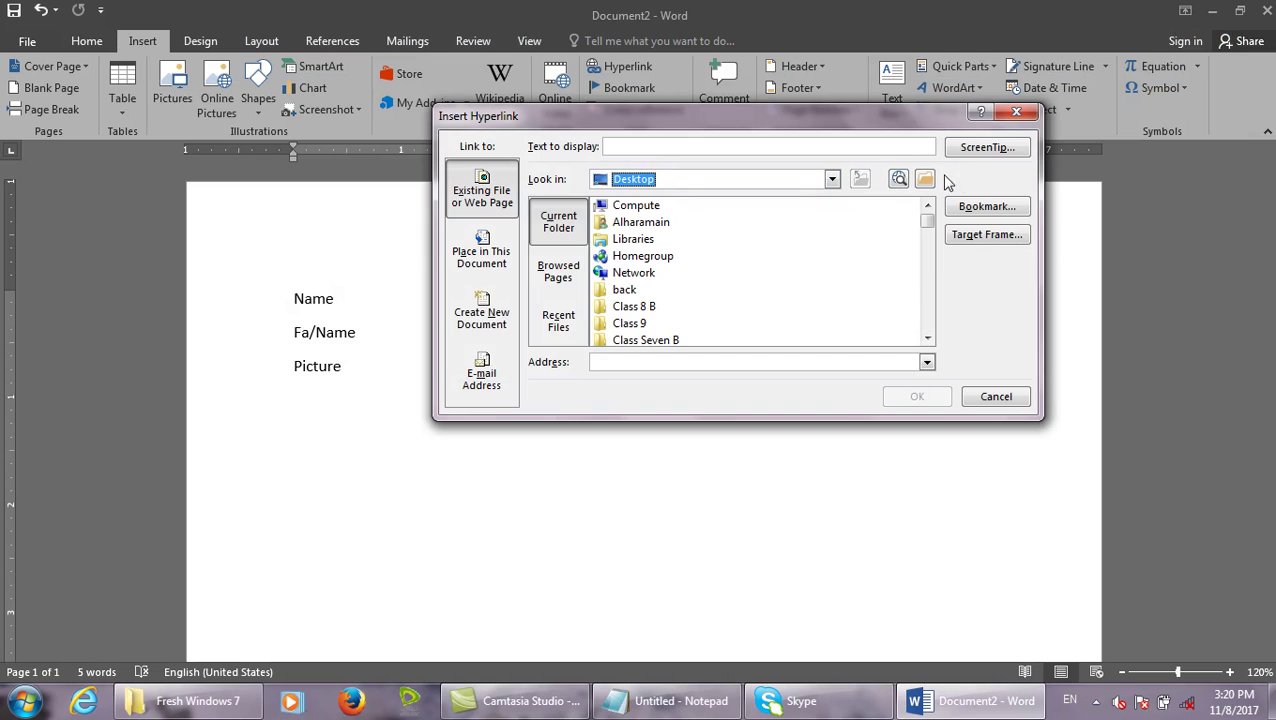
click(925, 180)
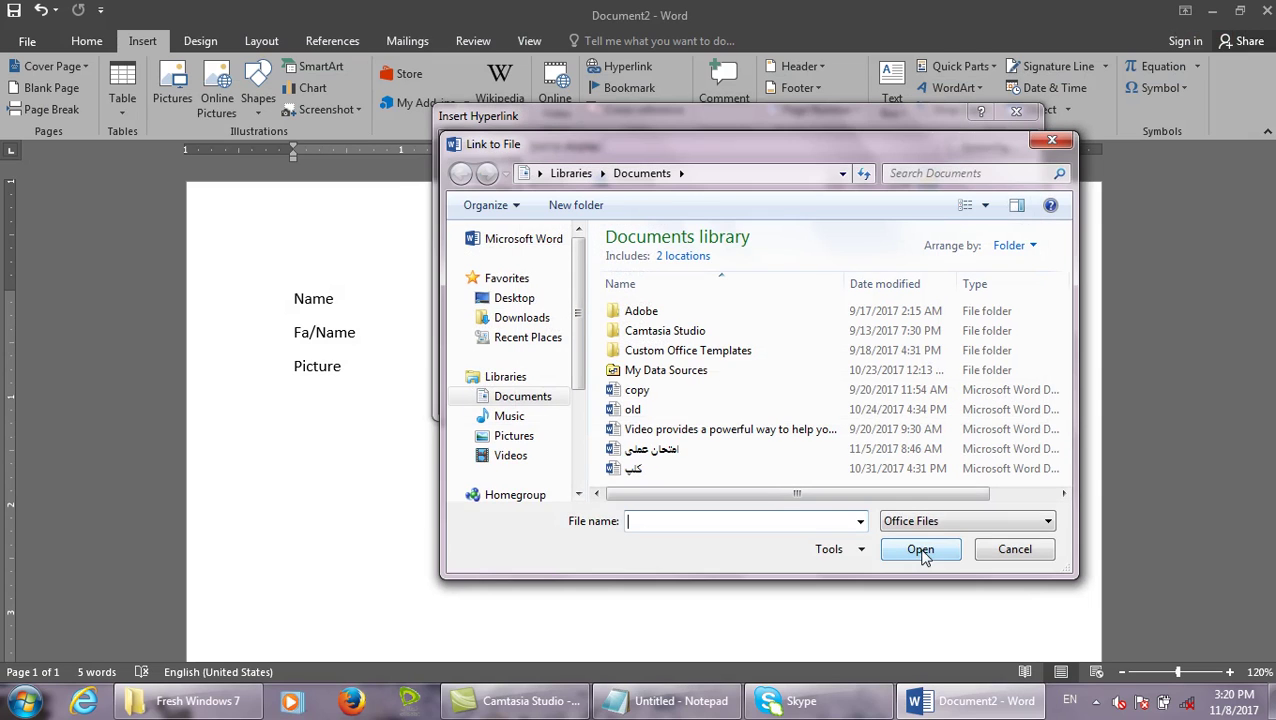
click(518, 299)
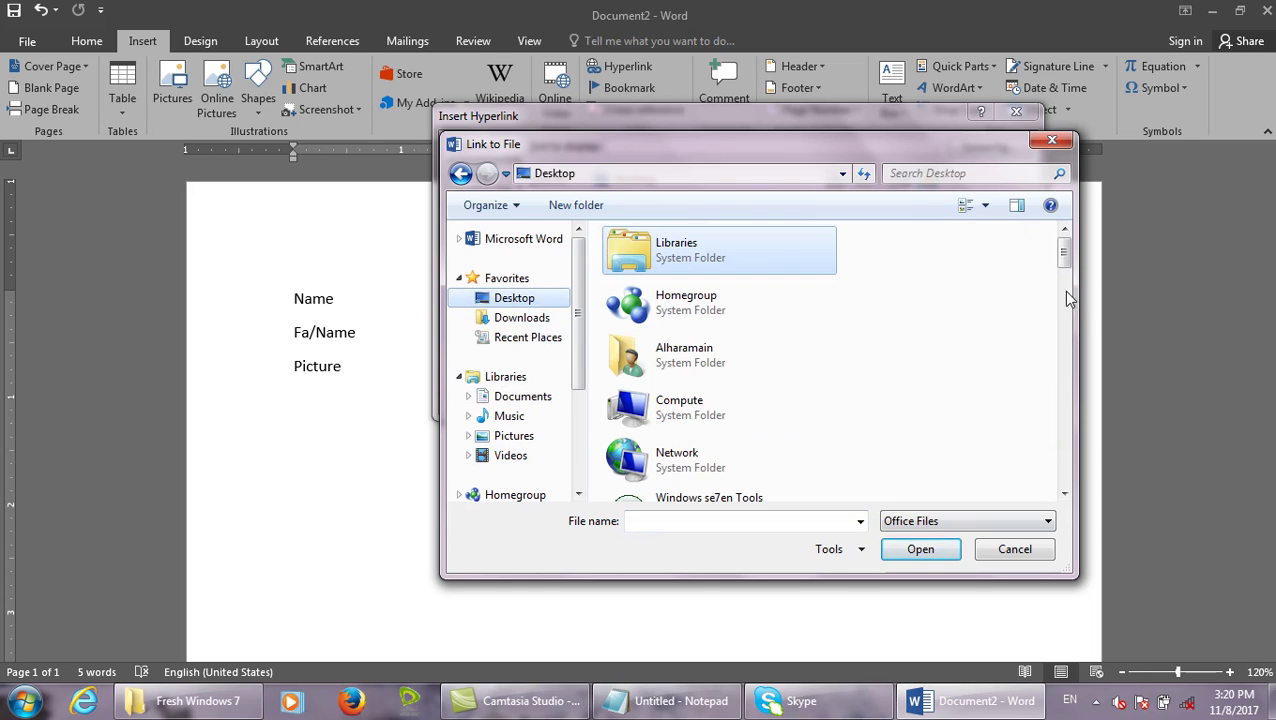
drag(1065, 255, 1066, 313)
click(650, 372)
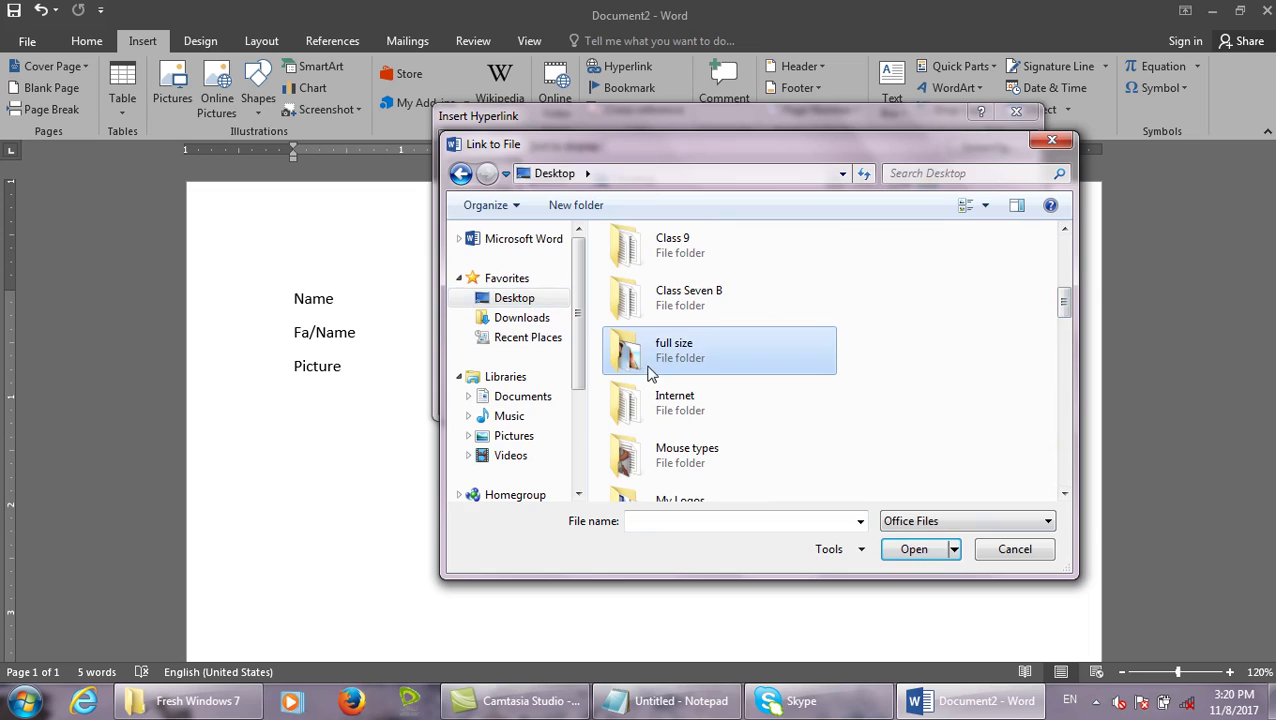
double_click(703, 362)
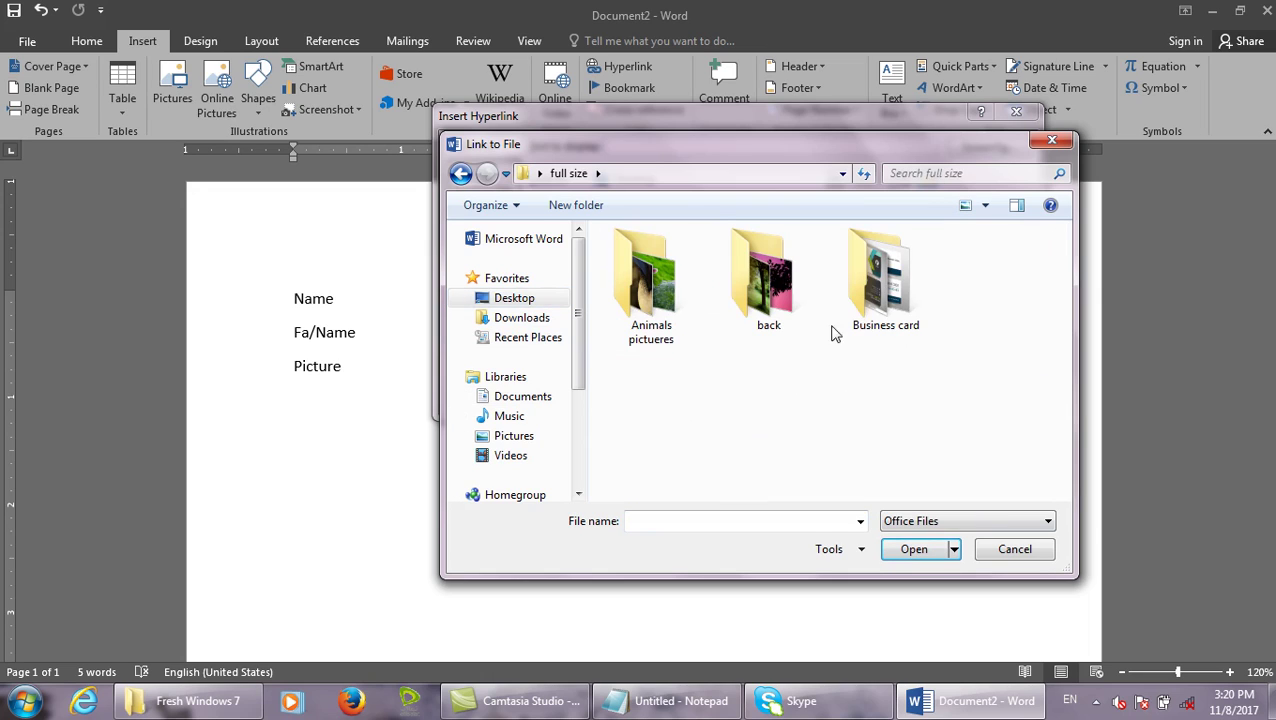
List all file types and insert a hyperlink beside "Picture" to 17bb8d3e2c88694d287ec85731946022.jpg.
click(976, 524)
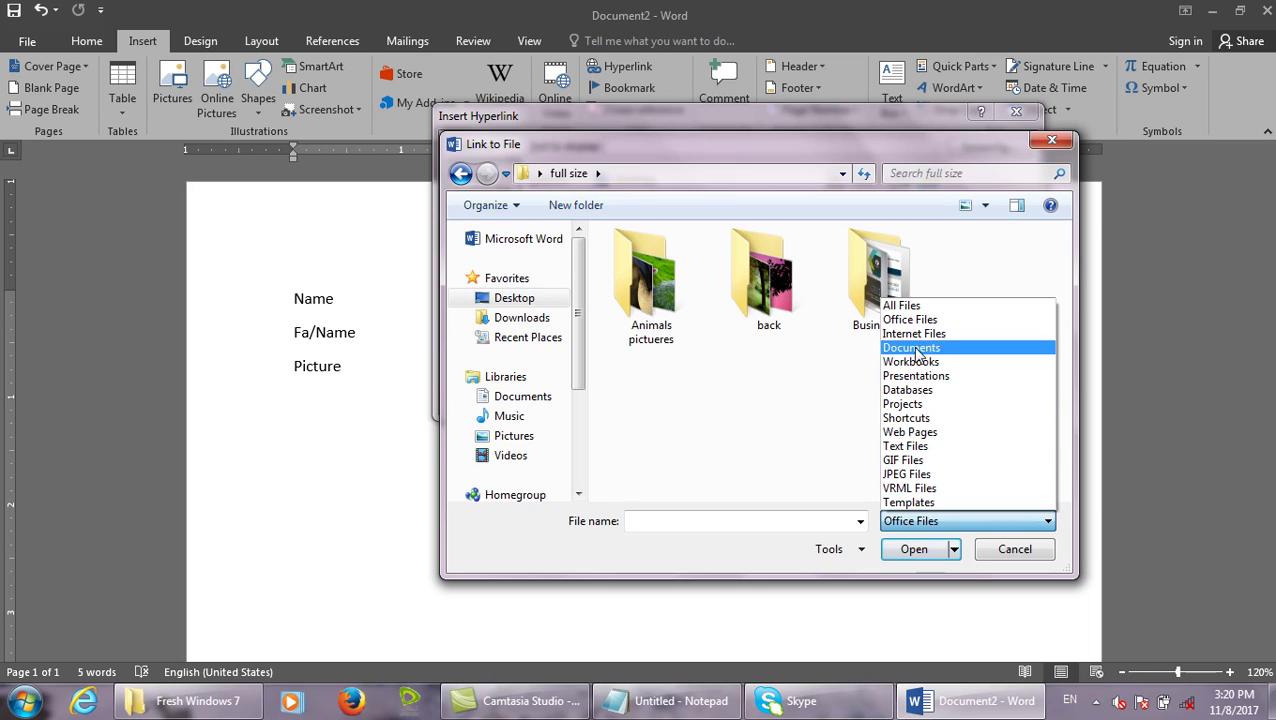
click(915, 232)
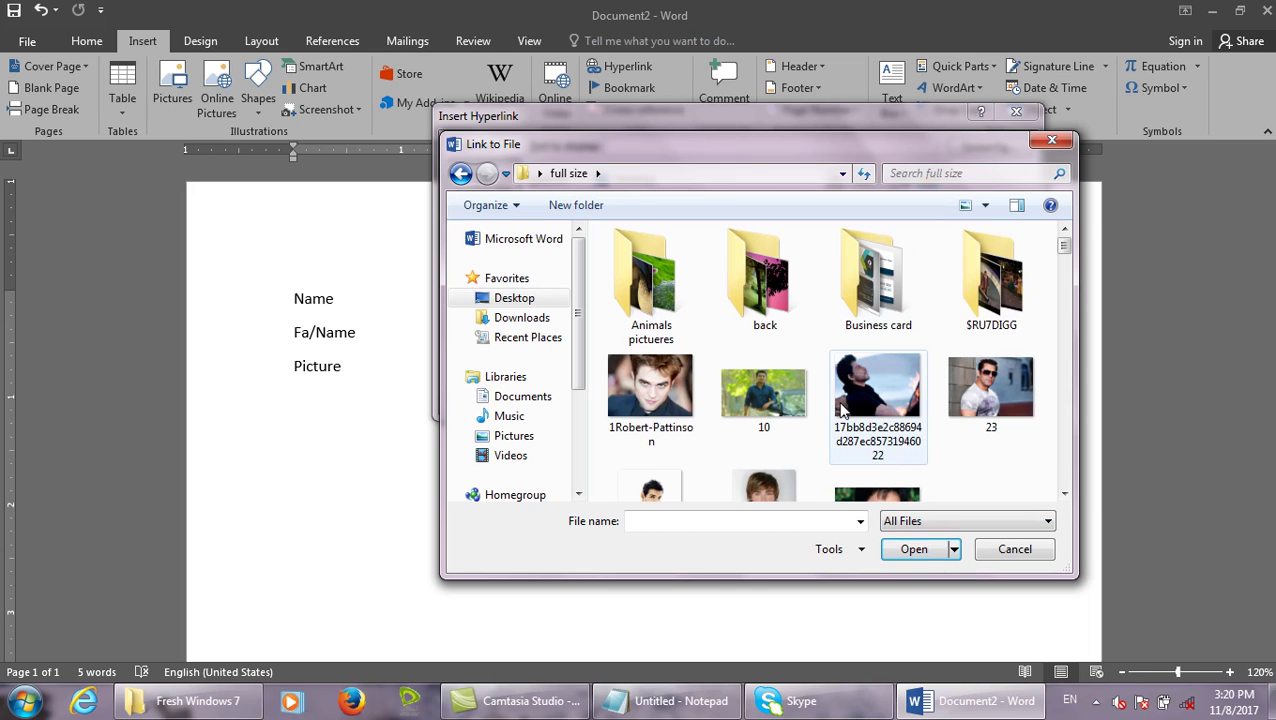
click(843, 410)
click(930, 558)
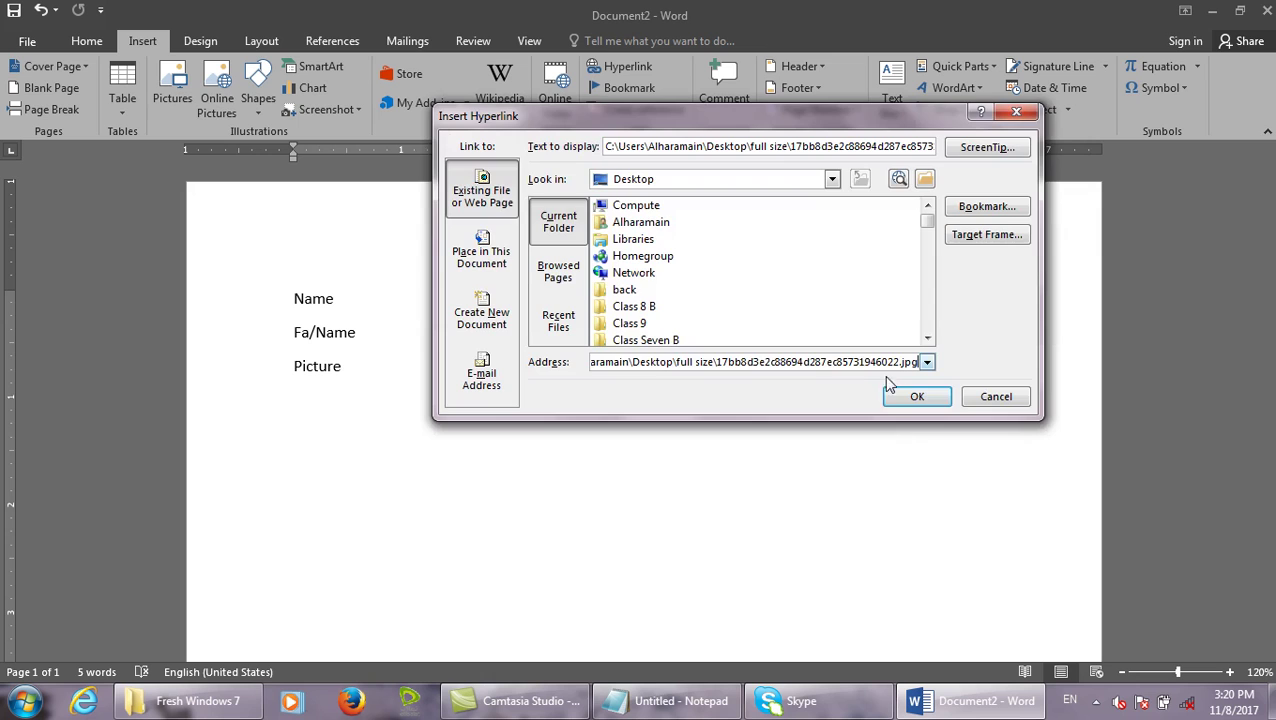
click(912, 397)
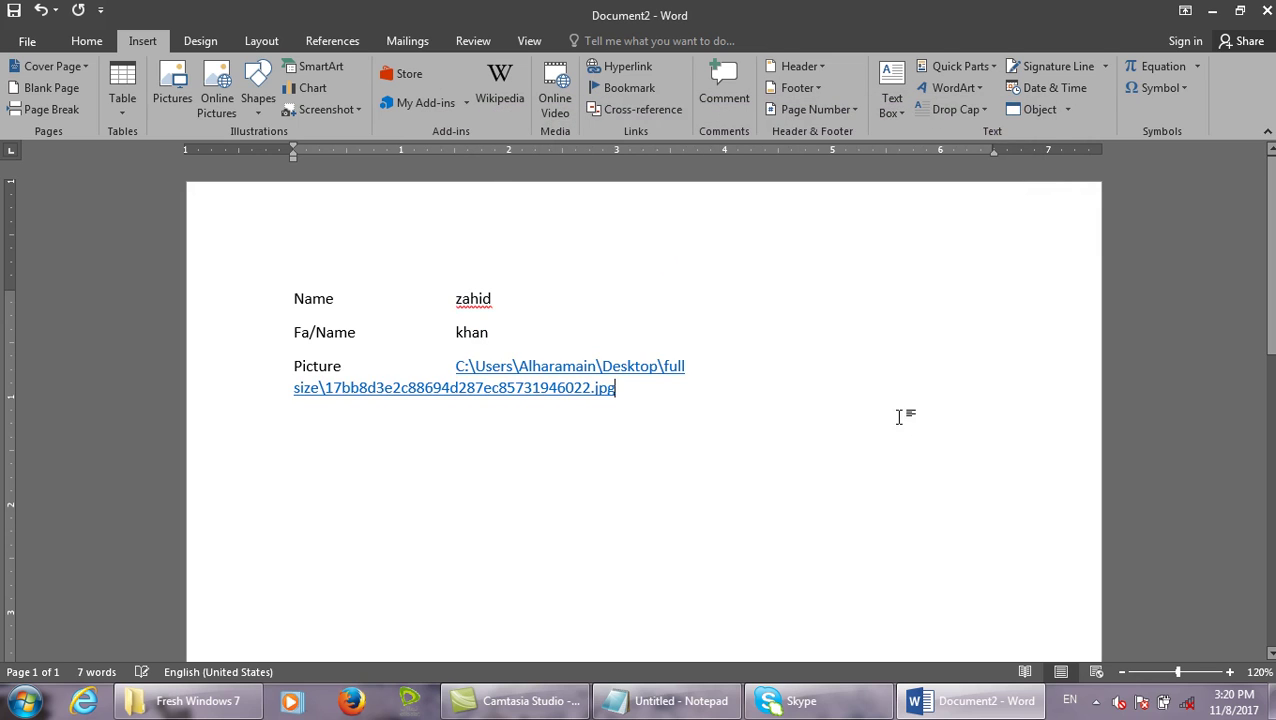
Follow the new hyperlink beside "Picture", view the linked picture, and close the photo viewer.
ctrl+click(596, 385)
click(693, 433)
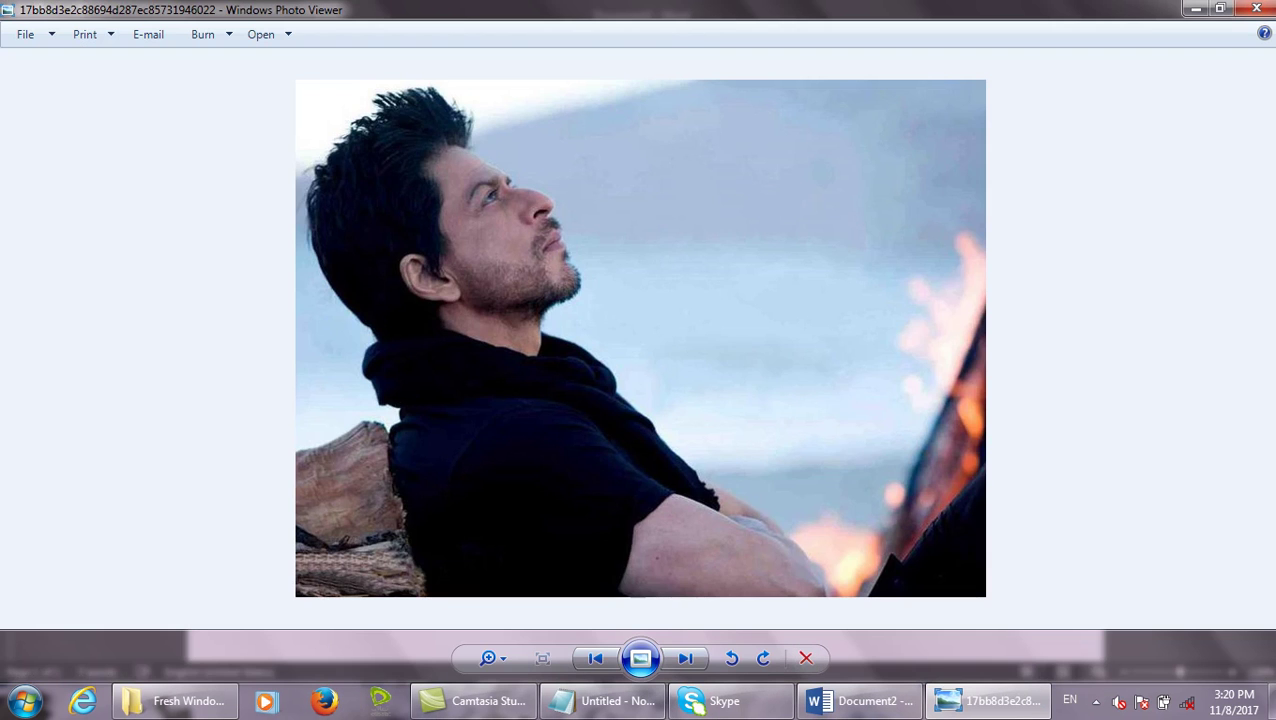
click(1256, 9)
drag(684, 399, 452, 347)
click(475, 387)
click(1212, 11)
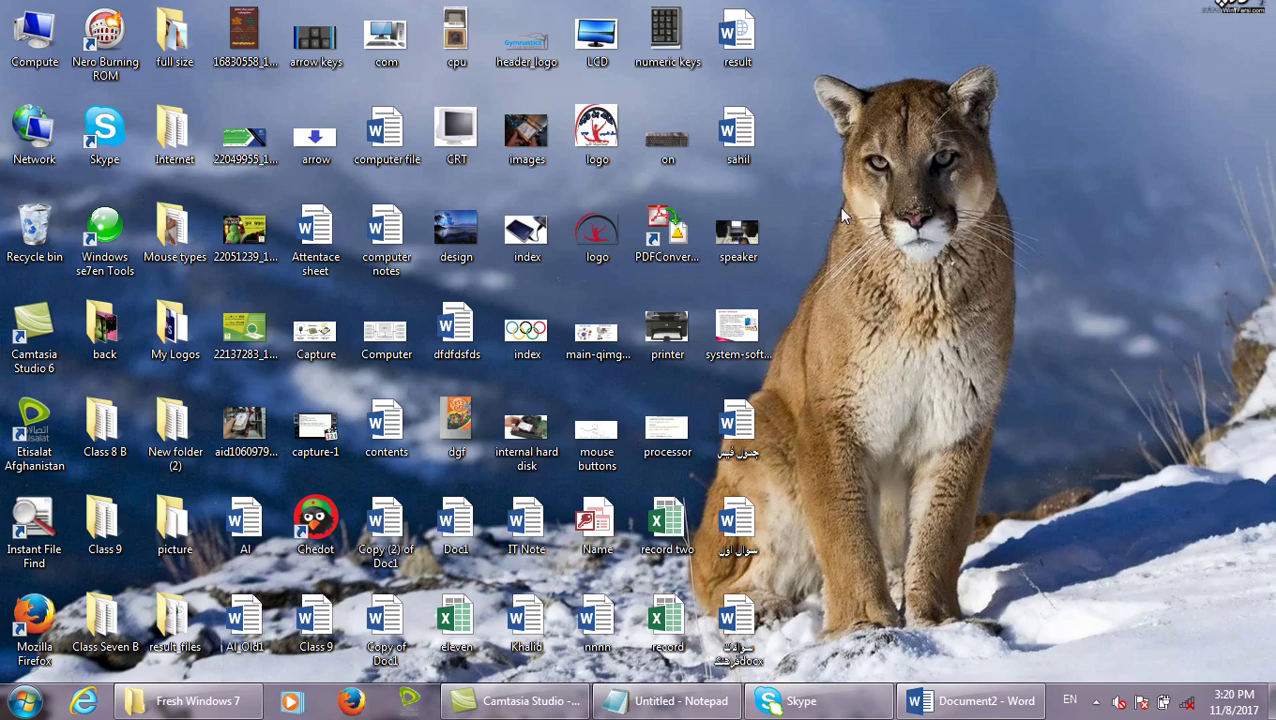
click(968, 701)
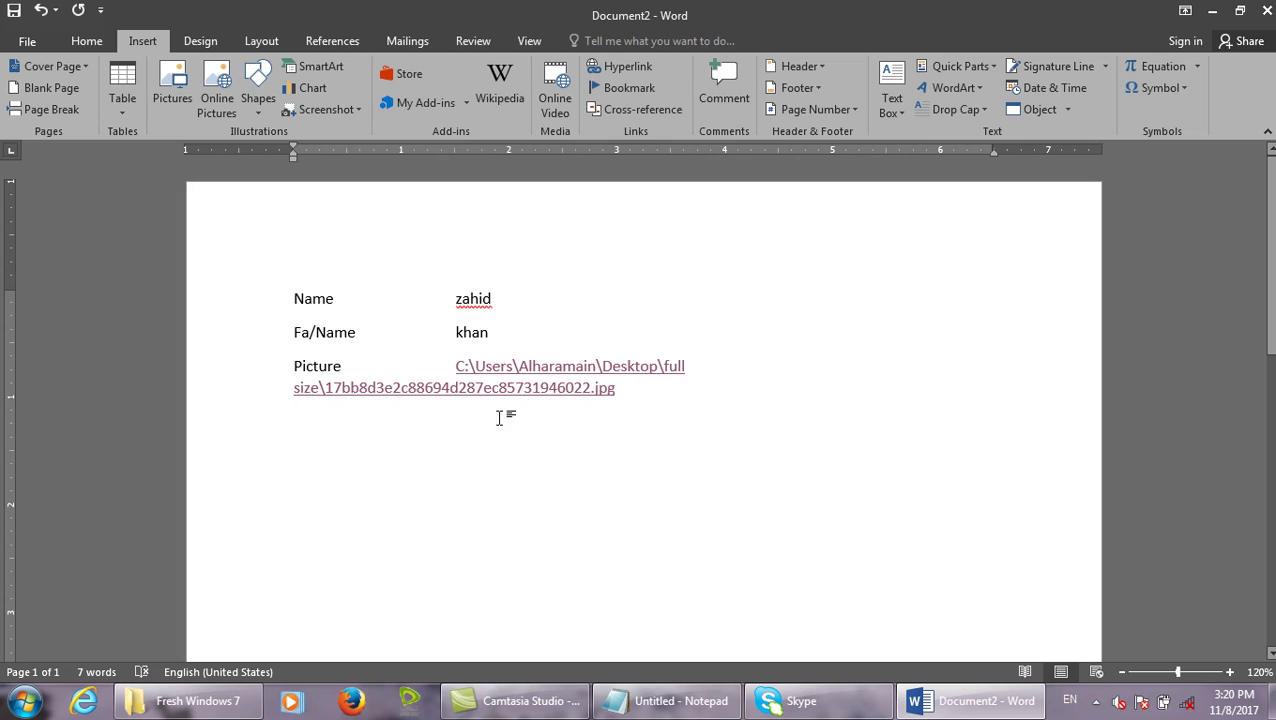
Delete the picture hyperlink and its "Picture" label, and enter "School record" as the third line's label instead.
double_click(640, 367)
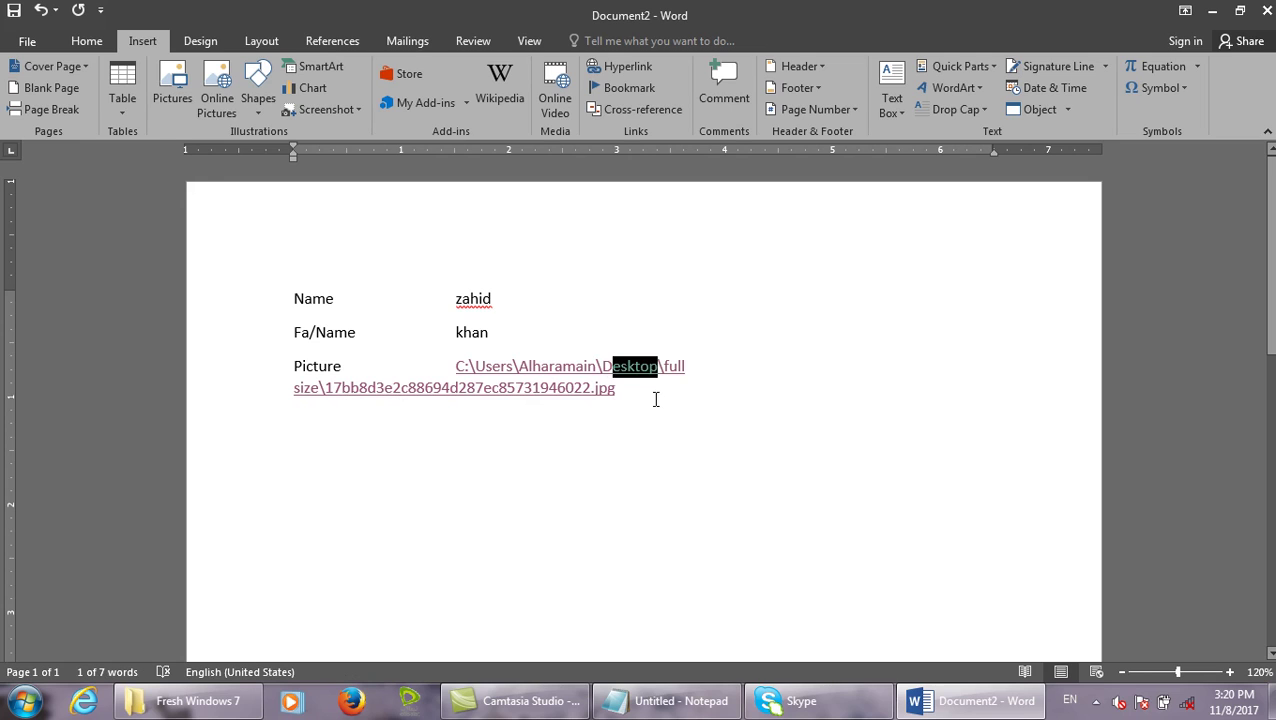
drag(656, 392, 352, 408)
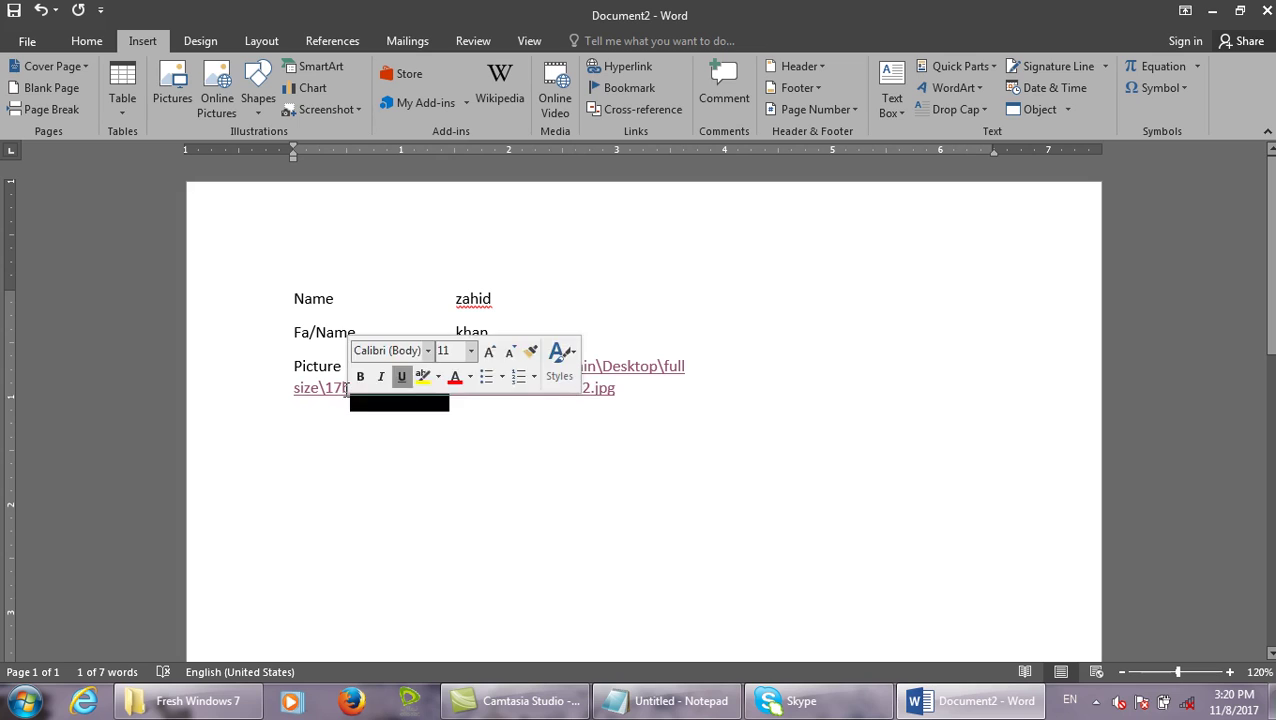
drag(672, 394, 349, 384)
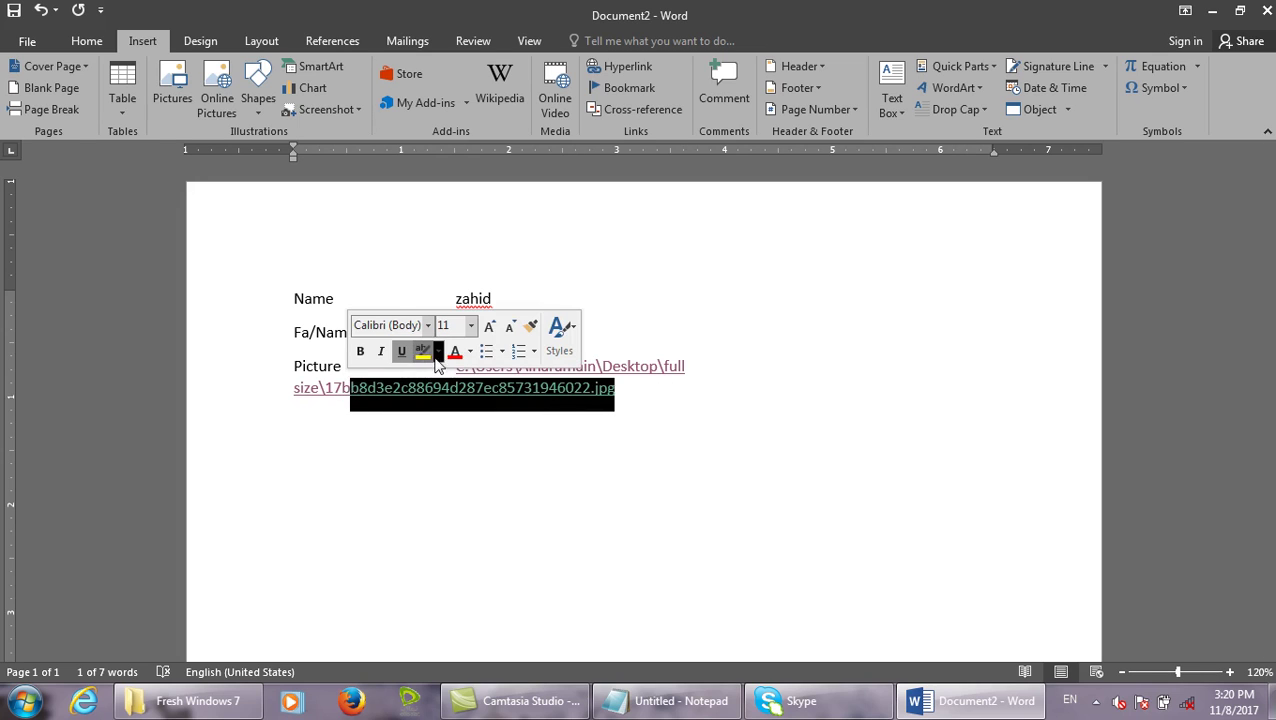
drag(652, 413, 452, 364)
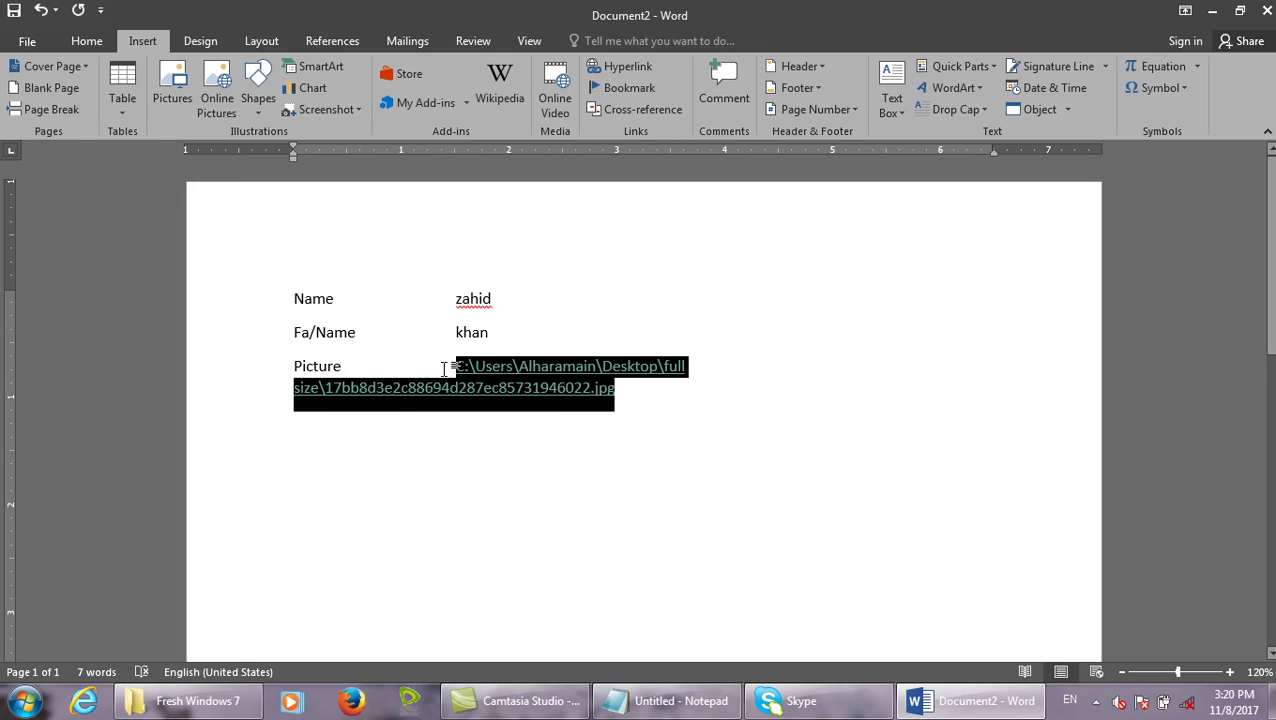
key(Delete)
key(BackSpace)
key(BackSpace)
key(BackSpace)
key(BackSpace)
key(BackSpace)
key(BackSpace)
key(BackSpace)
key(BackSpace)
text(School record)
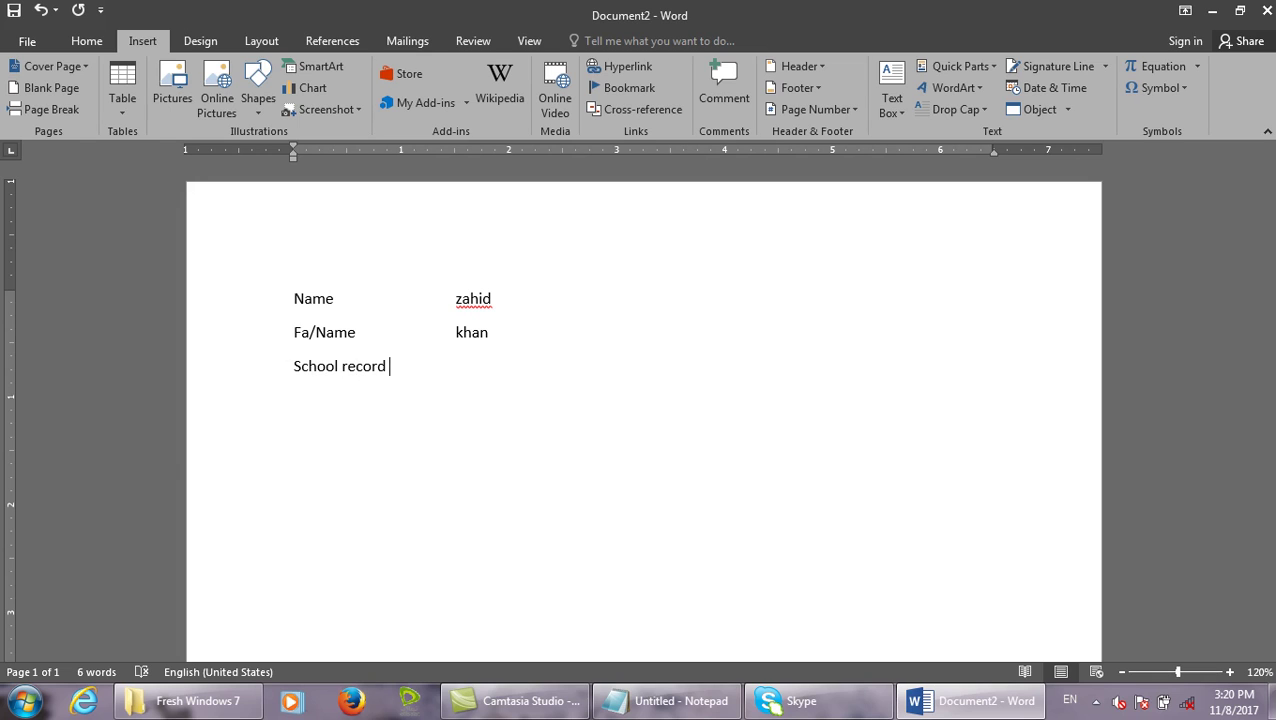
key(super+r)
text(notepad)
click(162, 641)
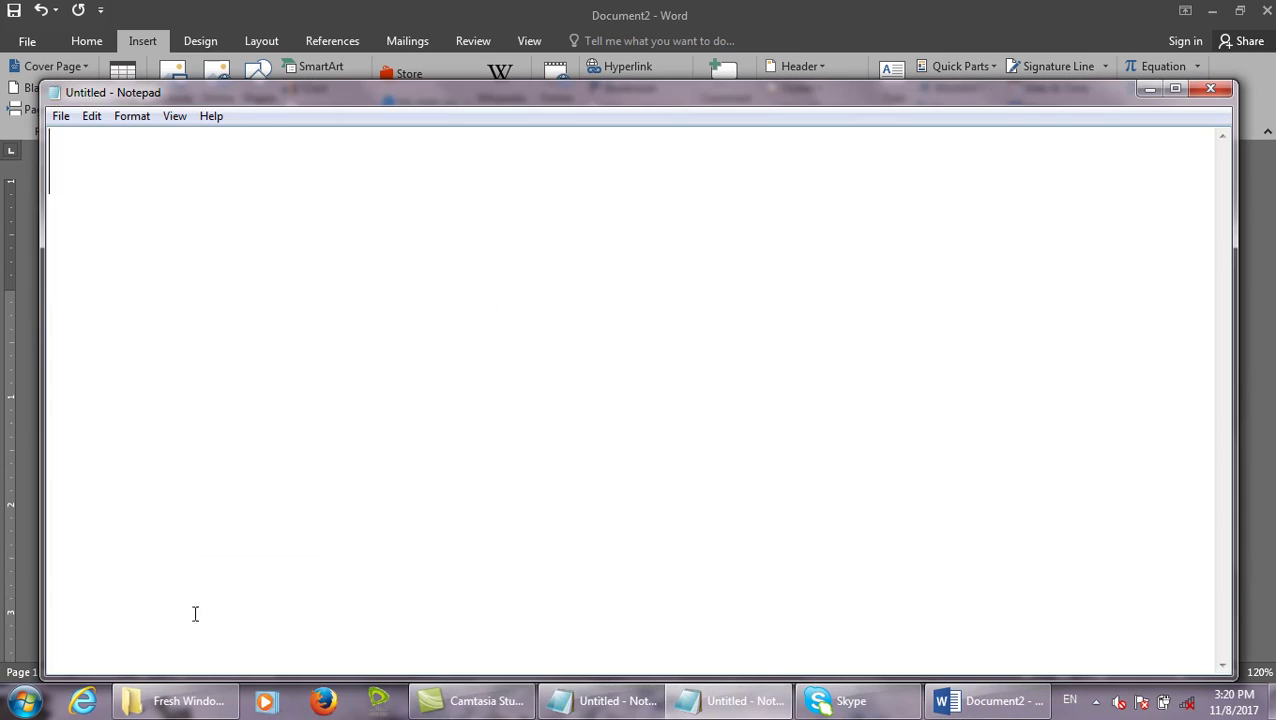
click(1210, 88)
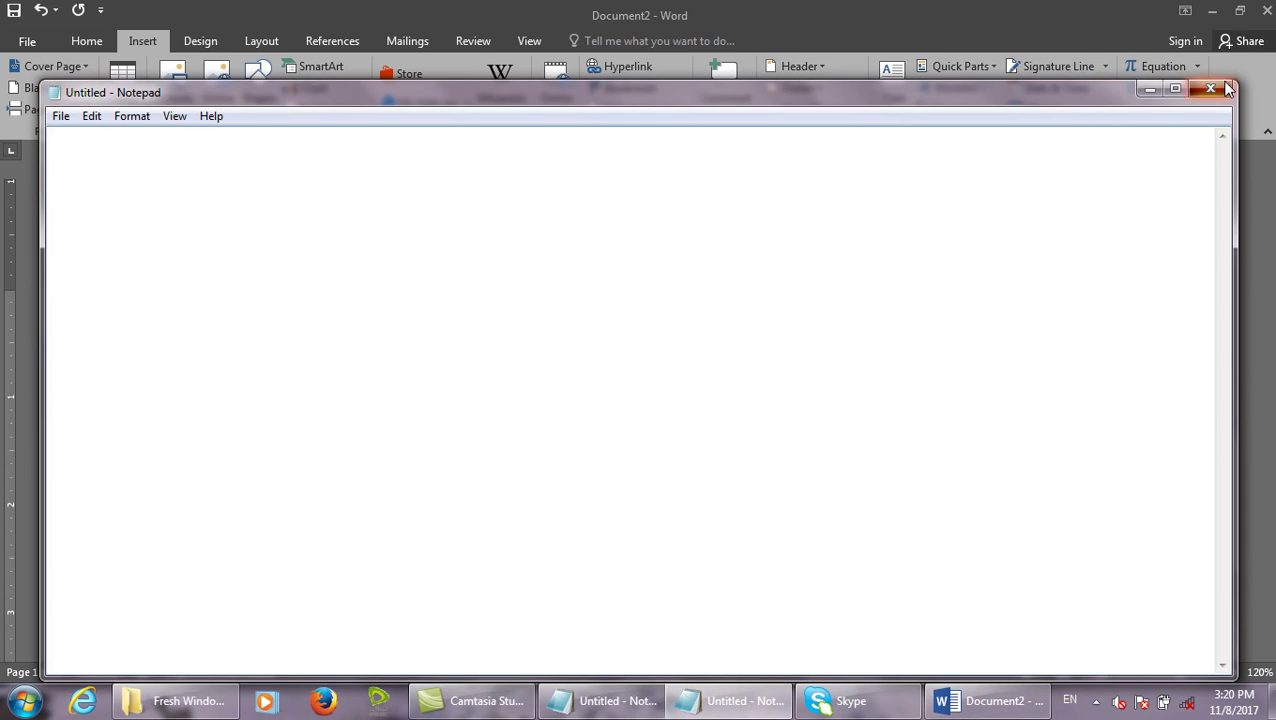
Run winword to open another Word window and create a blank document.
key(super+r)
text(winword)
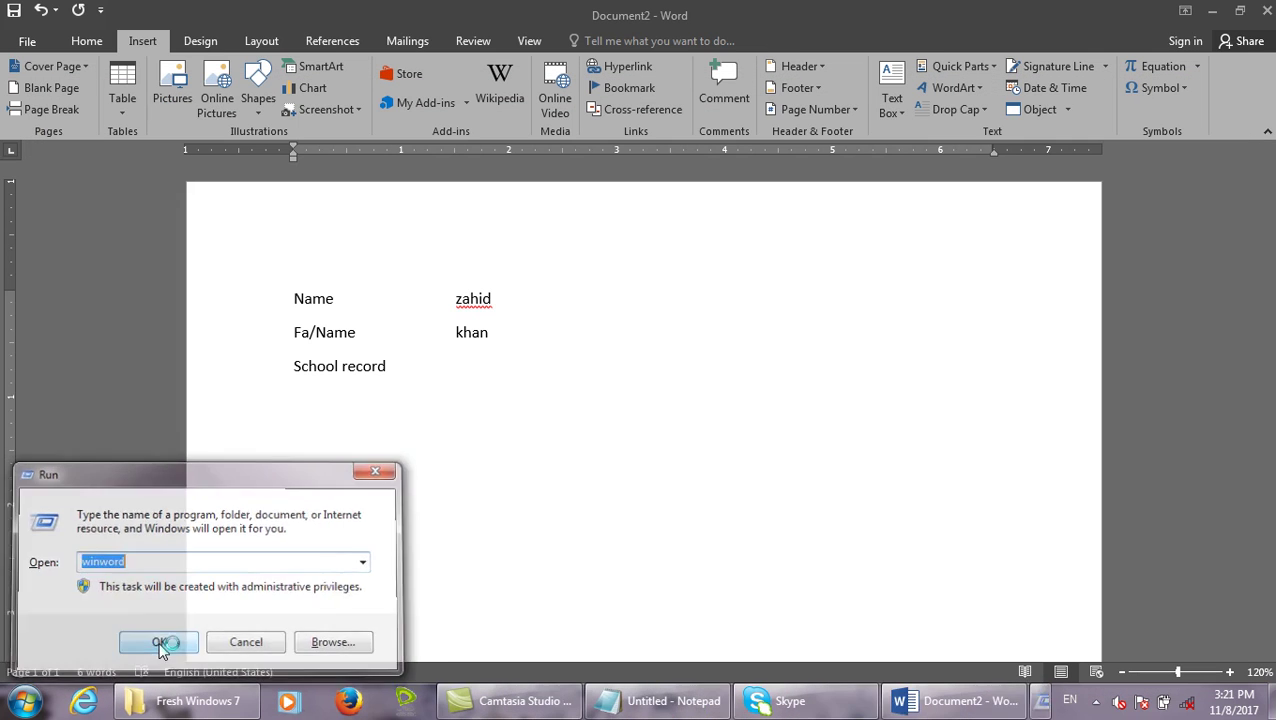
click(158, 643)
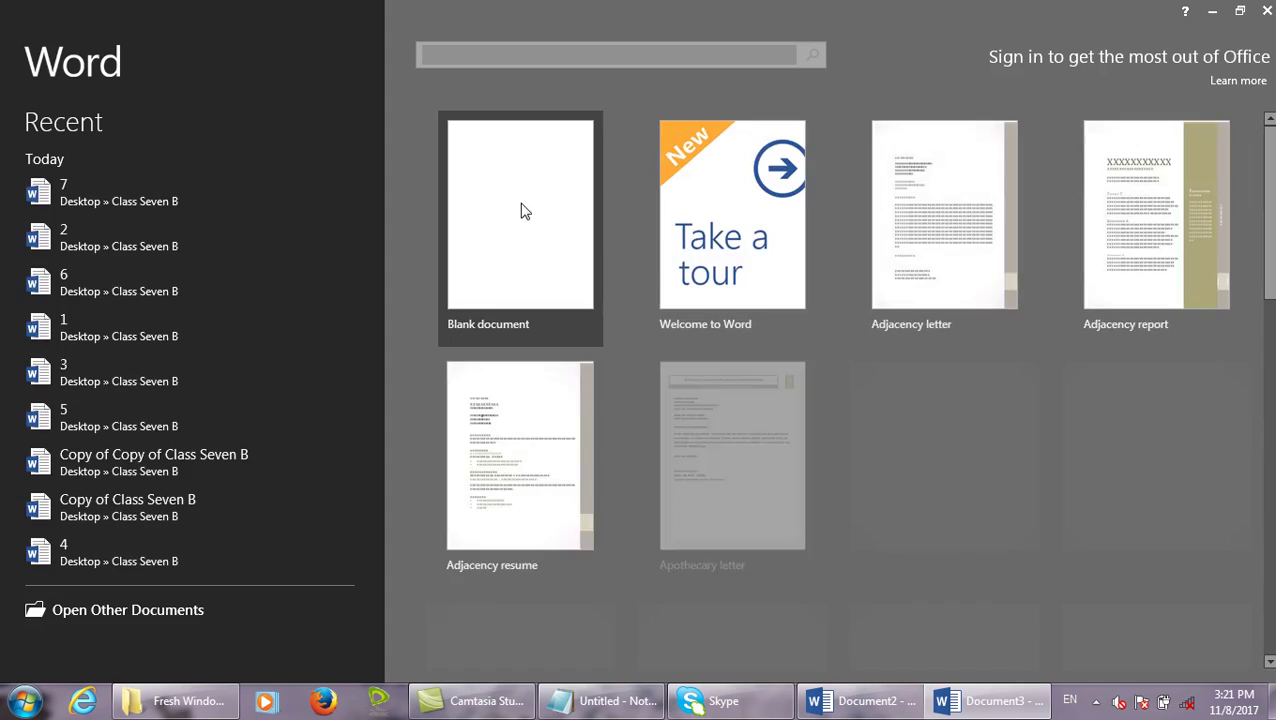
click(521, 211)
Enter the heading "Previews school records" with corrected spelling, the student's name below it, and five paragraphs of sample text.
text(pr)
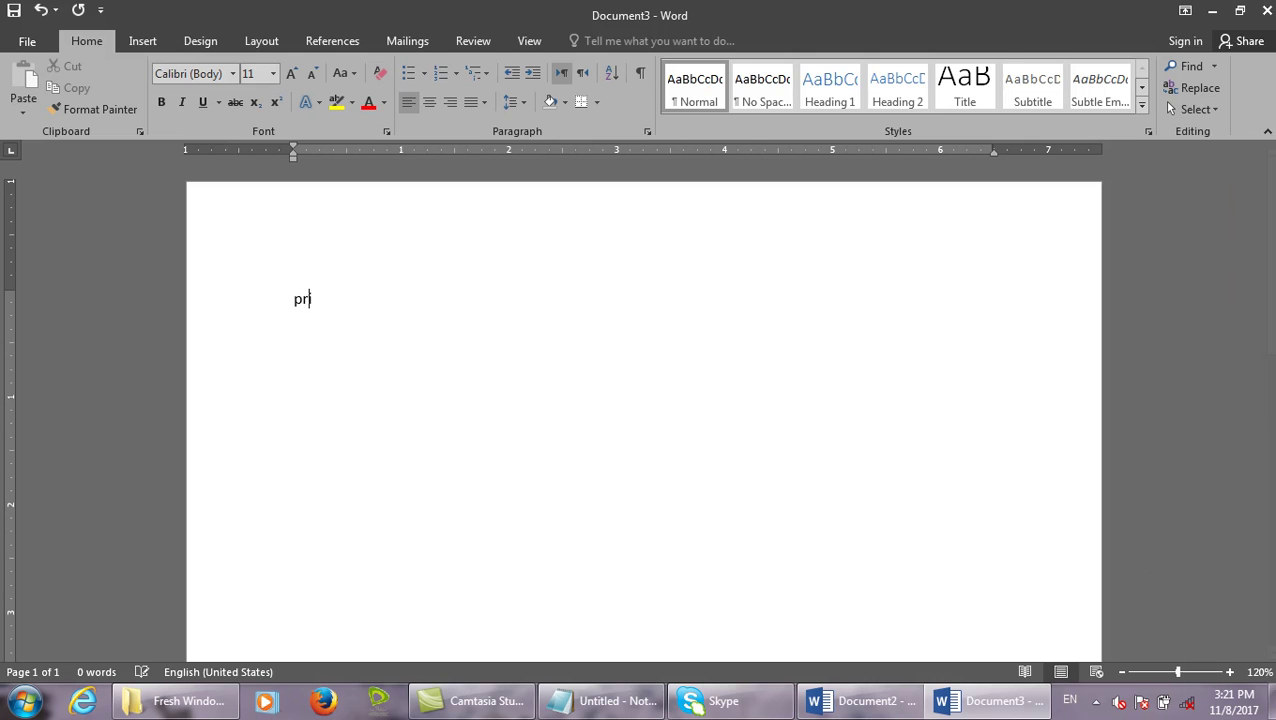
text(iviews school records)
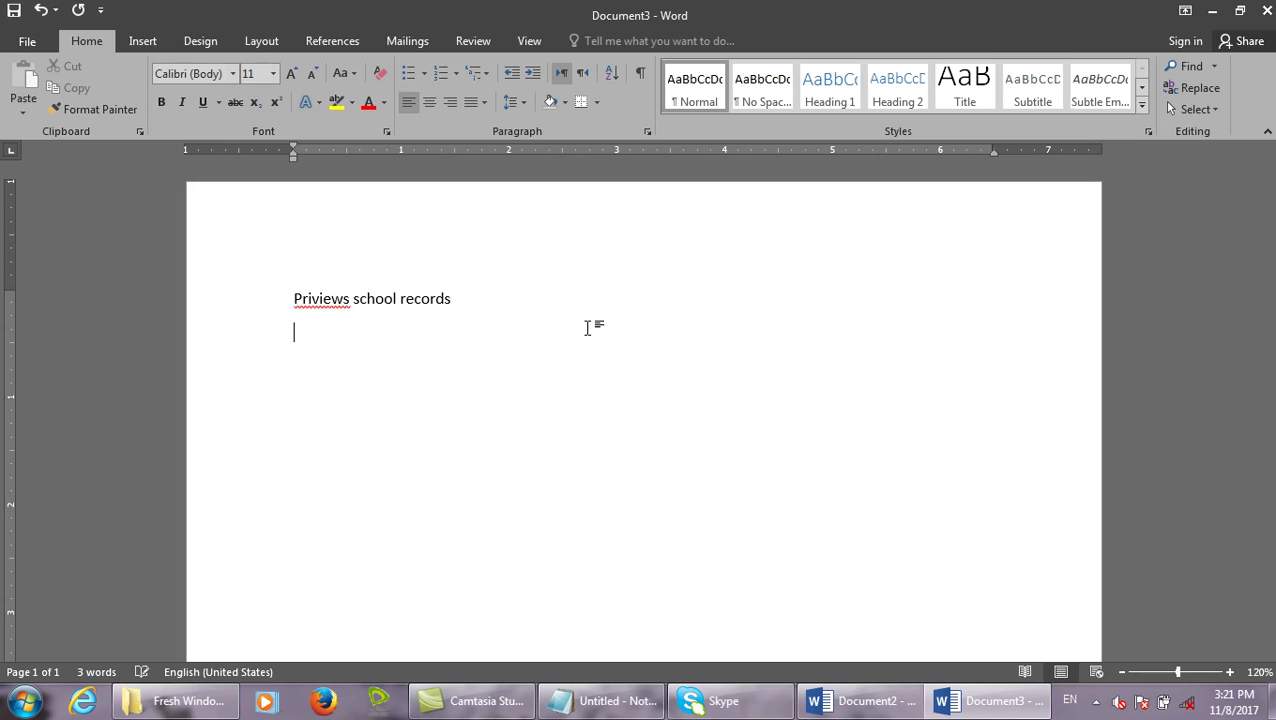
right_click(316, 304)
click(382, 318)
key(Return)
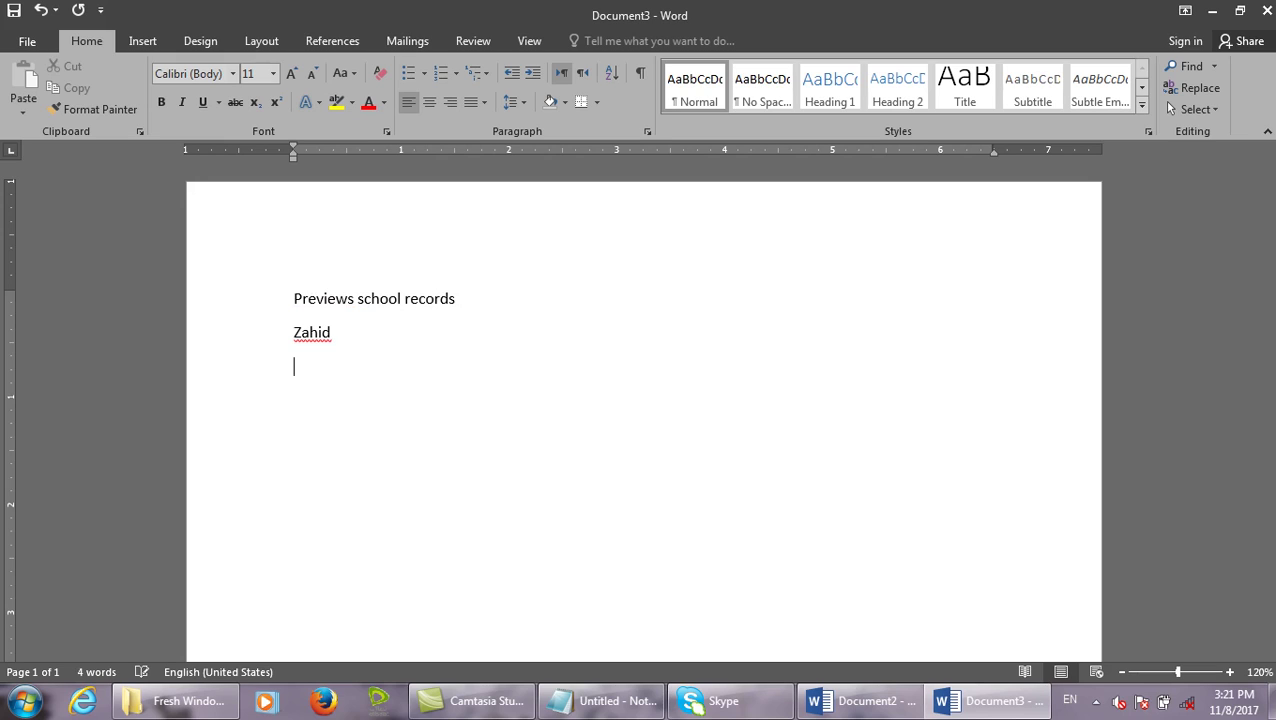
key(Return)
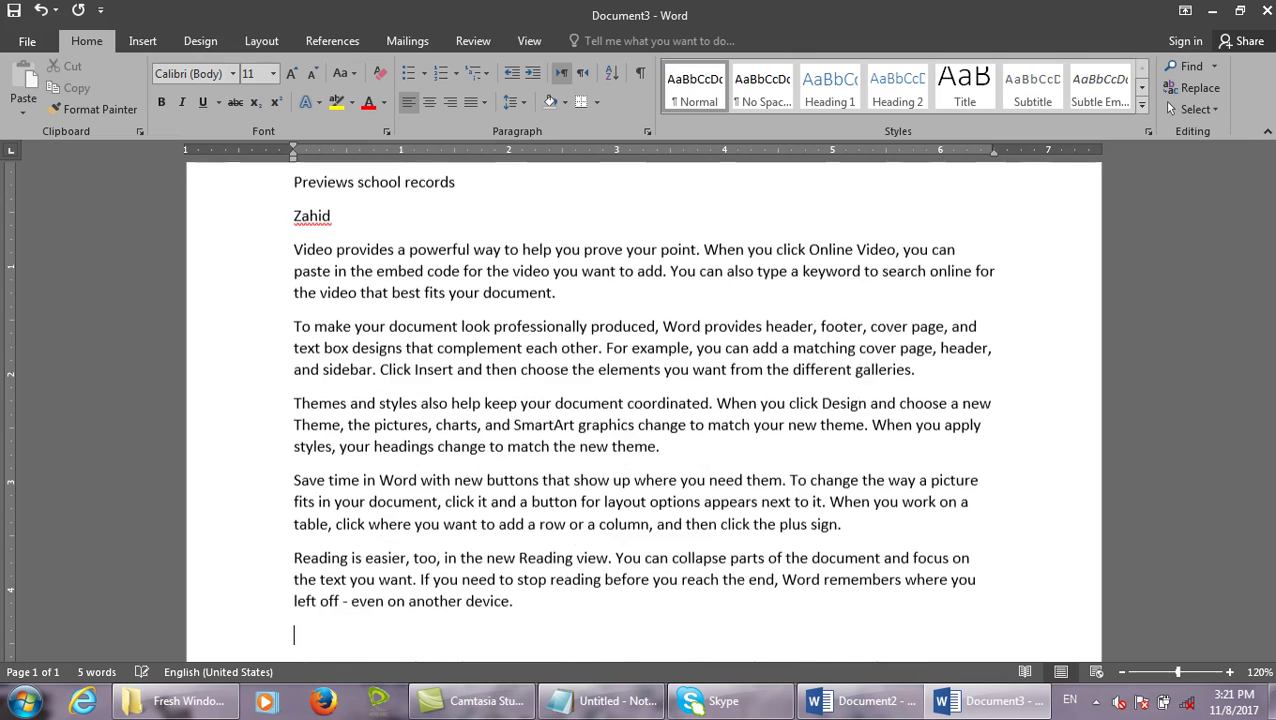
Save the new document as a Word Document named "Previews school records" and close it.
key(ctrl+s)
click(245, 288)
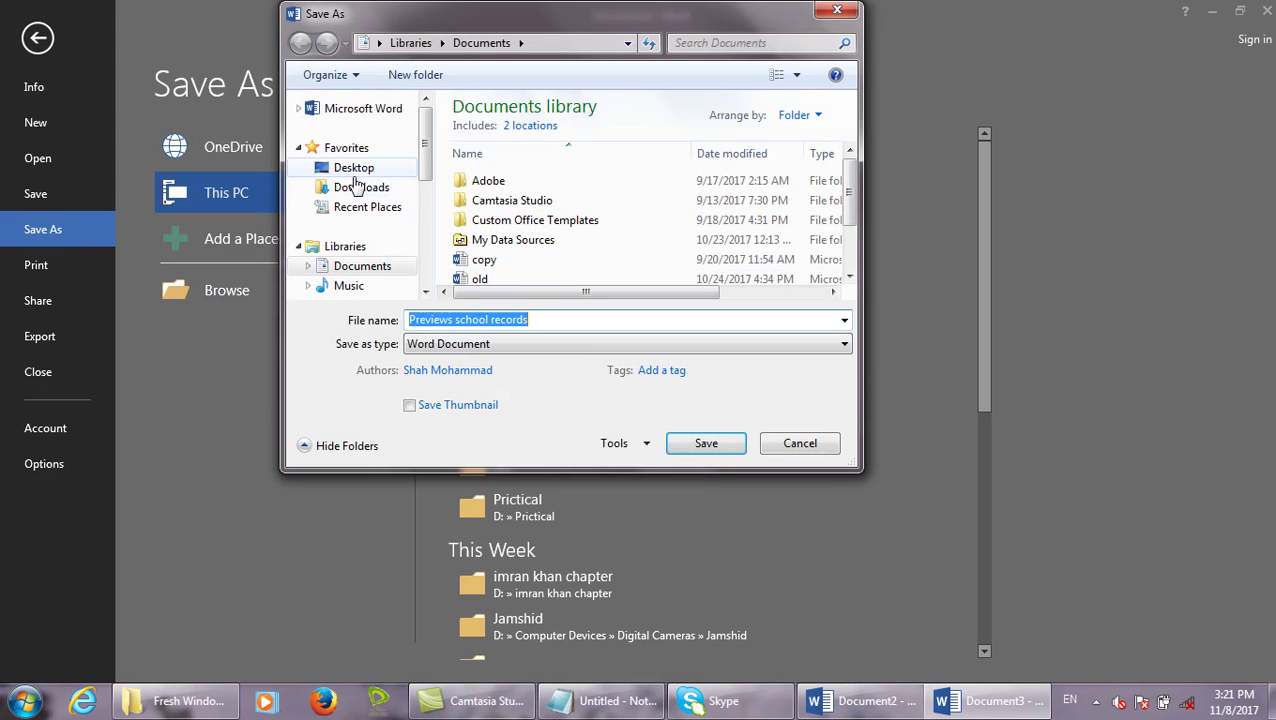
click(704, 443)
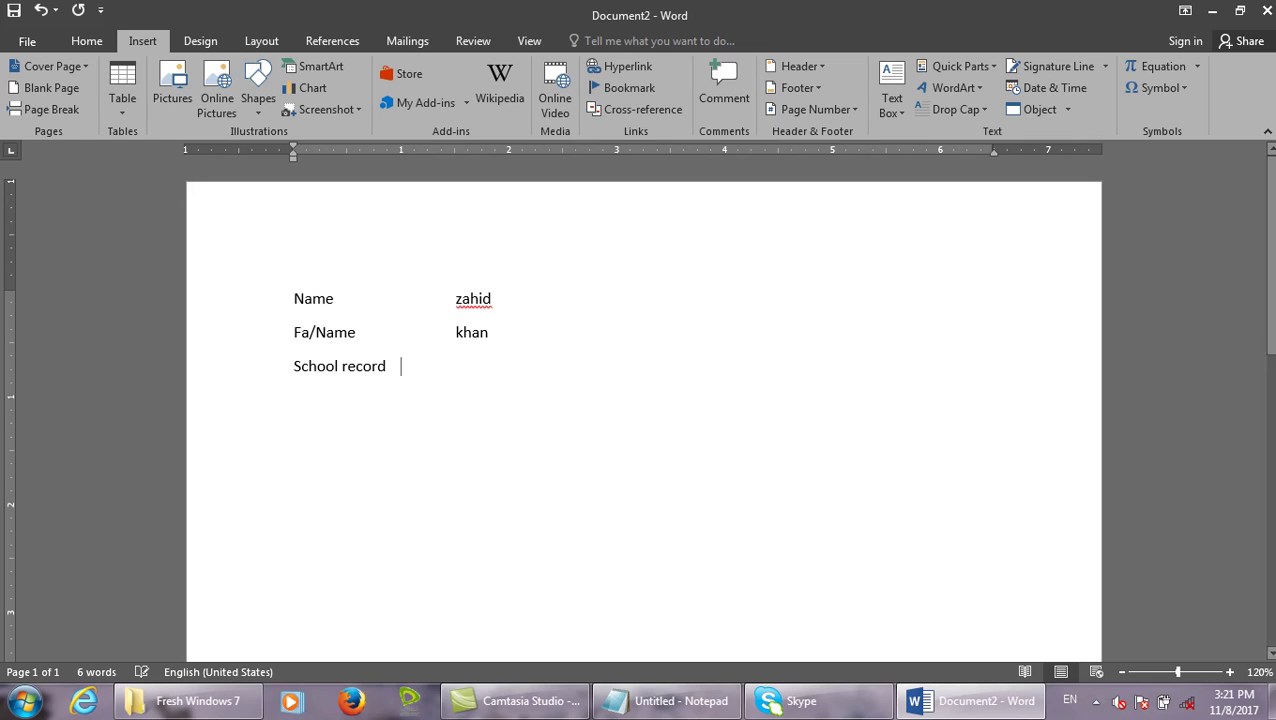
Insert a hyperlink to the "Previews school records" document from the Documents library beside the School record label.
key(Tab)
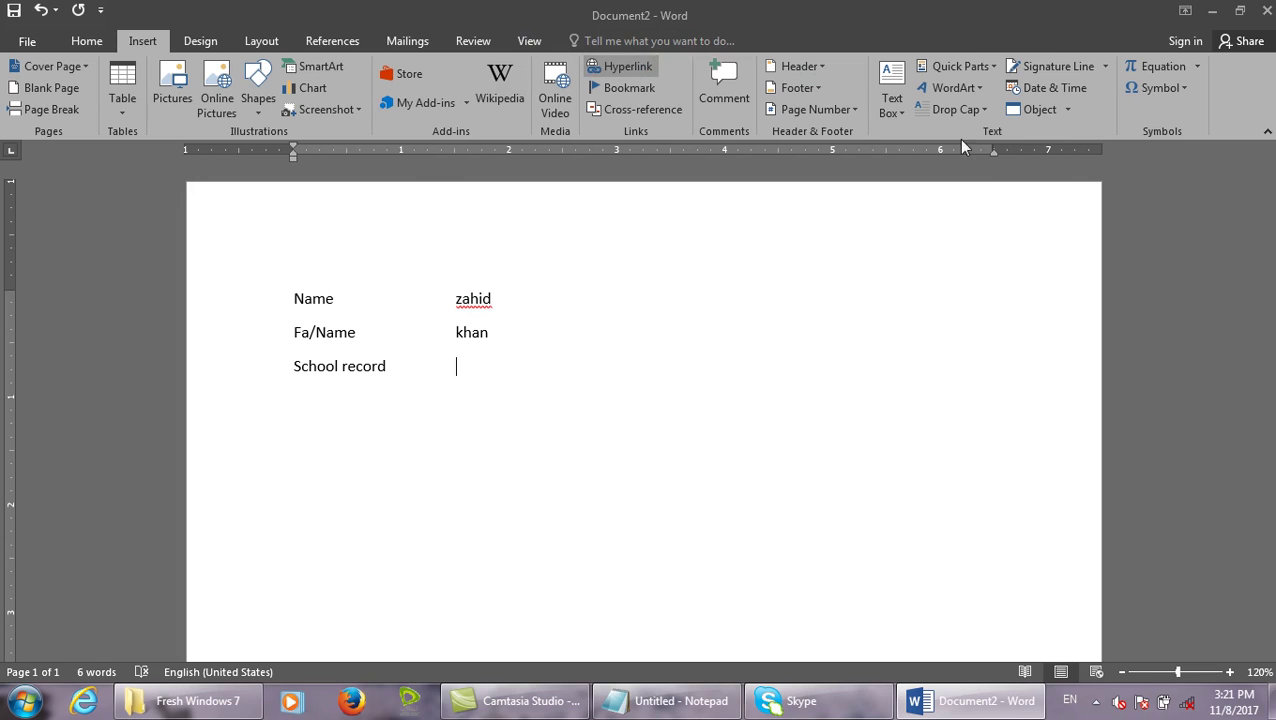
click(622, 66)
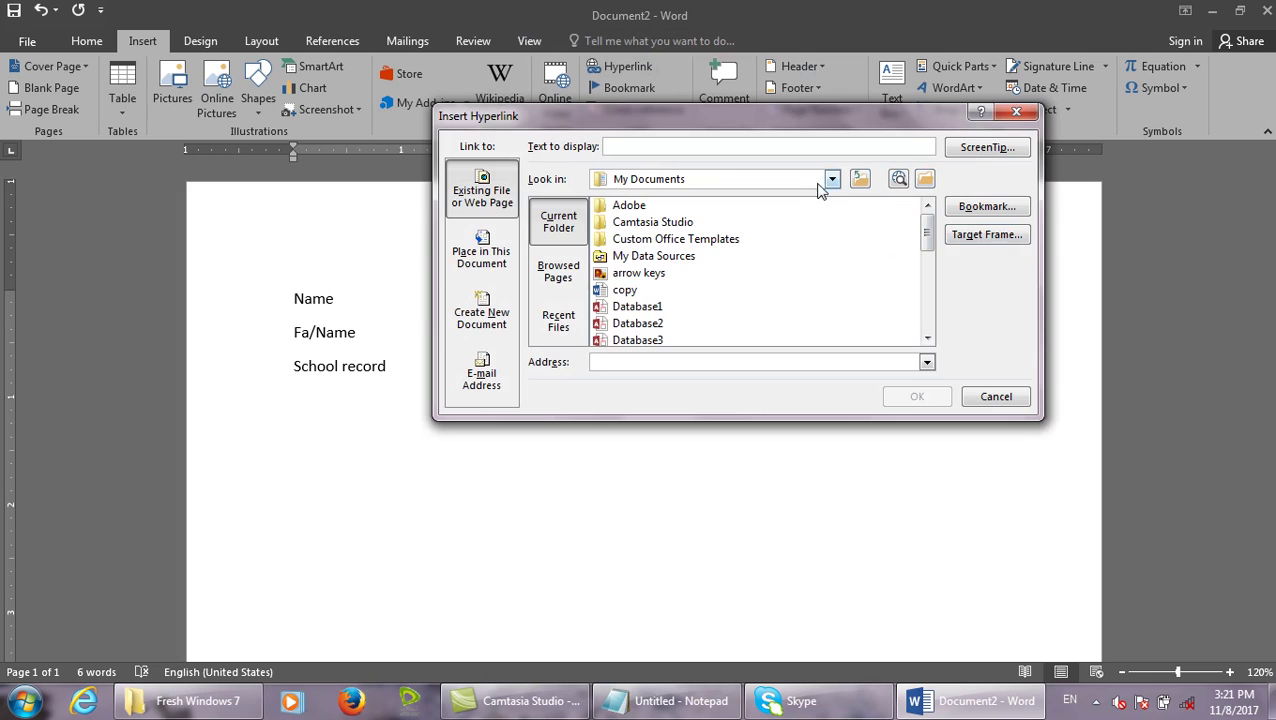
click(926, 180)
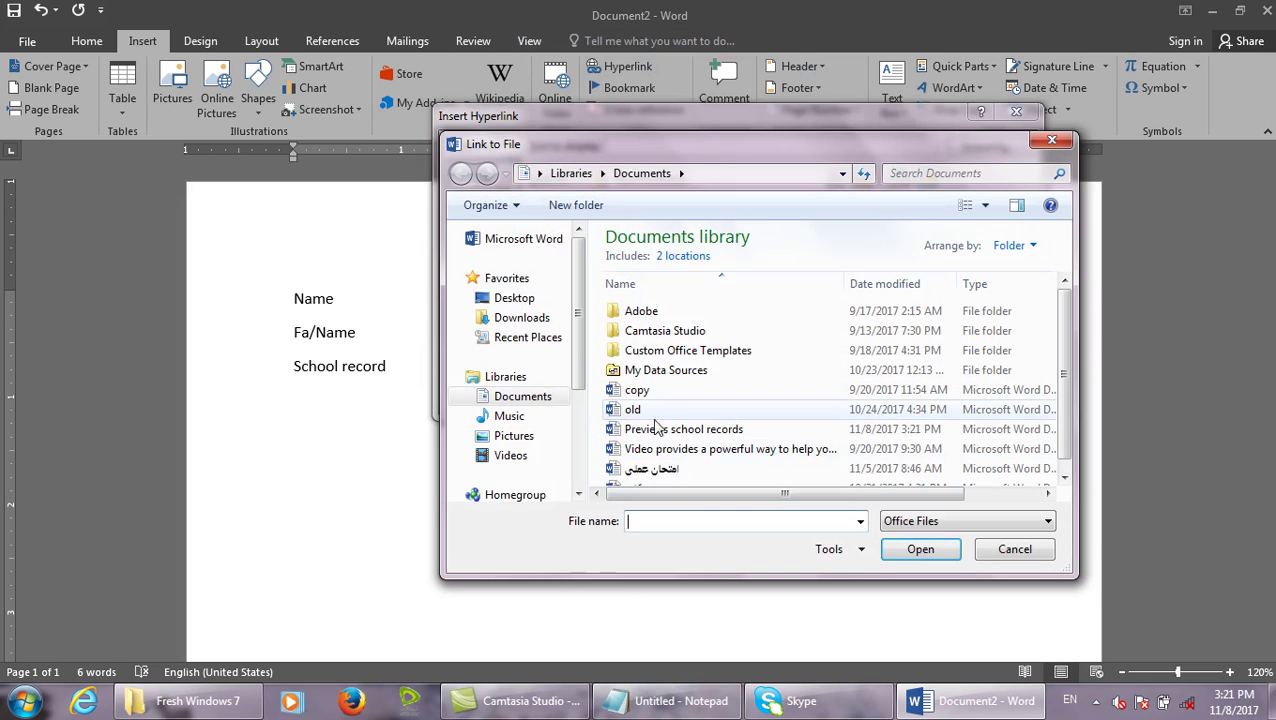
click(674, 435)
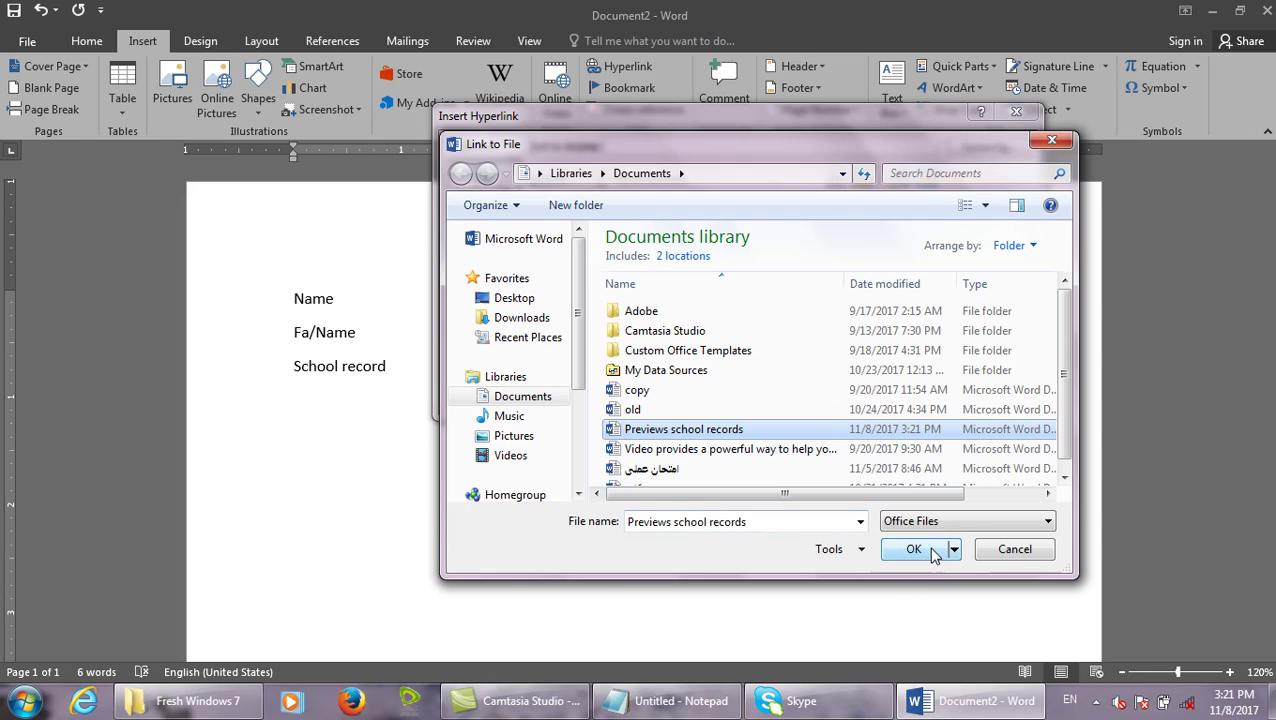
click(932, 552)
click(922, 400)
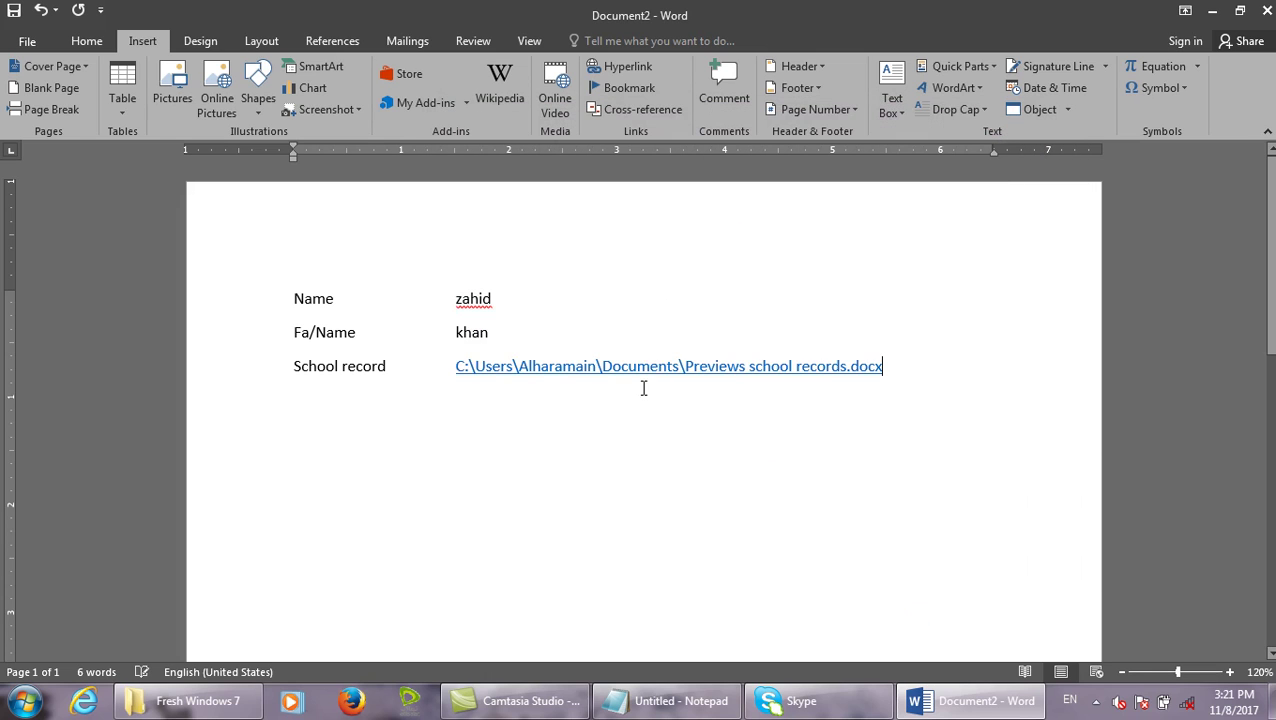
Follow the school records hyperlink, allowing the linked document to open, and close that document again.
ctrl+click(657, 370)
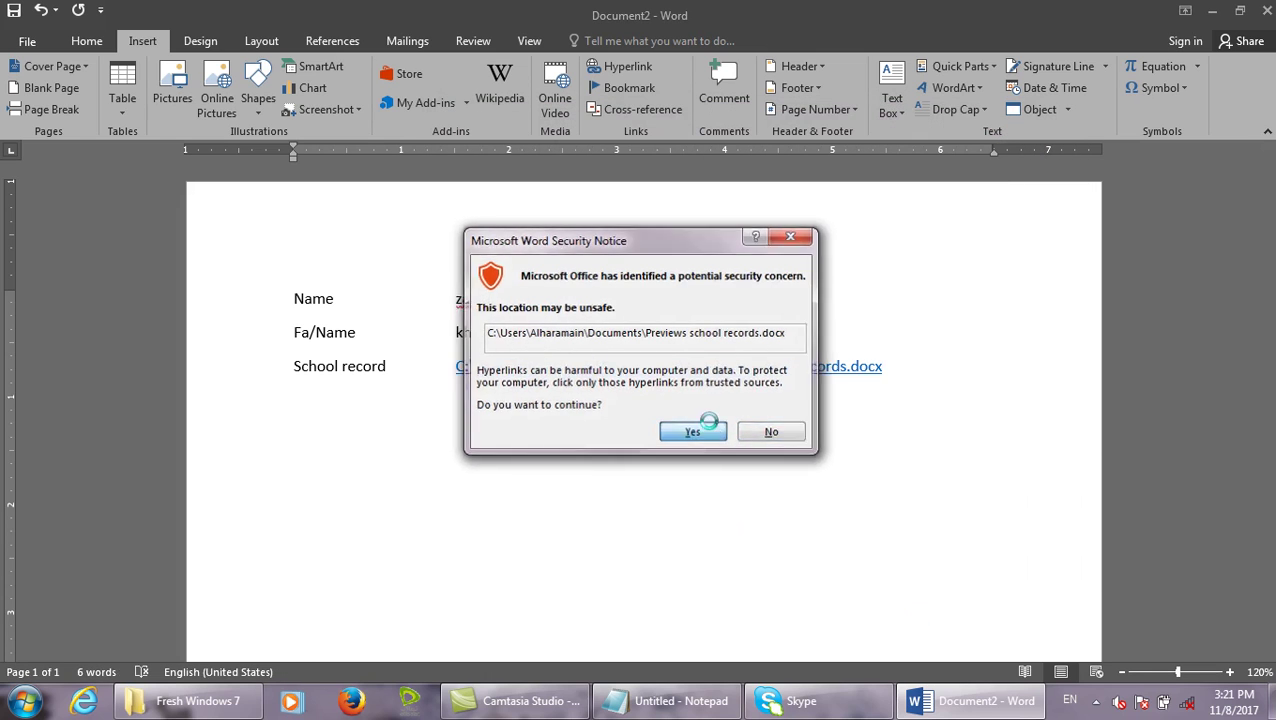
click(705, 436)
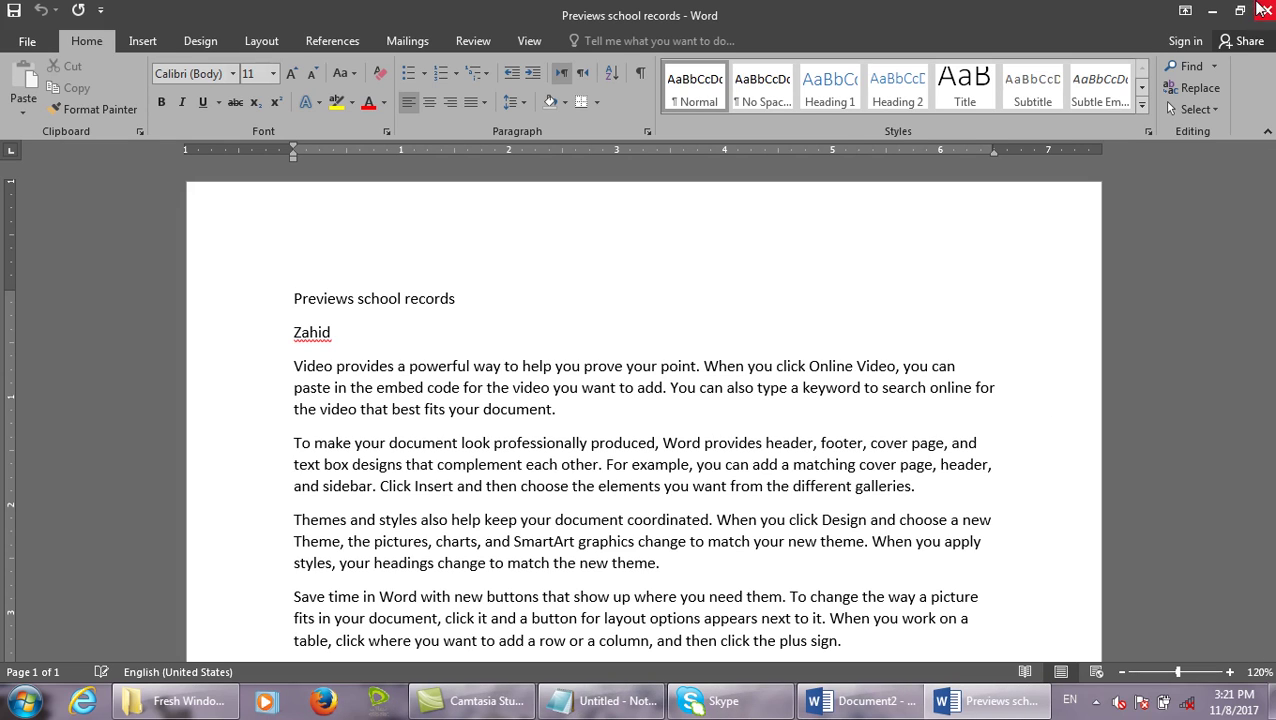
click(1264, 10)
Delete the school records hyperlink beside its label and undo the deletion.
drag(931, 369, 463, 369)
key(Delete)
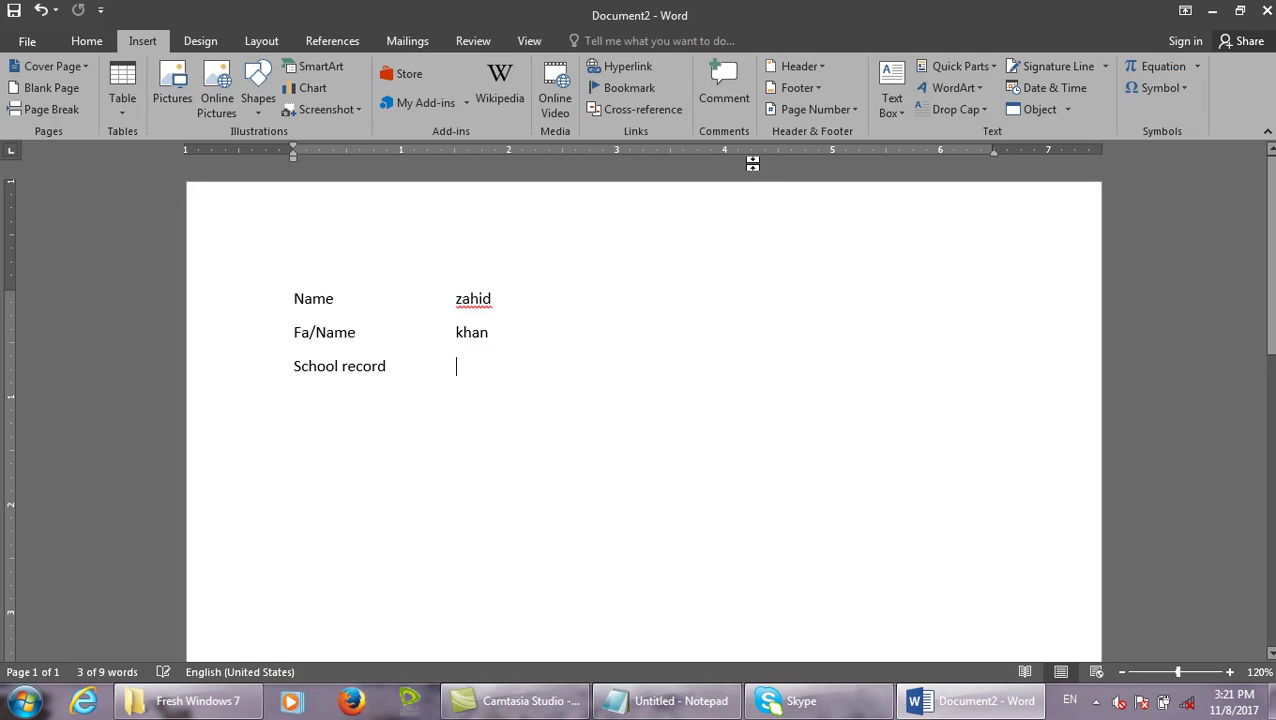
key(ctrl+z)
click(900, 450)
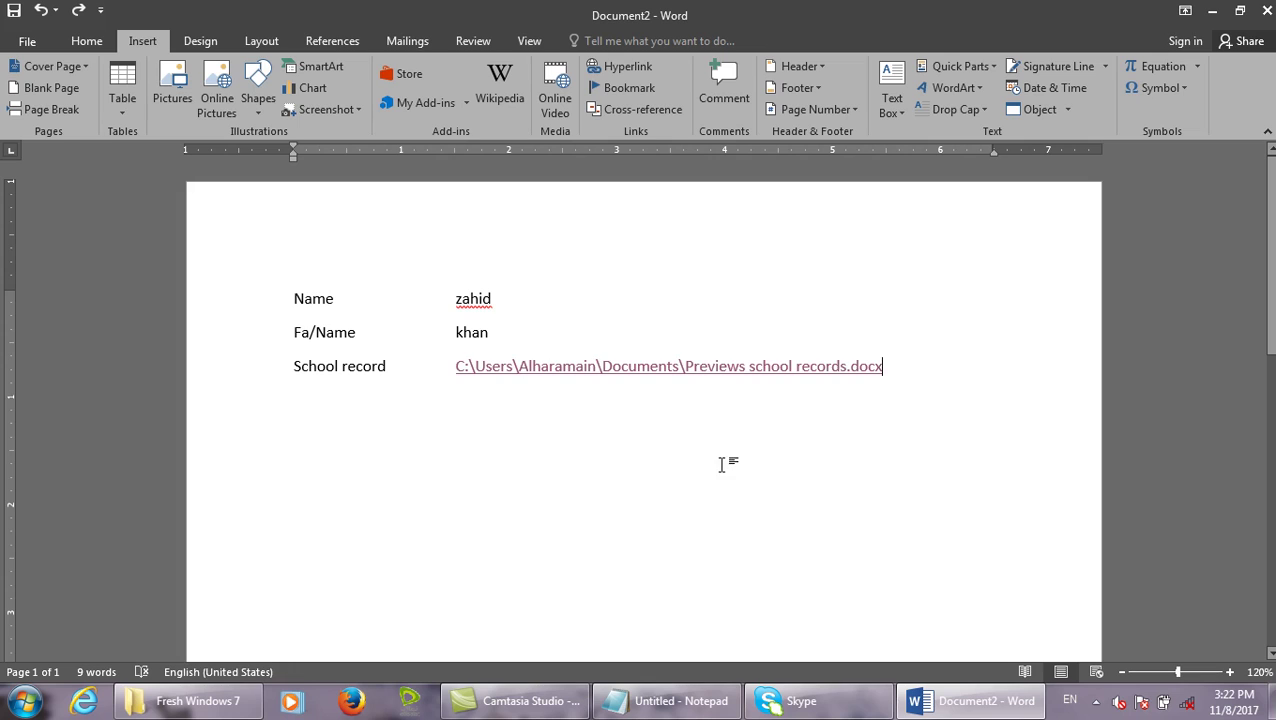
drag(440, 351, 927, 386)
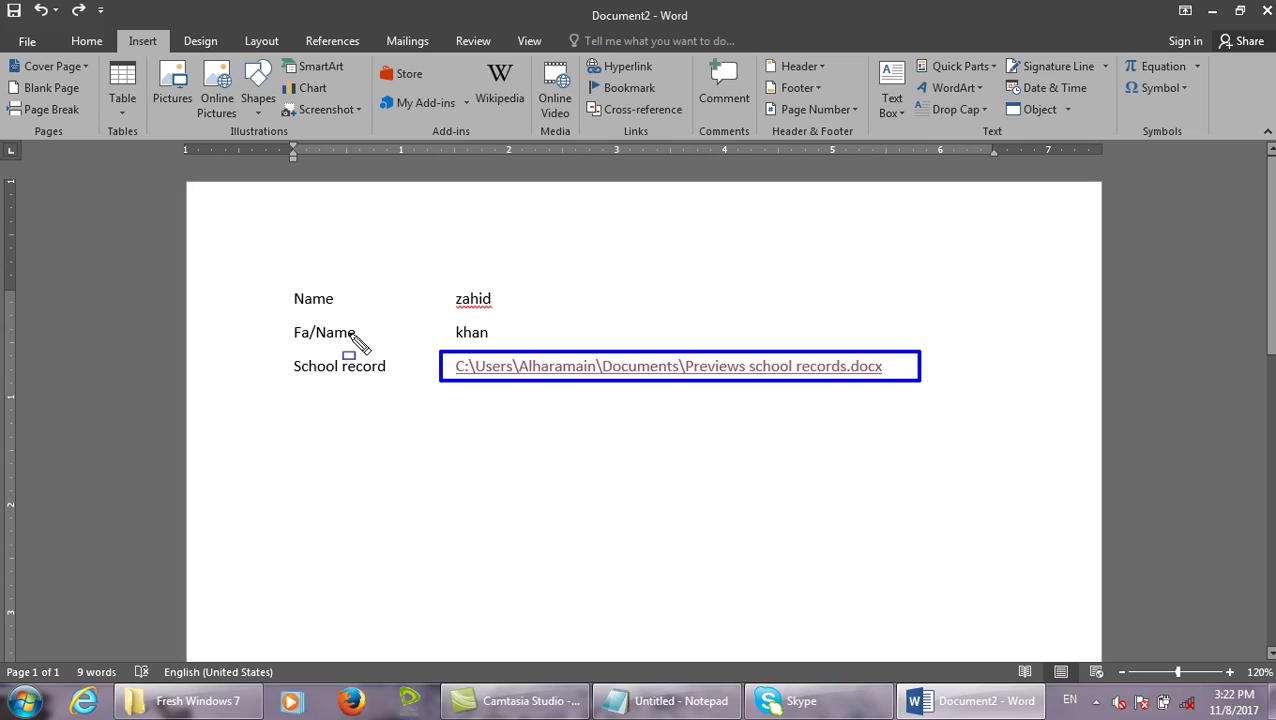
key(Escape)
key(ctrl+z)
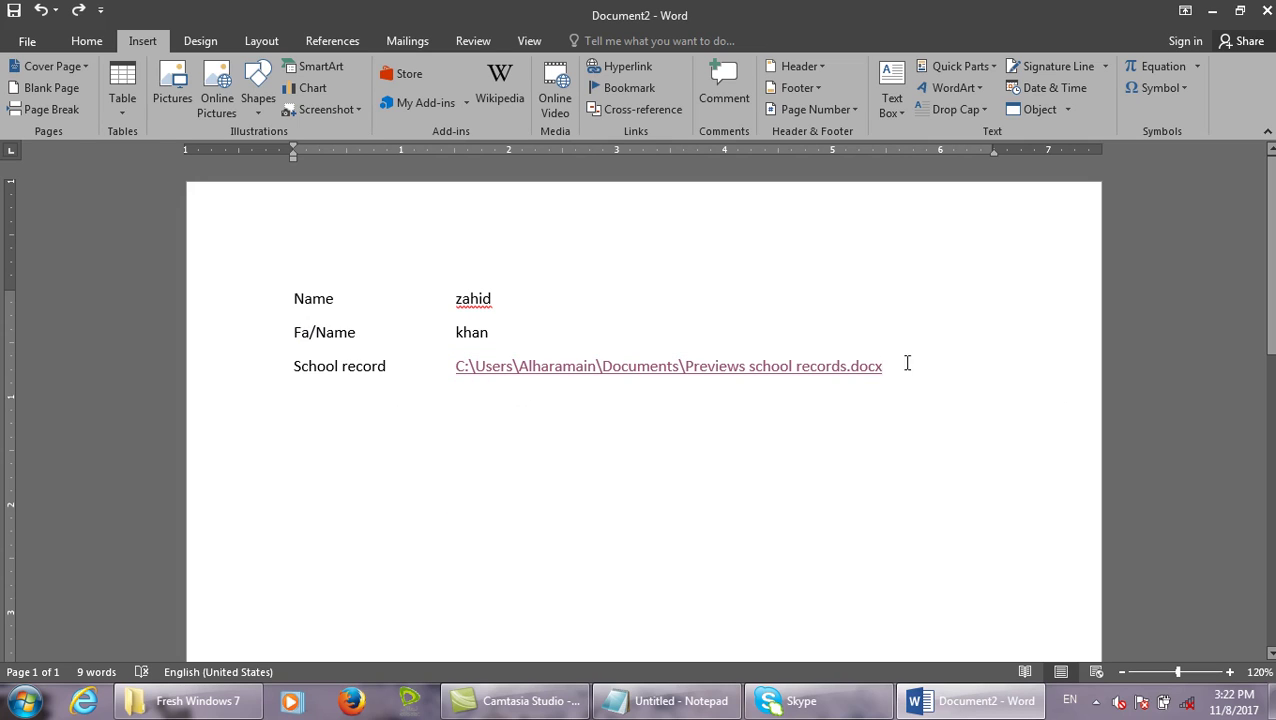
Replace the School record label and its hyperlink with the label "Picture", followed by a tab.
drag(907, 363, 236, 401)
text(Picture)
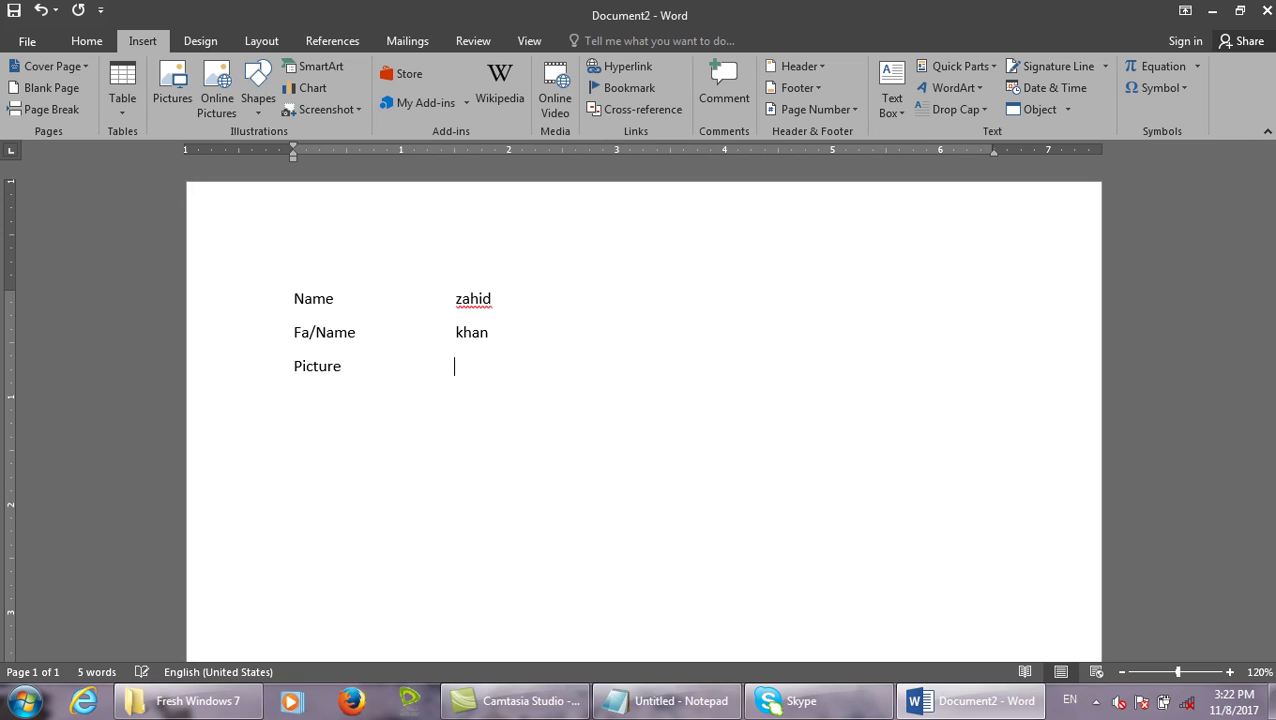
key(Tab)
Start a hyperlink beside the Picture label and browse to the "full size" folder on the Desktop for its target file.
click(622, 64)
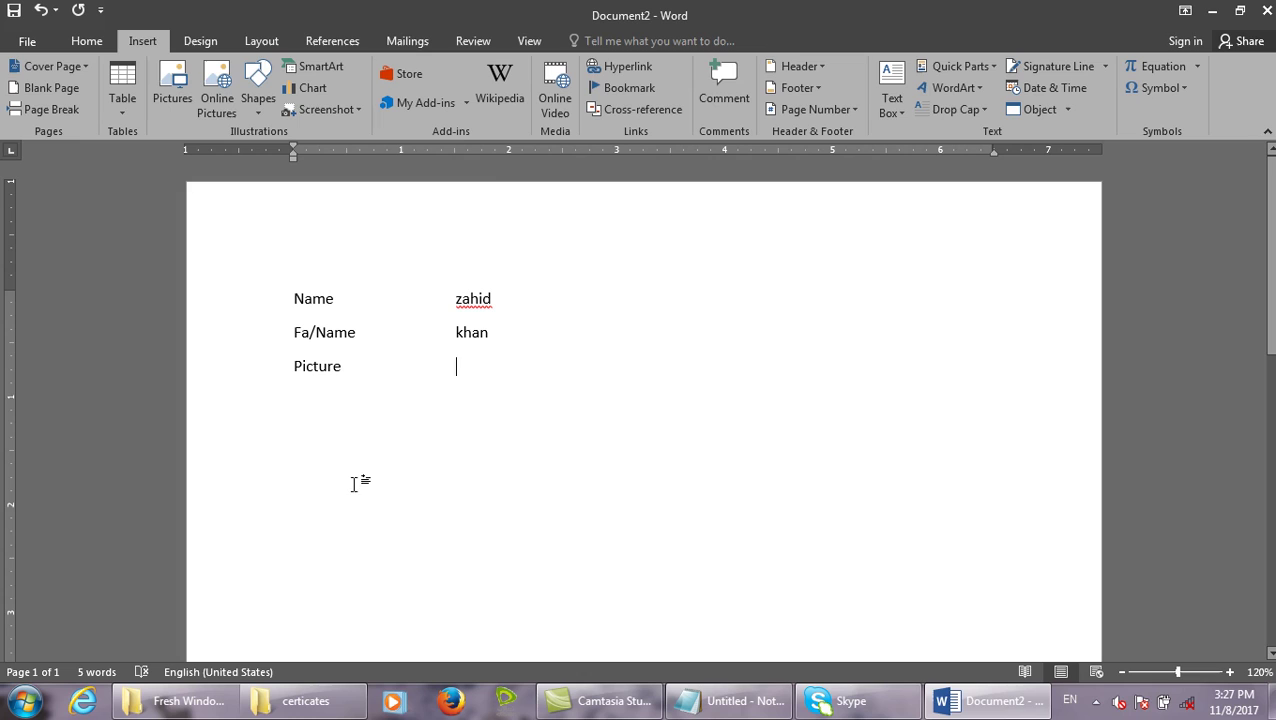
click(628, 66)
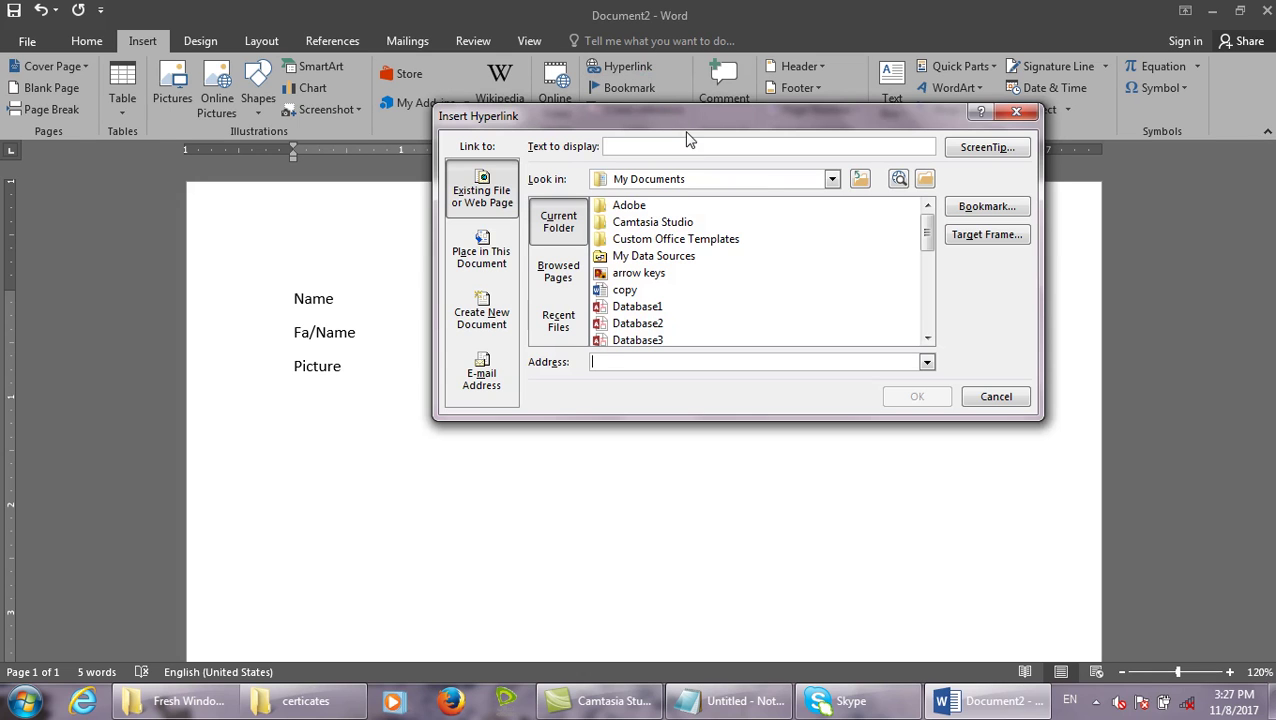
click(924, 179)
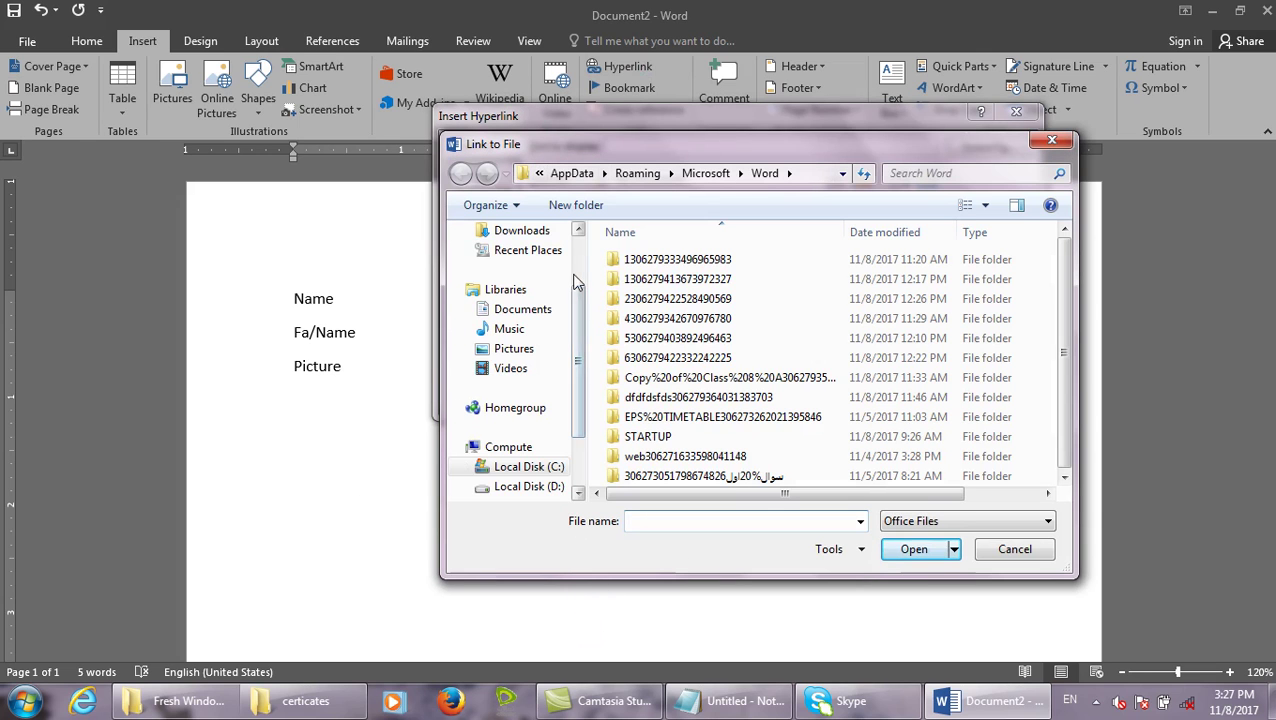
scroll(580, 285, up, 2)
click(538, 300)
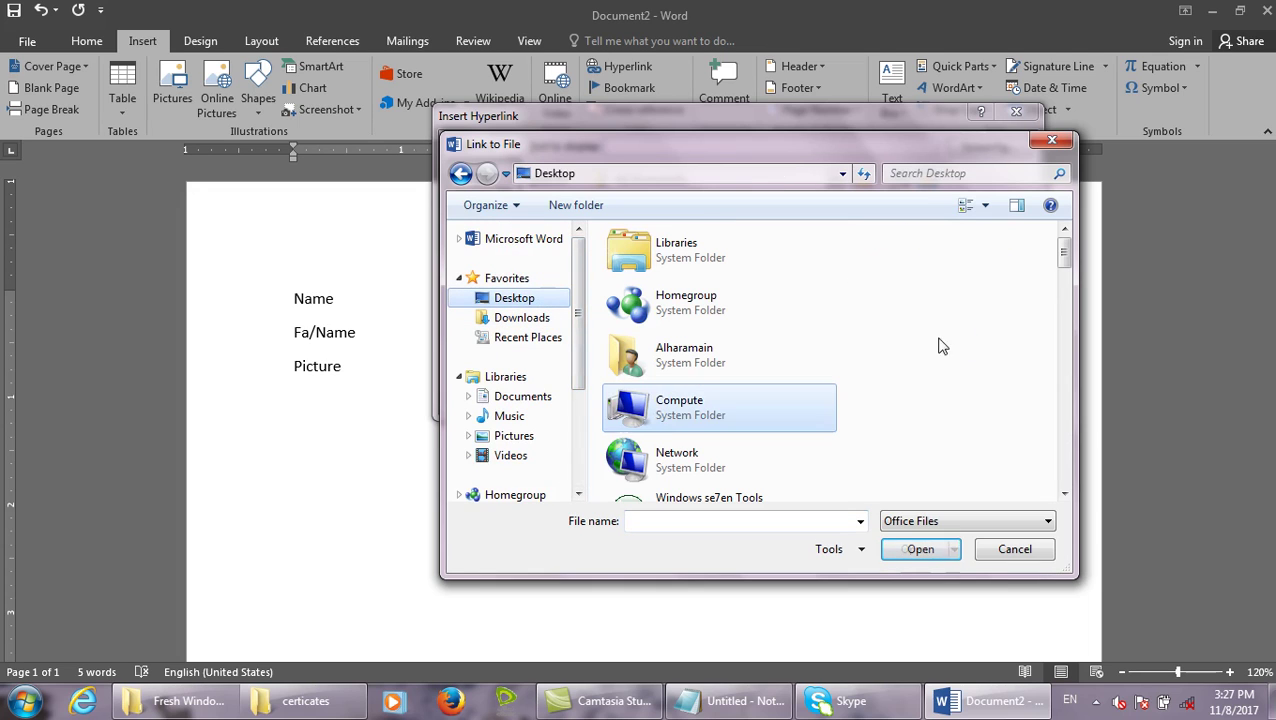
scroll(720, 405, down, 5)
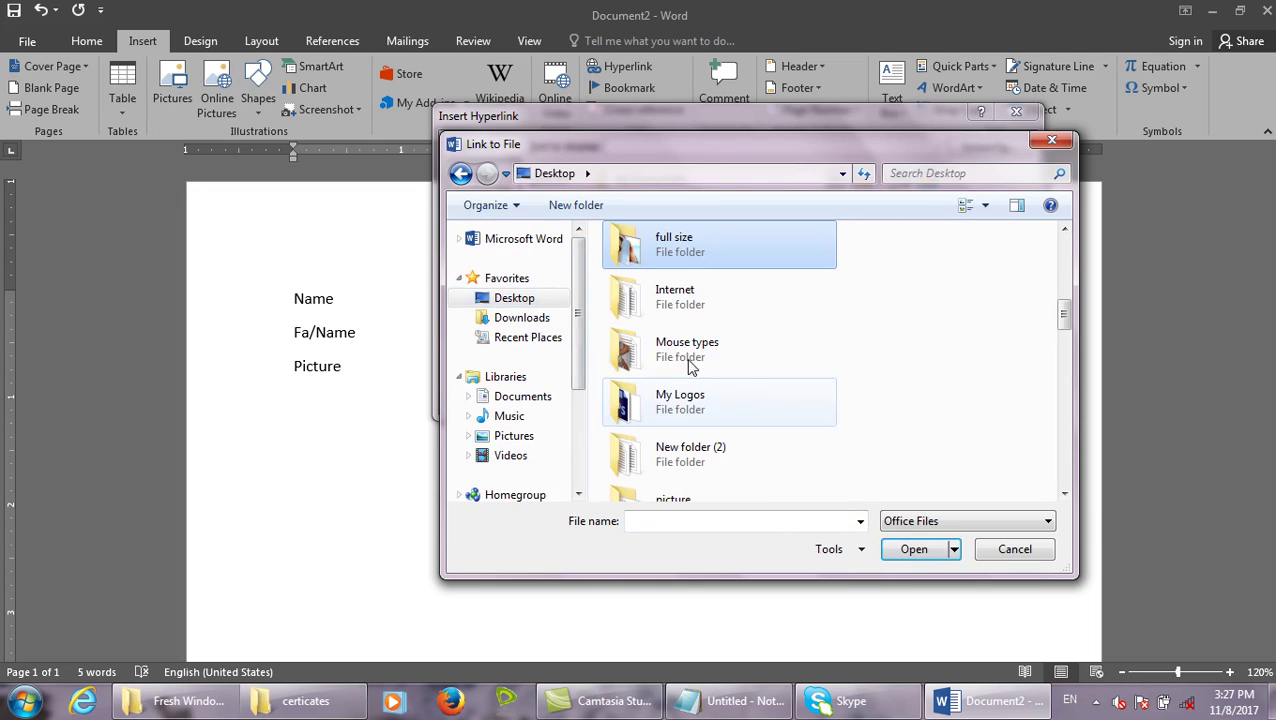
double_click(697, 256)
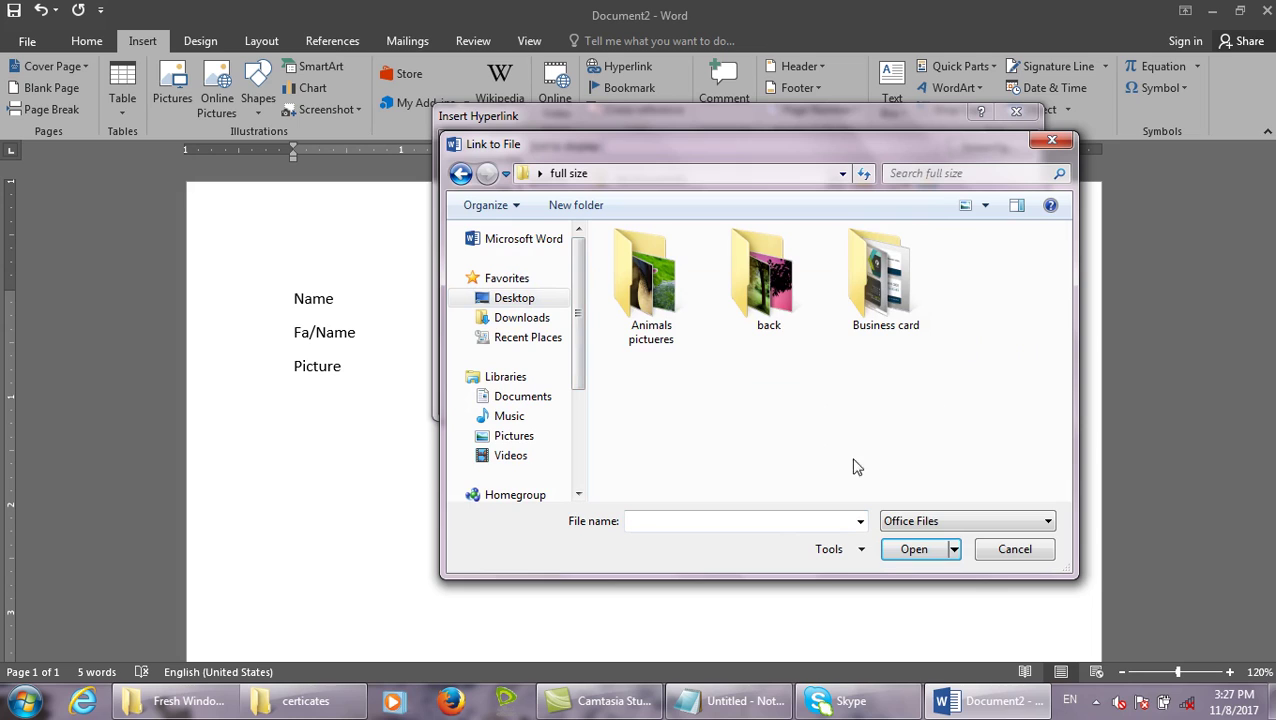
Choose 17bb8d3e2c88694d287ec85731946022.jpg from the "full size" folder as the hyperlink's target.
click(920, 518)
click(835, 222)
click(848, 403)
click(930, 553)
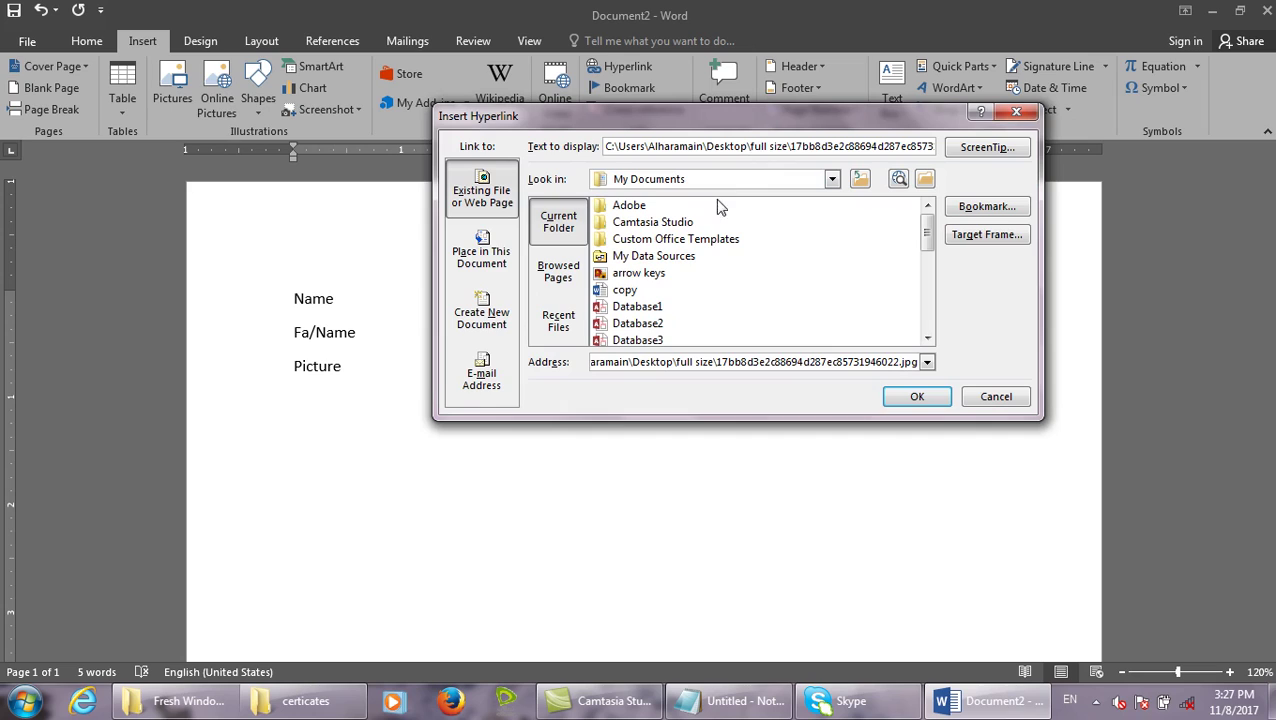
Set the hyperlink's display text to the student's first name followed by "Picture" and insert the link.
key(alt+t)
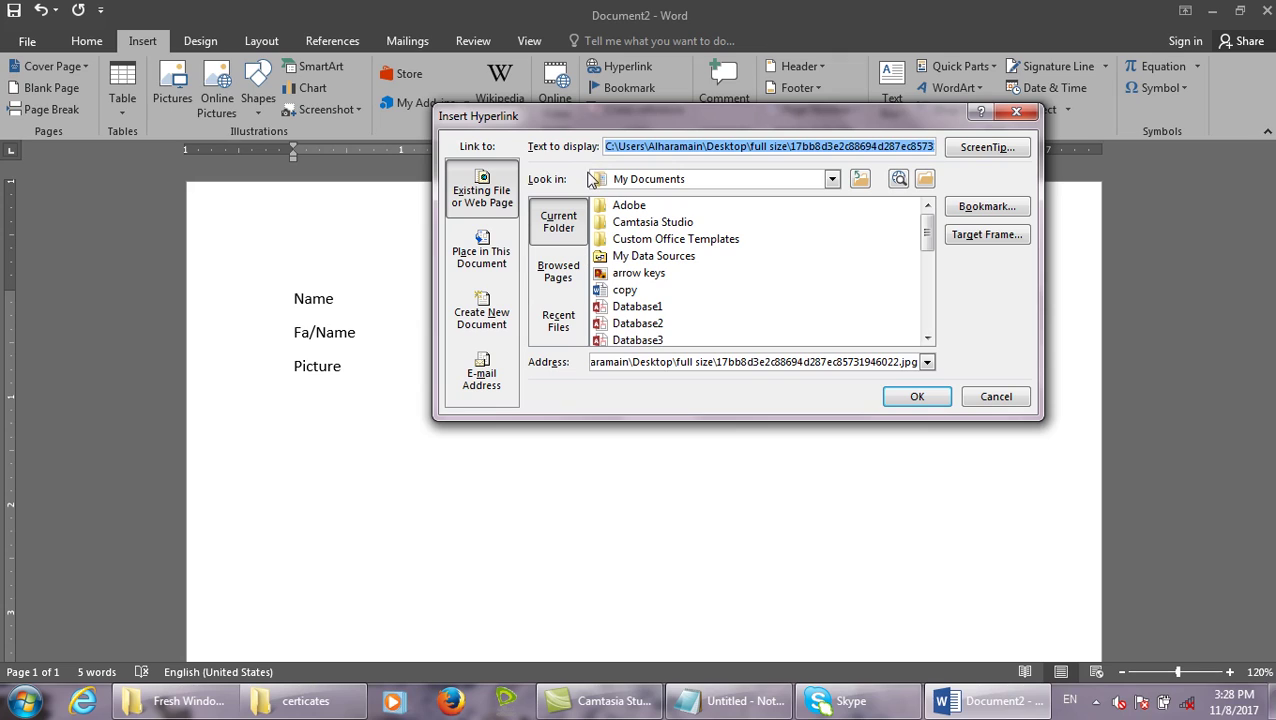
text(Zahid Picture)
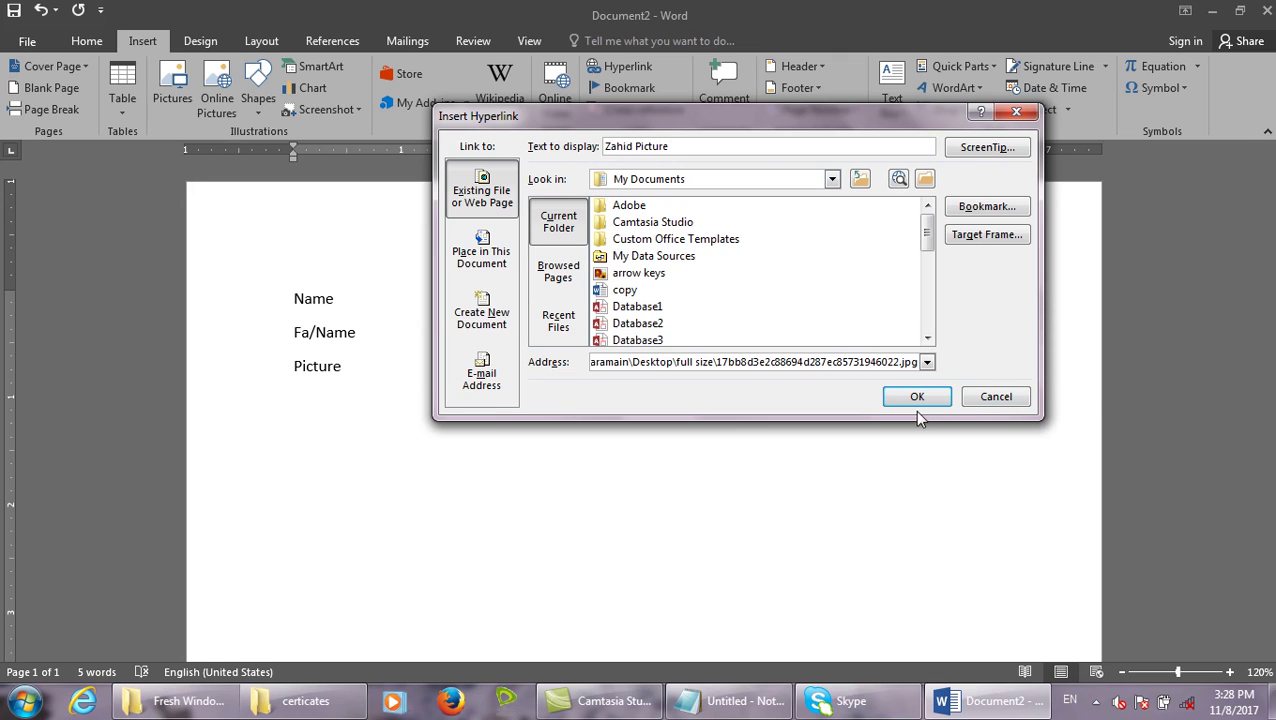
click(917, 397)
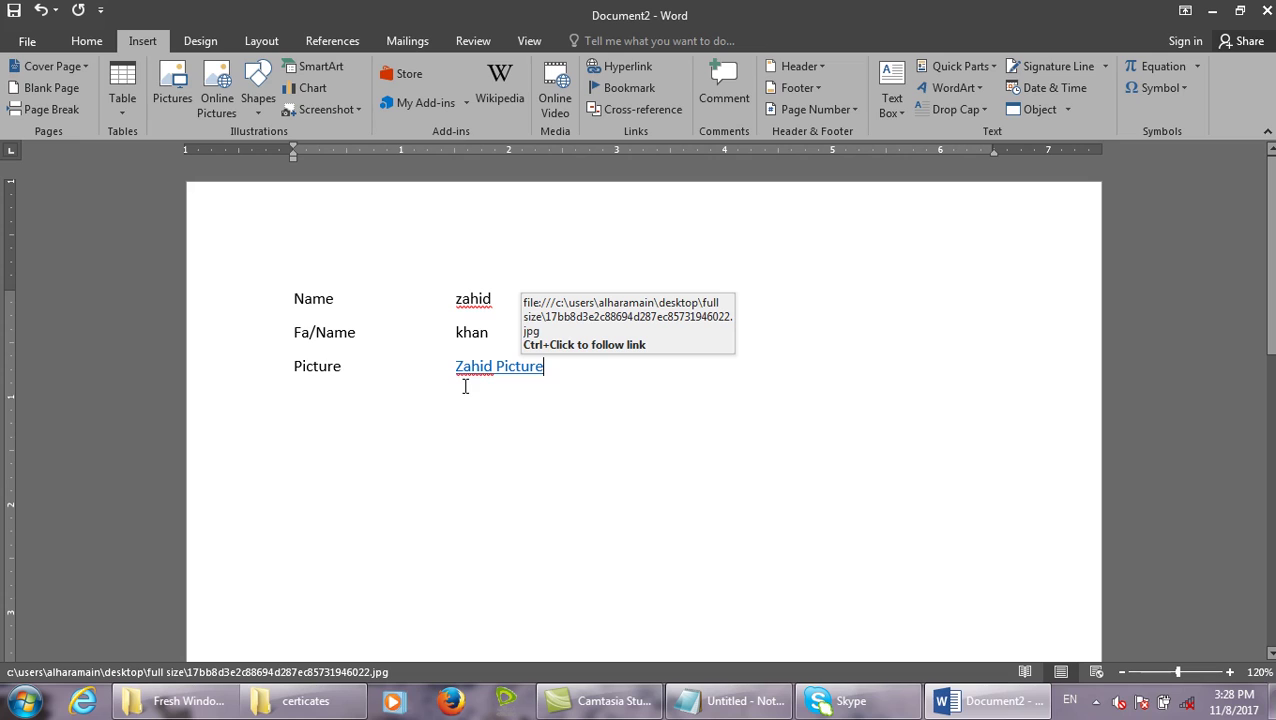
Delete the picture hyperlink beside the Picture label.
drag(466, 394, 537, 434)
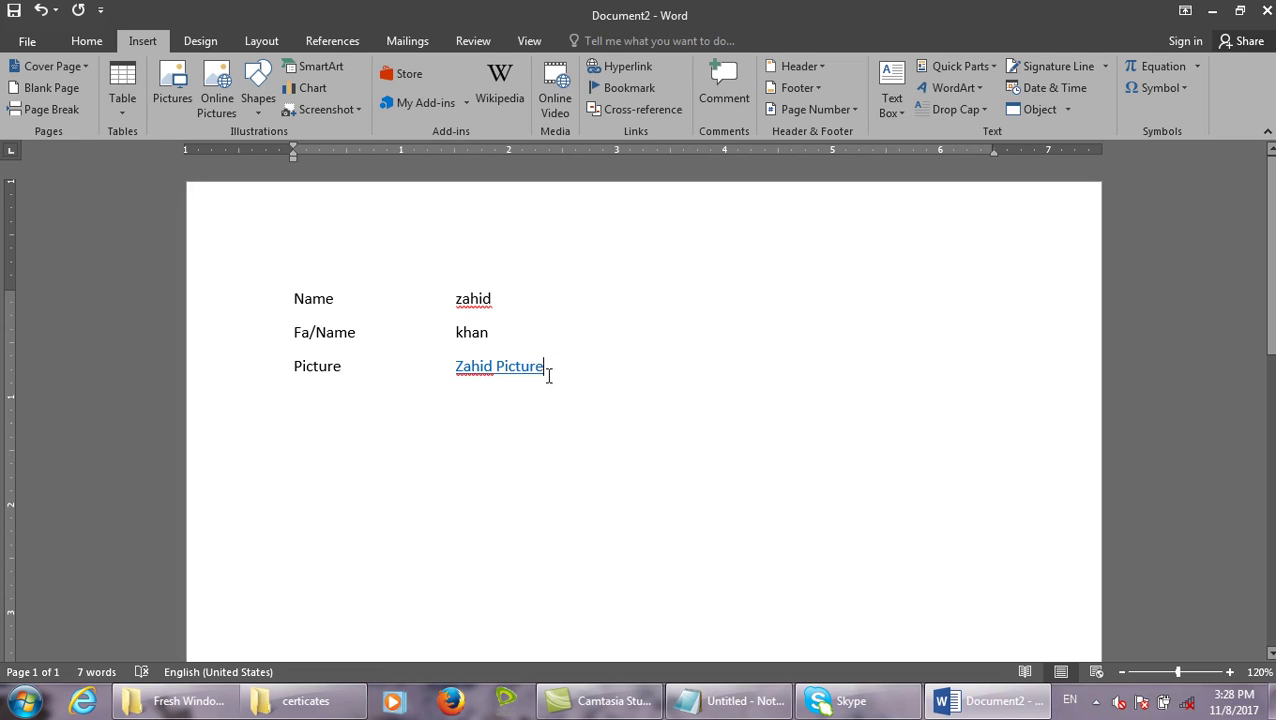
drag(544, 368, 470, 372)
key(Delete)
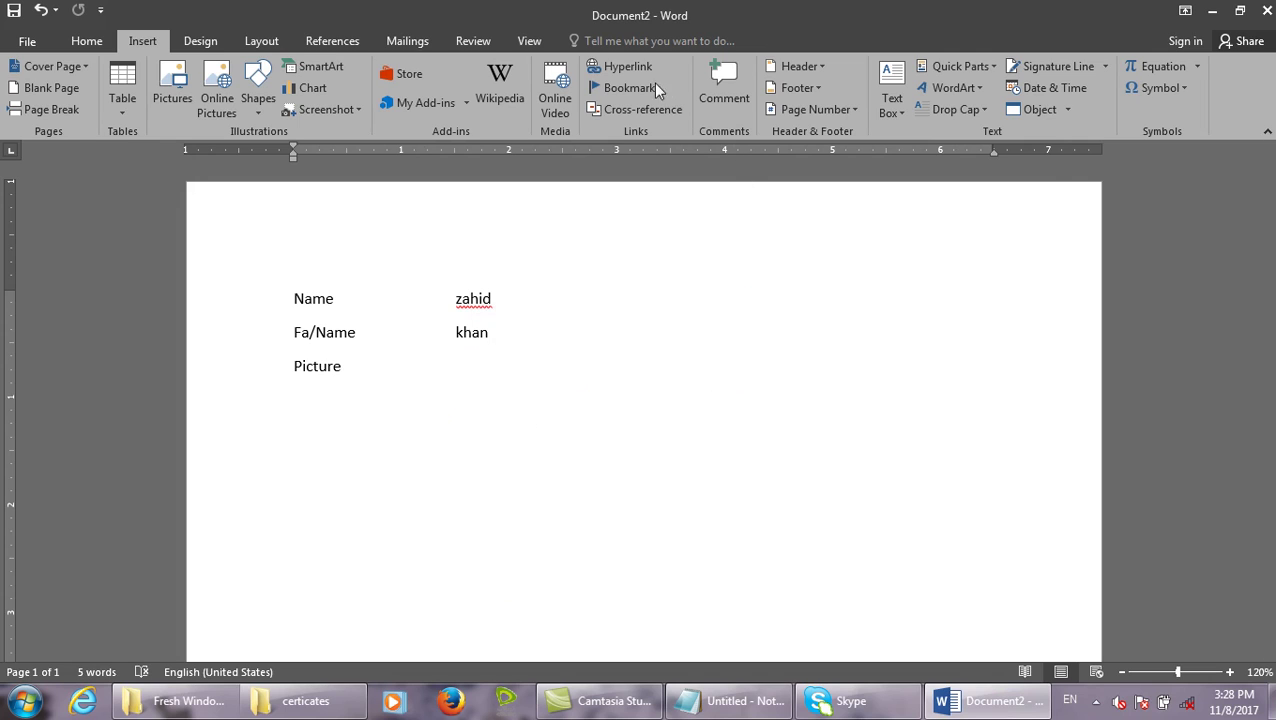
Start a new hyperlink on the Picture line and open the Desktop's "full size" folder to pick the linked file.
click(636, 60)
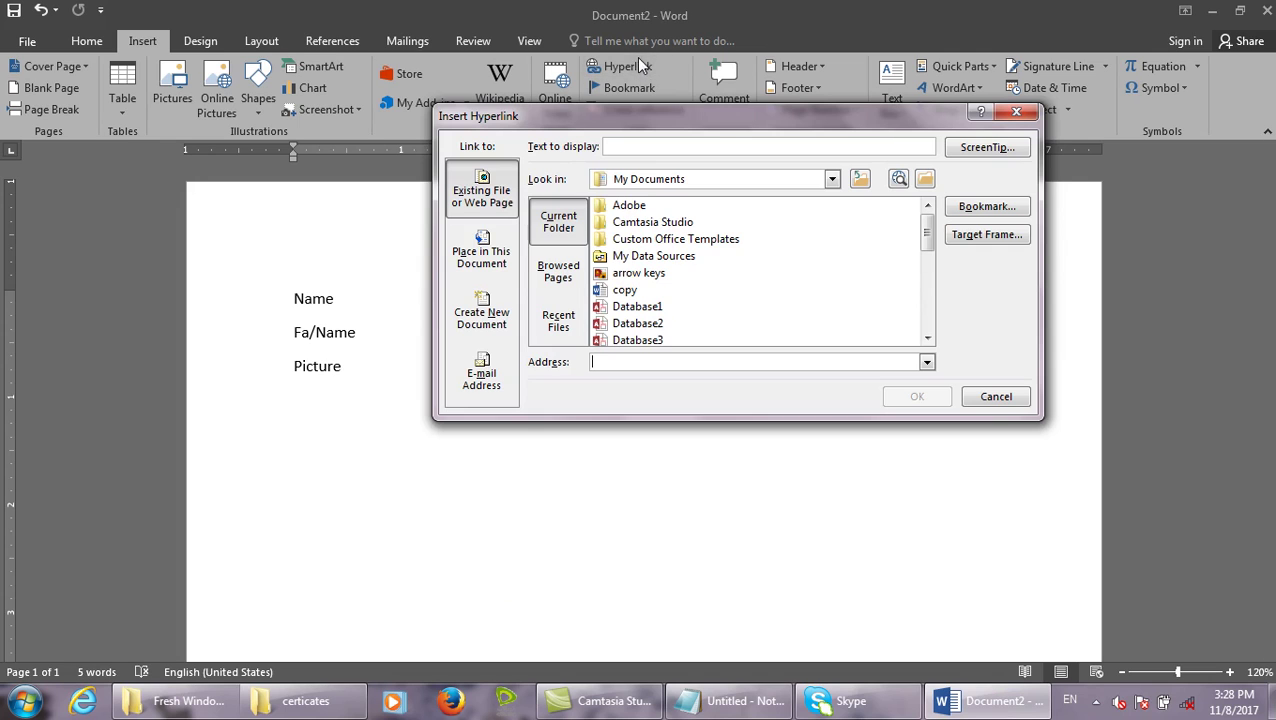
click(922, 180)
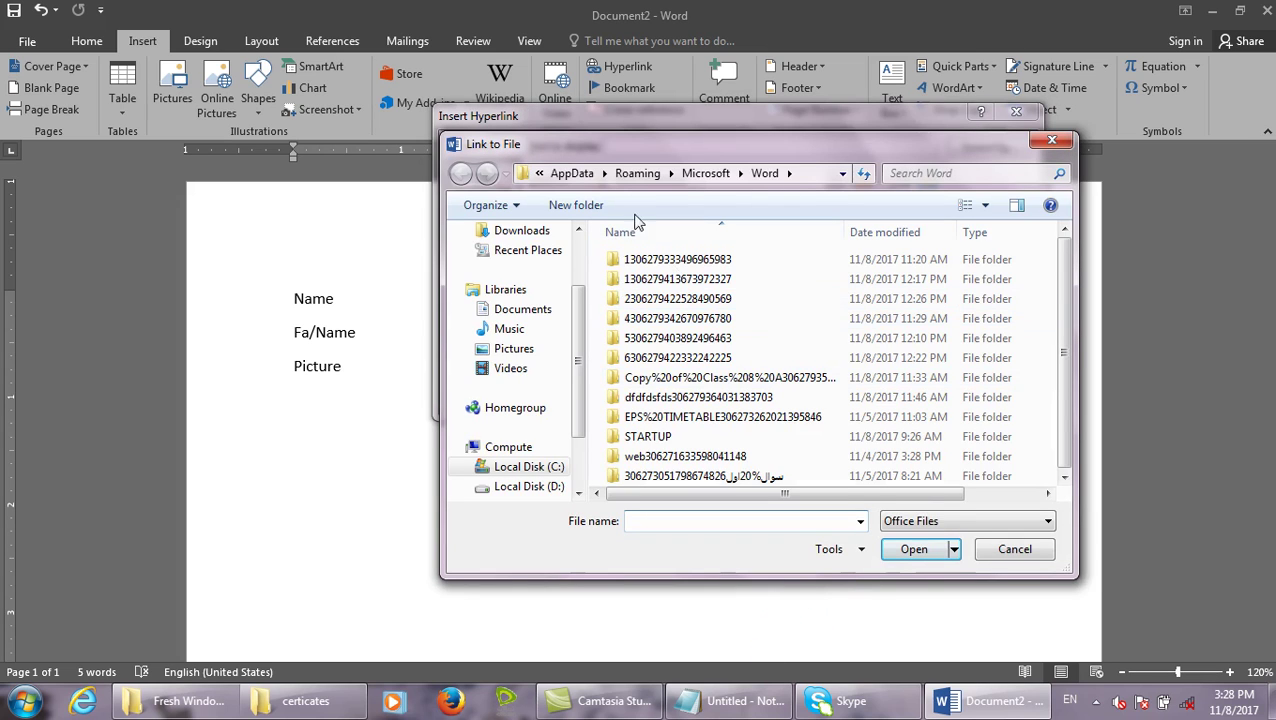
click(579, 232)
scroll(580, 245, up, 2)
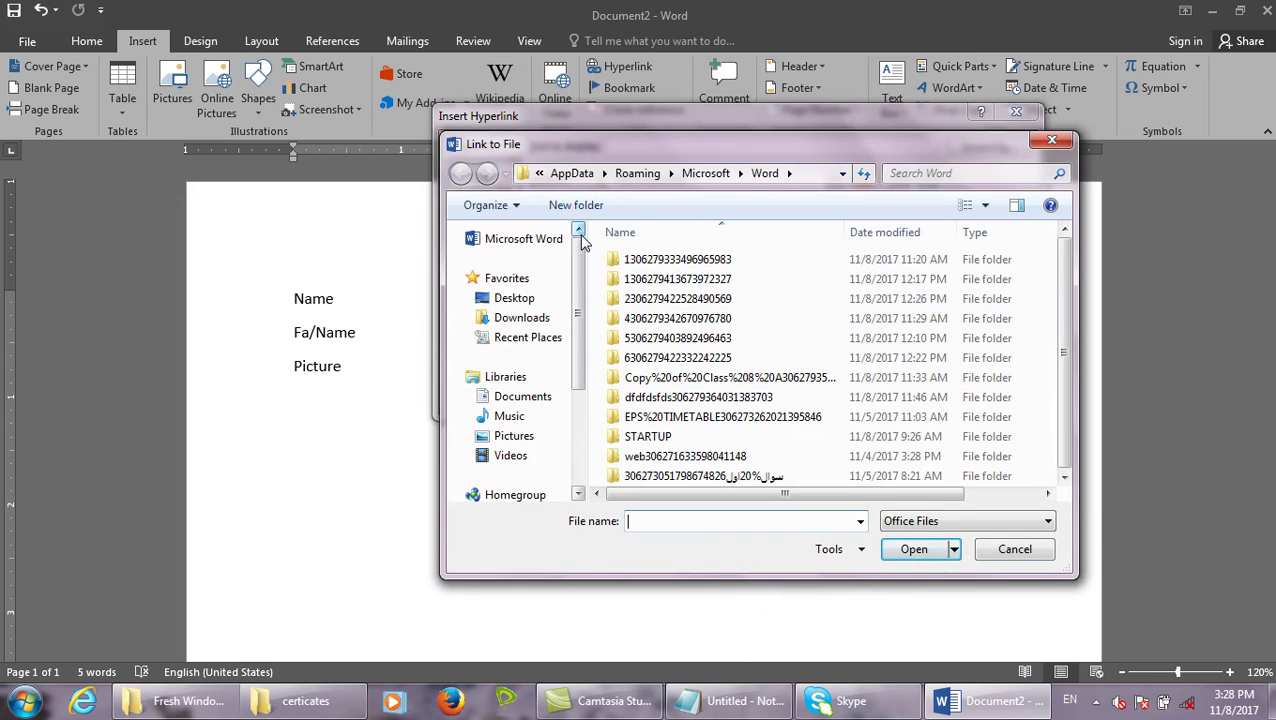
click(530, 298)
double_click(705, 368)
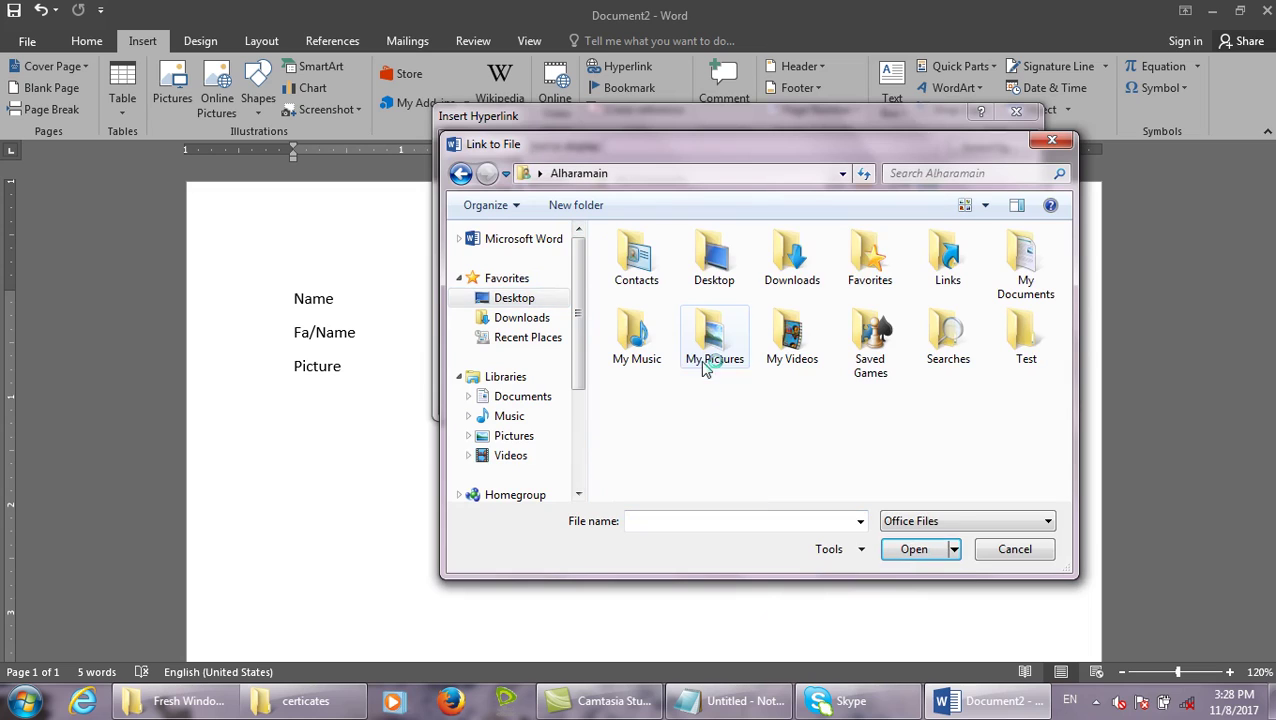
click(462, 173)
scroll(660, 360, down, 3)
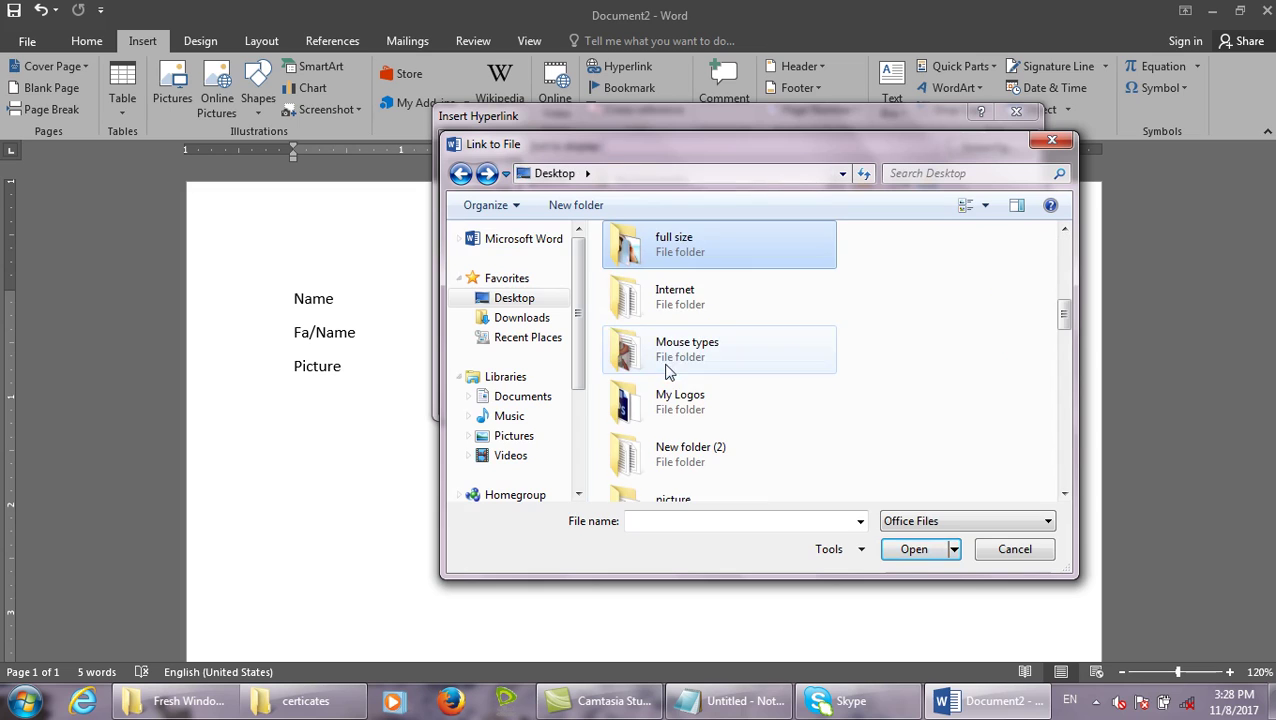
double_click(693, 248)
Show all file types in the "full size" folder and choose 23.jpg as the link target.
click(910, 521)
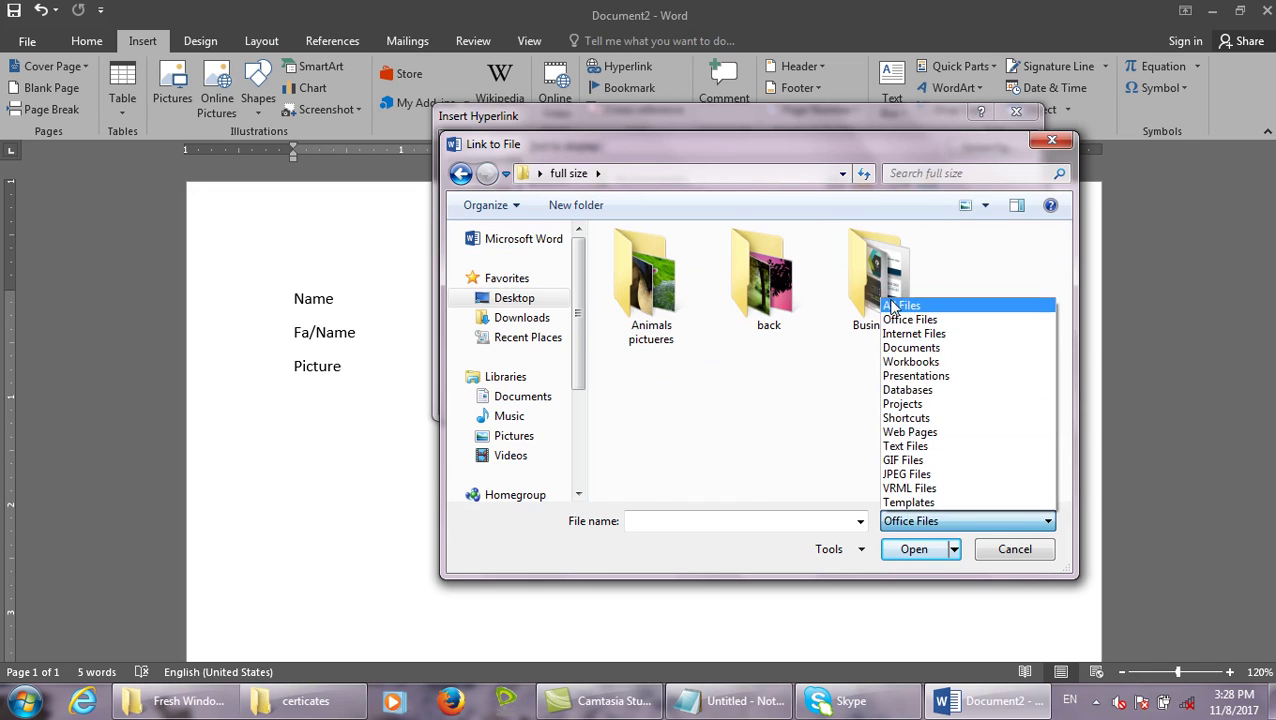
click(890, 302)
click(961, 392)
click(914, 549)
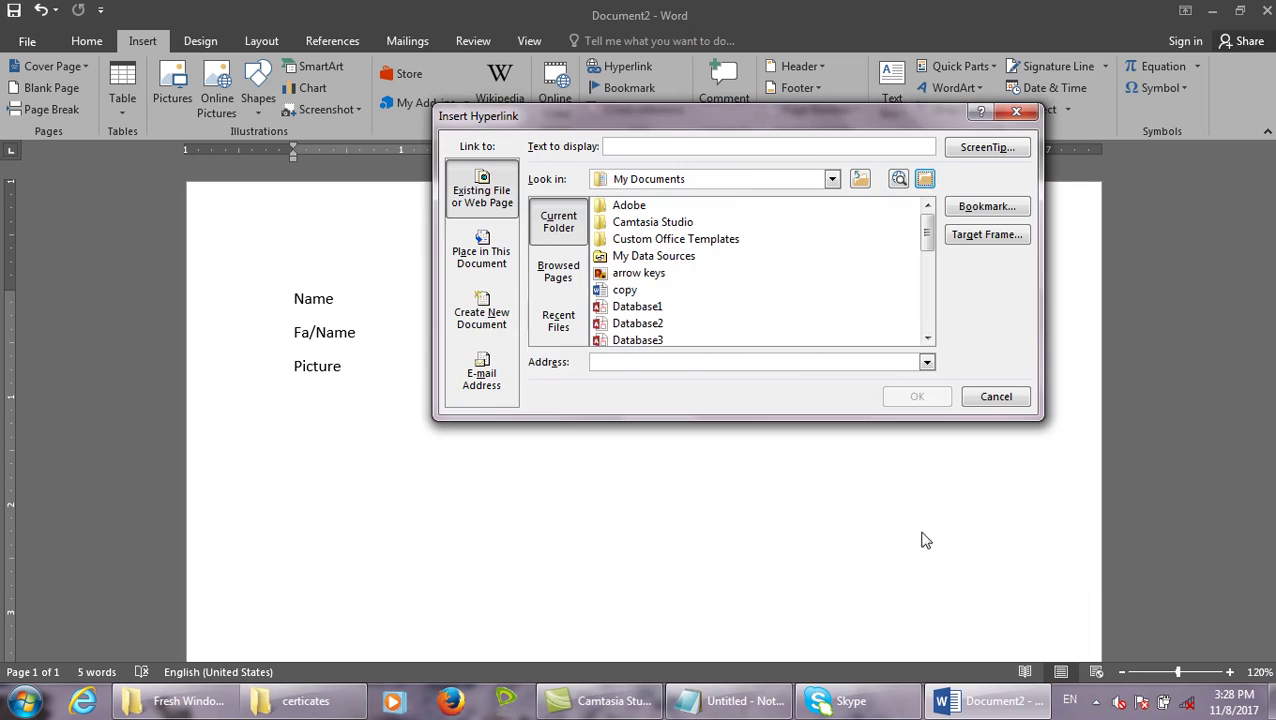
Set the hyperlink's display text to the student's first name followed by "Picture".
click(844, 147)
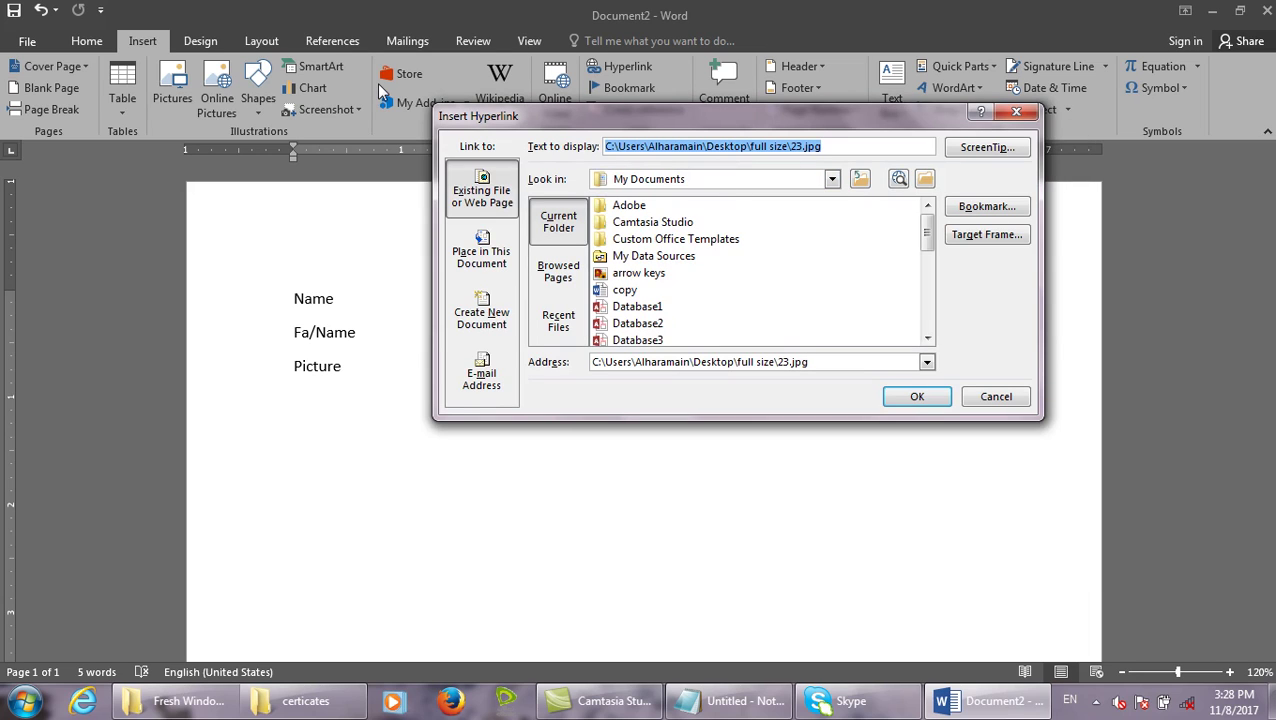
text(Zahid P)
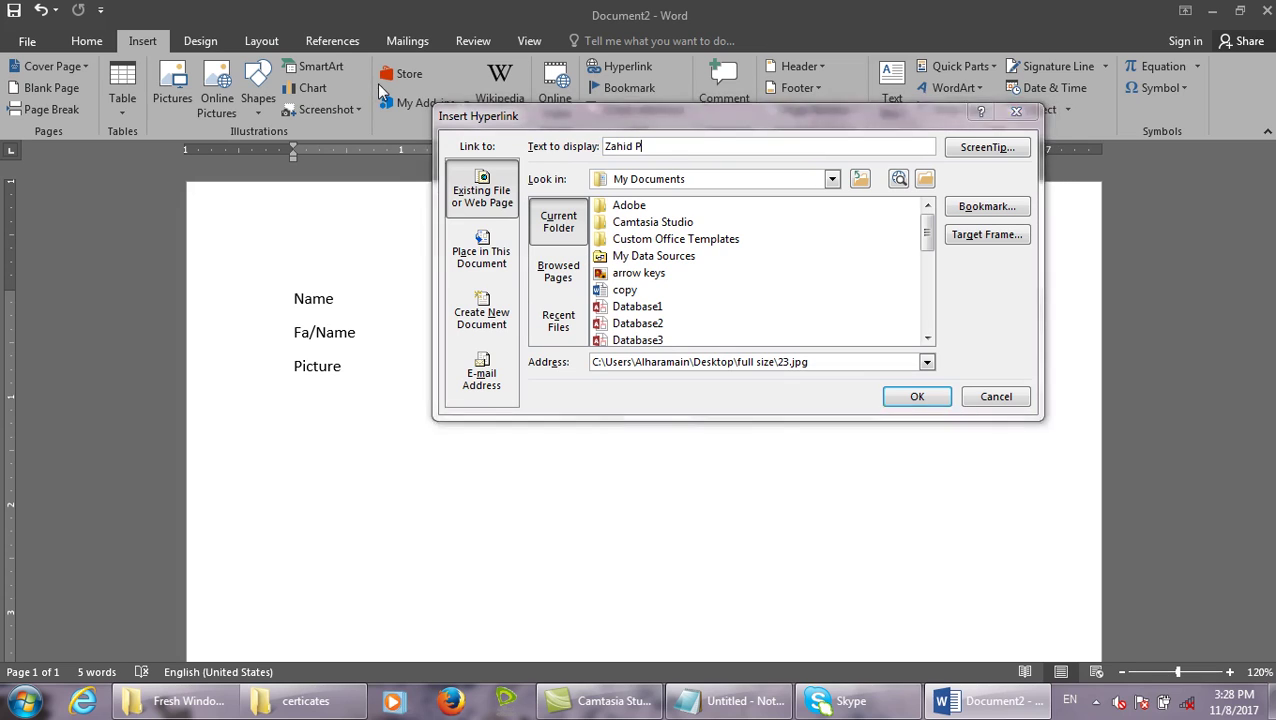
text(icture)
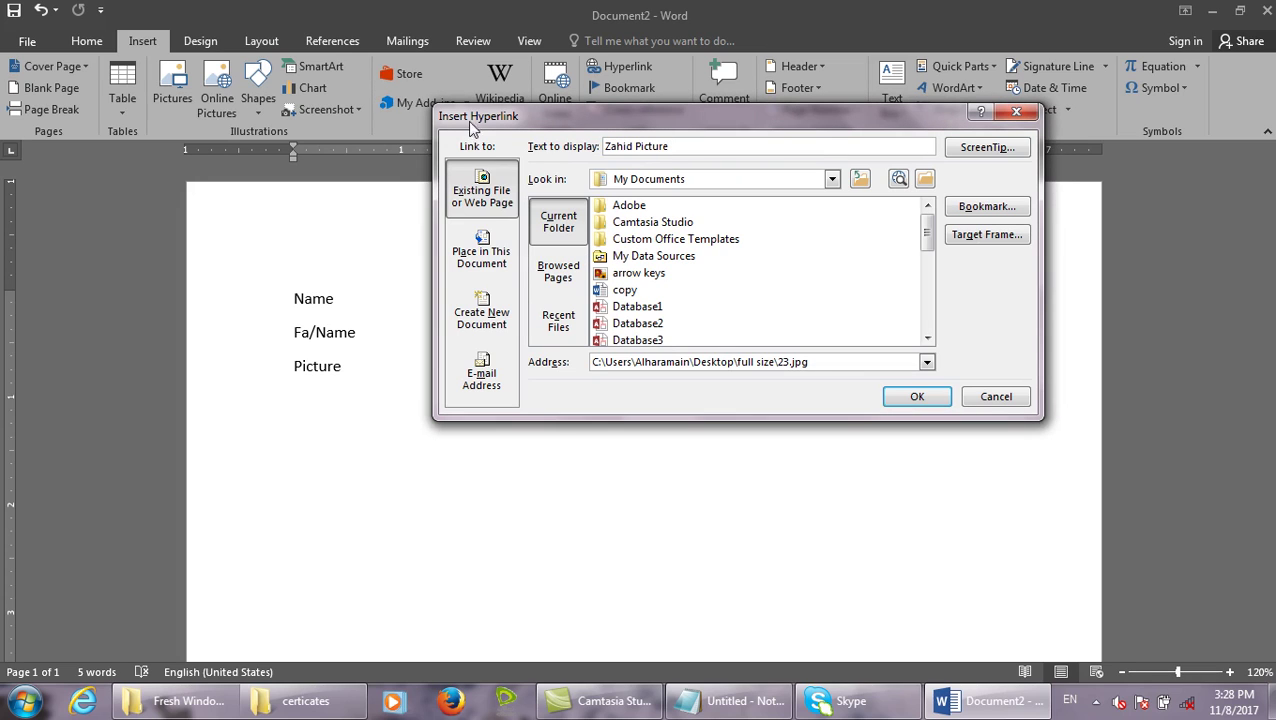
Add a ScreenTip reading "click to open the" plus the student's first name and "picture", and insert the hyperlink to 23.jpg.
click(987, 147)
text(click to open the )
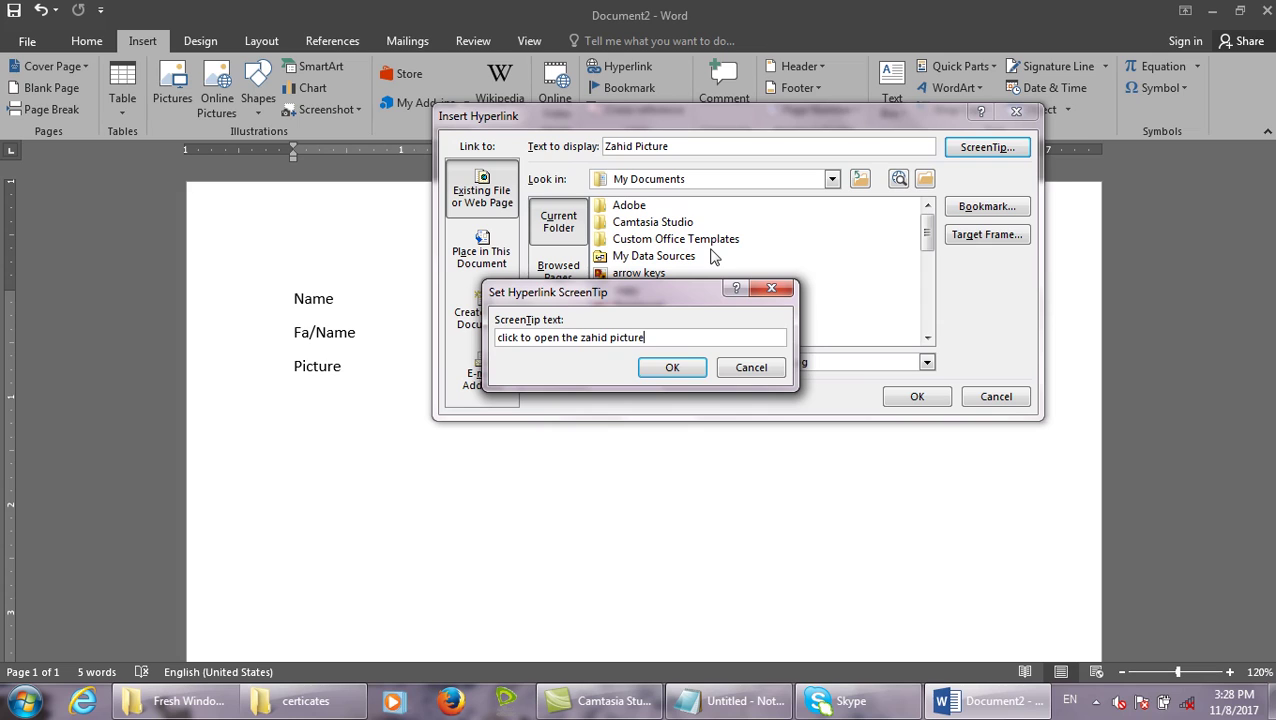
text(zahid picture)
key(Return)
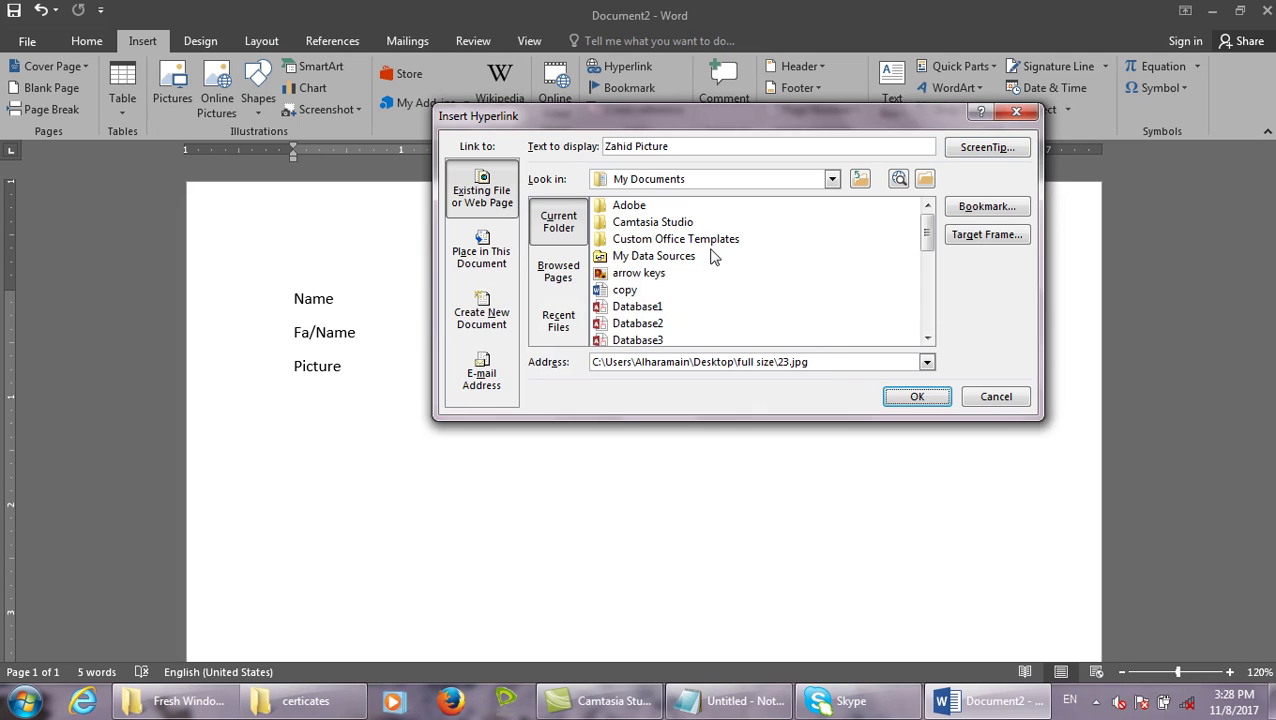
click(912, 402)
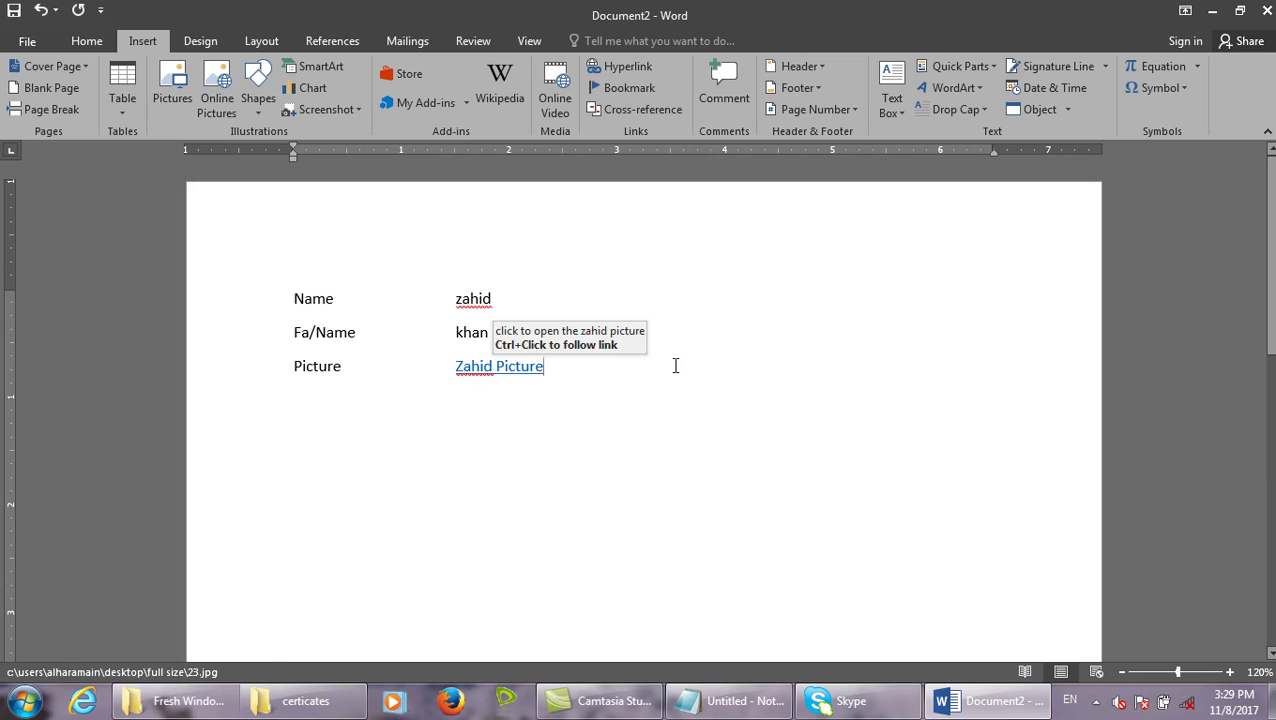
Delete the picture hyperlink and set the target frame of a new hyperlink to Same frame.
triple_click(504, 360)
key(Delete)
click(625, 66)
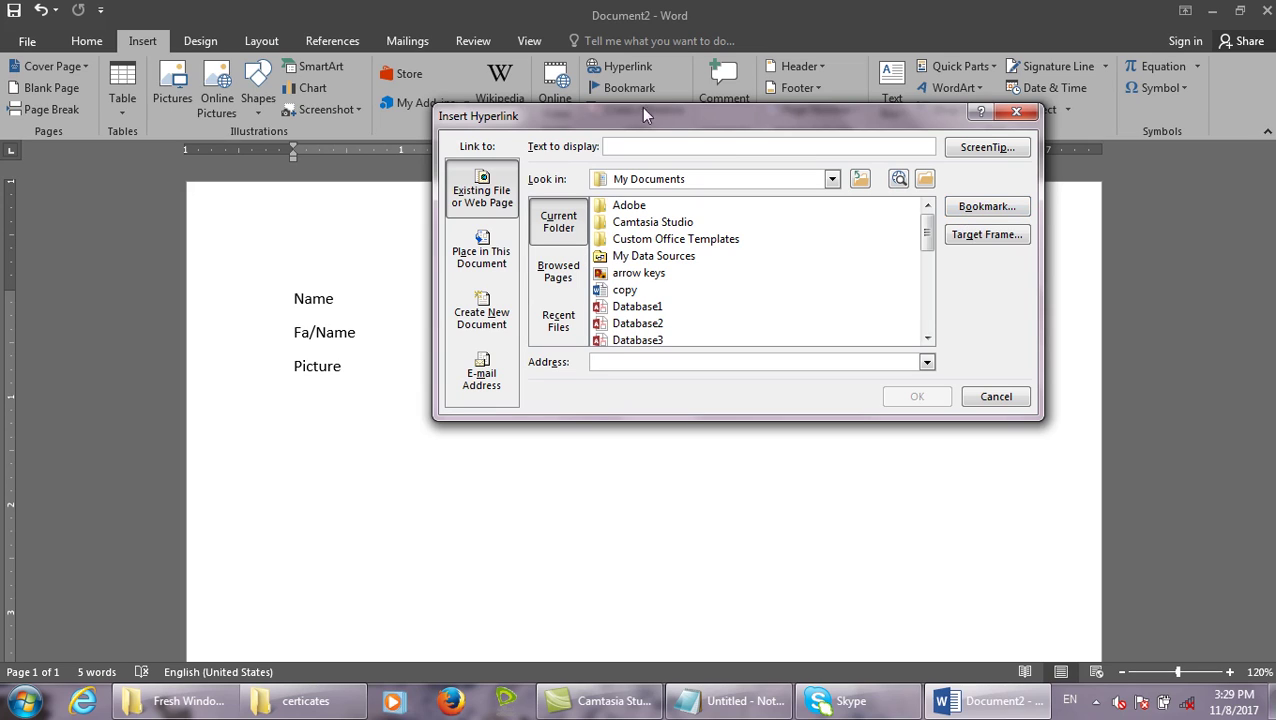
click(985, 236)
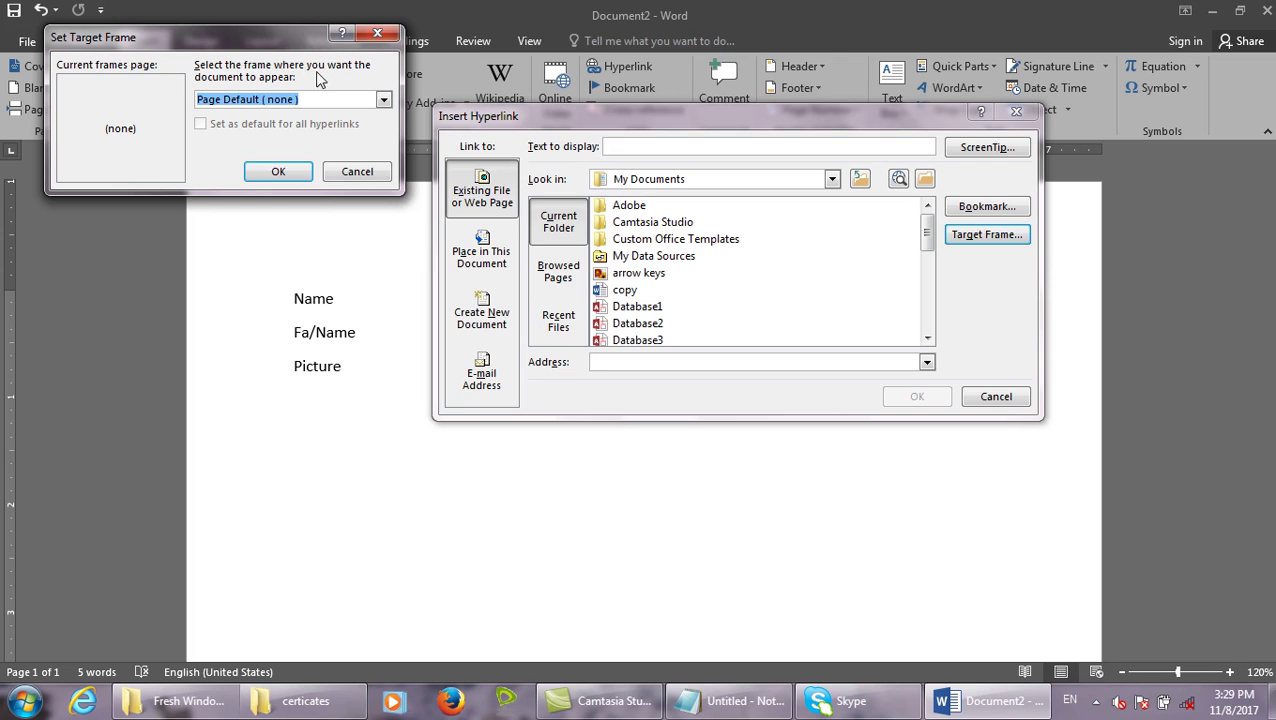
click(382, 101)
click(244, 128)
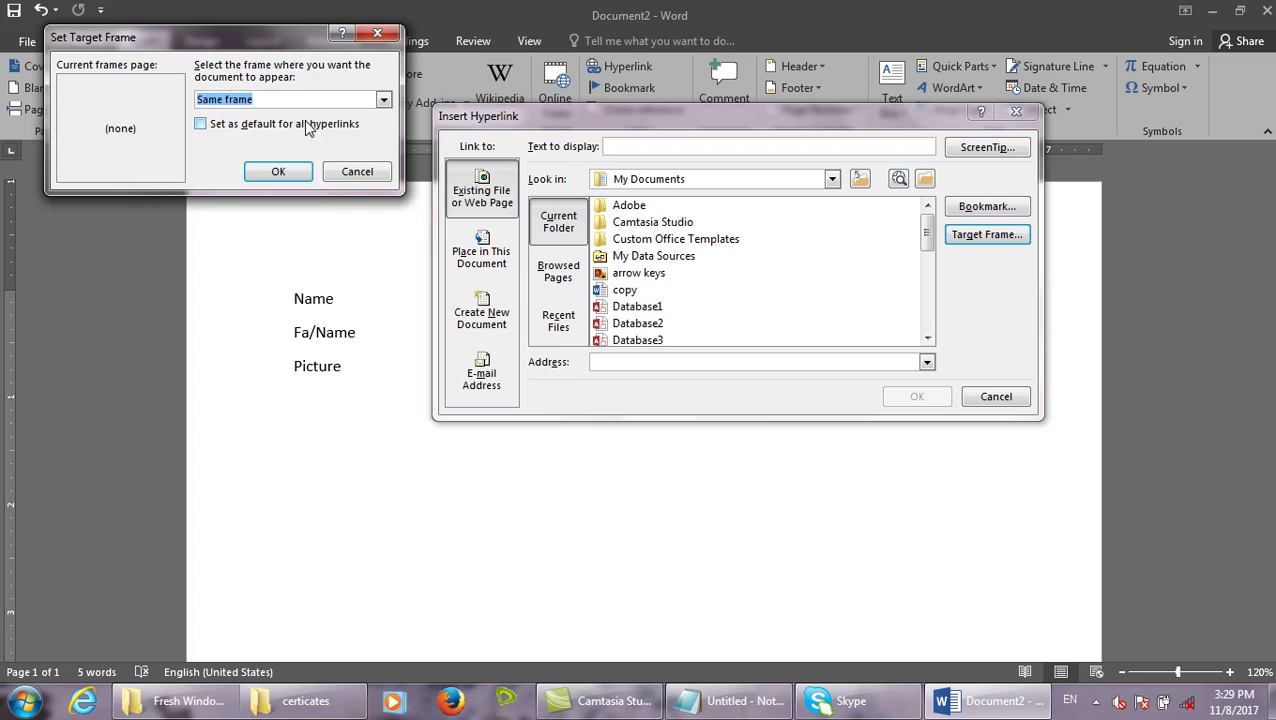
click(272, 173)
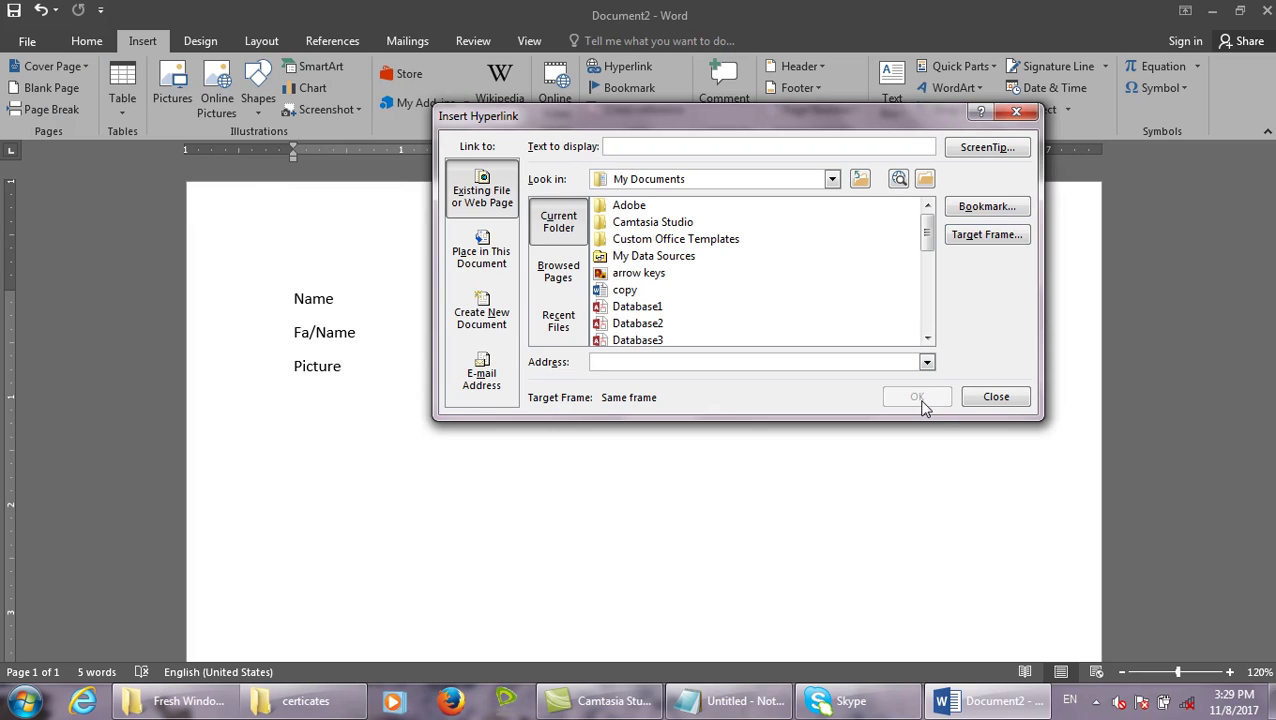
Try Parent frame as the hyperlink's target frame and cancel the change.
click(982, 236)
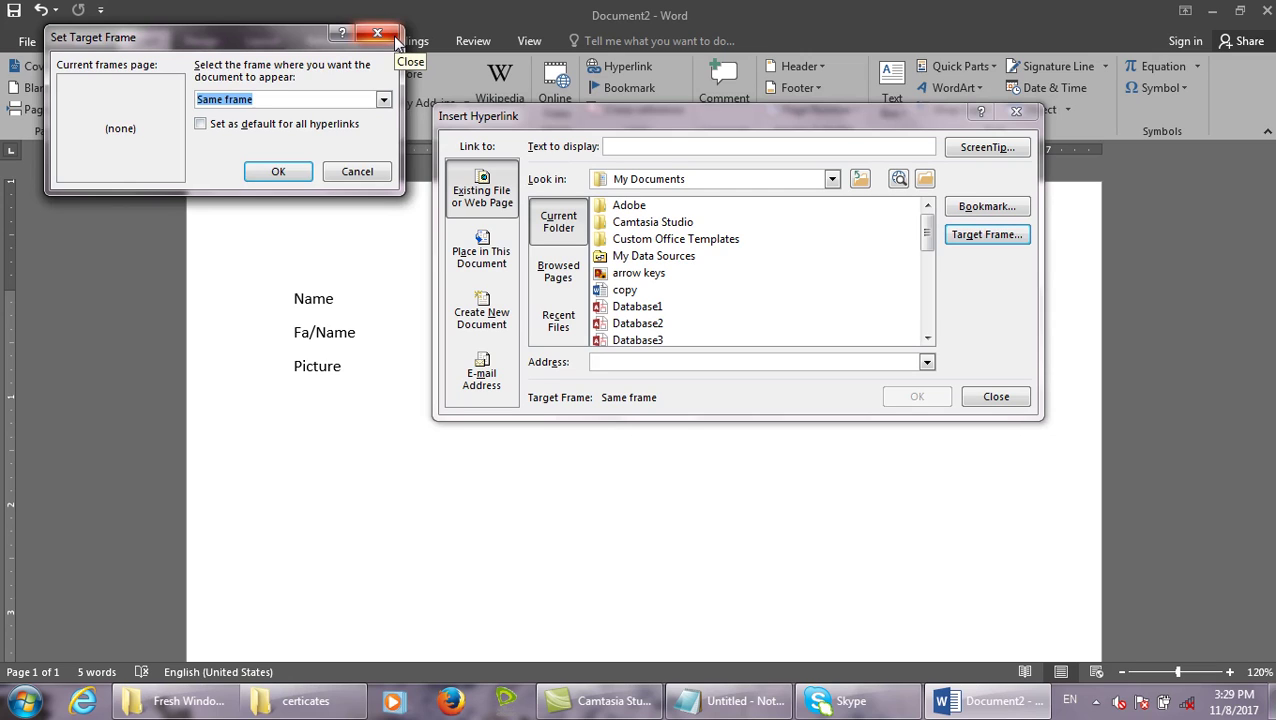
click(340, 97)
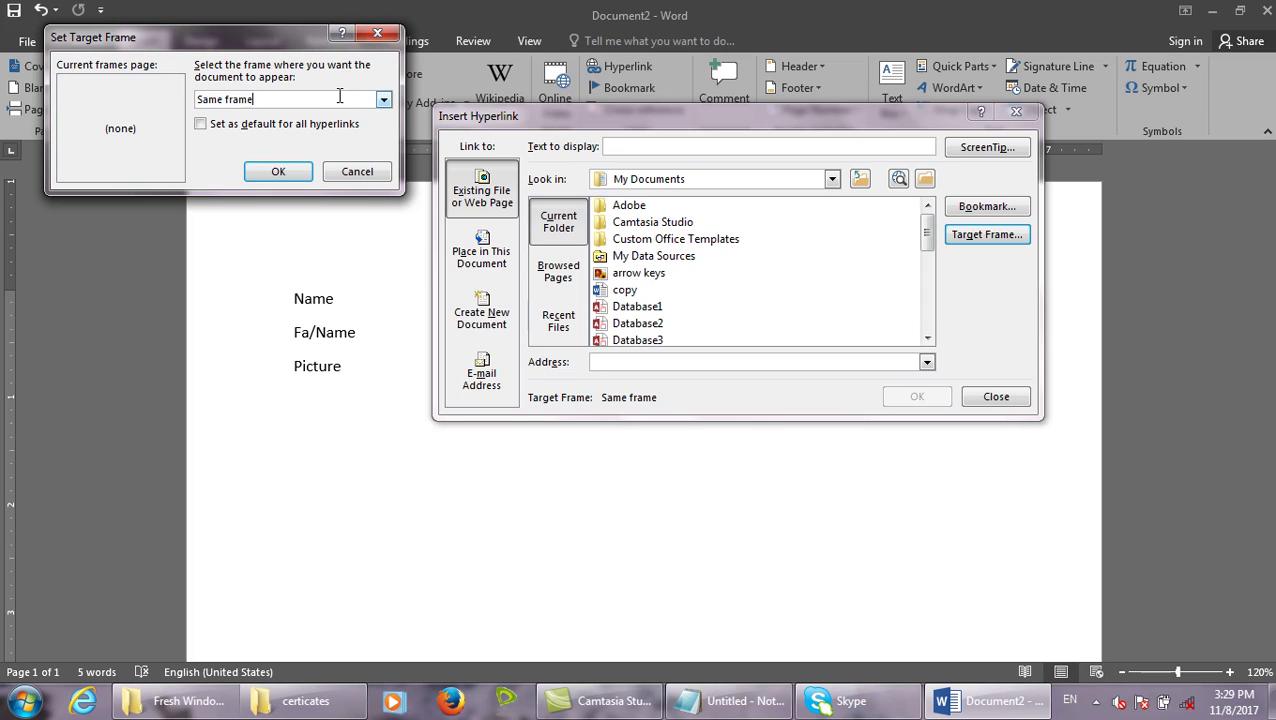
click(383, 99)
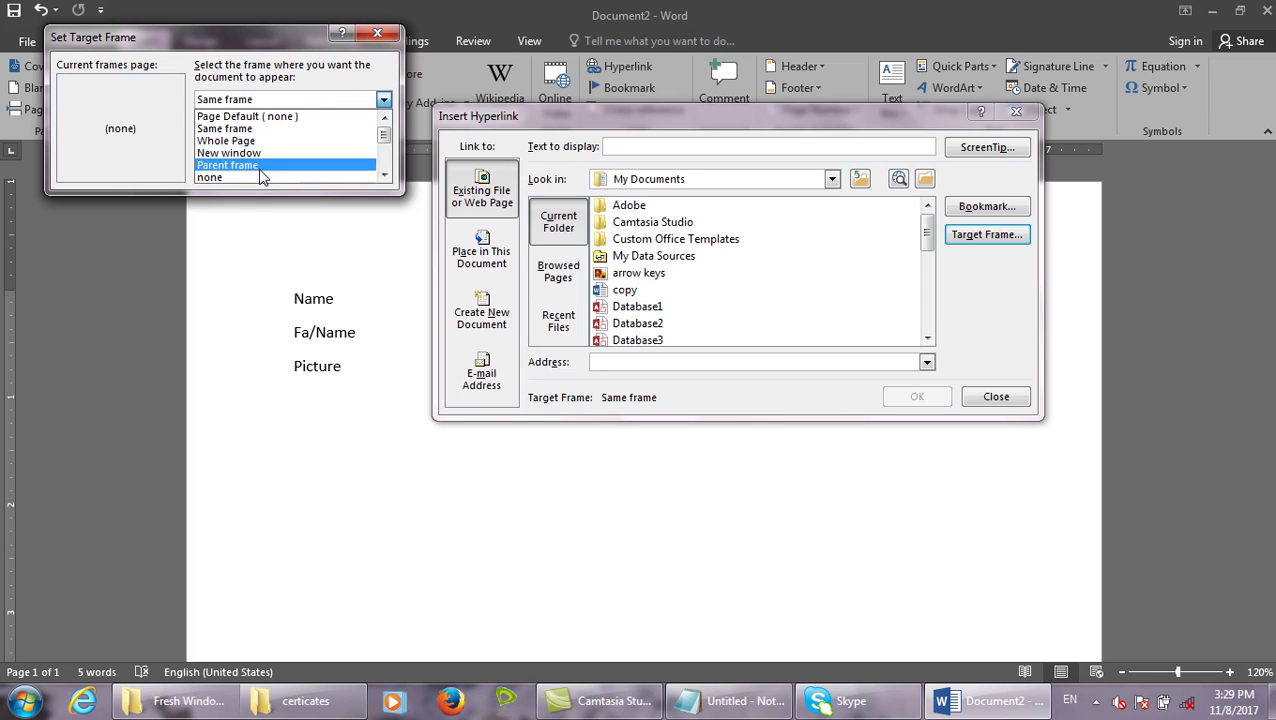
click(240, 160)
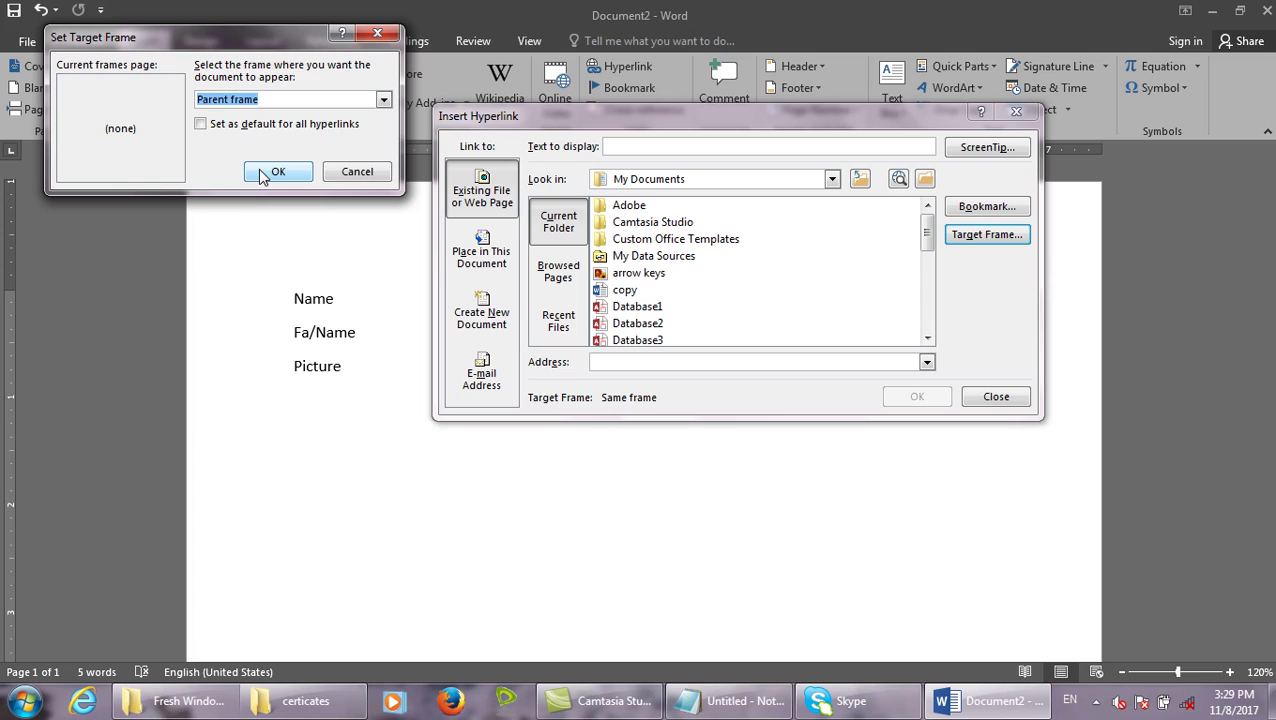
click(357, 172)
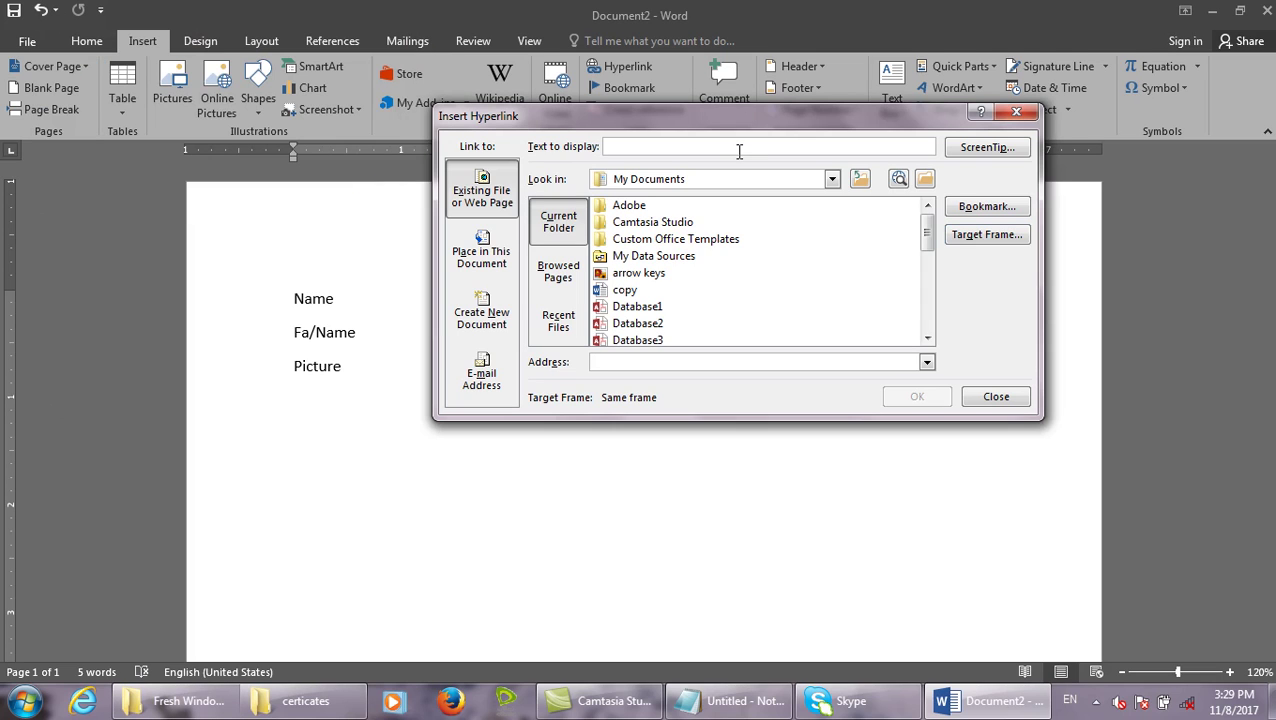
Examine the headings, bookmarks and document top offered as link places within this document, and close the hyperlink settings.
click(500, 262)
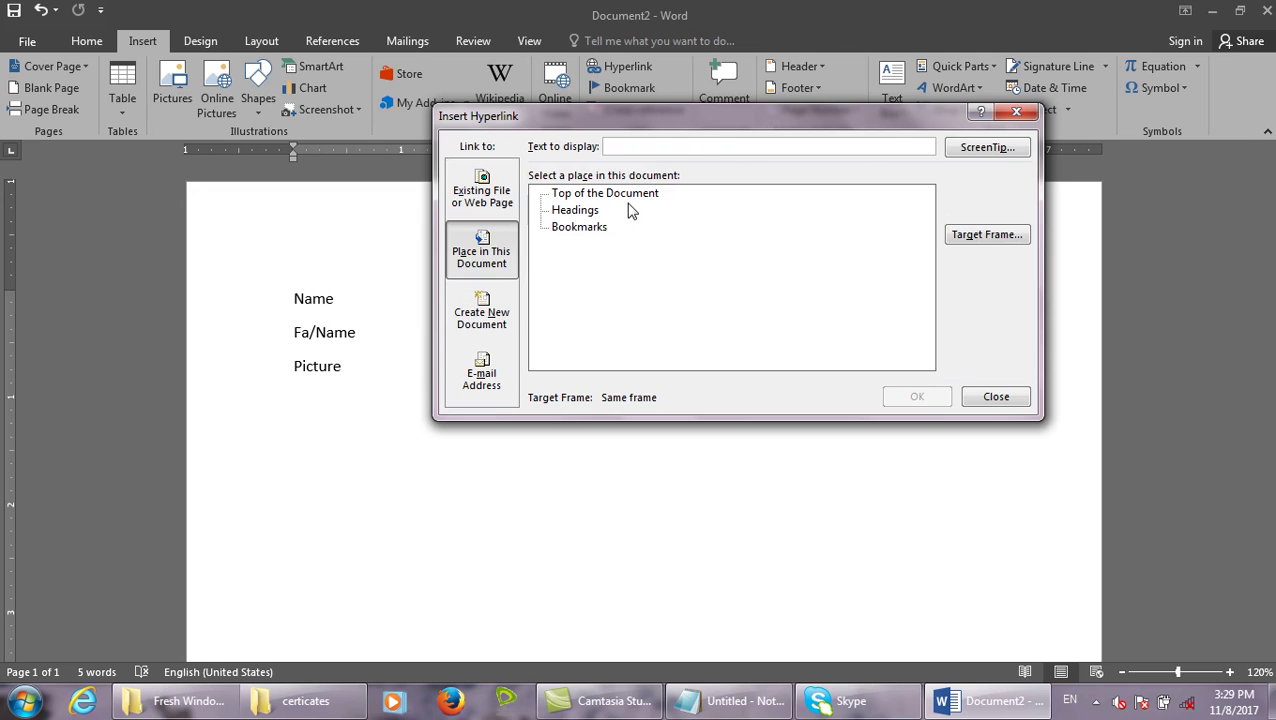
drag(705, 118, 664, 187)
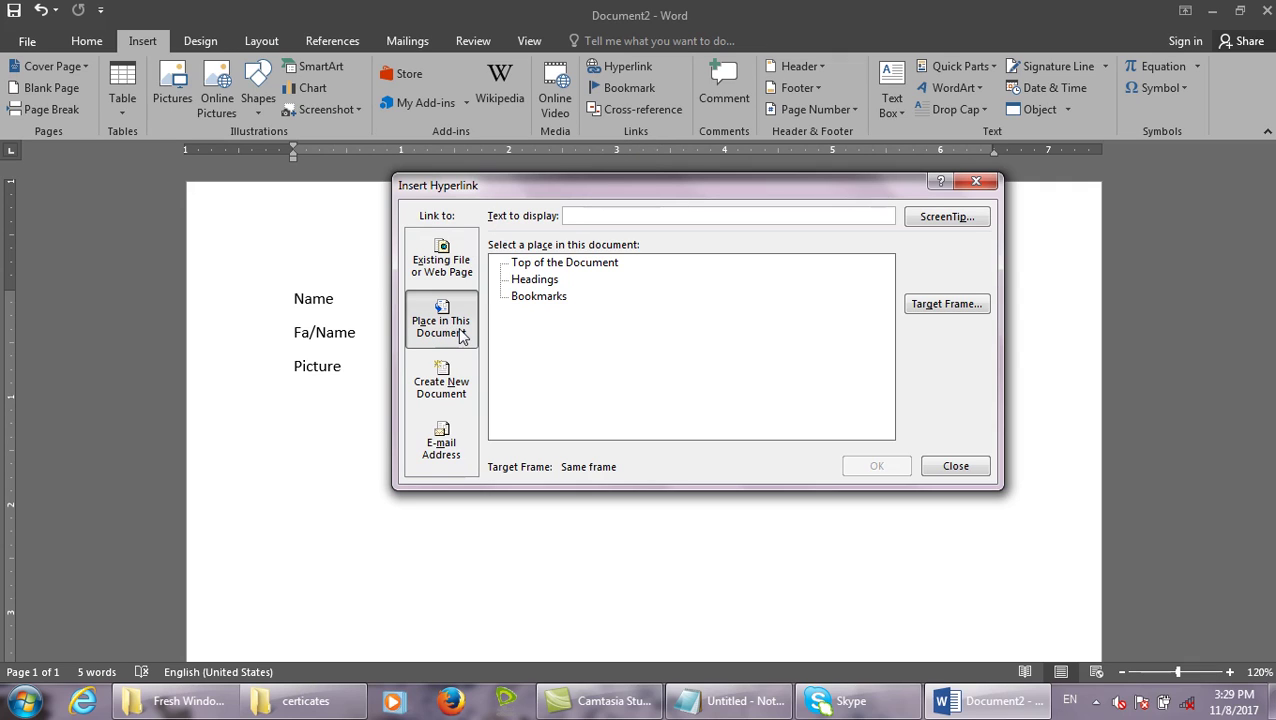
click(522, 280)
click(548, 298)
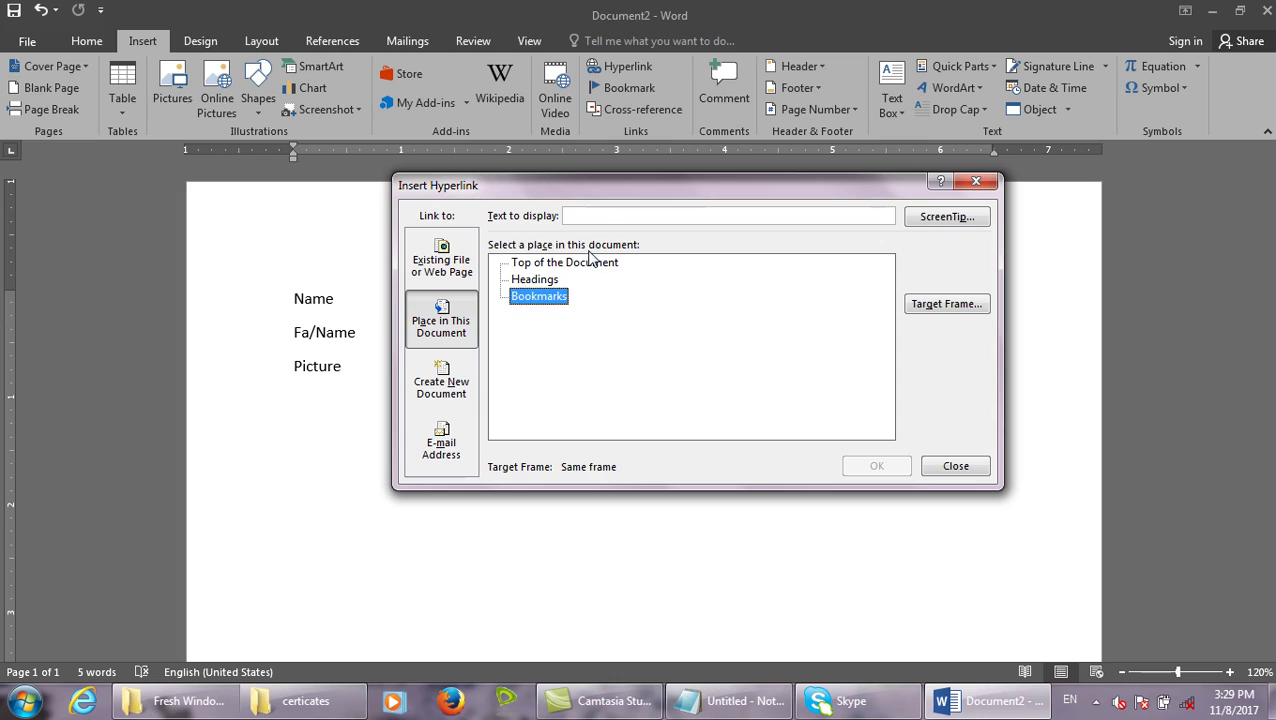
click(590, 262)
click(955, 466)
Close the document without saving and fill a new blank document with sample text using =rand(200).
key(ctrl+w)
key(n)
key(ctrl+n)
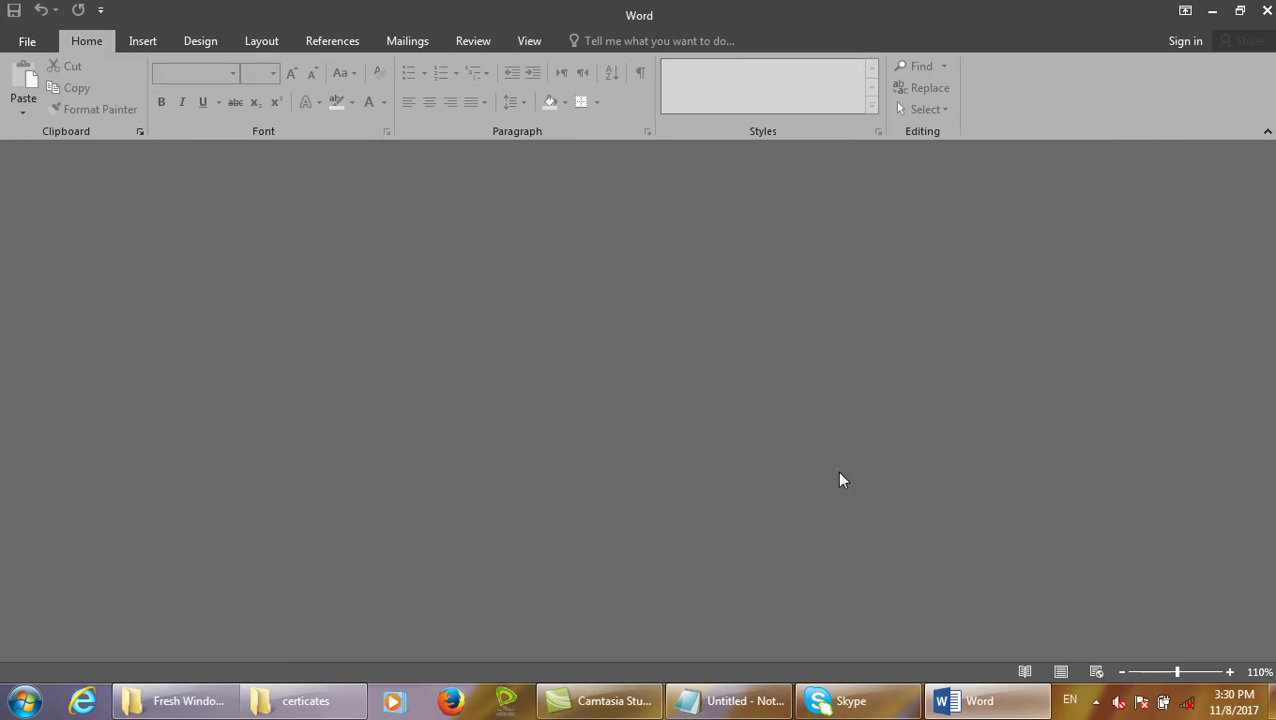
text(=rand(200))
key(Return)
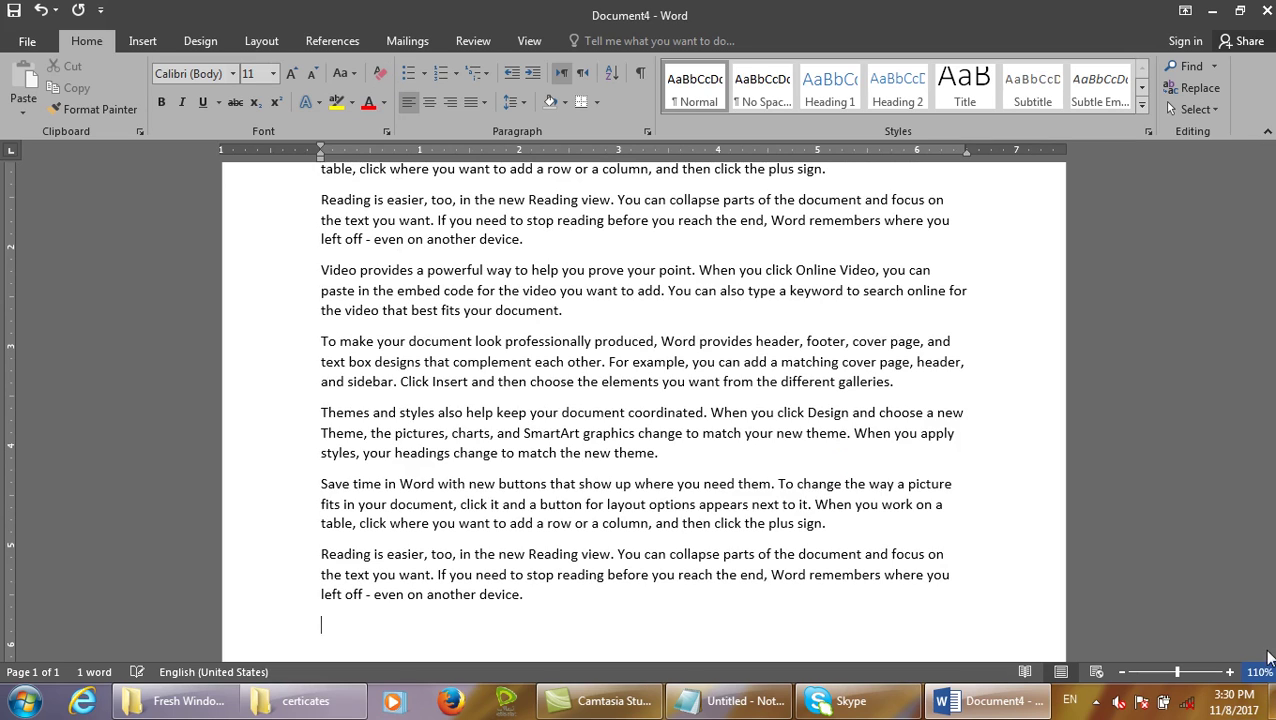
Add the line "Top of the document" above the first paragraph of the sample text.
drag(1269, 626, 1269, 168)
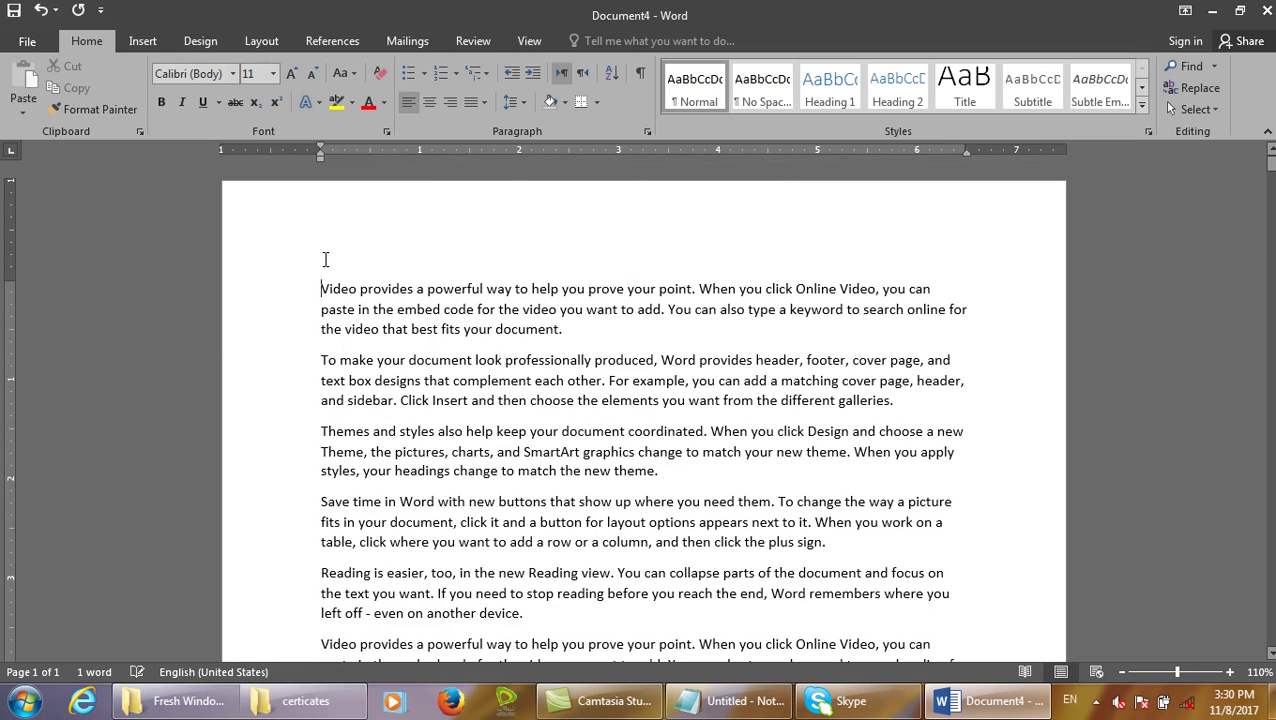
key(Return)
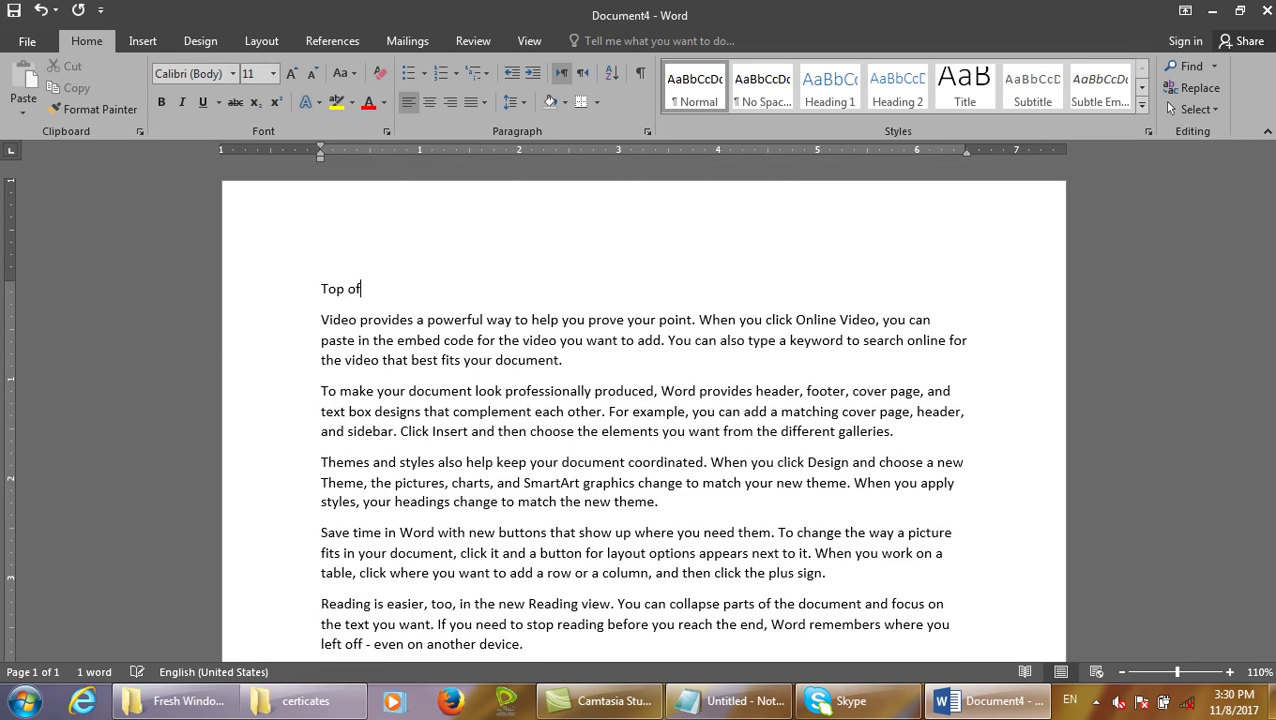
text(Top of the document)
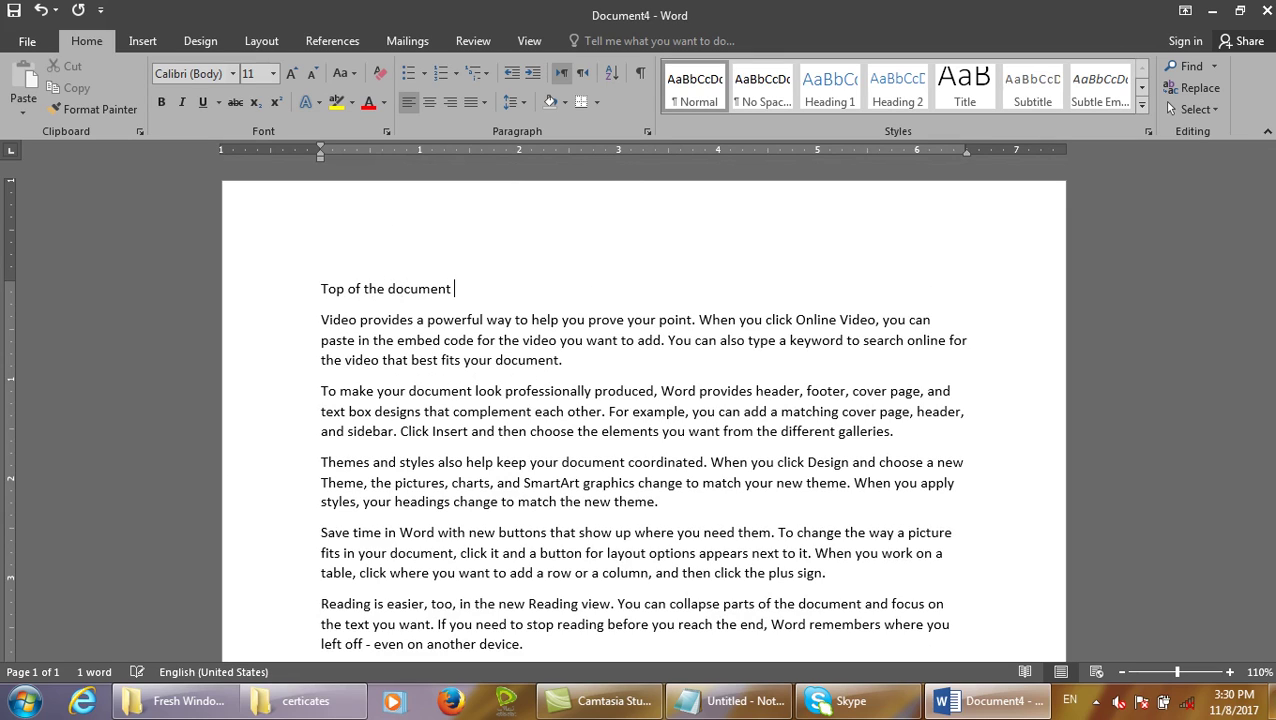
Start a hyperlink below the document's last paragraph with Top of the Document as its target place.
scroll(322, 360, down, 15)
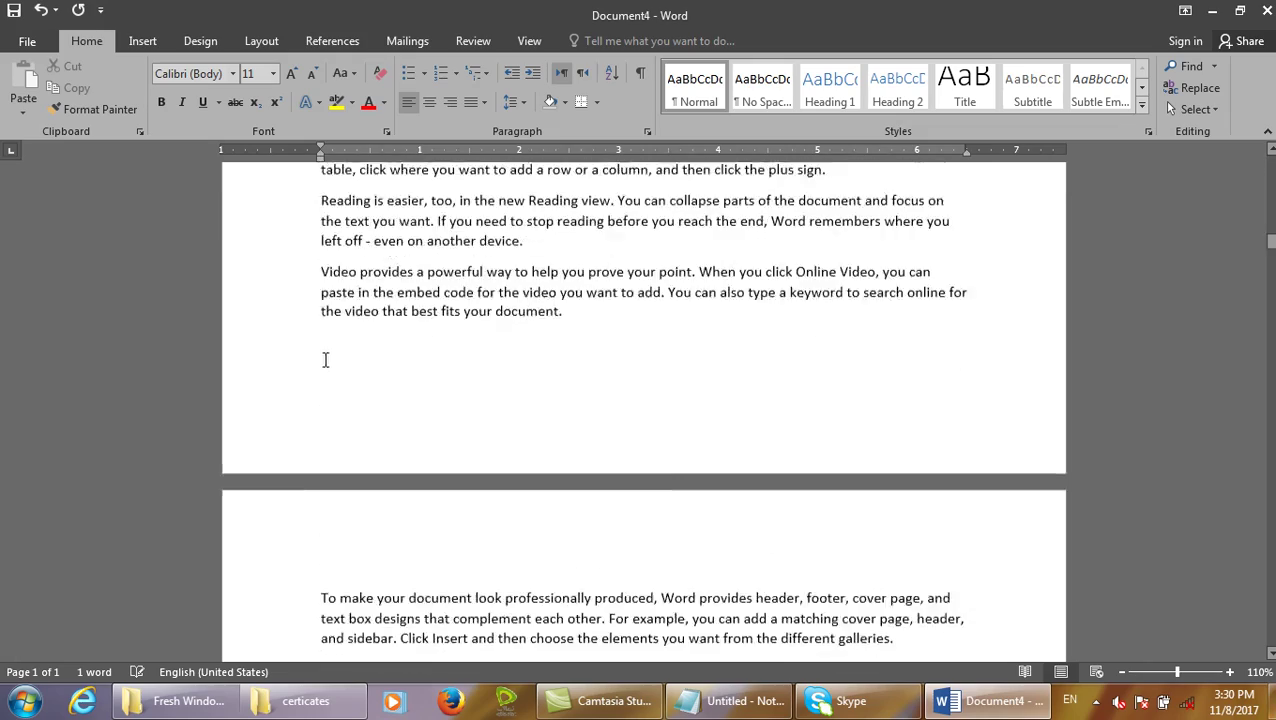
scroll(322, 376, down, 12)
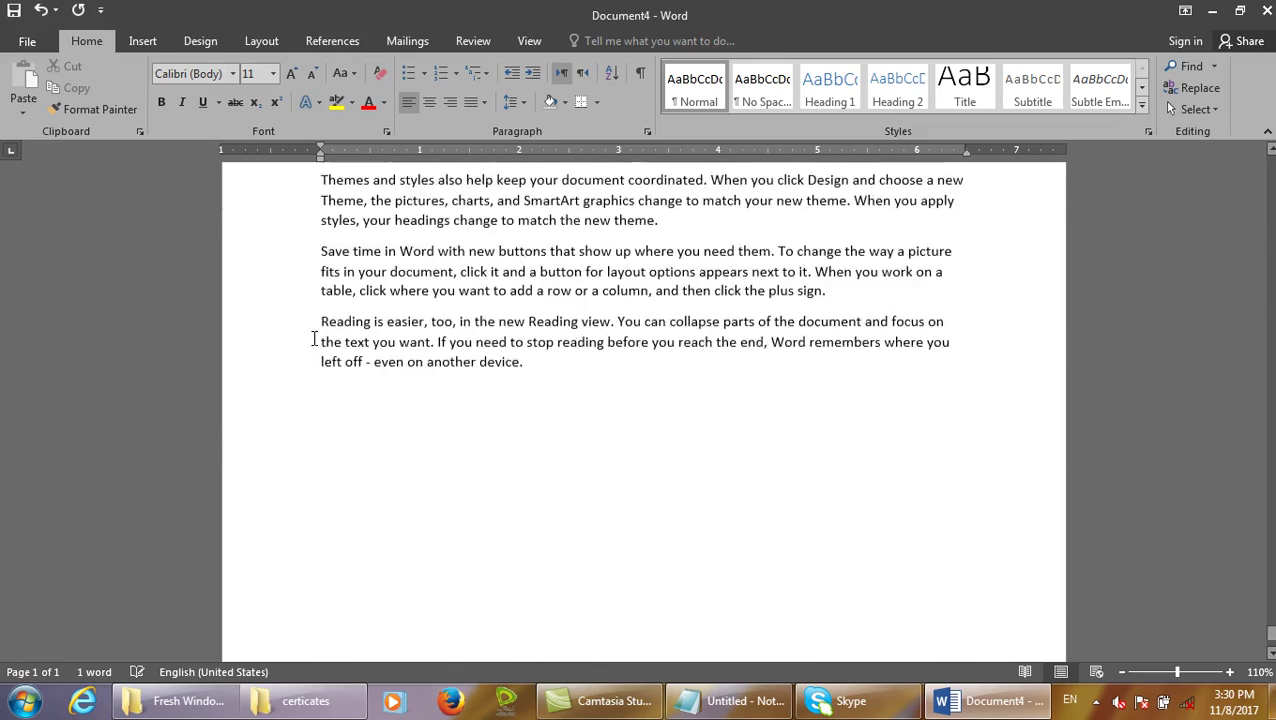
click(380, 272)
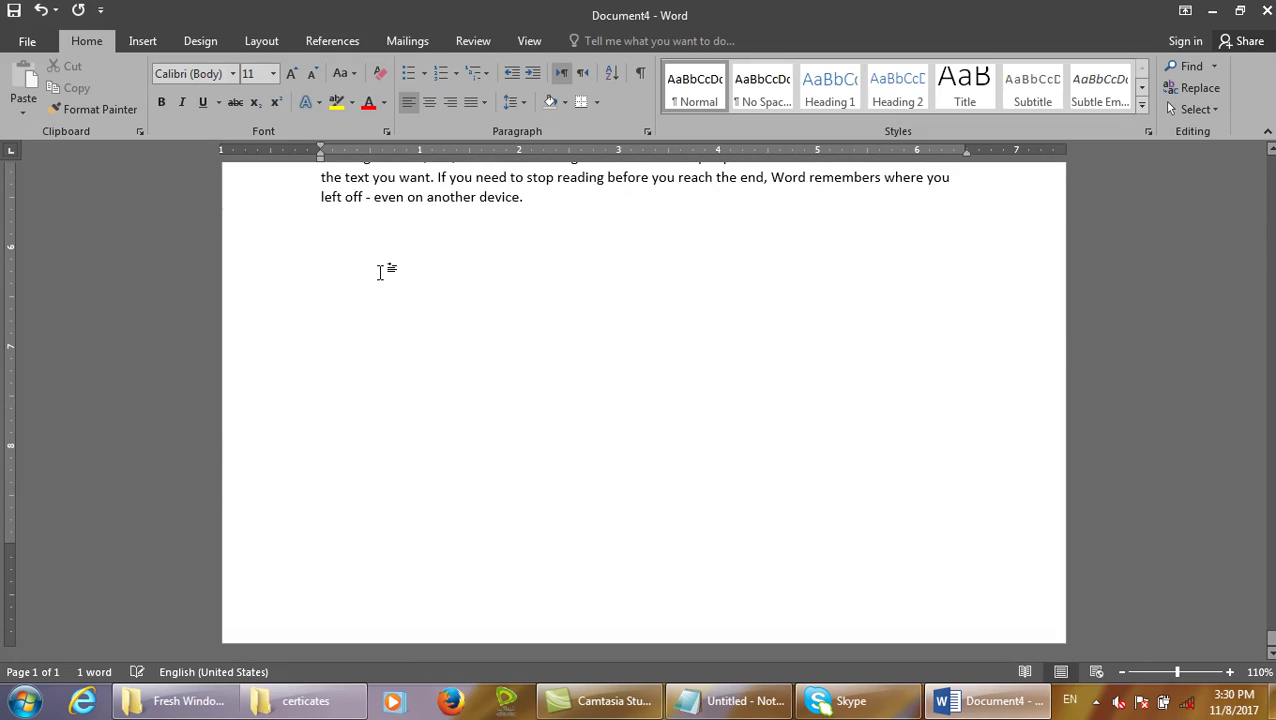
click(138, 41)
click(624, 67)
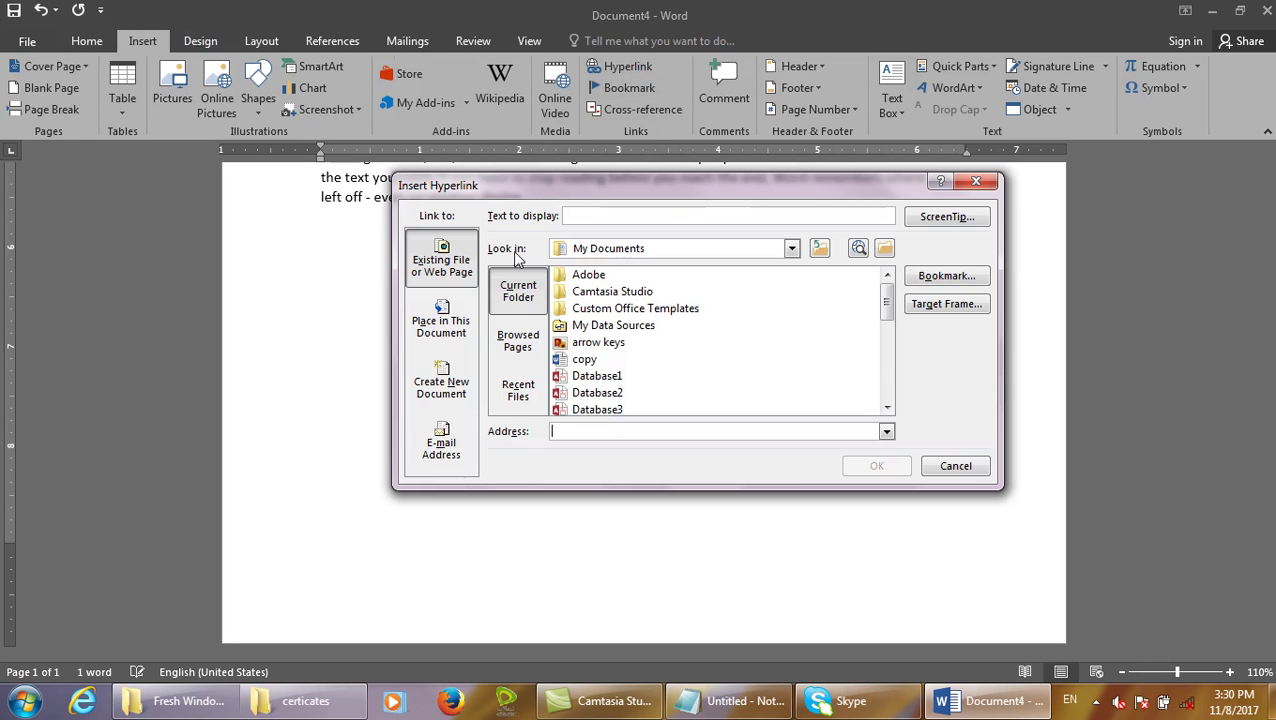
click(440, 326)
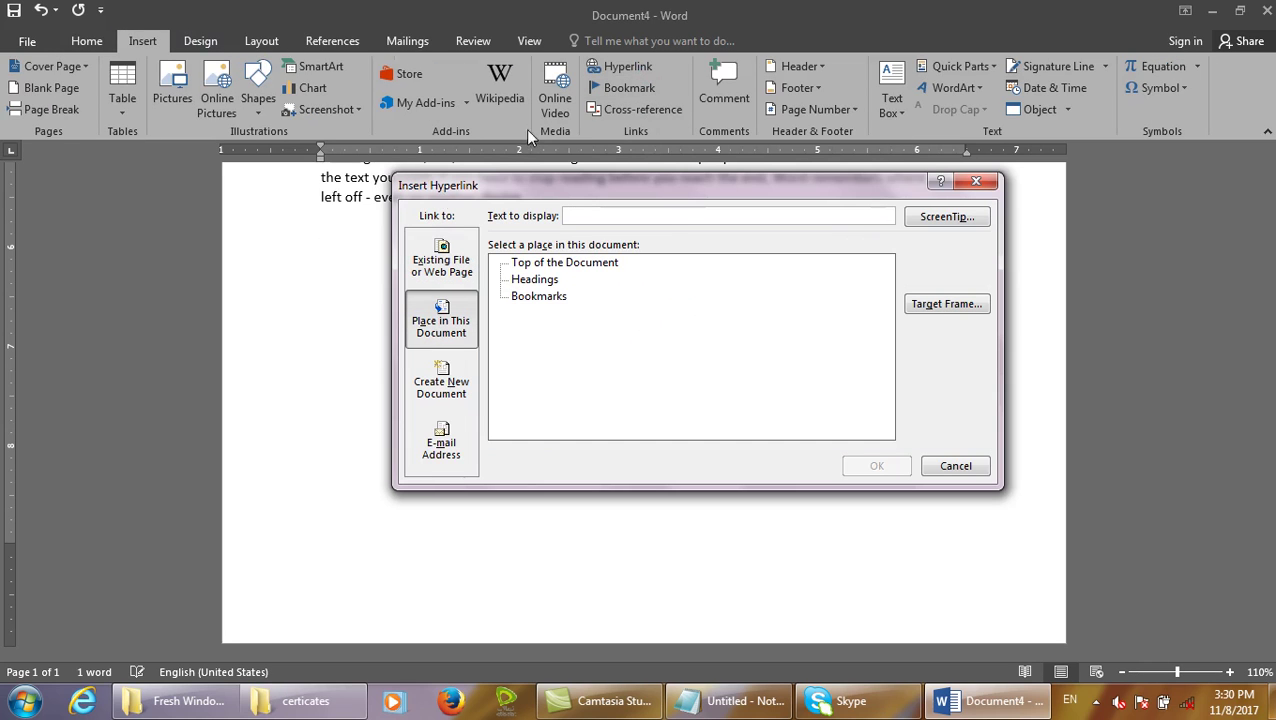
click(588, 263)
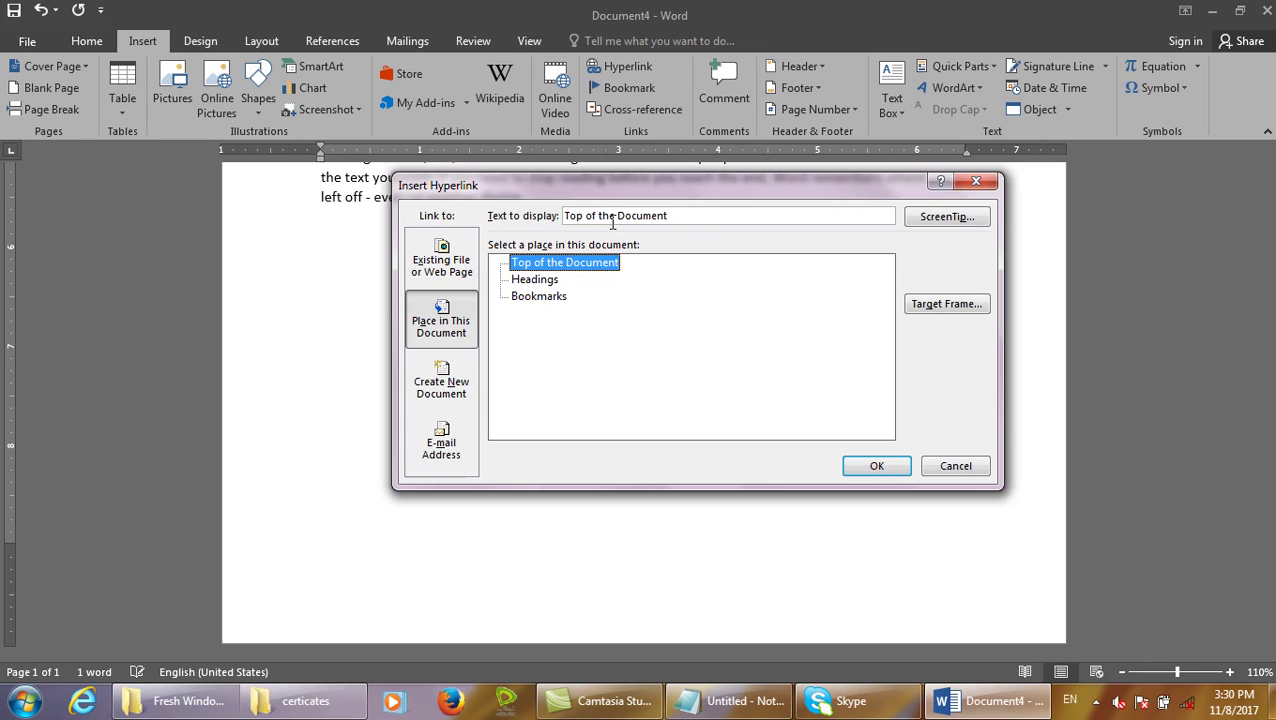
Set the display text to "Click to go Top of the document" and insert the hyperlink.
drag(661, 220, 240, 201)
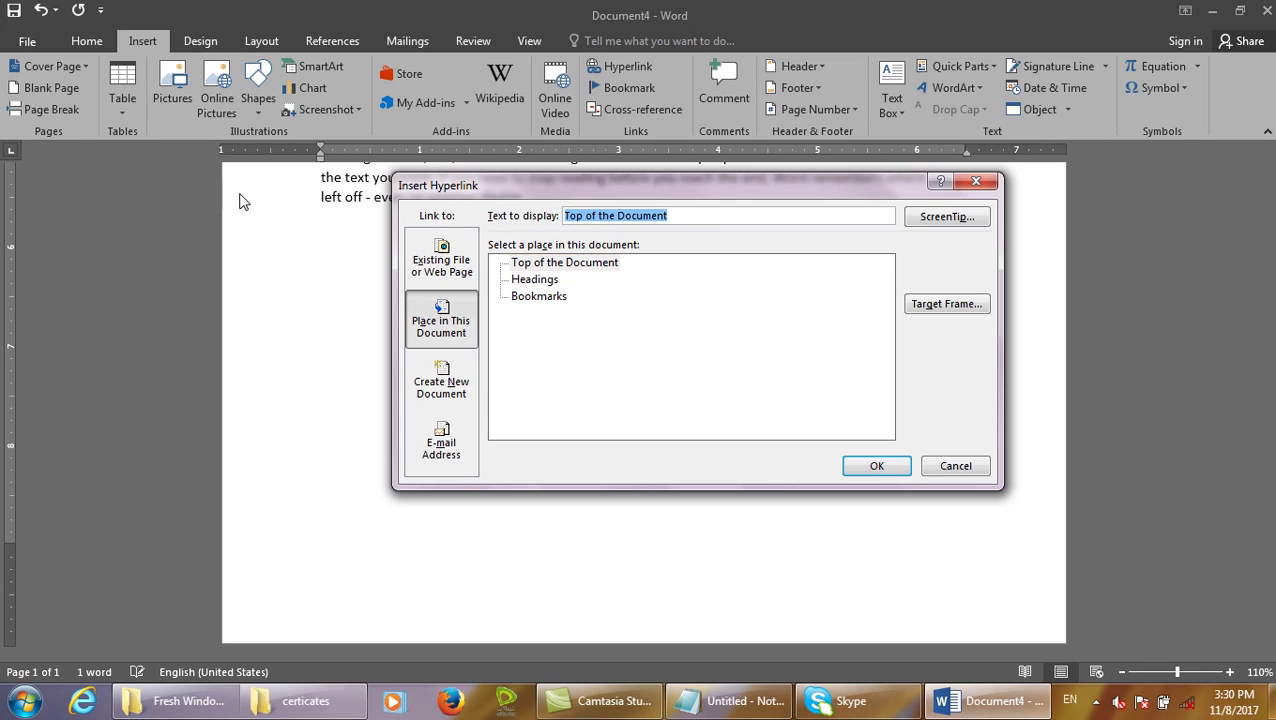
text(Click ti)
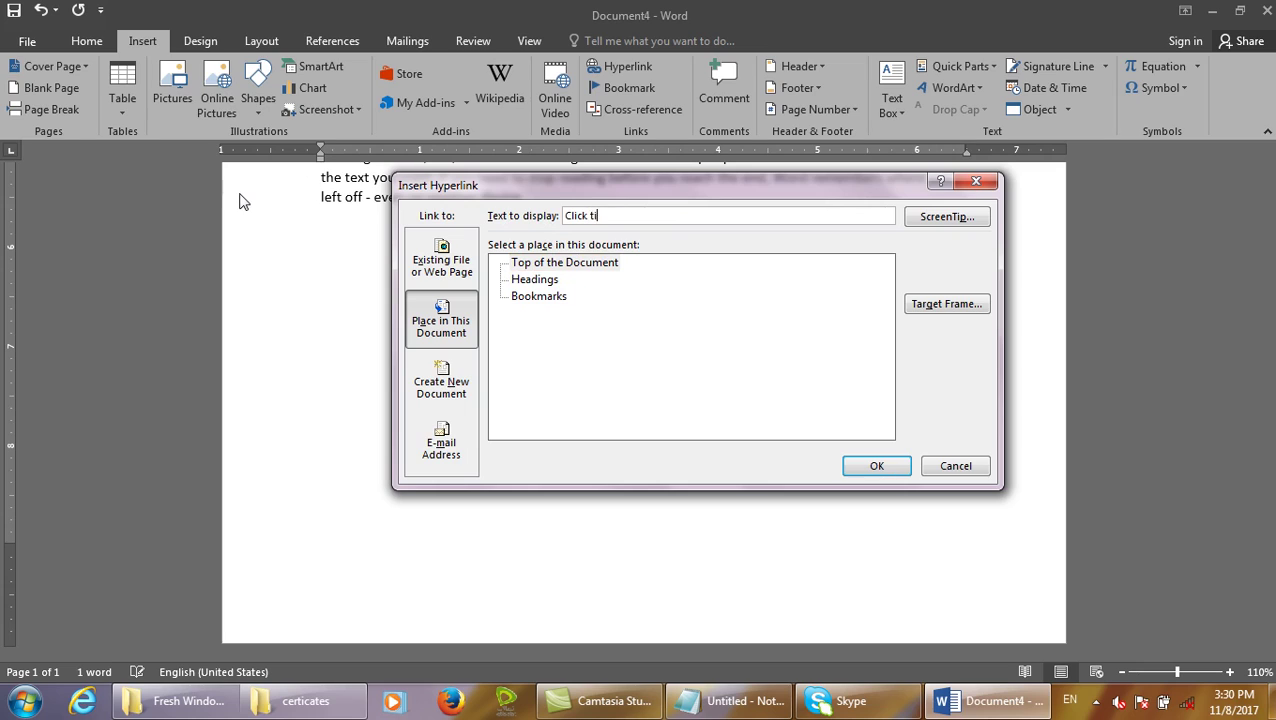
key(BackSpace)
key(BackSpace)
key(BackSpace)
text(o go Top of the documen)
click(876, 465)
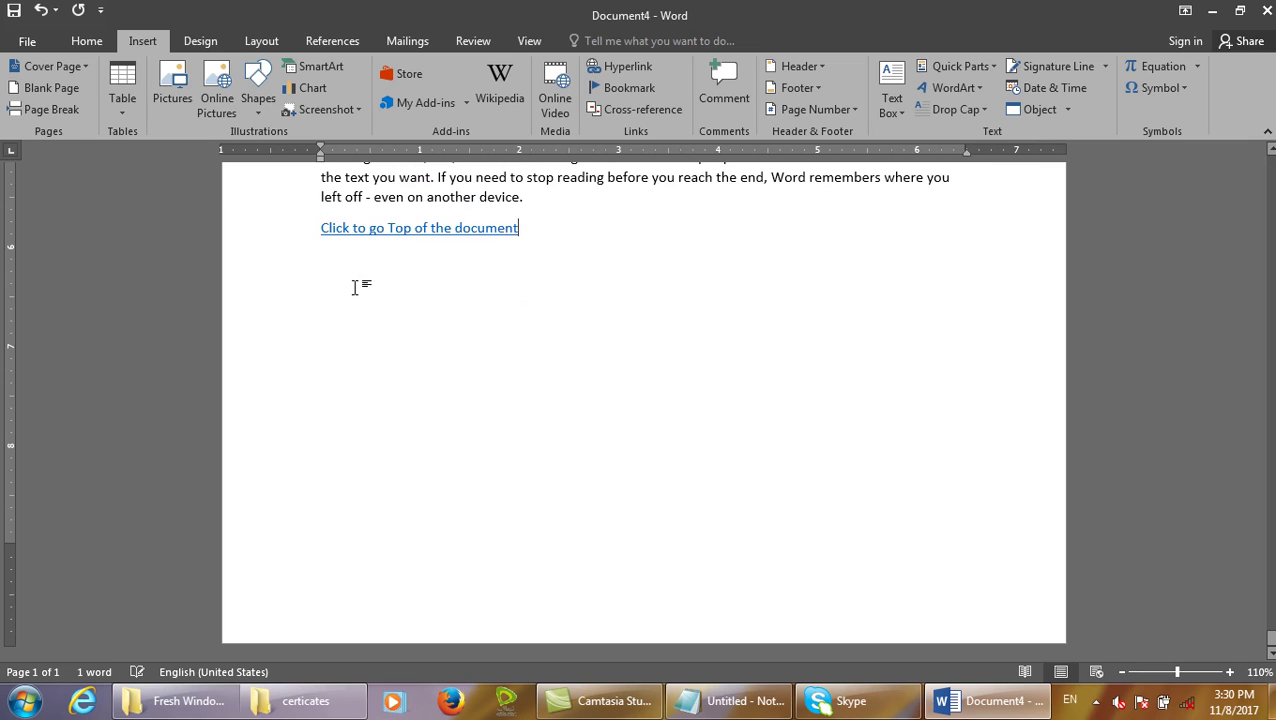
Follow the link at the document's end and review the in-document places available for a new hyperlink without inserting one.
ctrl+click(438, 232)
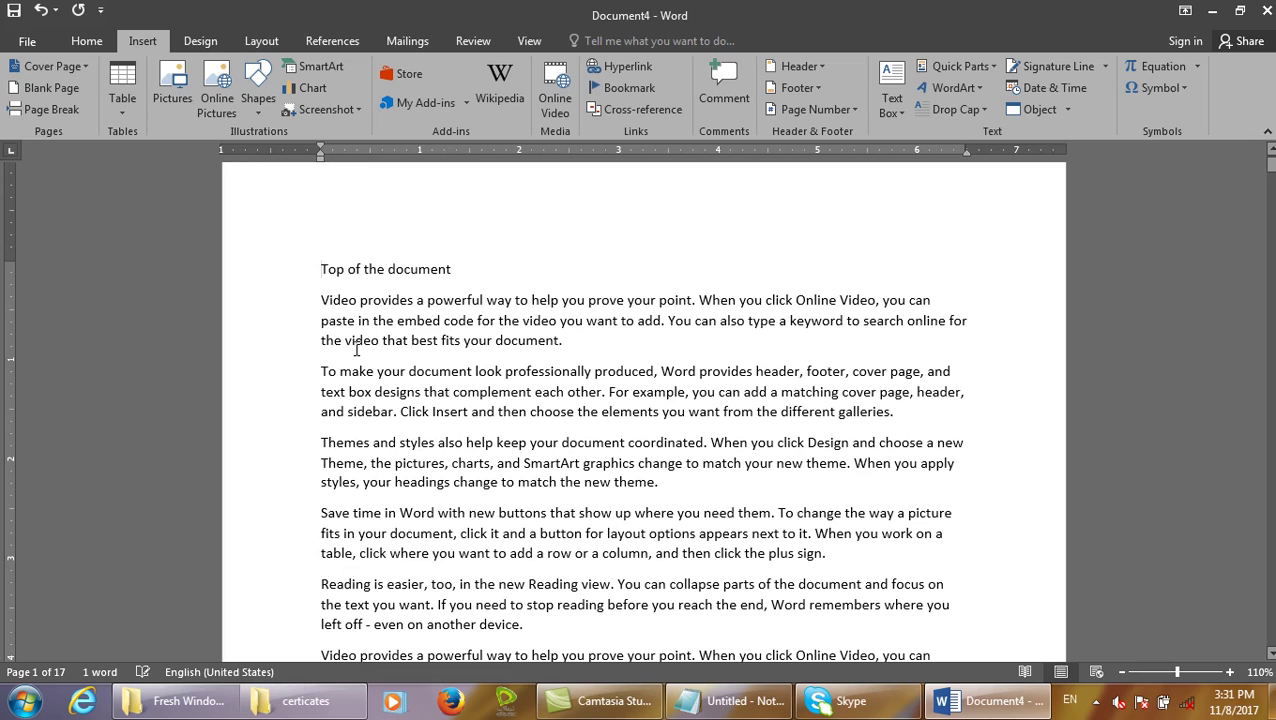
click(640, 62)
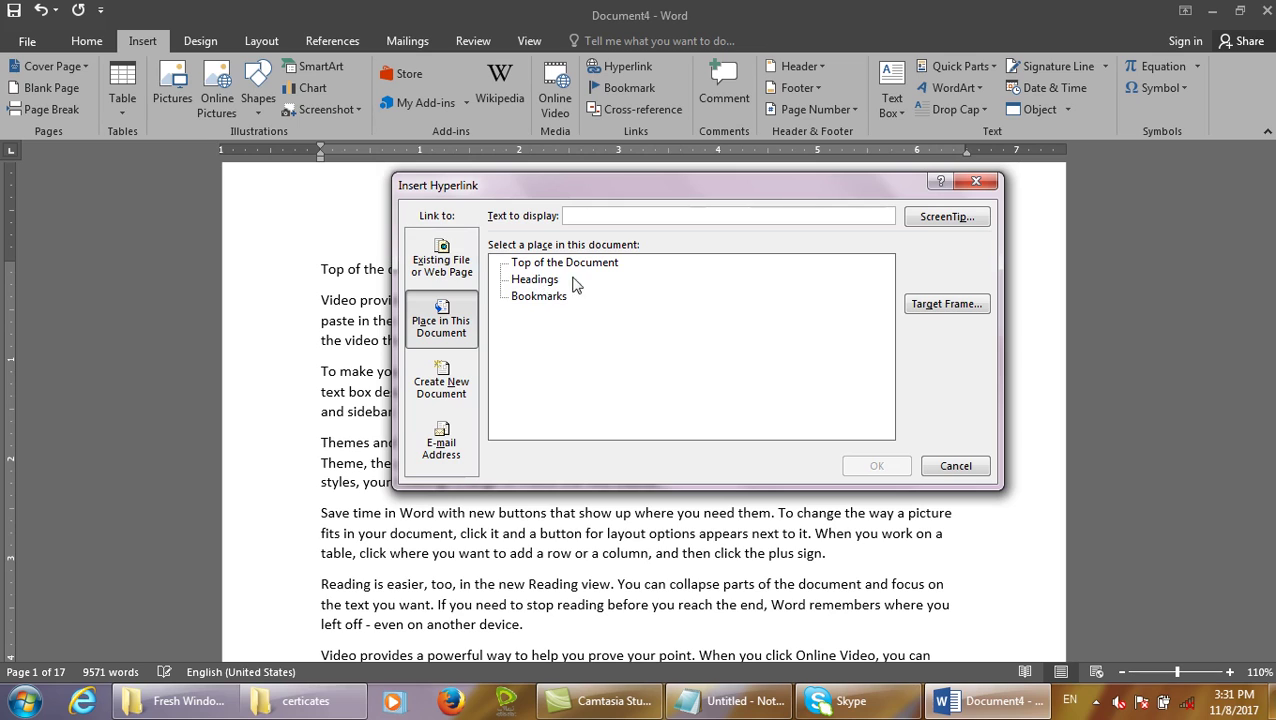
click(955, 466)
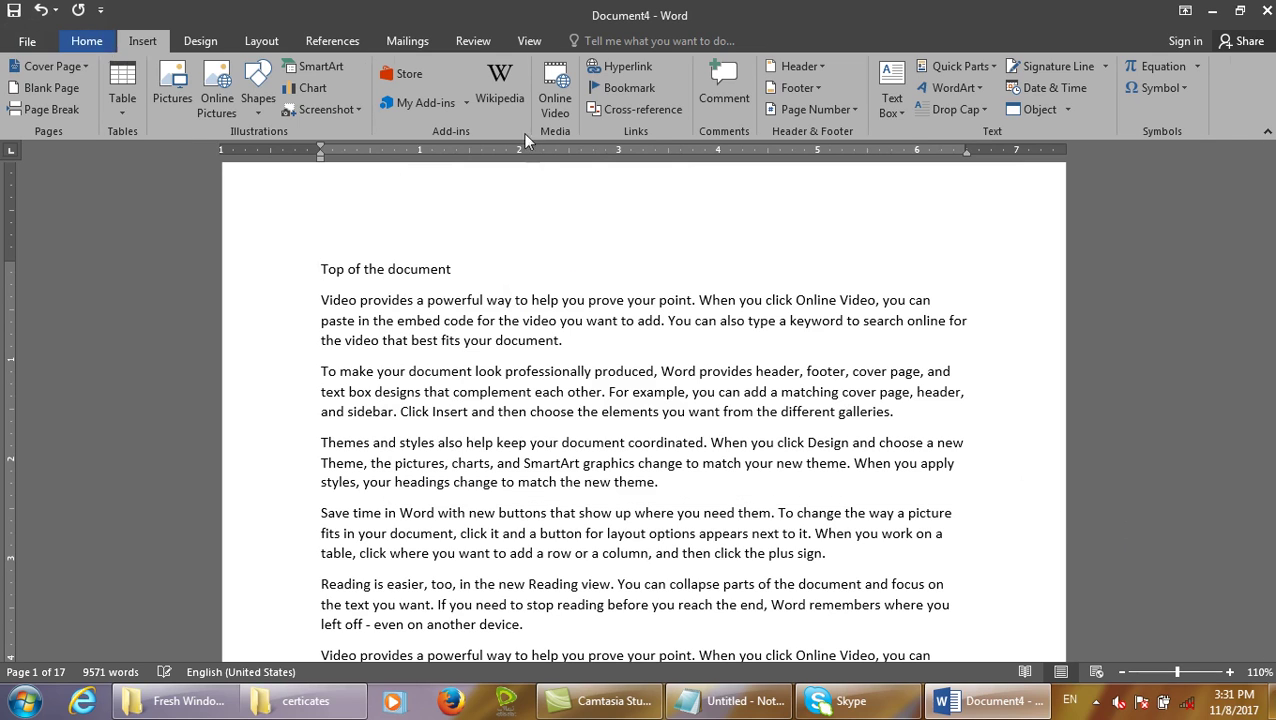
Close the current document and create a new blank one.
key(ctrl+w)
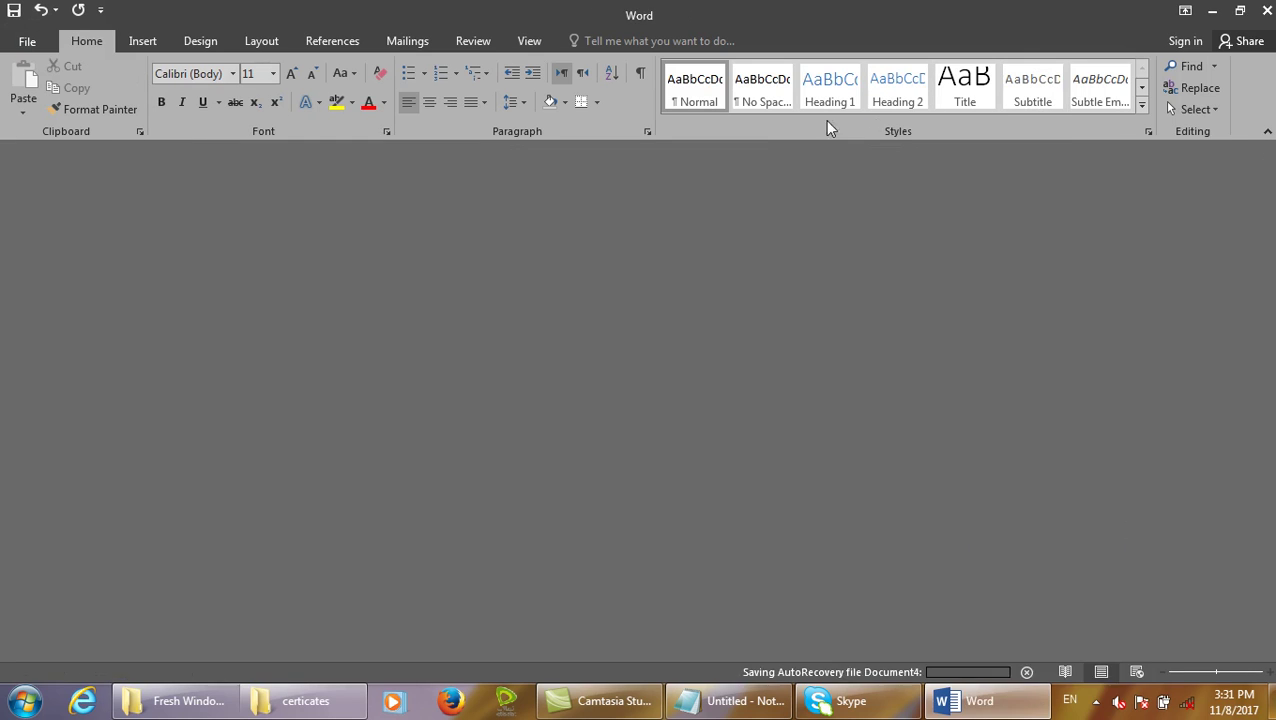
key(ctrl+n)
scroll(505, 491, down, 10)
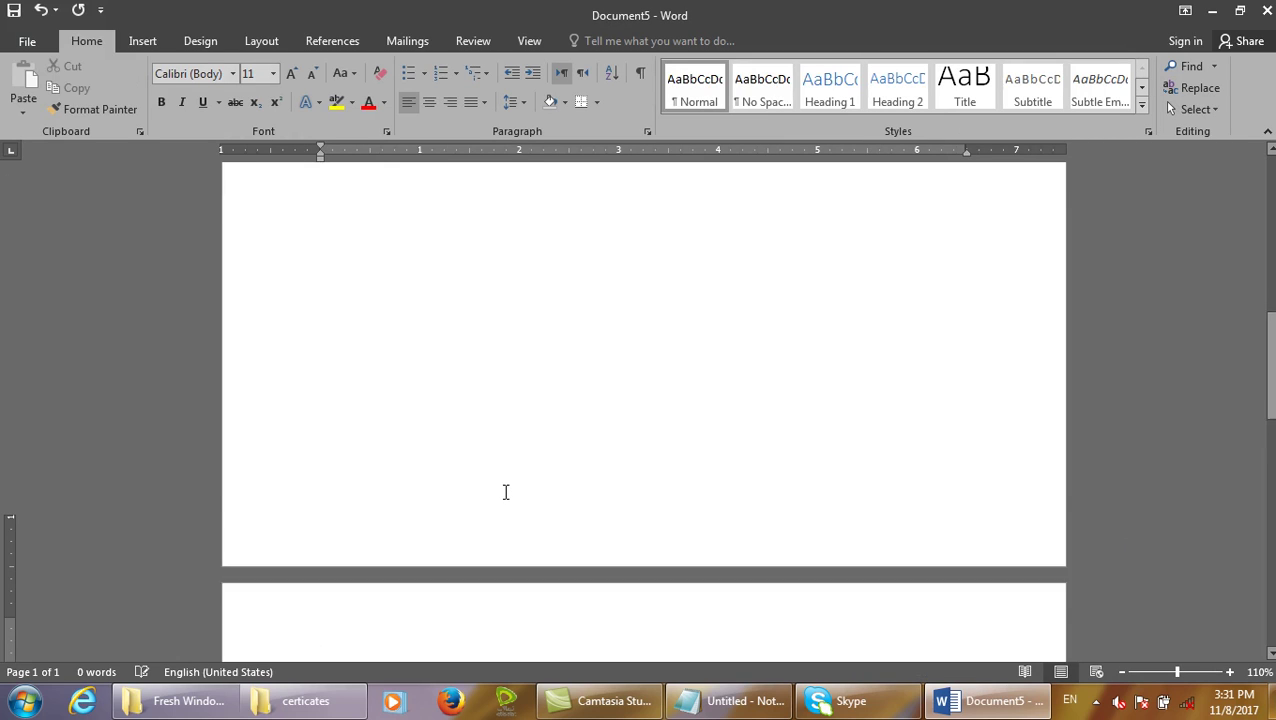
On a new page, add the title "Afghanistan" in Heading 1 style above =rand() sample text.
key(ctrl+Return)
text(afghanistan)
key(Return)
text(=rand())
key(Return)
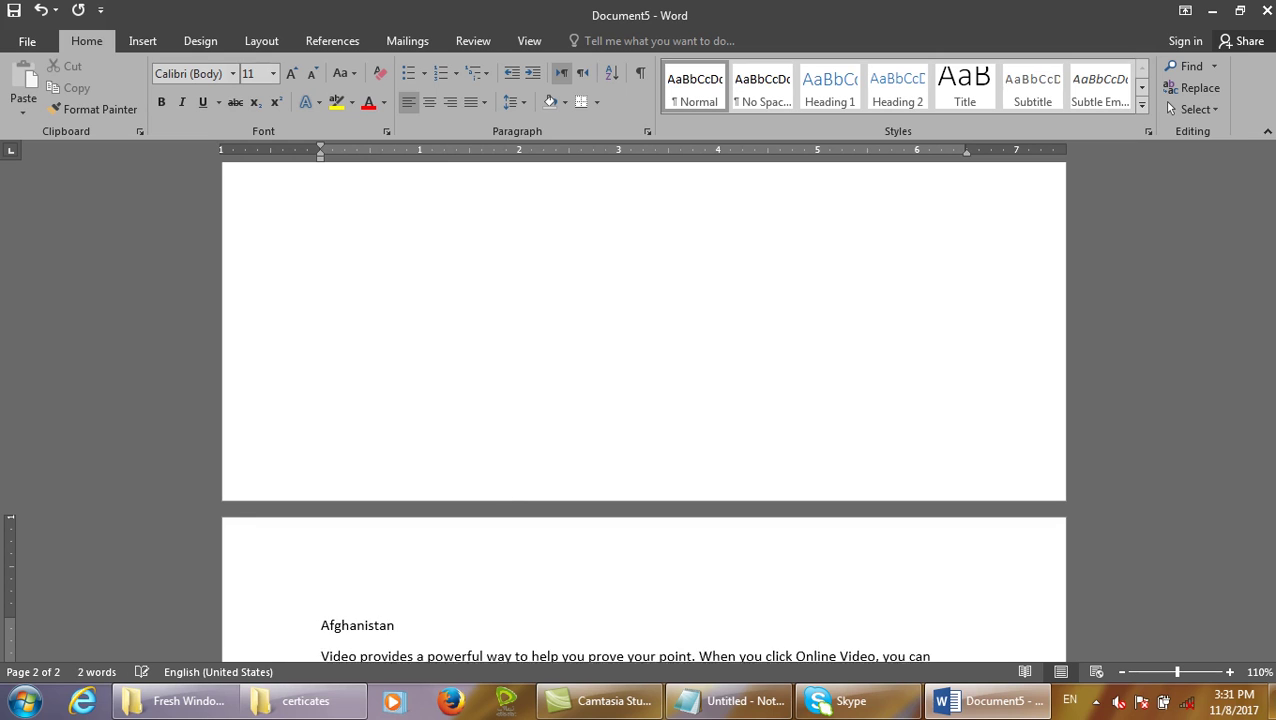
drag(483, 254, 100, 213)
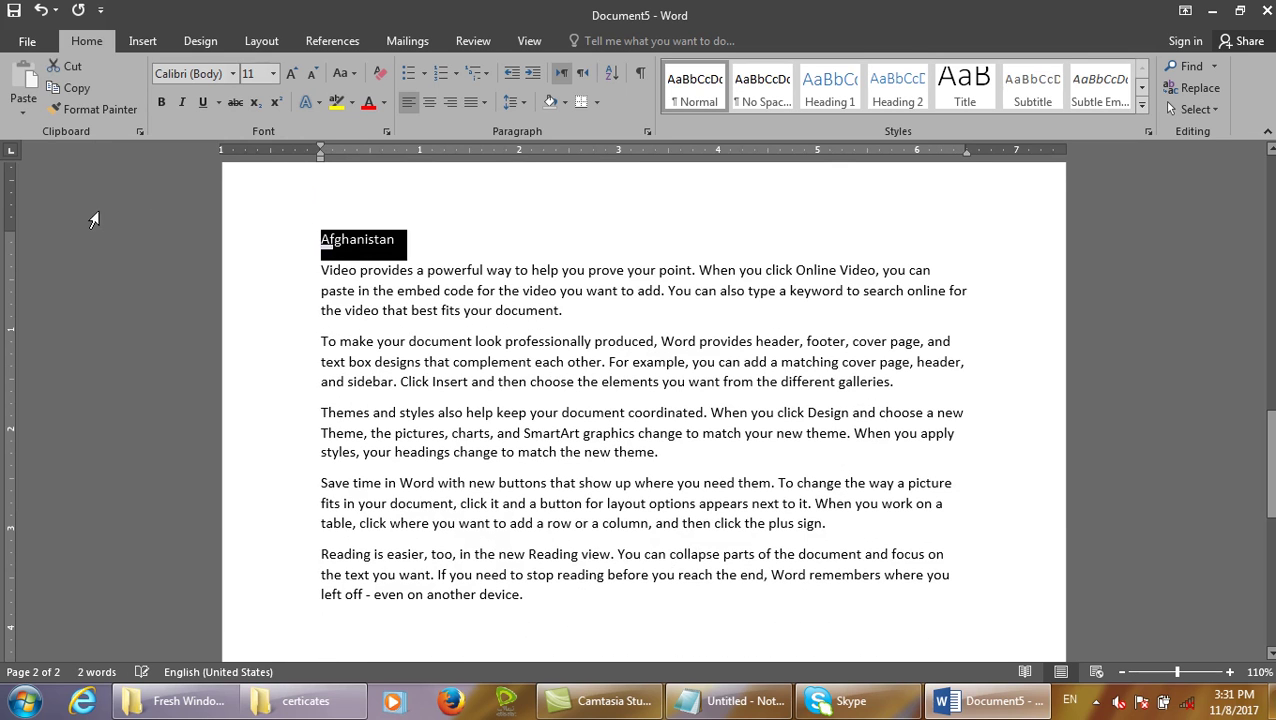
key(ctrl+alt+1)
After the Afghanistan text, add a new page with the title "Kabul" in Heading 1 style above =rand() sample text.
click(578, 624)
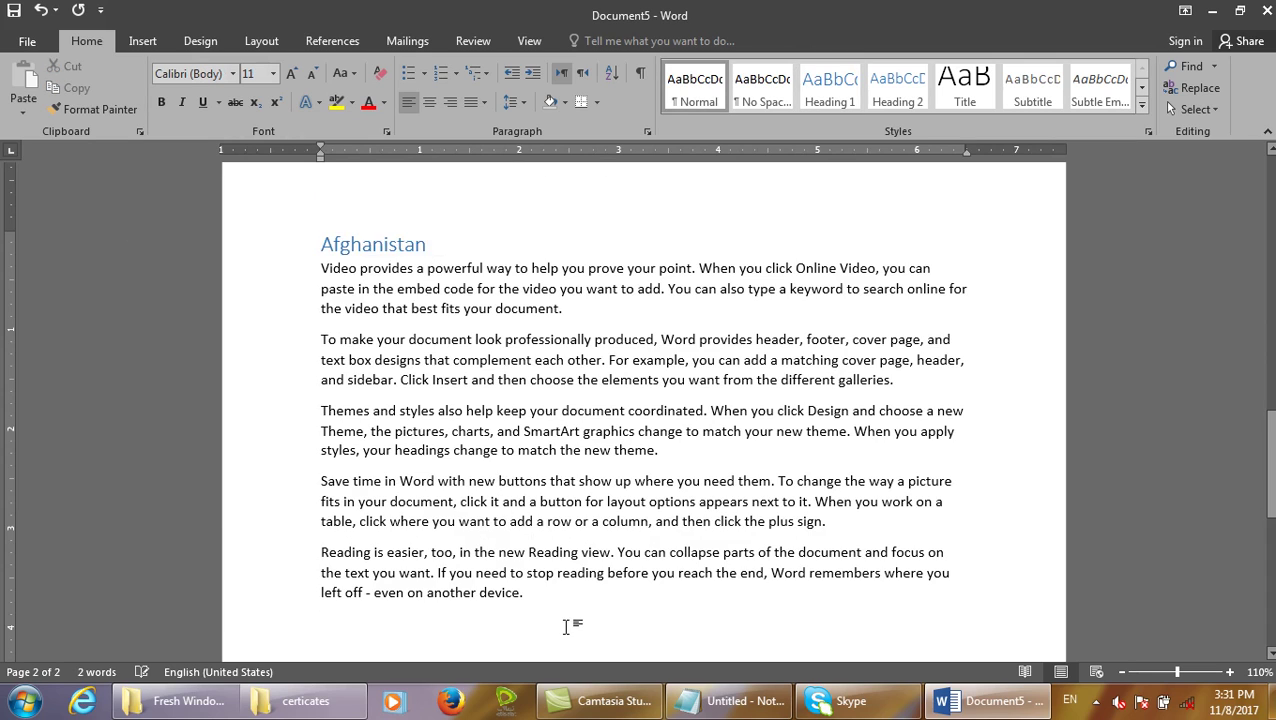
key(ctrl+Return)
text(Kabul =ra)
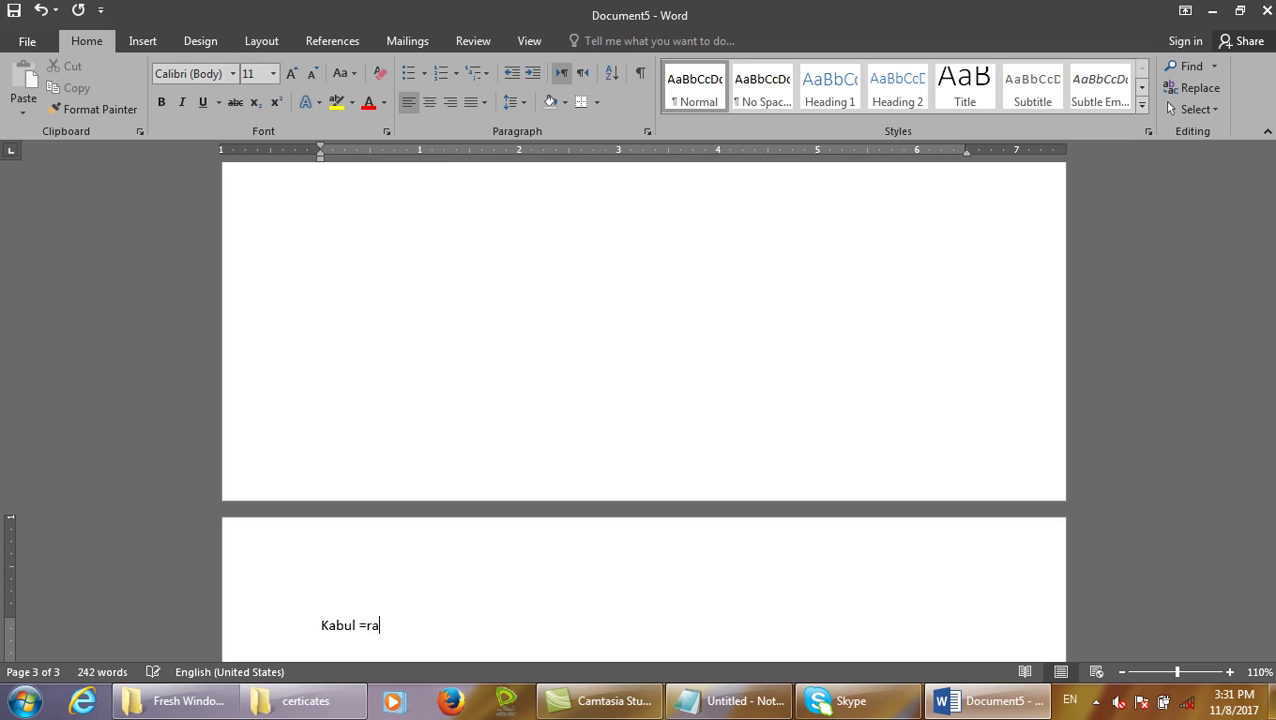
text(nd())
key(Return)
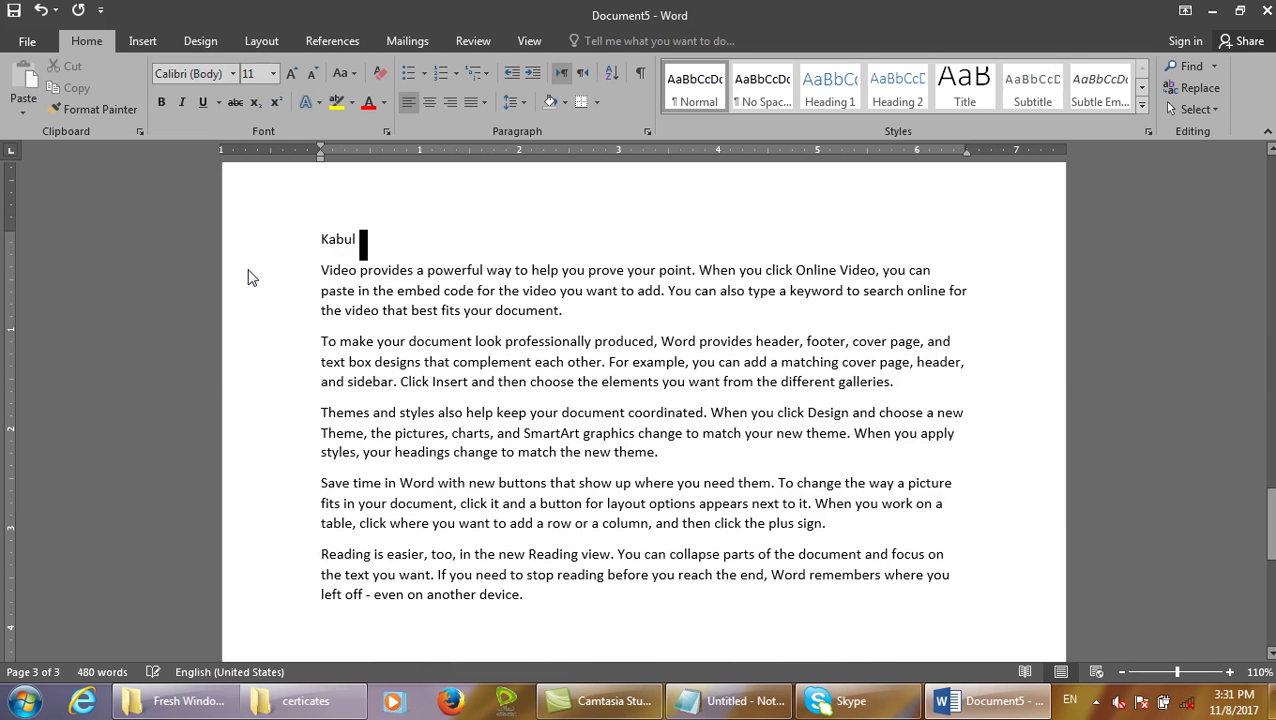
click(279, 245)
key(ctrl+alt+1)
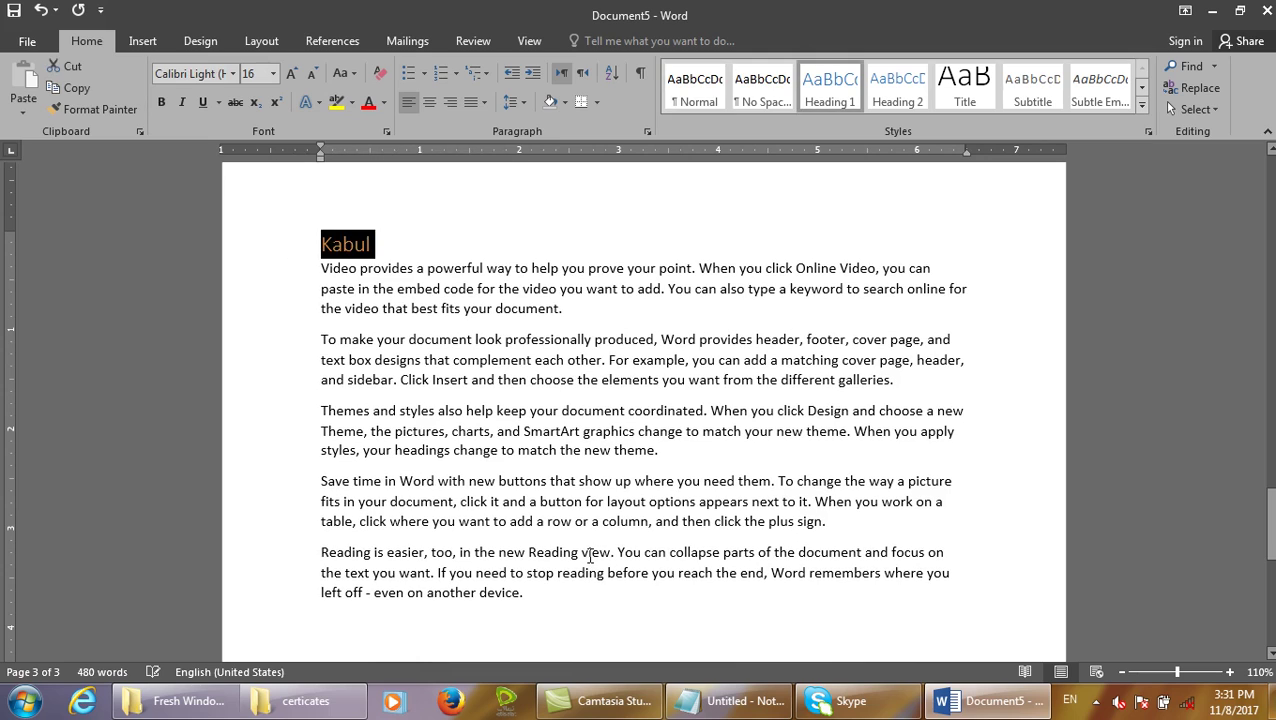
After the Kabul text, add a new page with the title "Mouse" in Heading 1 style above =rand() sample text.
click(595, 628)
key(ctrl+Return)
text(Mo)
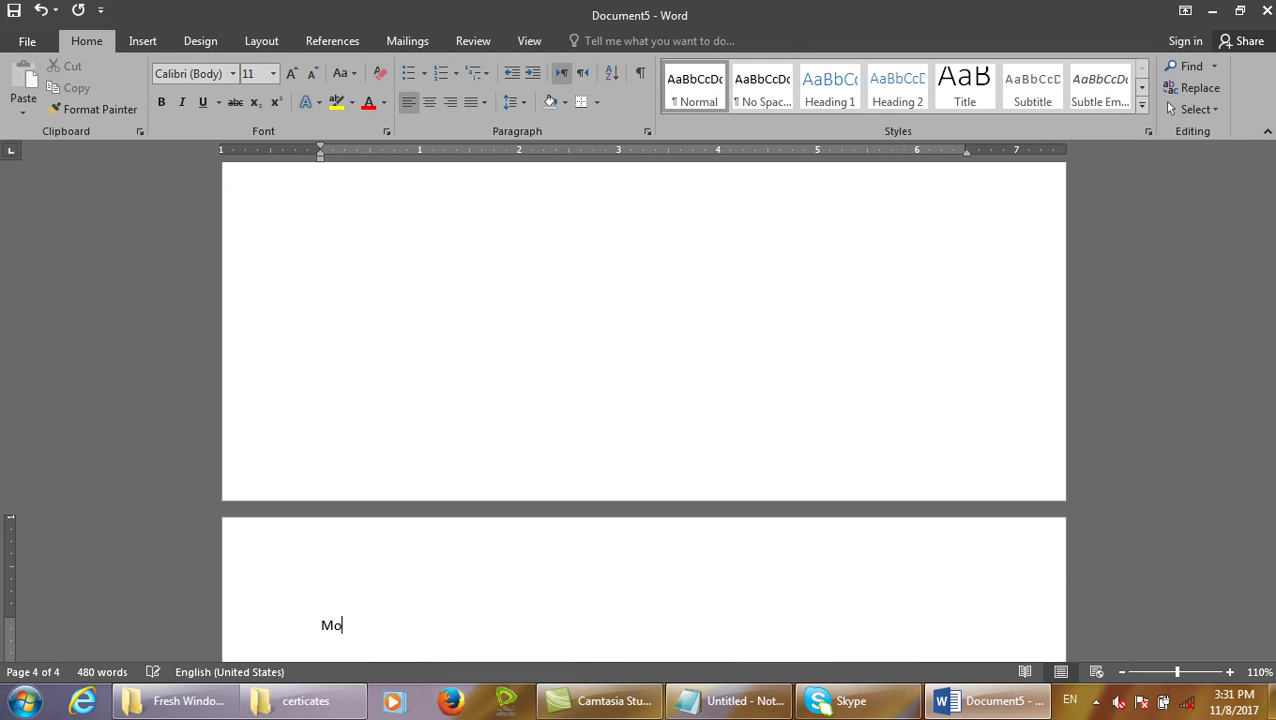
text(=rand())
key(Return)
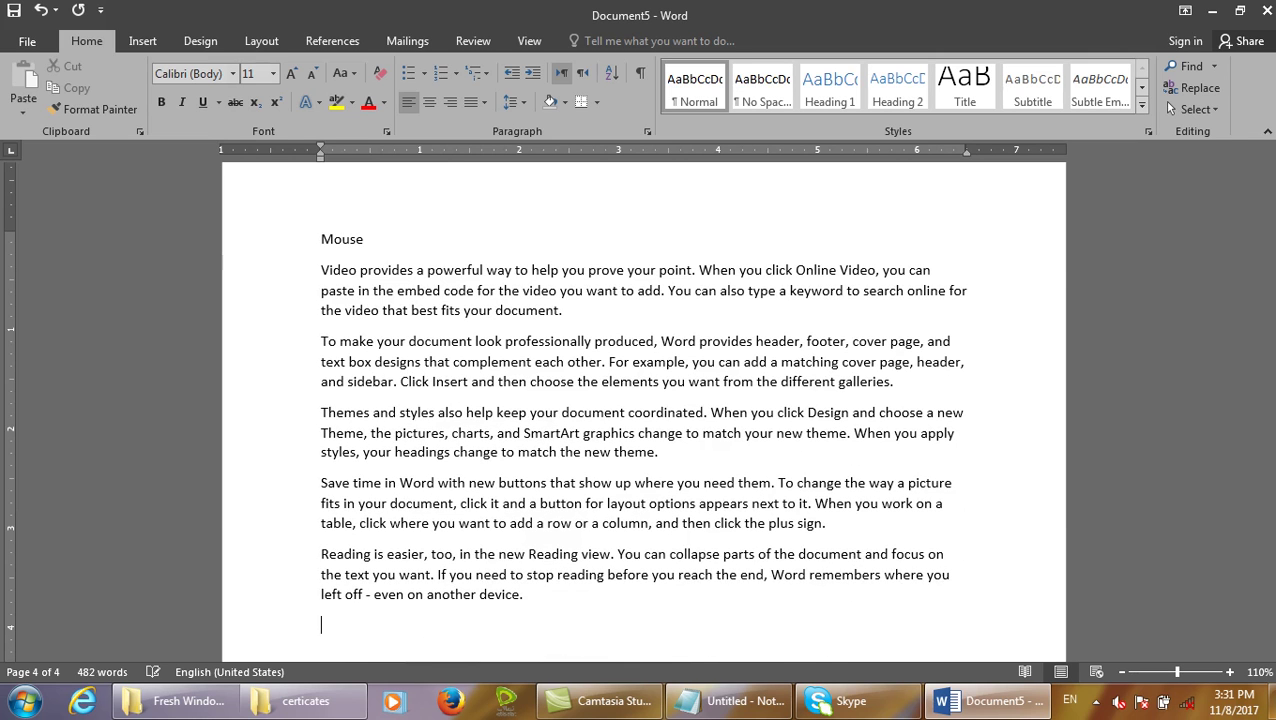
click(303, 244)
key(ctrl+alt+1)
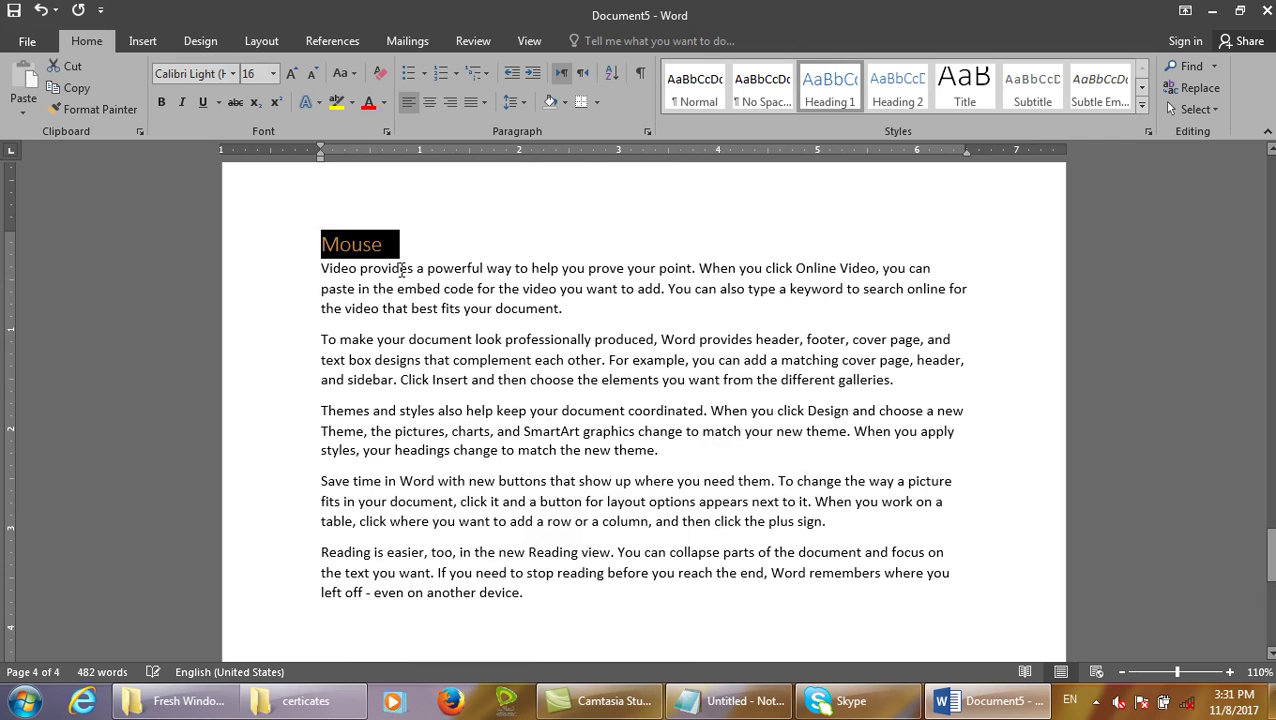
Insert a hyperlink to the Afghanistan heading at the start of the empty first page.
scroll(458, 282, up, 15)
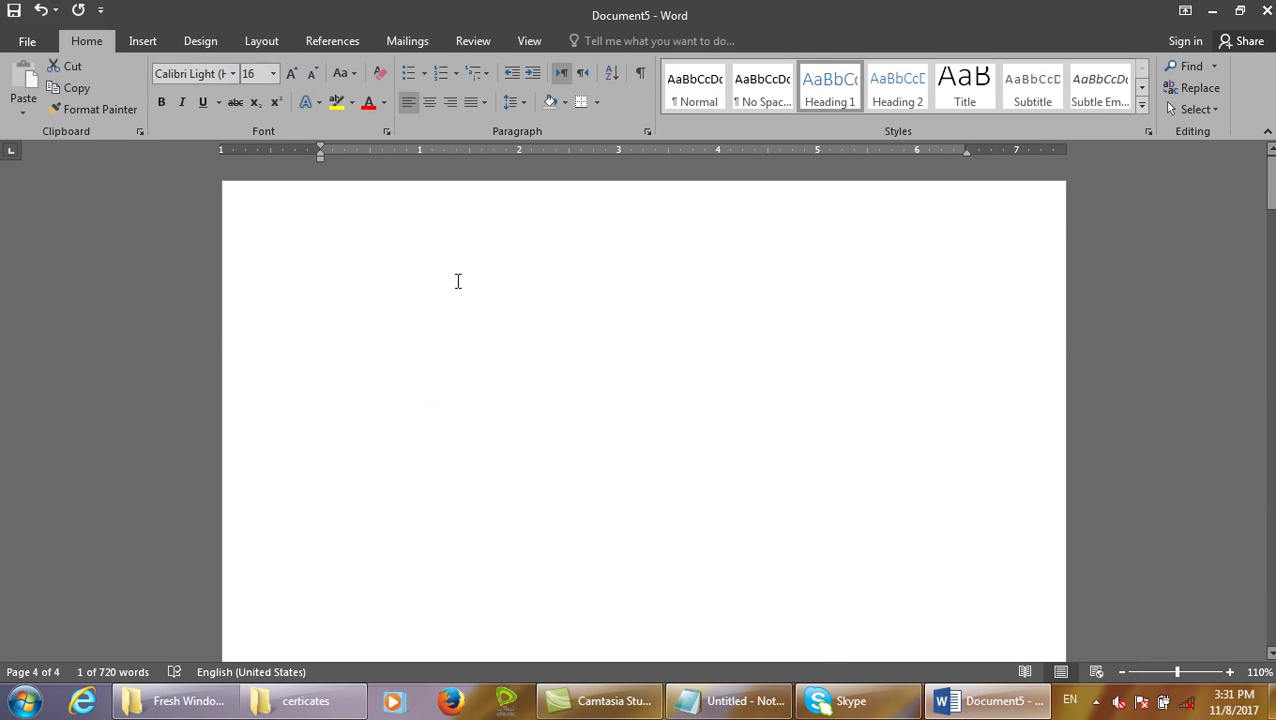
click(334, 259)
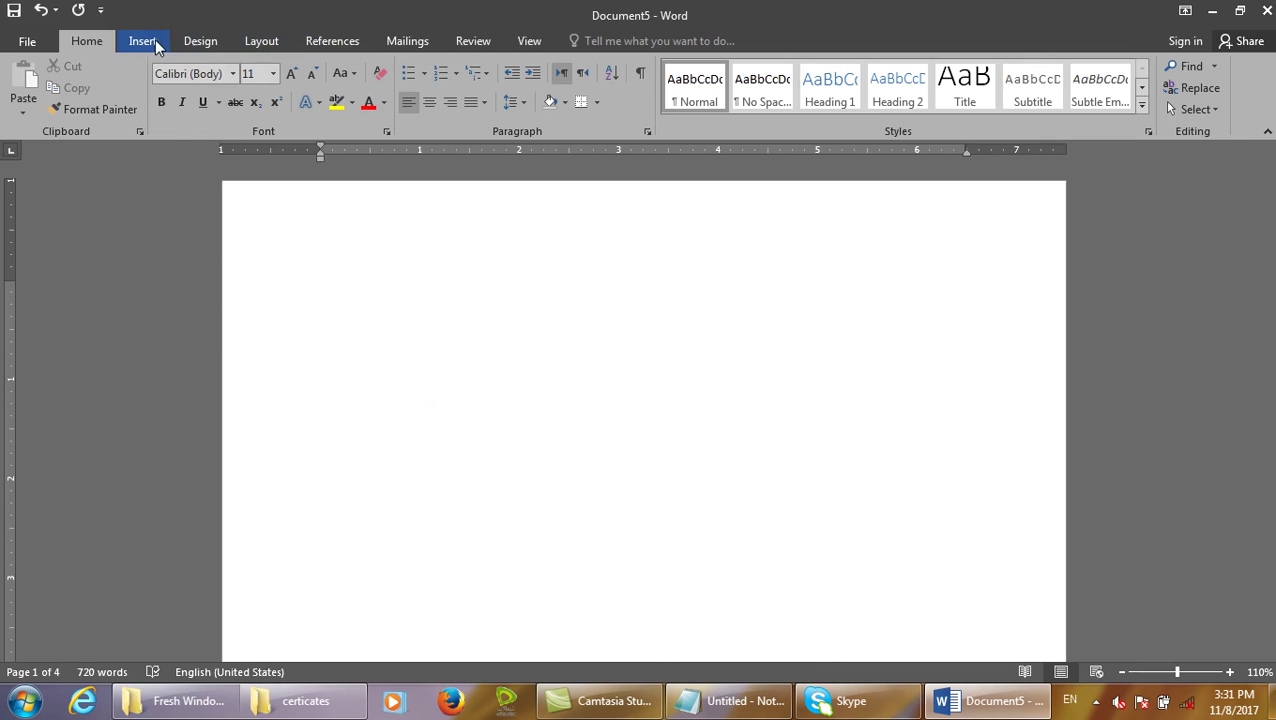
click(141, 42)
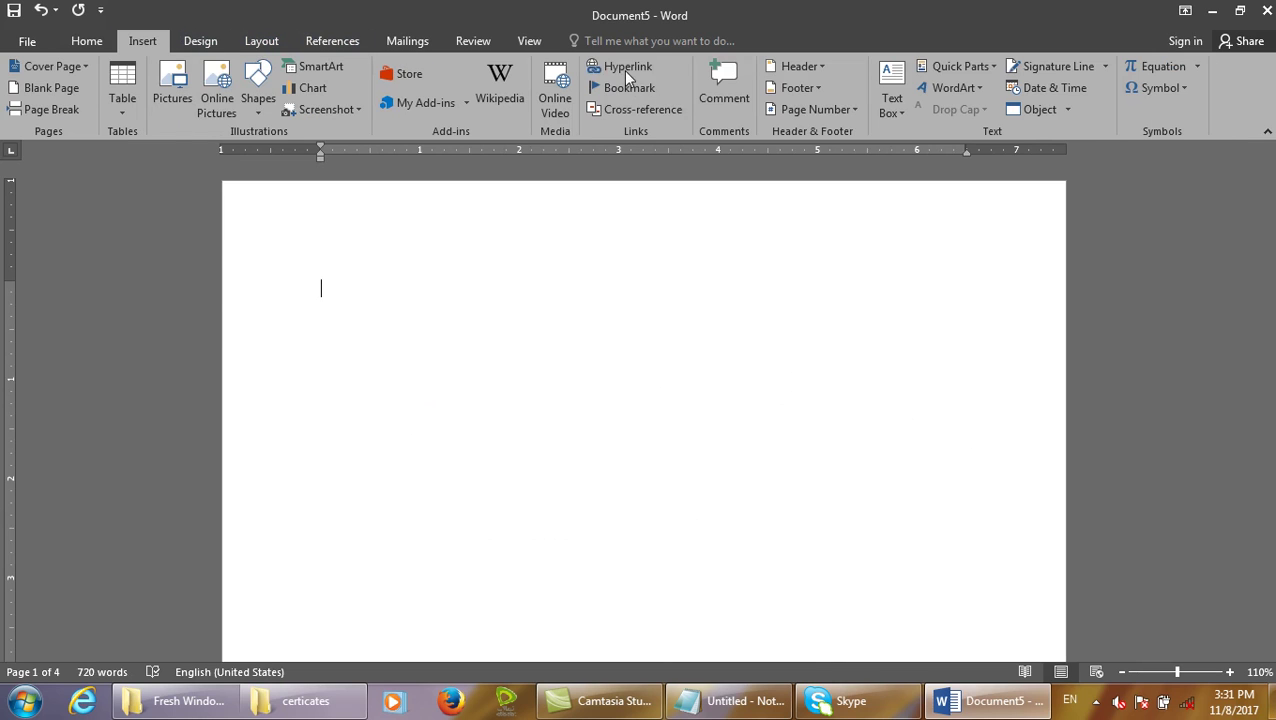
click(627, 68)
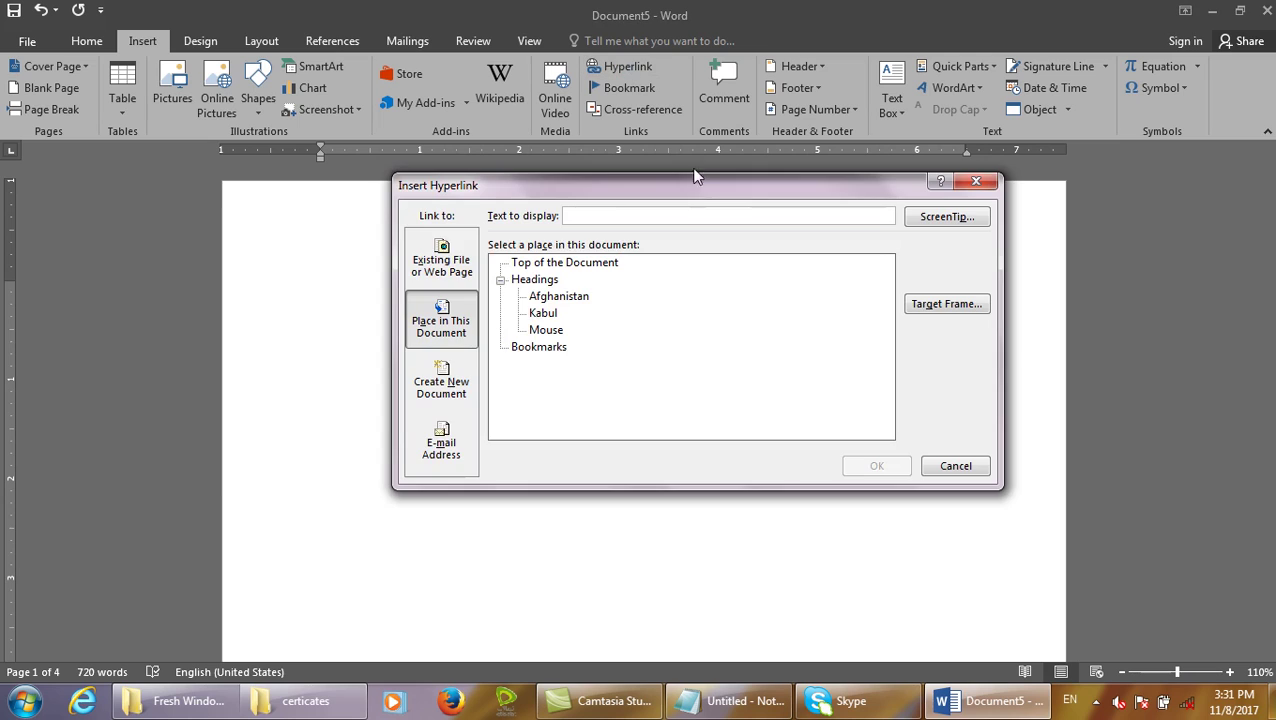
click(556, 298)
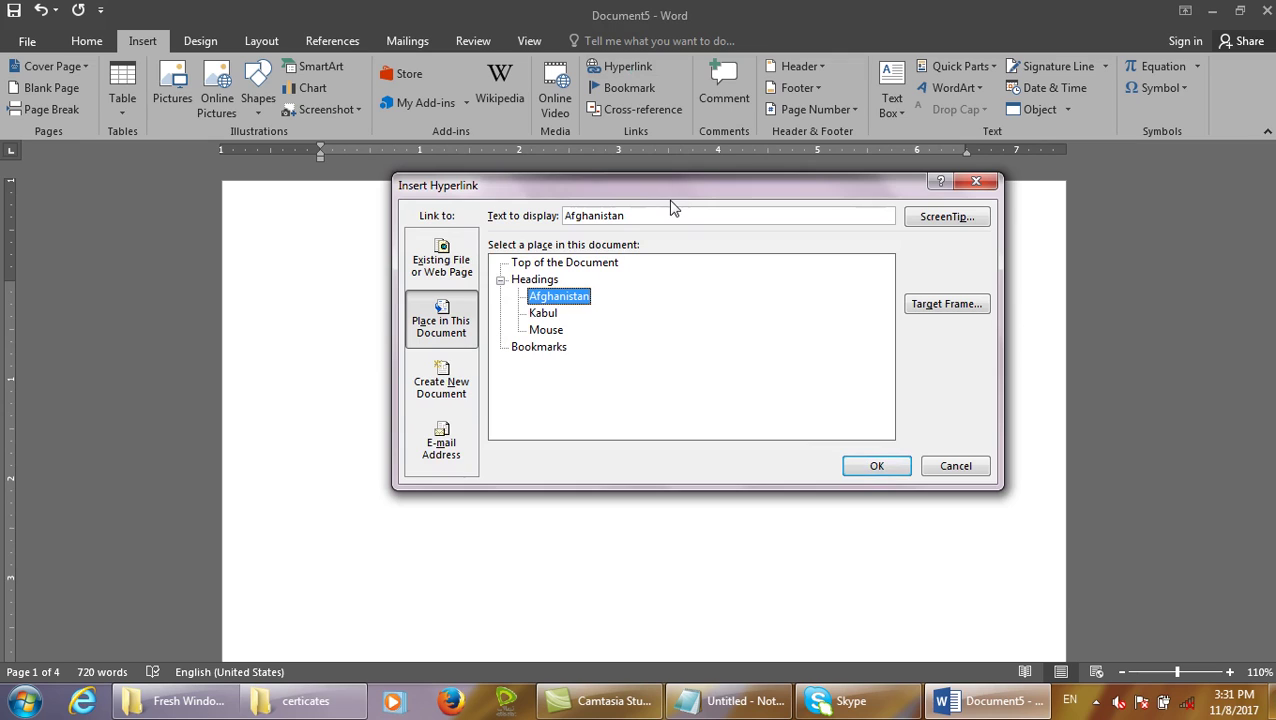
drag(671, 203, 735, 313)
click(939, 579)
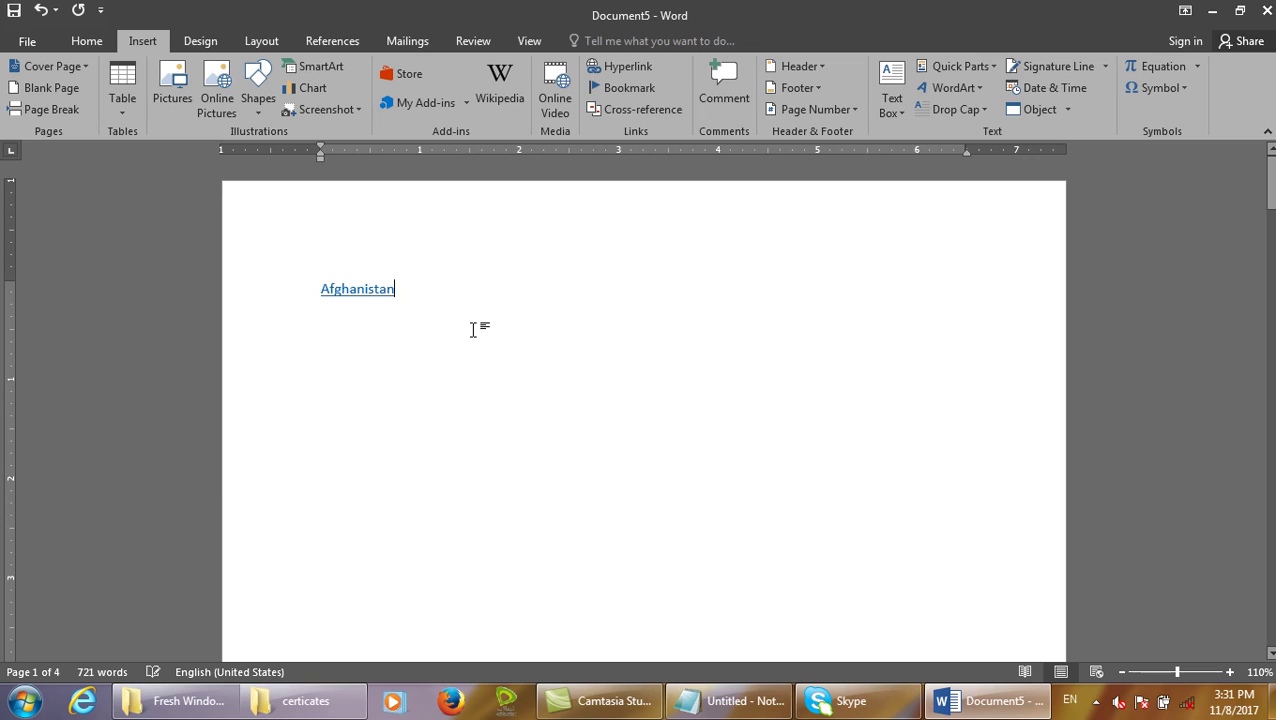
Insert a hyperlink to the Kabul heading below the Afghanistan link.
click(636, 70)
click(628, 427)
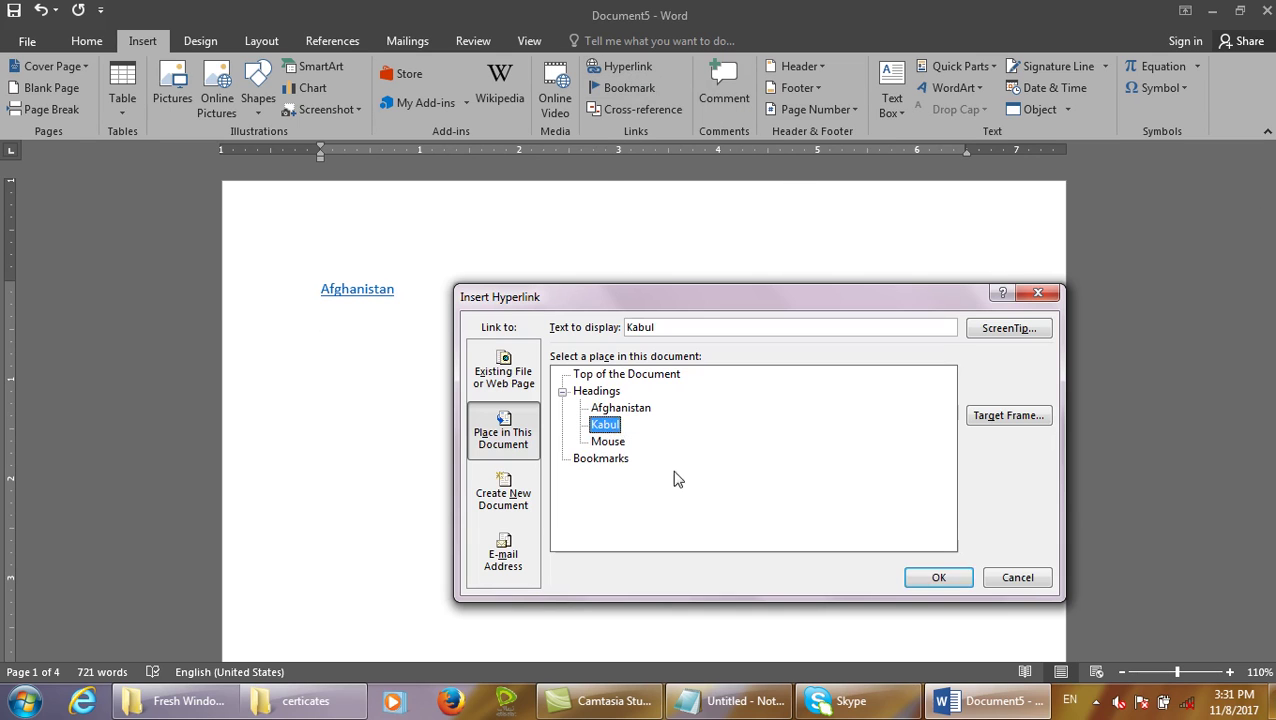
click(939, 578)
Insert a hyperlink to the Mouse heading on a new line below the Kabul link.
key(Return)
click(648, 91)
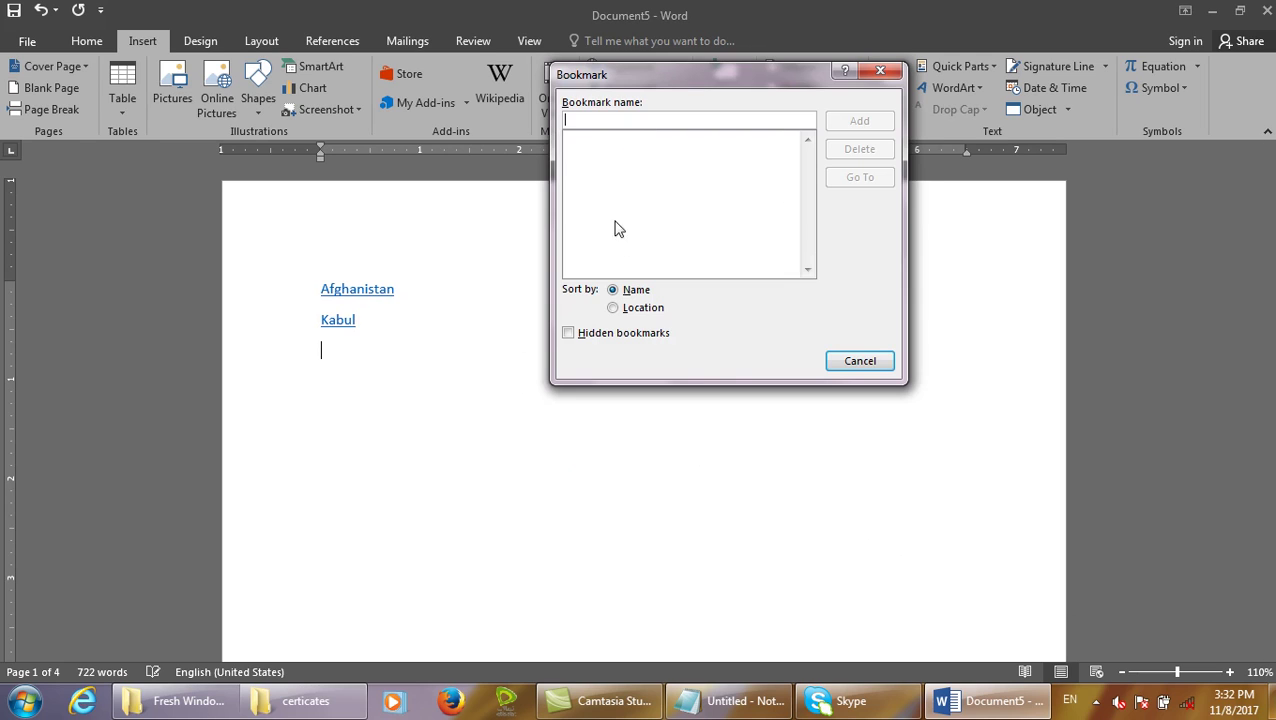
click(848, 366)
click(622, 67)
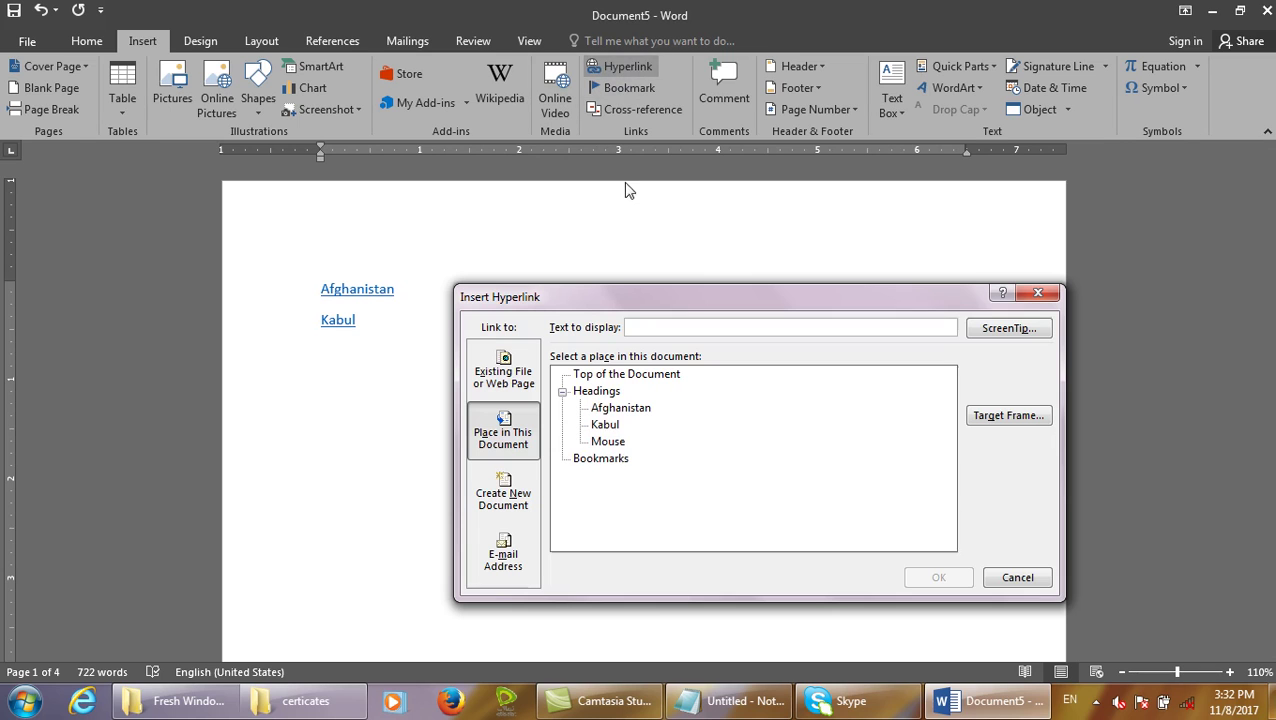
click(607, 441)
click(945, 578)
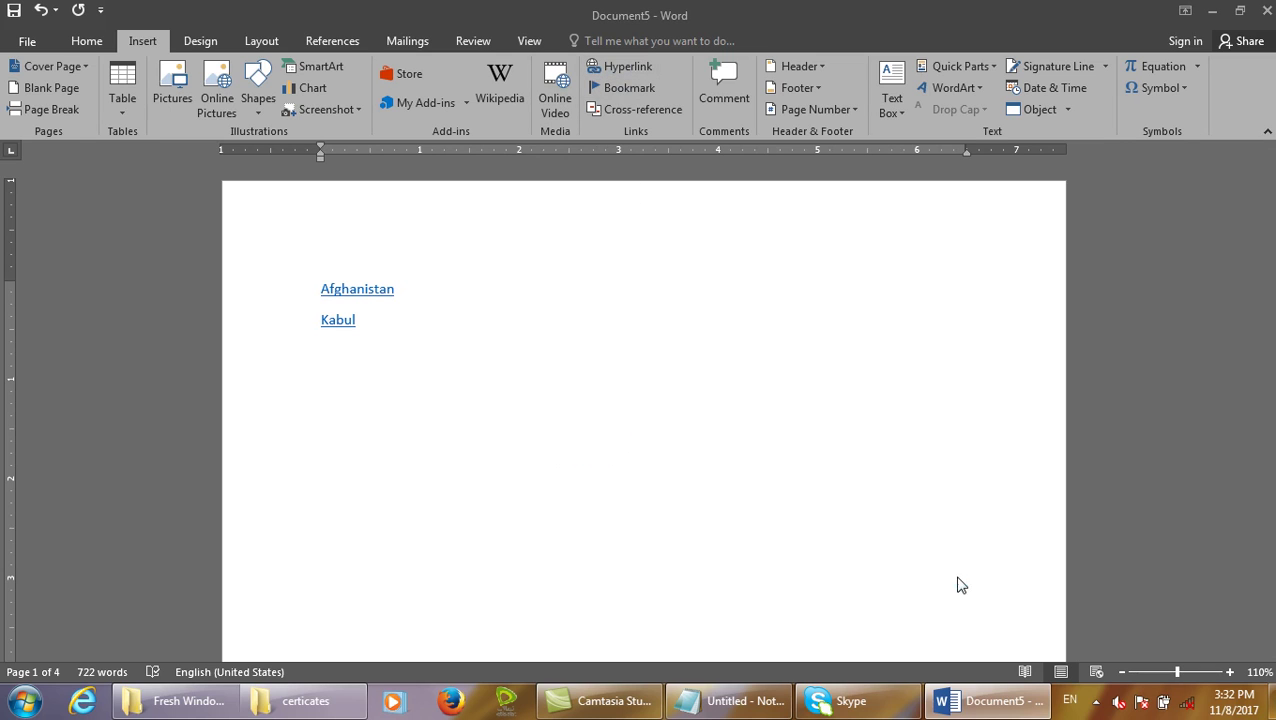
Test the Afghanistan, Kabul and Mouse links on the first page by following each to its heading.
ctrl+click(379, 289)
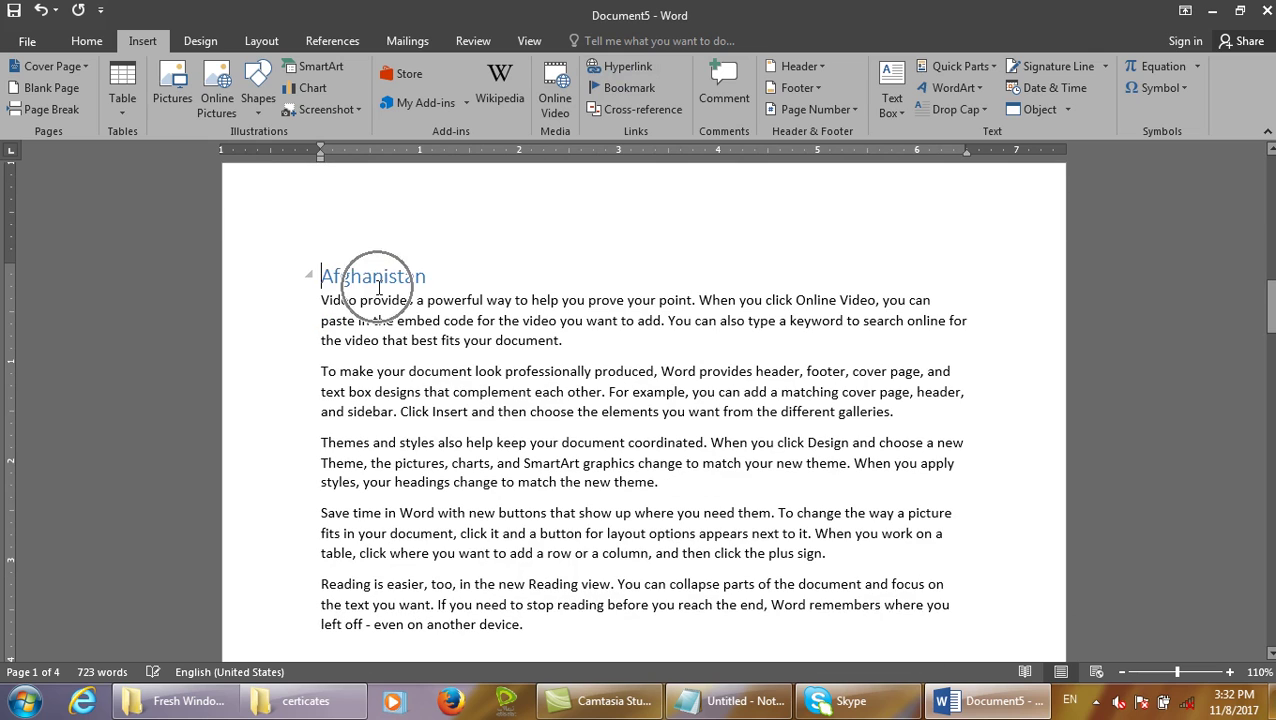
scroll(379, 289, up, 15)
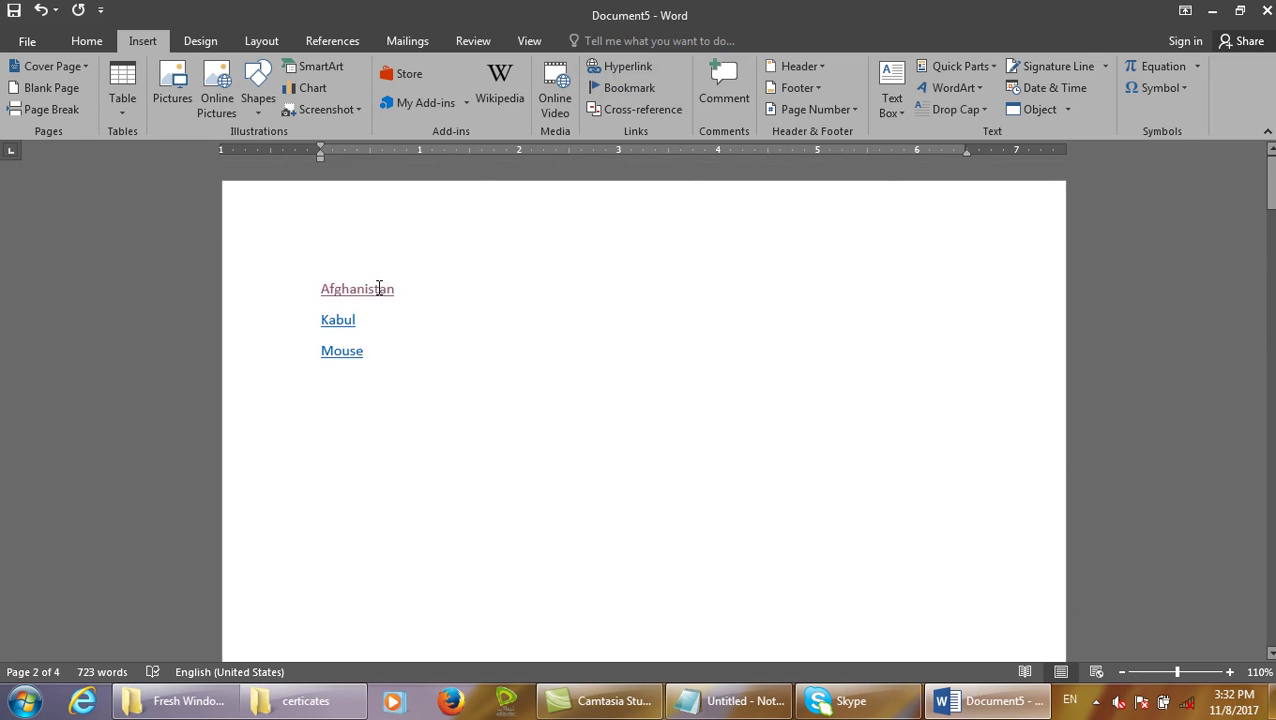
ctrl+click(340, 320)
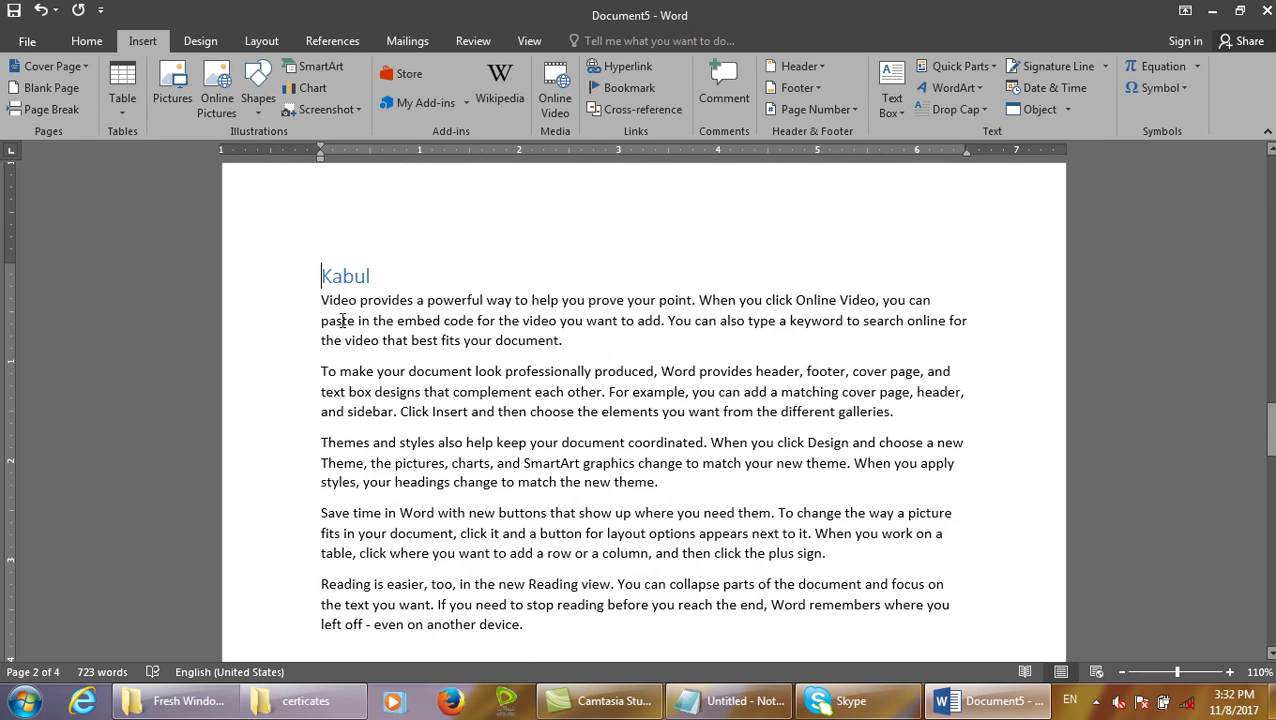
scroll(340, 320, up, 15)
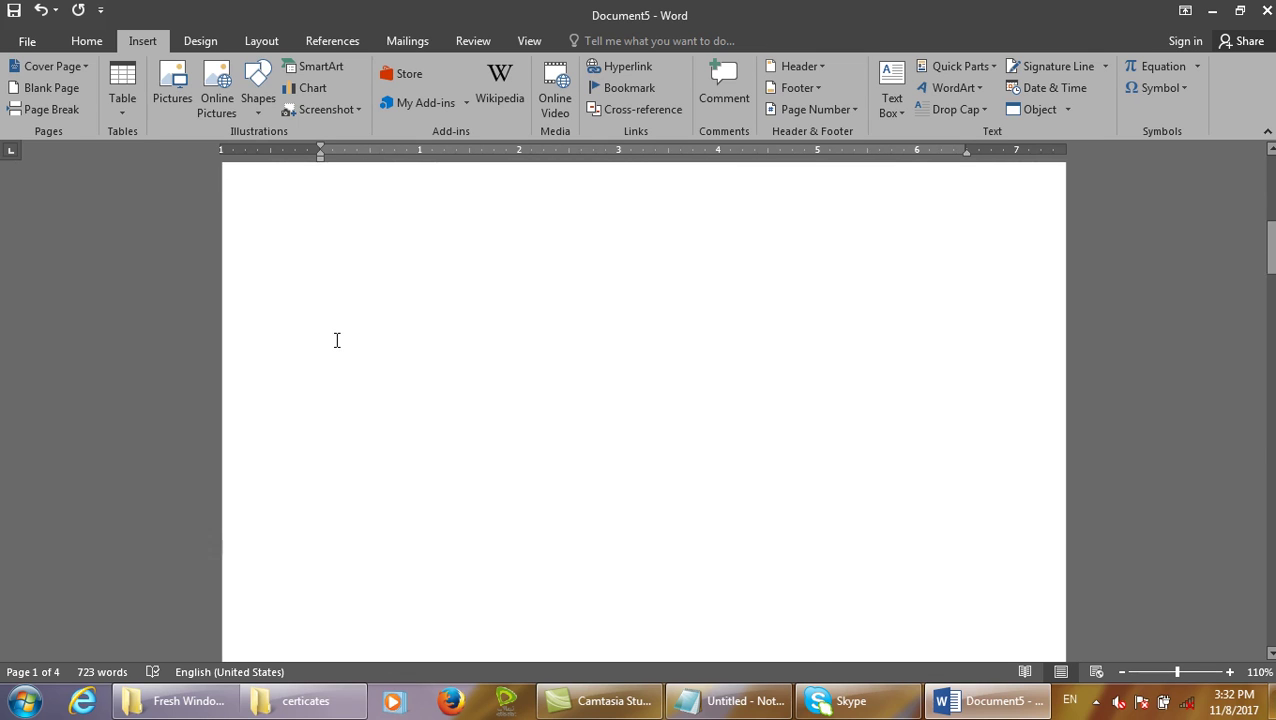
scroll(337, 340, up, 15)
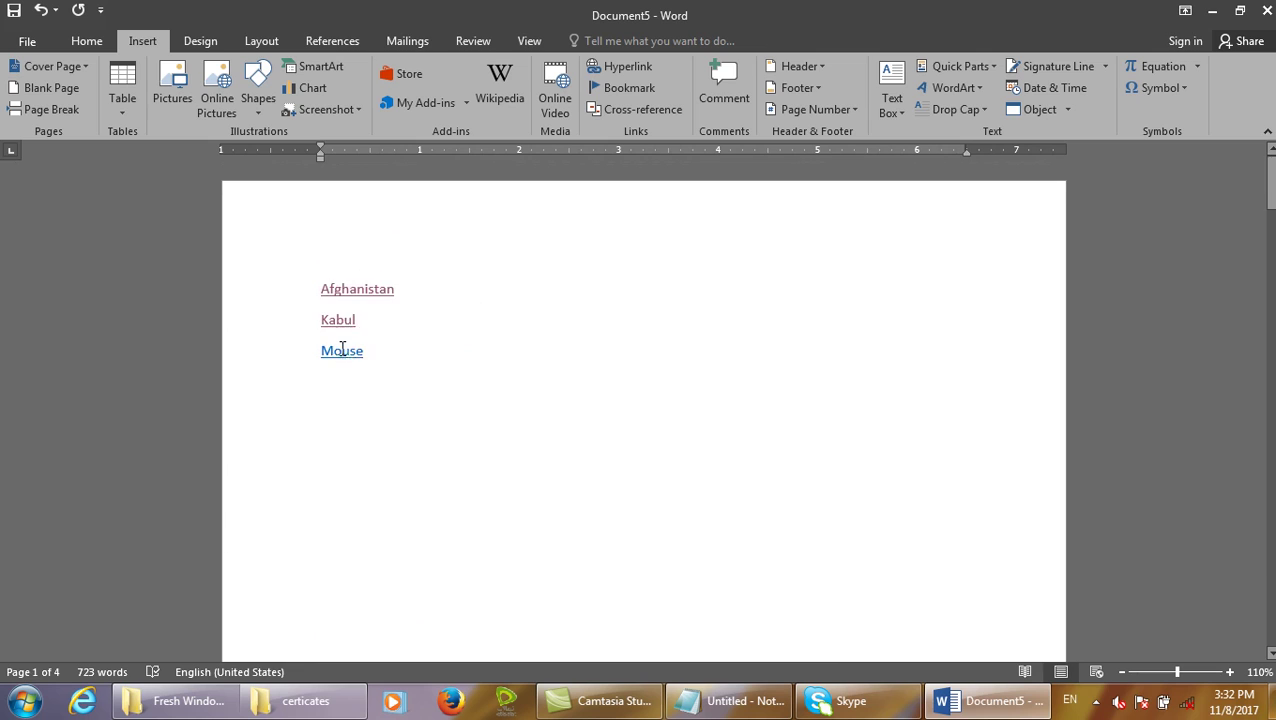
ctrl+click(342, 352)
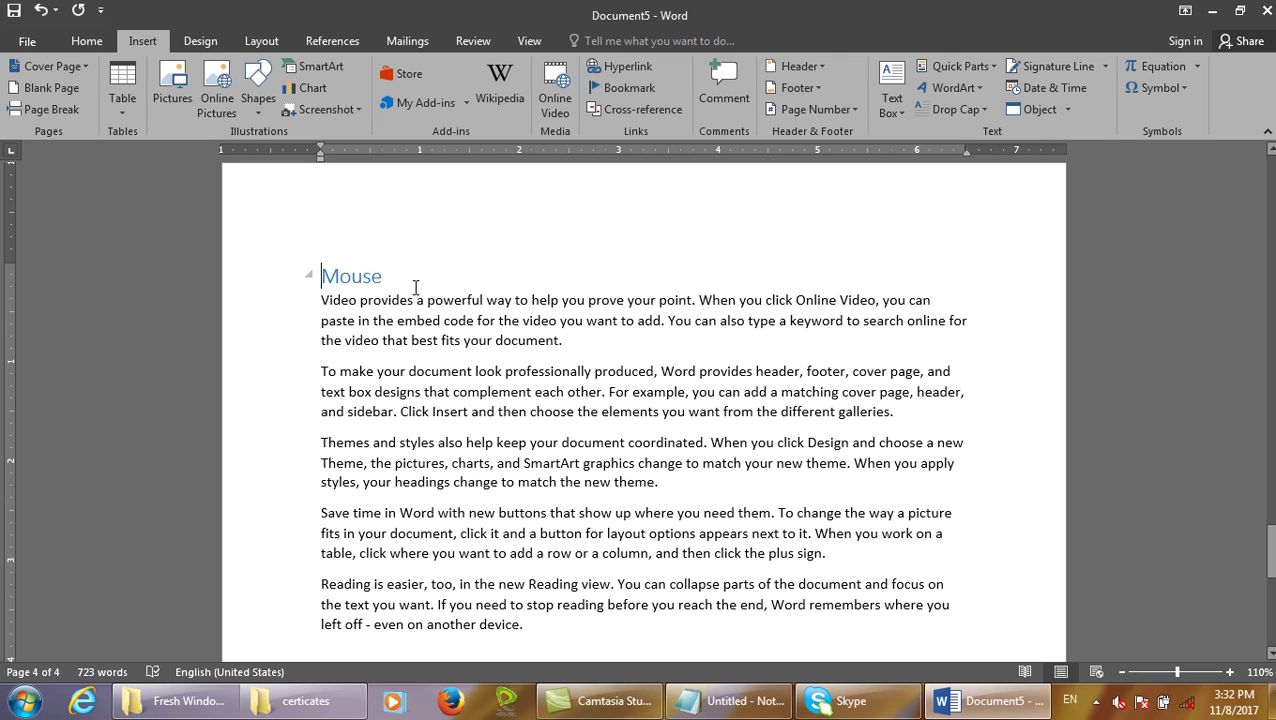
key(Return)
text(bac)
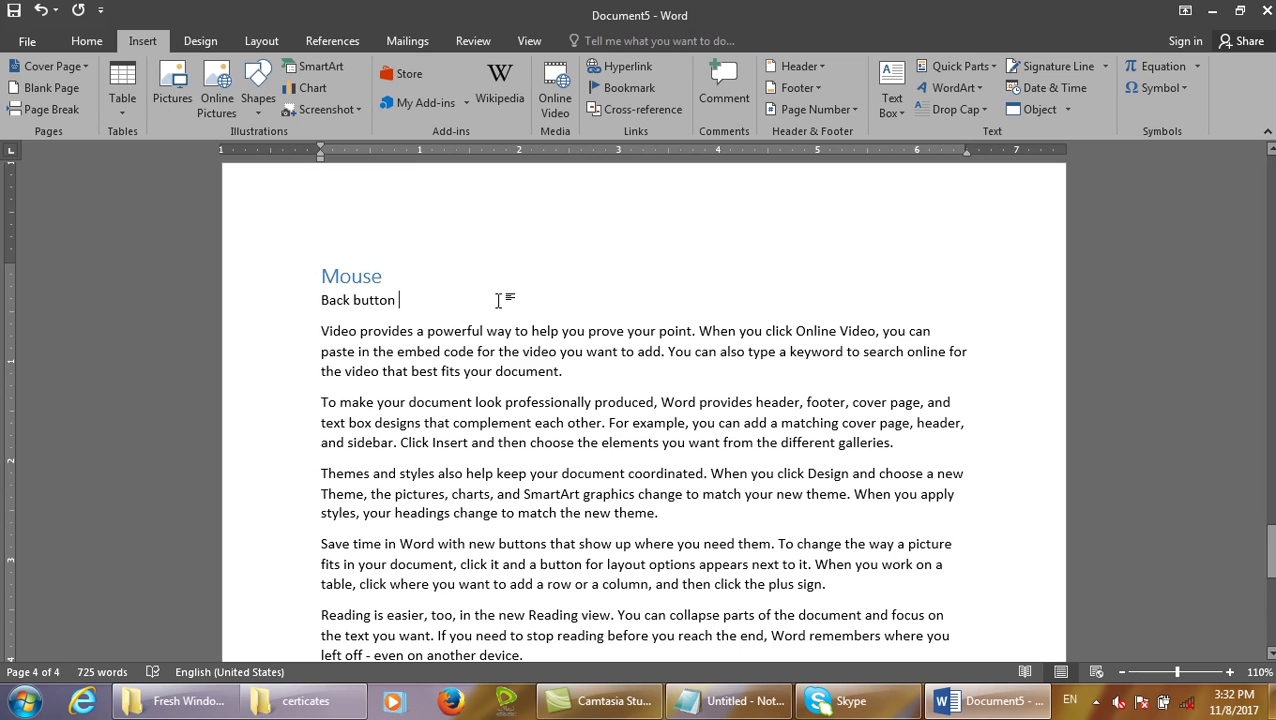
key(ctrl+BackSpace)
key(ctrl+BackSpace)
key(ctrl+BackSpace)
Add the line "Back button" below the Mouse link on the first page.
scroll(447, 298, up, 15)
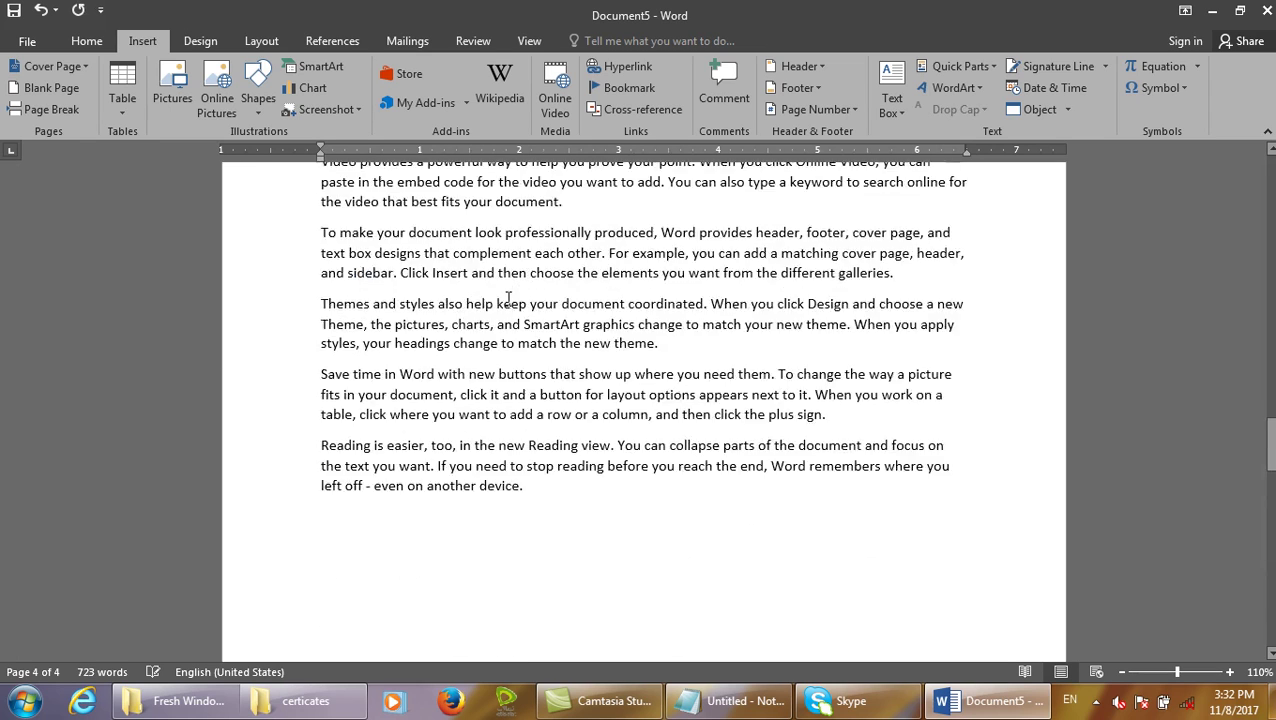
click(410, 322)
key(Return)
text(back )
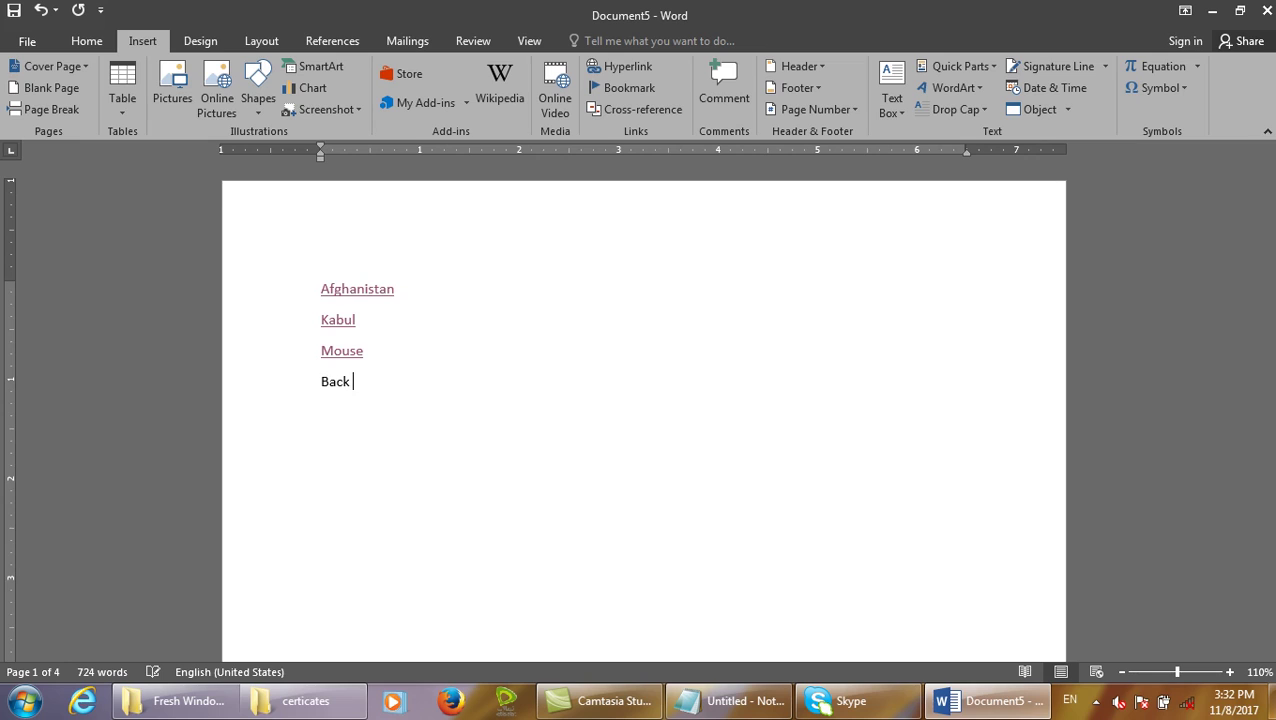
text(button)
Copy the first page's "Back button" line and paste it as an HTML Format link on a new line below the Afghanistan heading.
drag(441, 390, 319, 404)
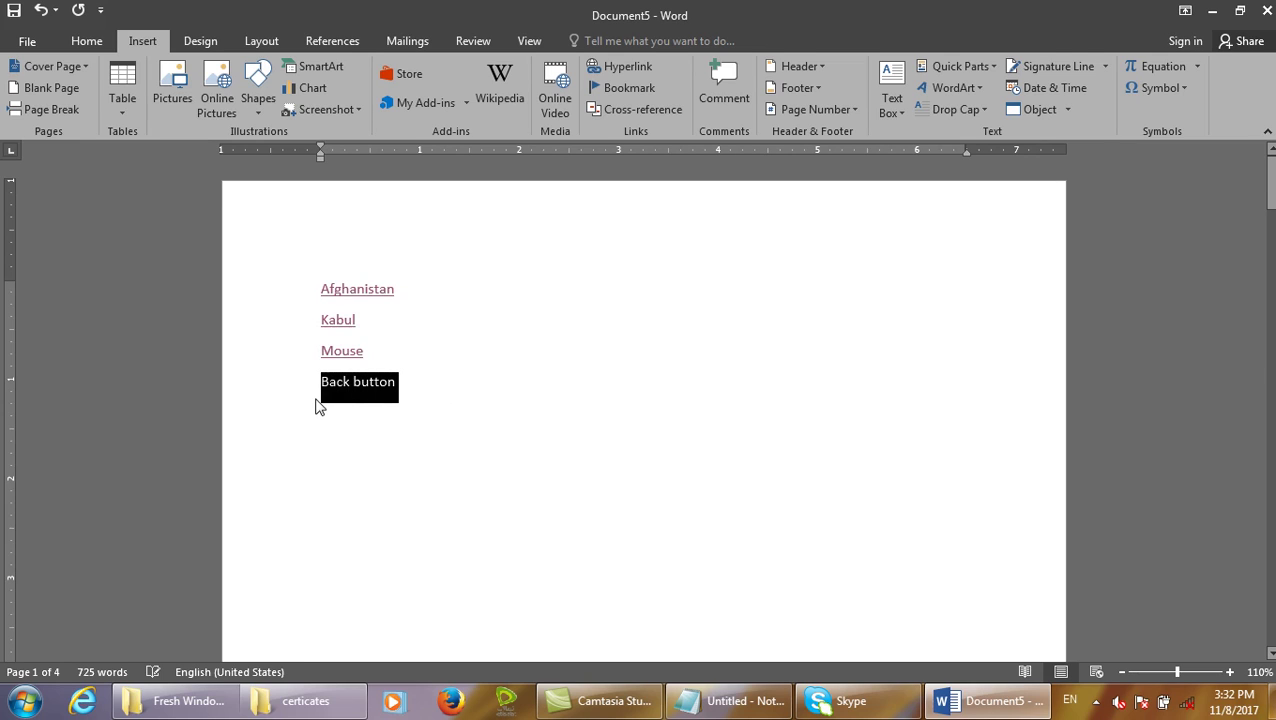
key(ctrl+c)
scroll(419, 432, down, 10)
click(458, 428)
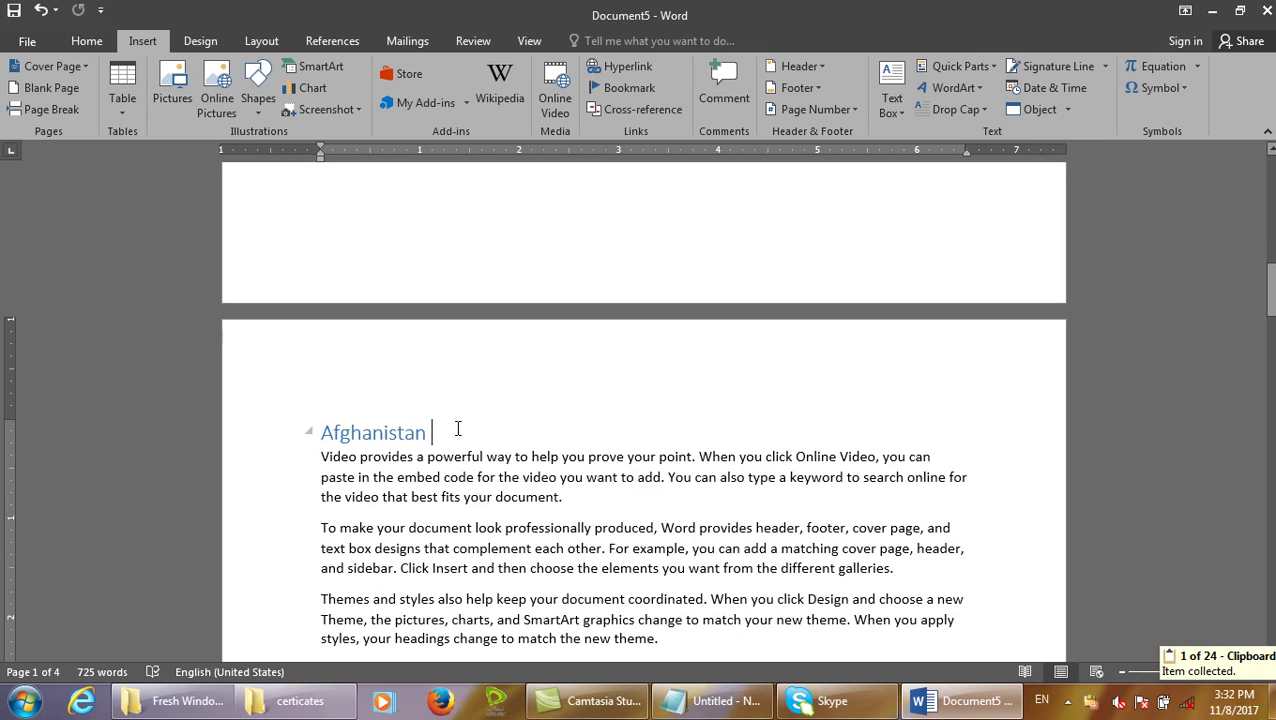
key(Return)
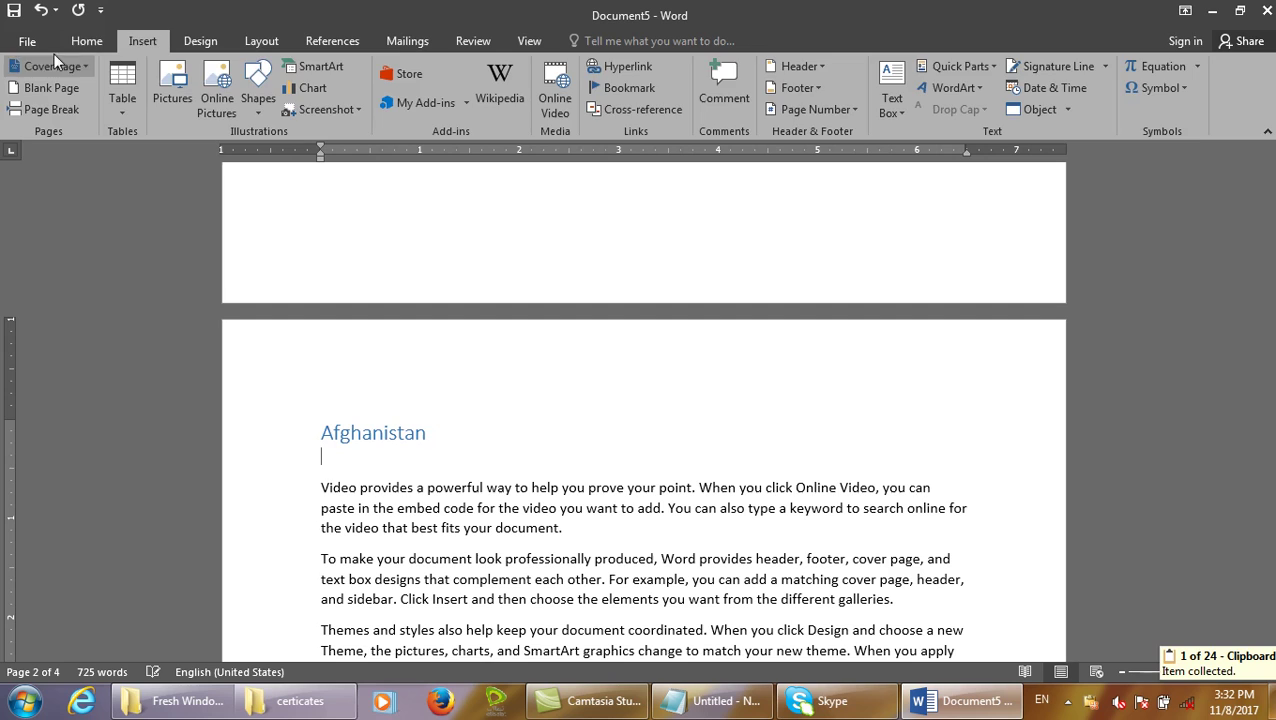
click(87, 41)
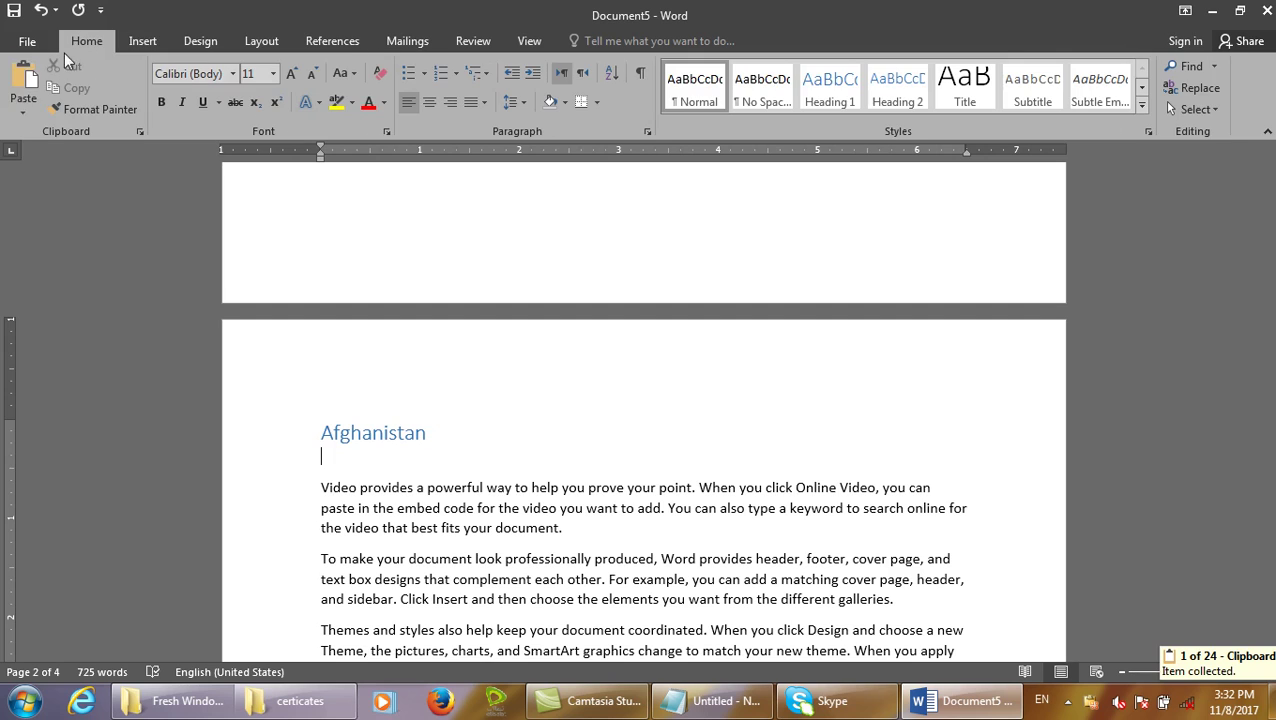
click(15, 108)
click(86, 181)
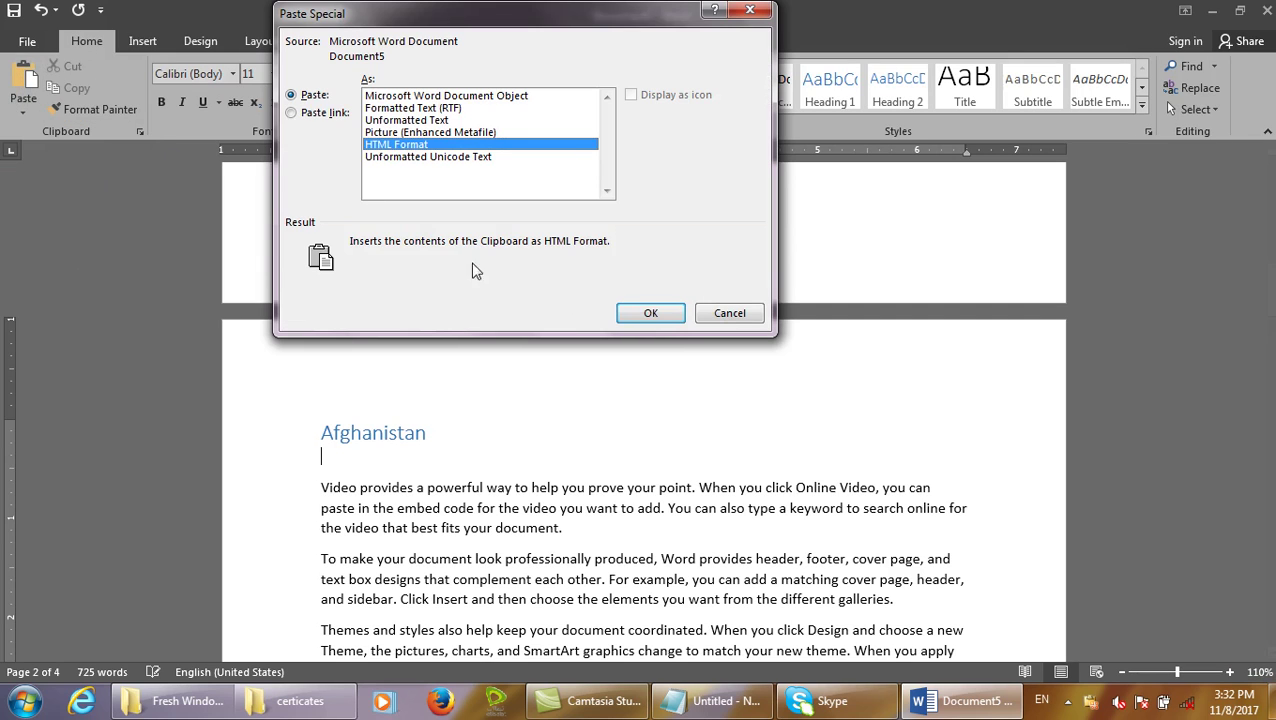
click(300, 114)
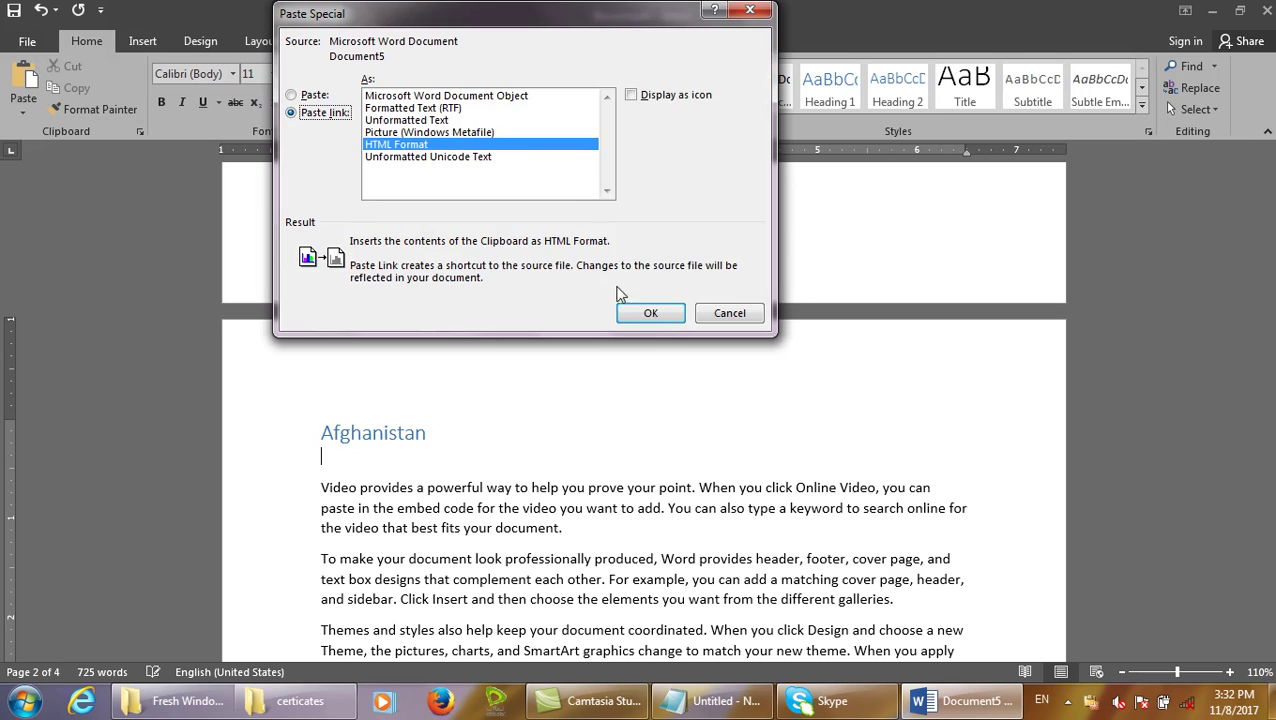
click(650, 313)
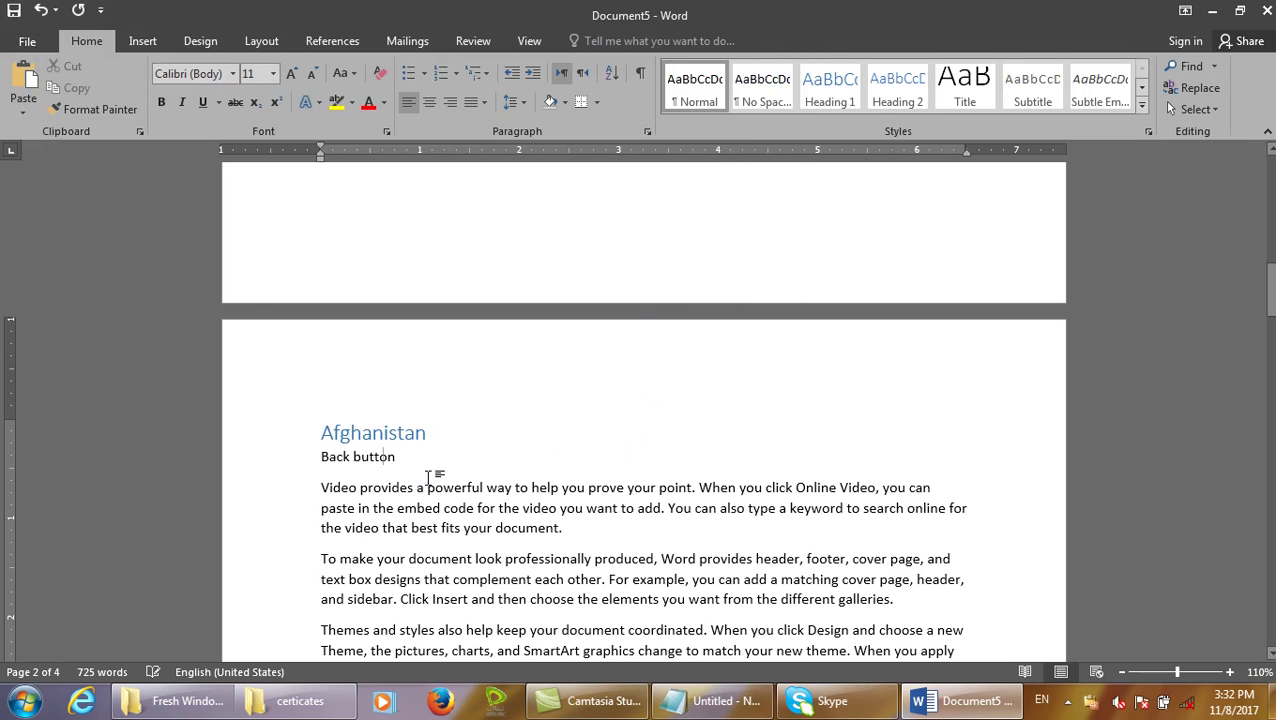
Try to follow the pasted "Back button" link below the Afghanistan heading, and delete it.
click(356, 456)
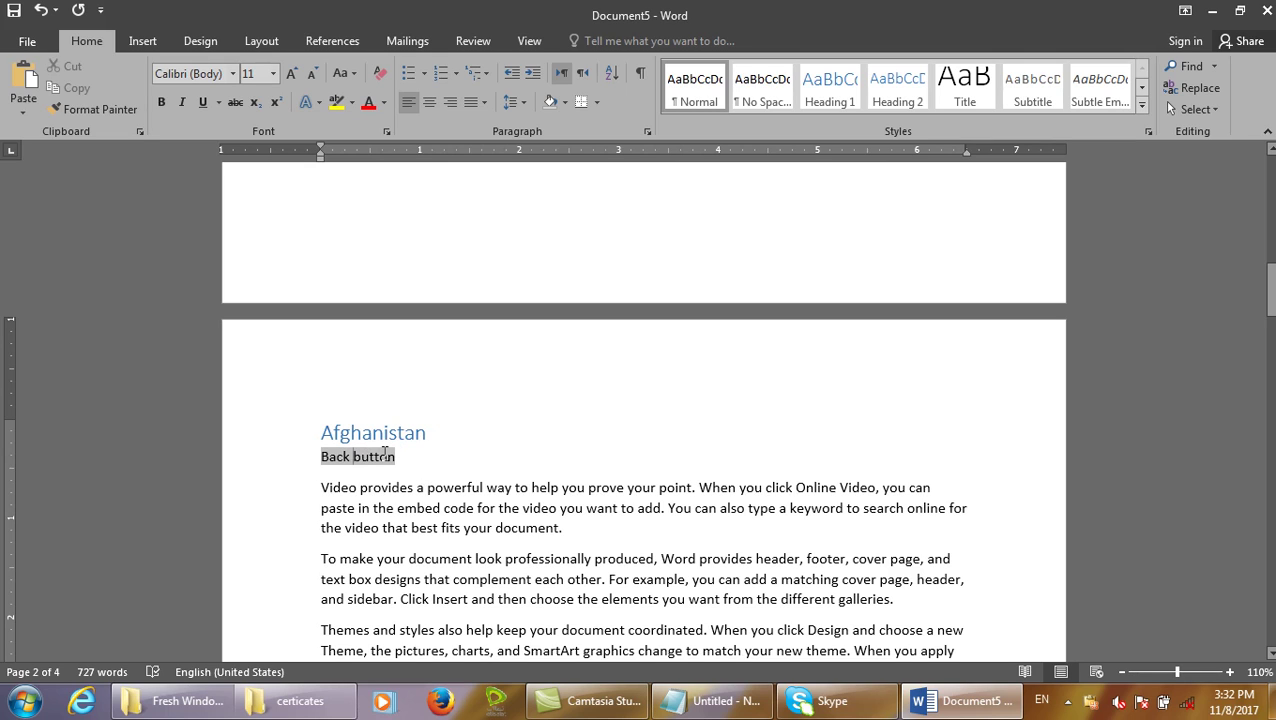
double_click(395, 456)
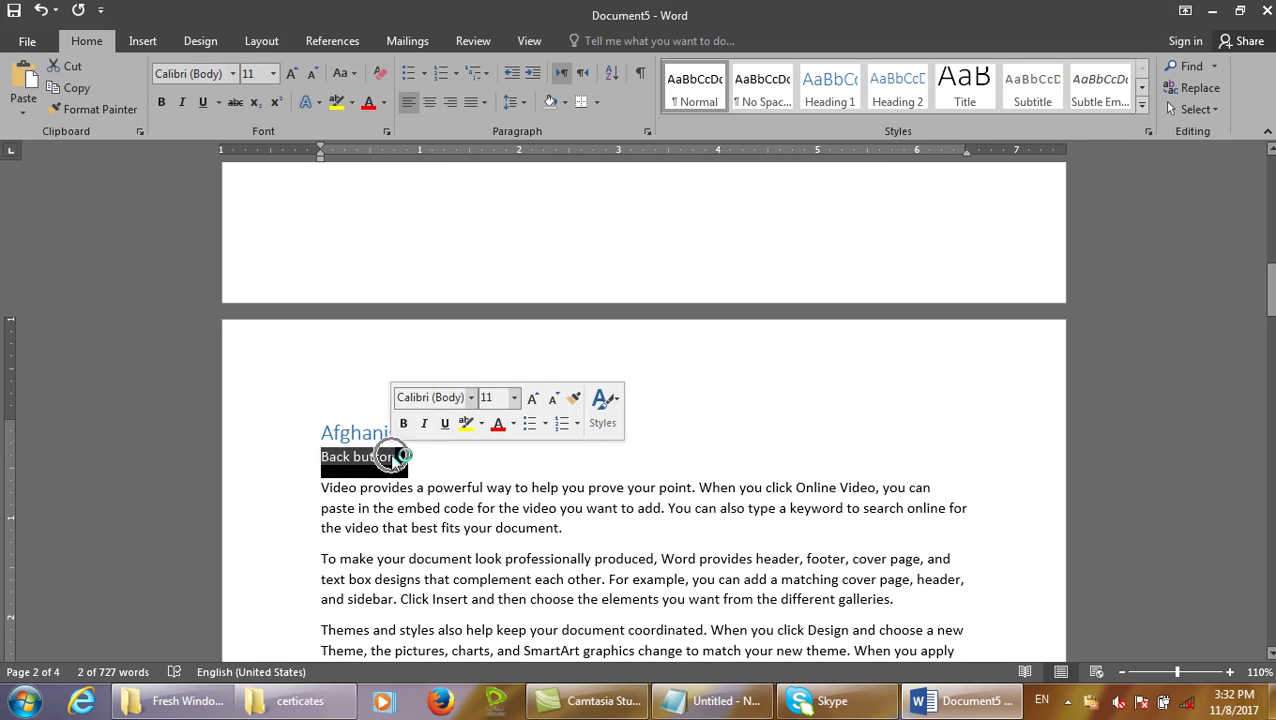
click(394, 458)
double_click(395, 456)
click(421, 457)
drag(421, 457, 300, 470)
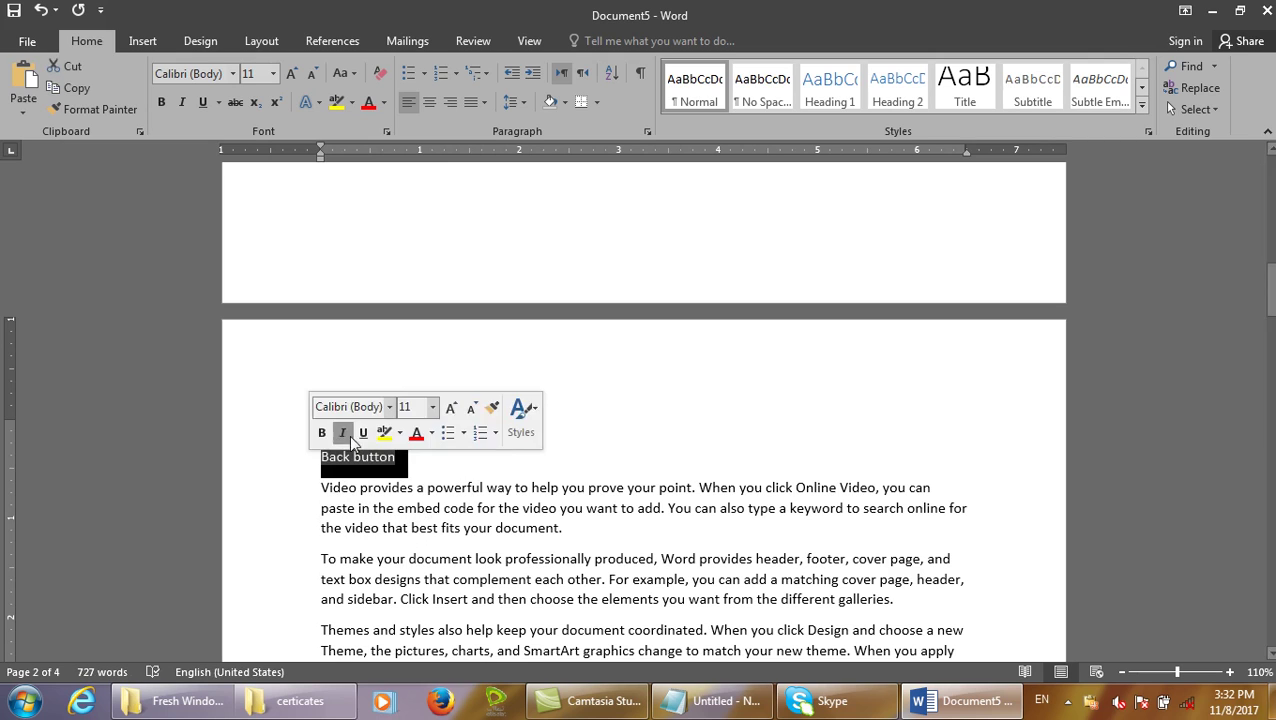
key(Delete)
Try pasting "Back button" below the Afghanistan heading as a linked Microsoft Word Document Object, and remove it with its empty line.
click(430, 433)
key(Return)
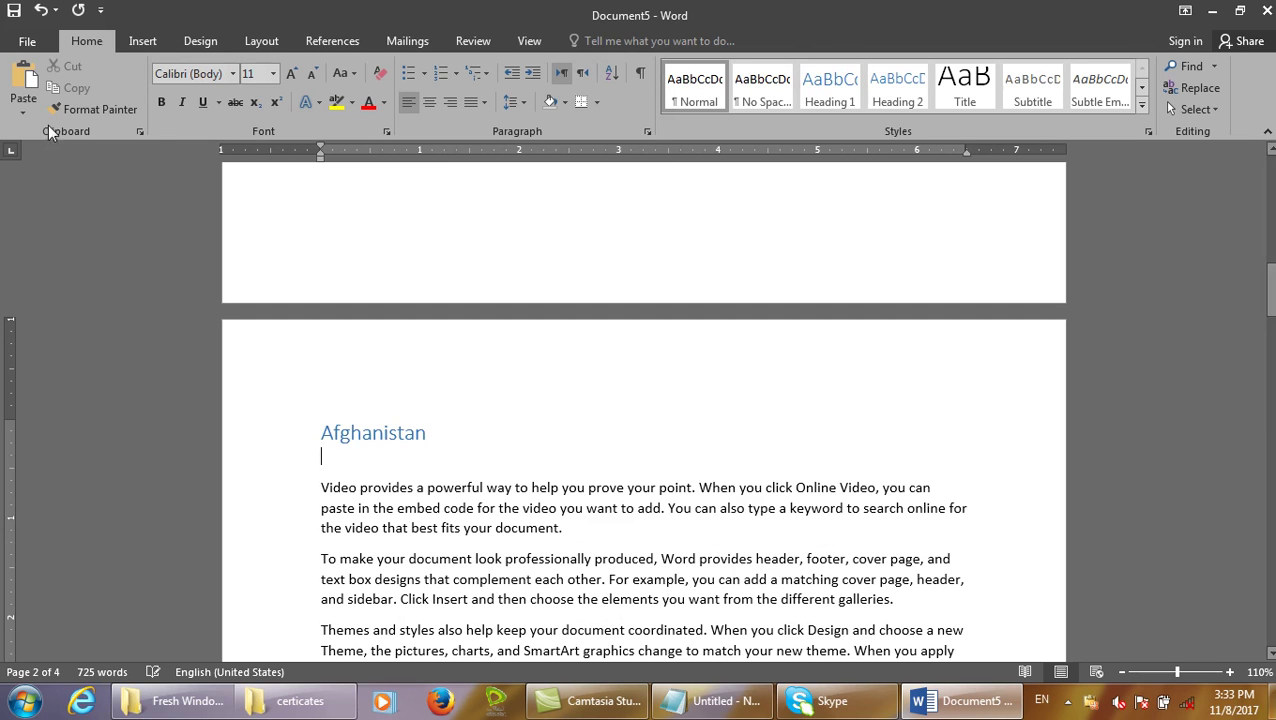
click(24, 110)
click(82, 187)
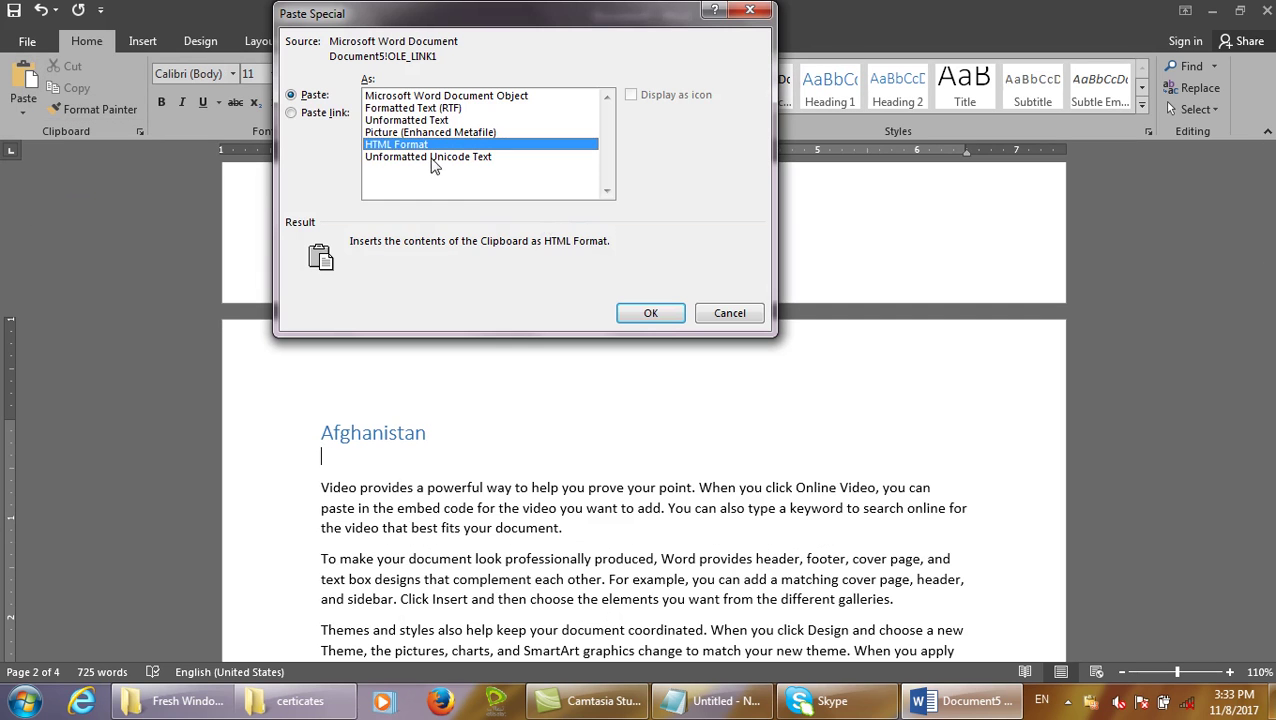
click(326, 113)
click(402, 96)
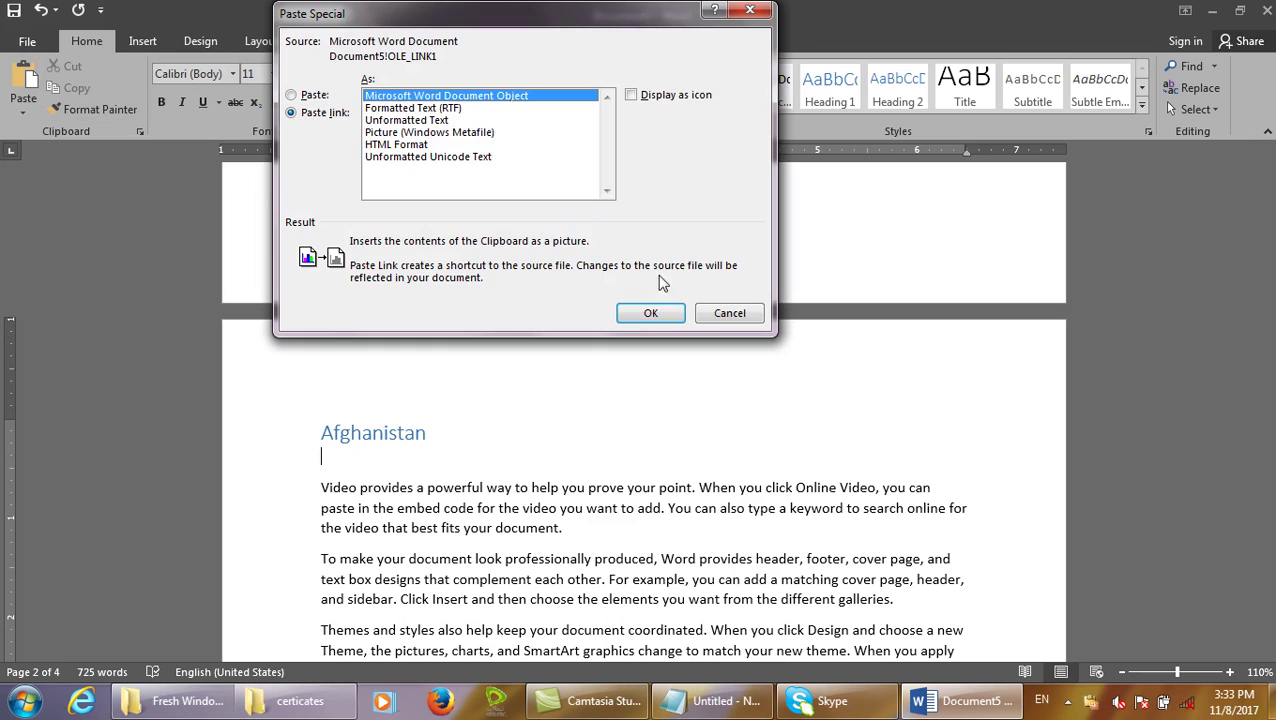
click(649, 313)
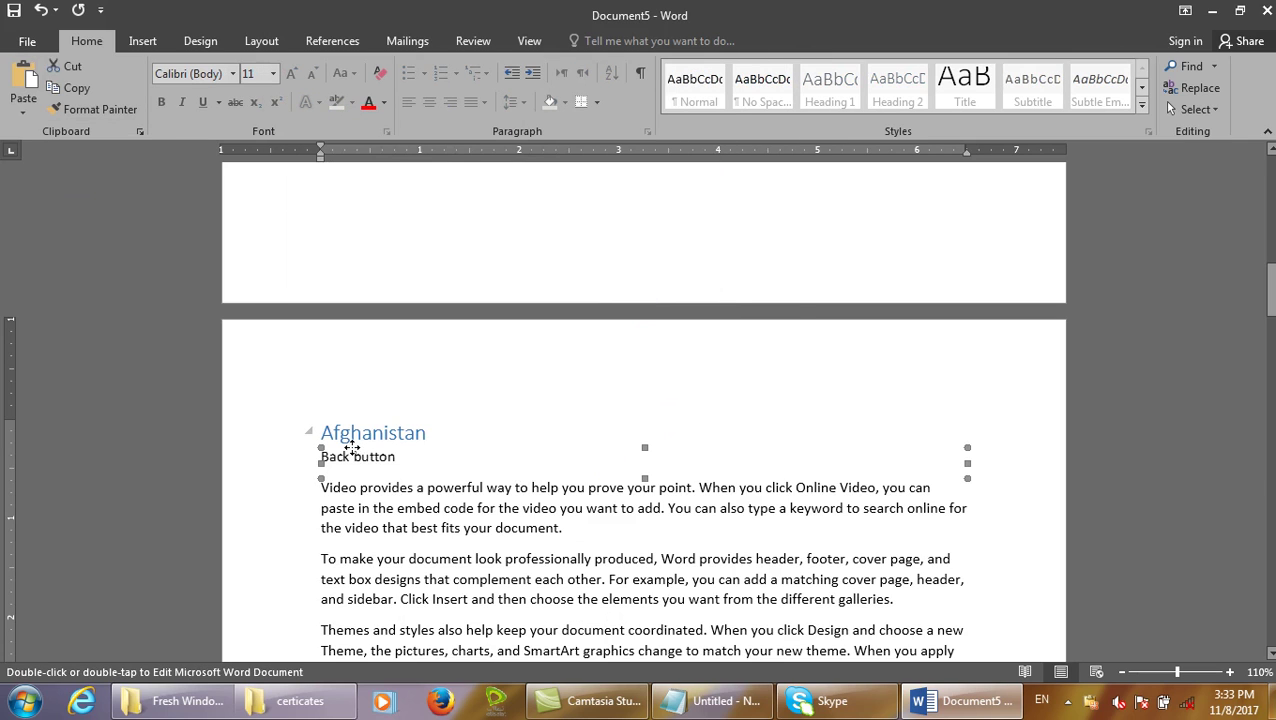
key(Delete)
key(Delete)
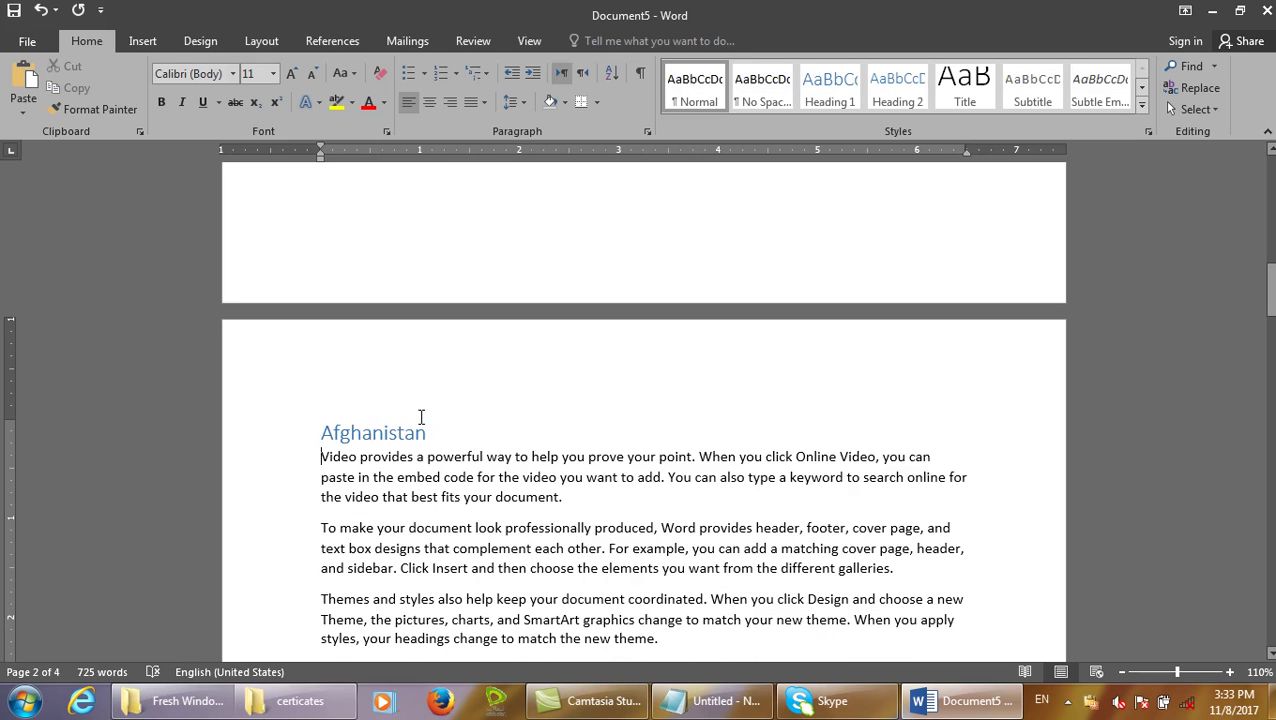
key(ctrl+Home)
mouse_move(330, 386)
mouse_down()
mouse_move(310, 387)
mouse_move(421, 393)
mouse_move(308, 396)
mouse_up()
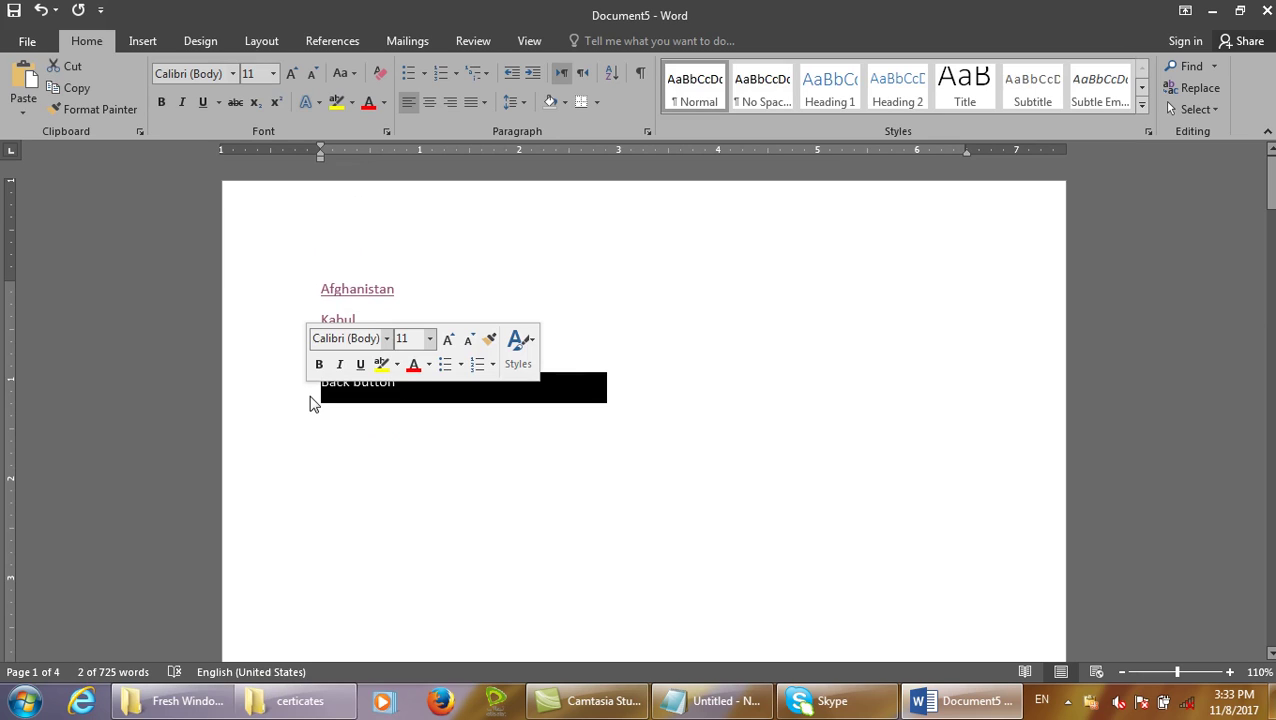
click(155, 42)
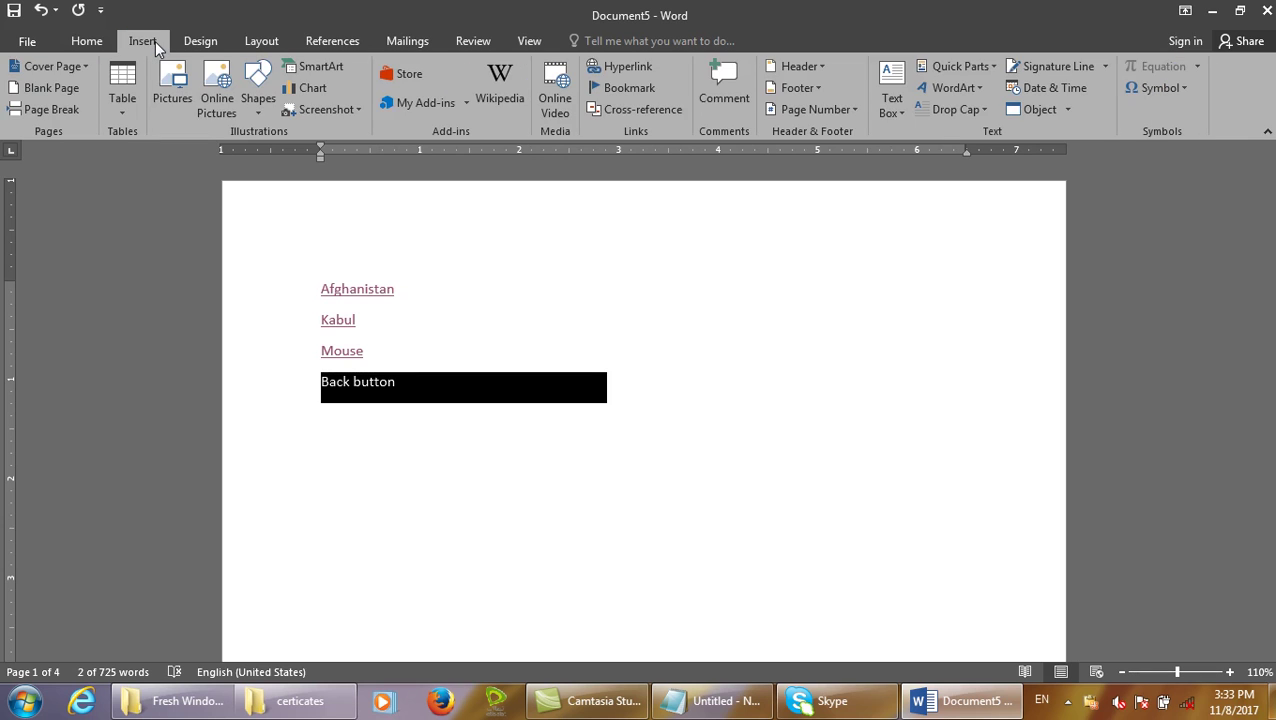
click(617, 70)
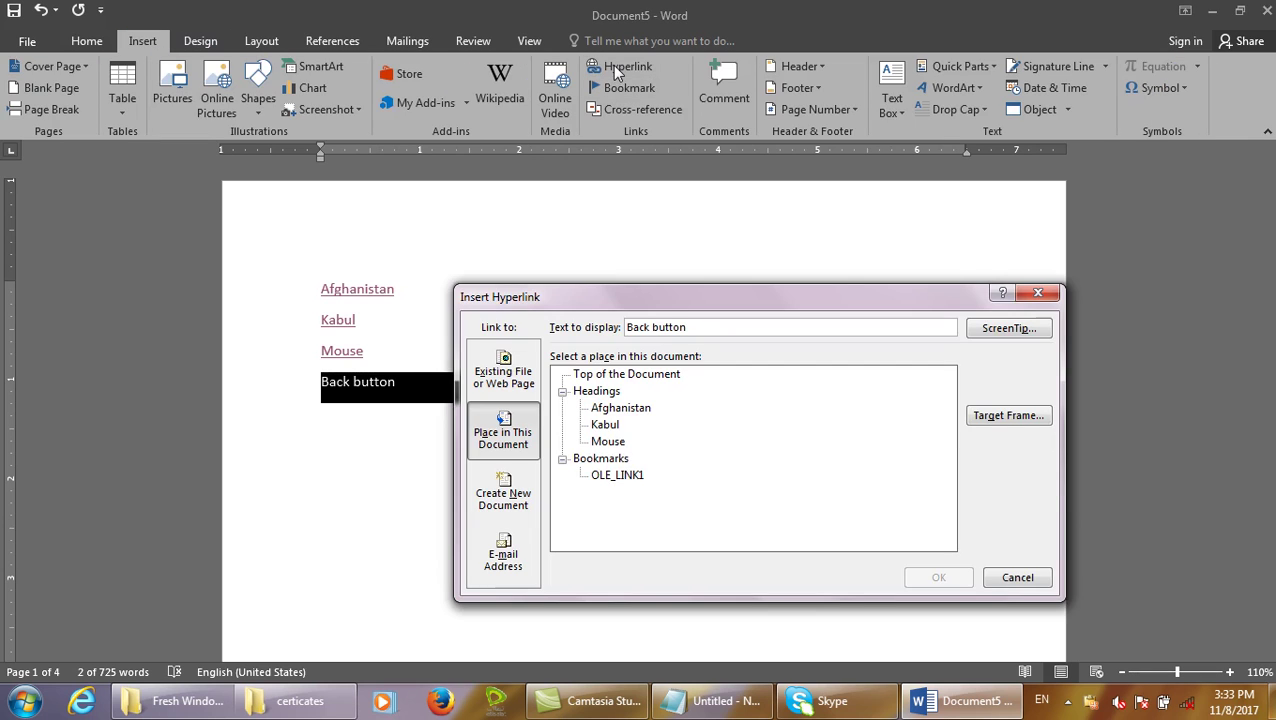
click(1029, 587)
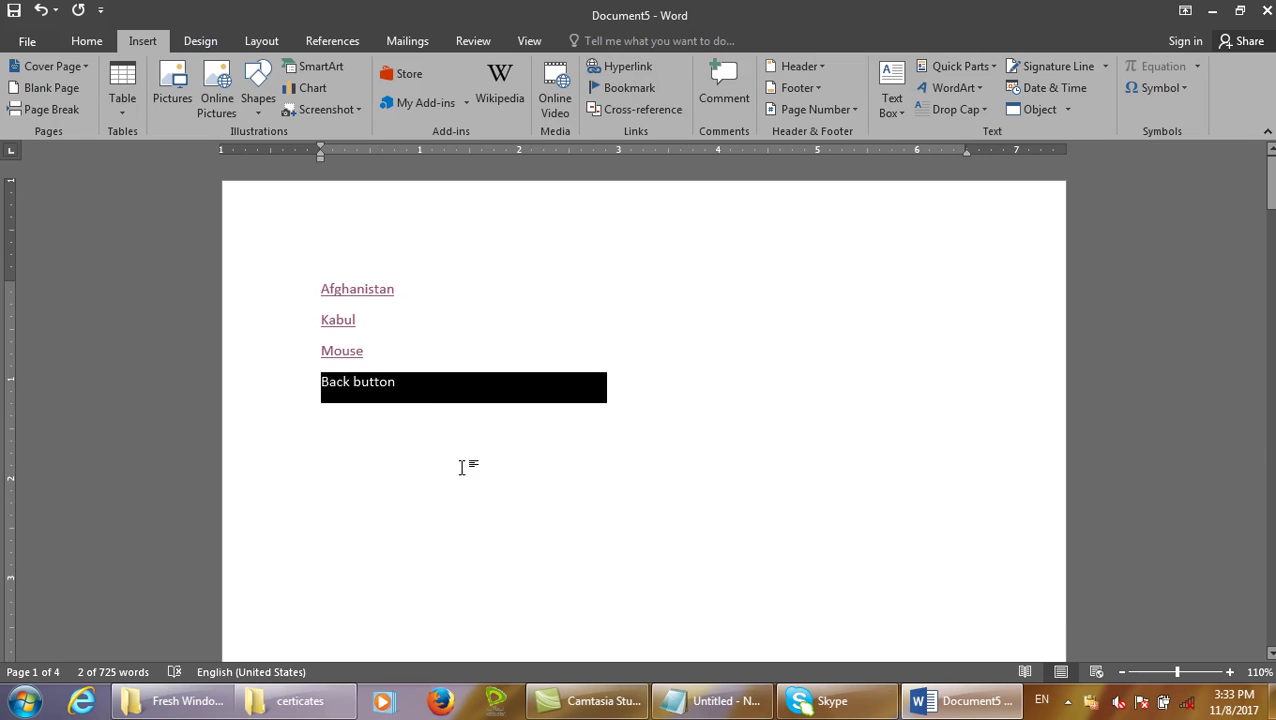
Apply the Heading 1 style to the "Back button" line on the first page.
click(430, 401)
key(shift+Home)
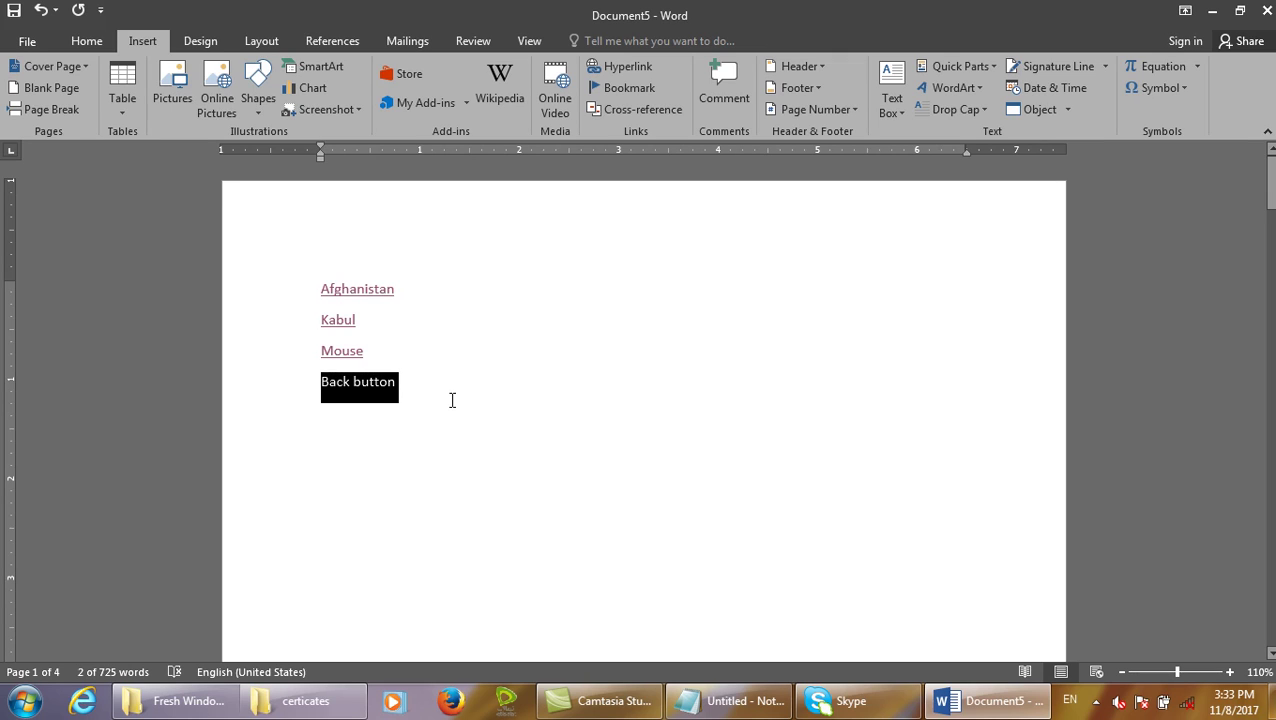
key(ctrl+alt+1)
Insert a hyperlink to the Back button heading on a new line below the Afghanistan heading.
scroll(430, 405, down, 10)
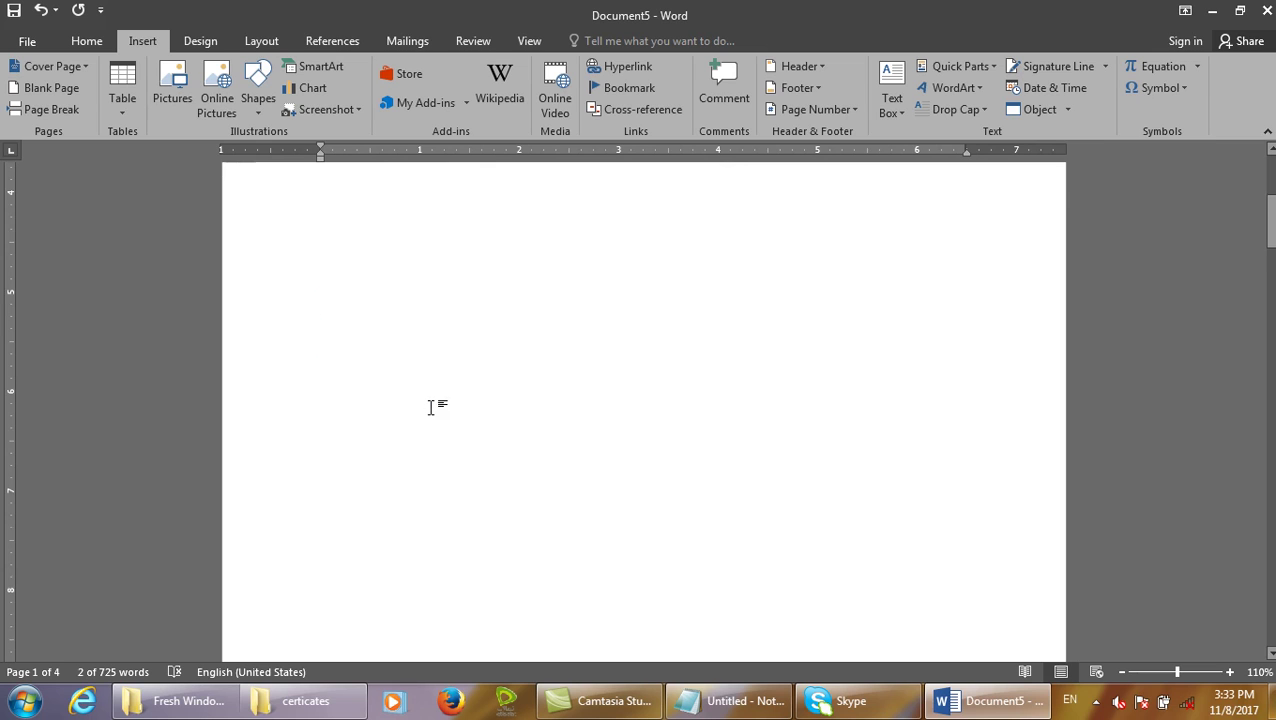
click(431, 433)
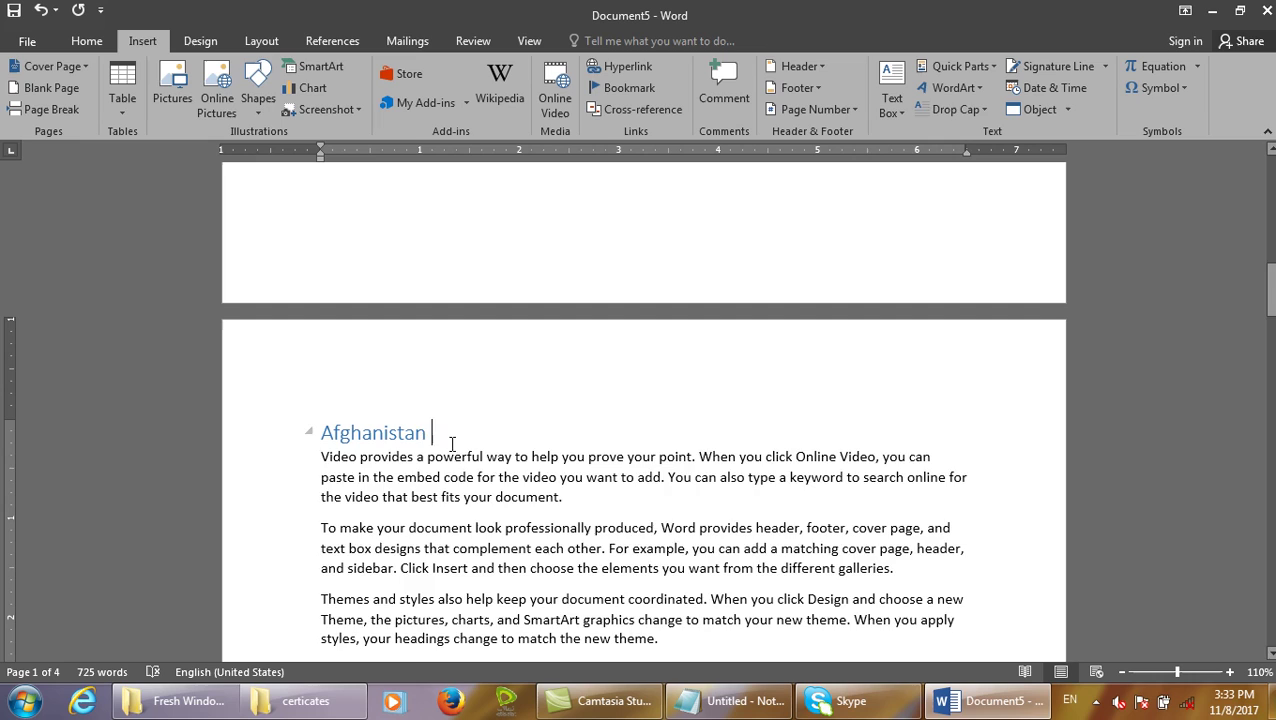
key(Return)
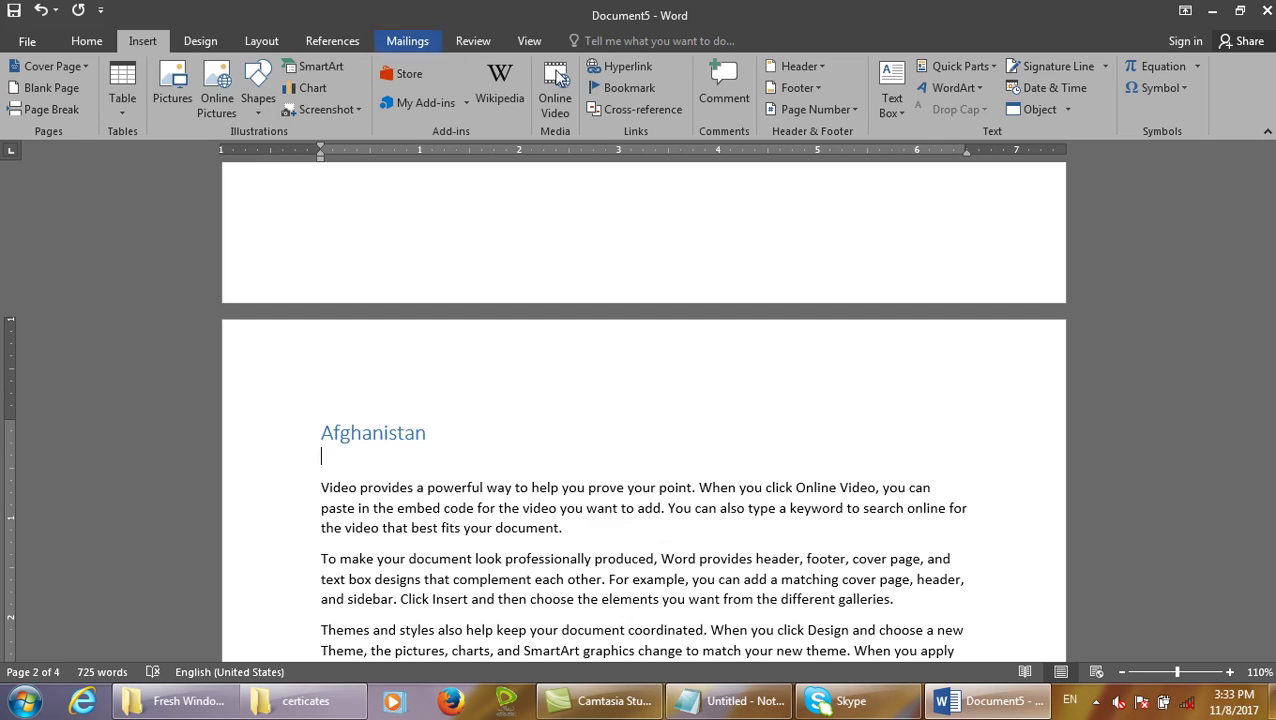
click(628, 68)
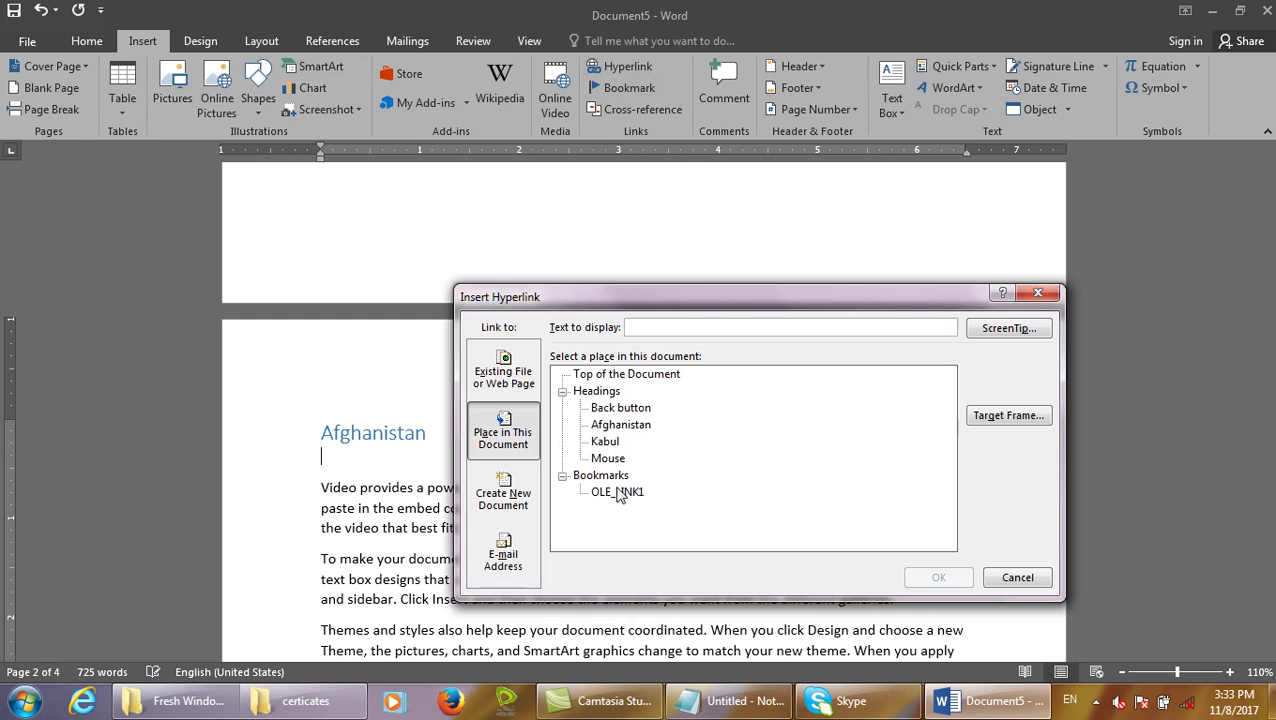
click(620, 410)
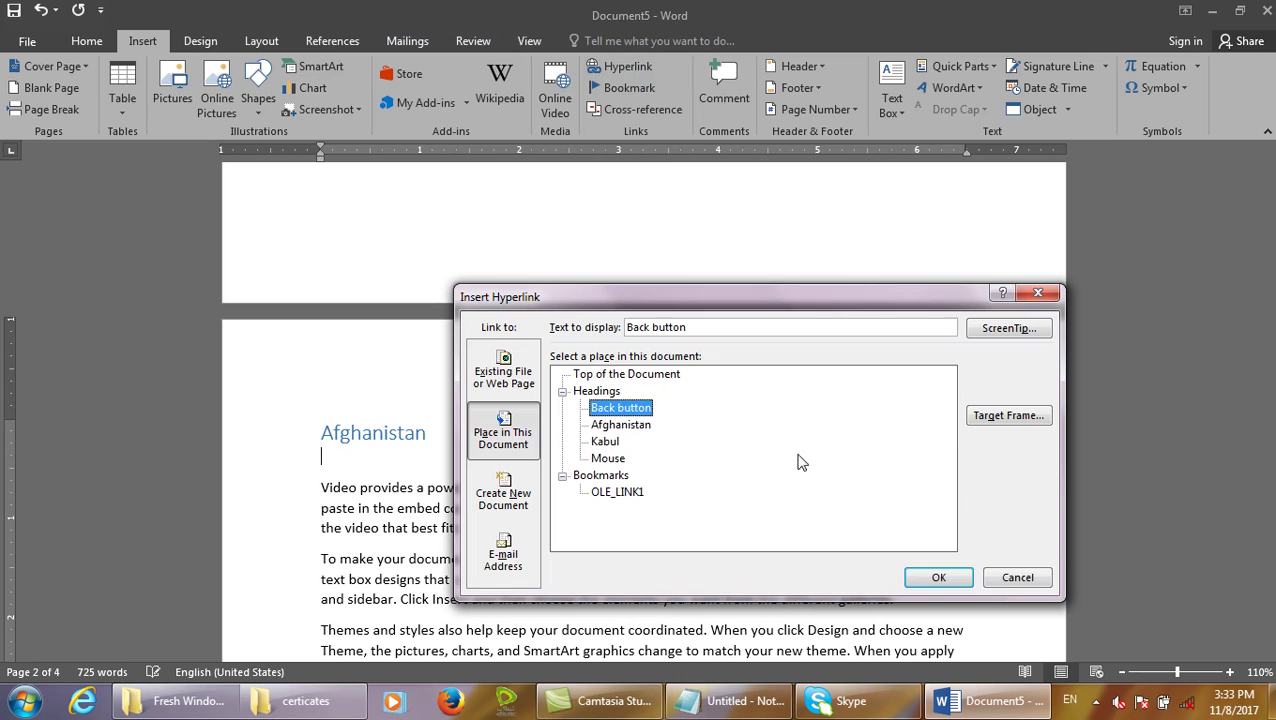
click(936, 578)
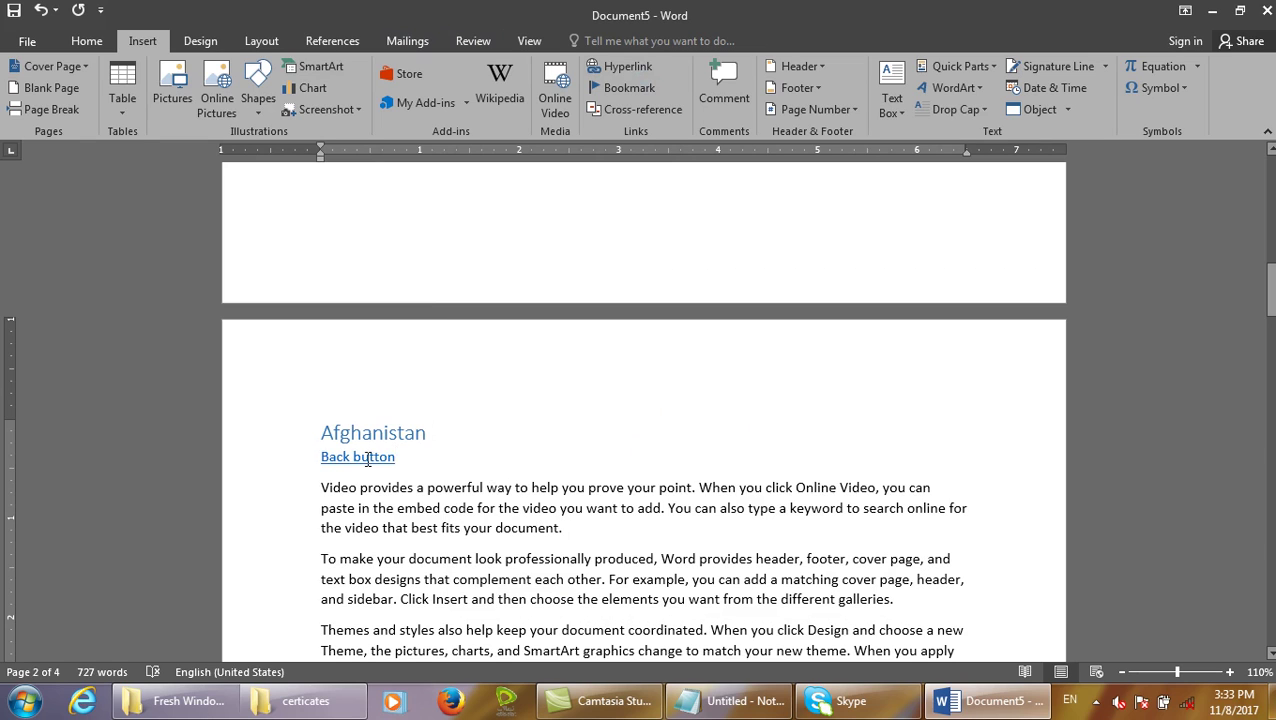
Test the Back button and Afghanistan links by following each, and check the places in this document available for hyperlinks.
click(364, 460)
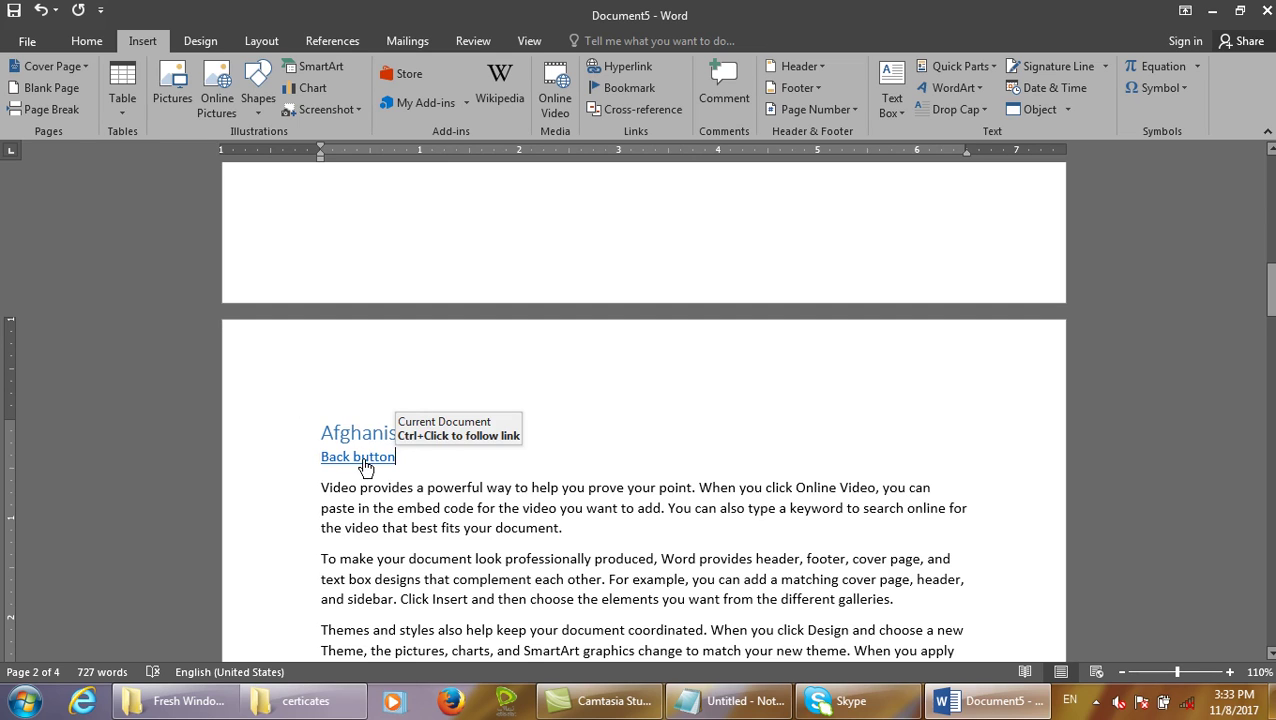
ctrl+click(364, 460)
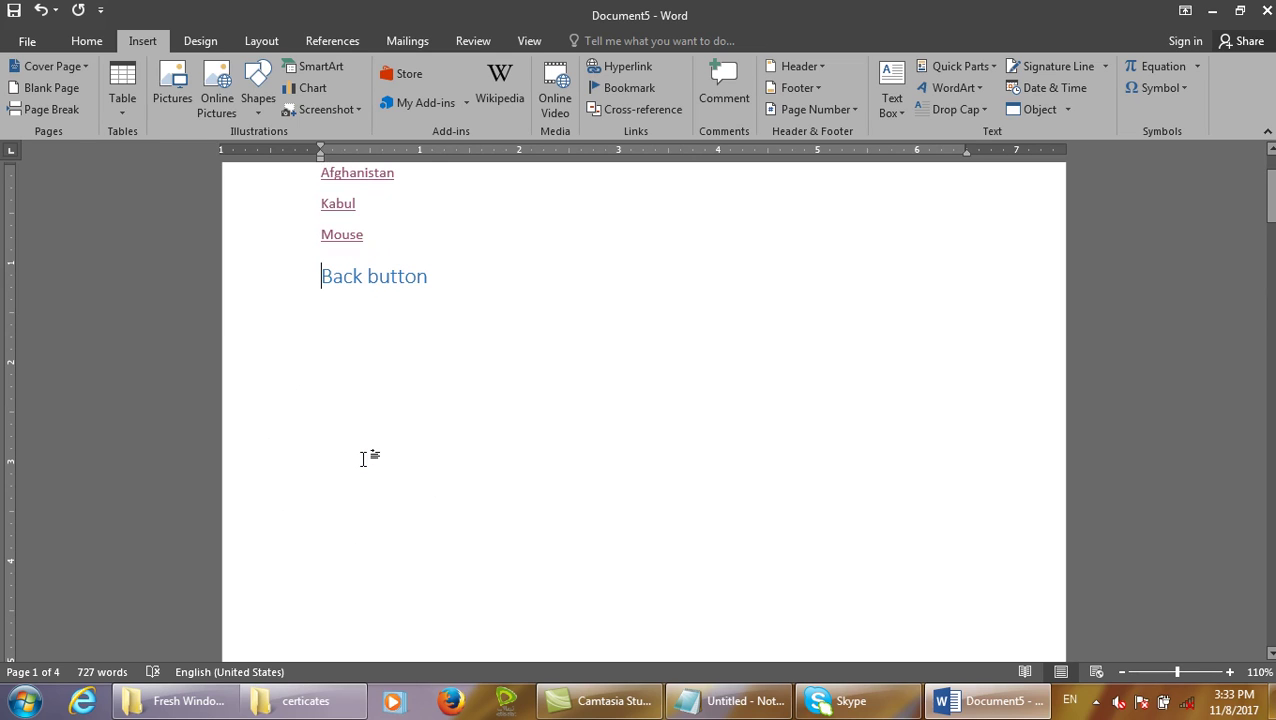
ctrl+click(373, 174)
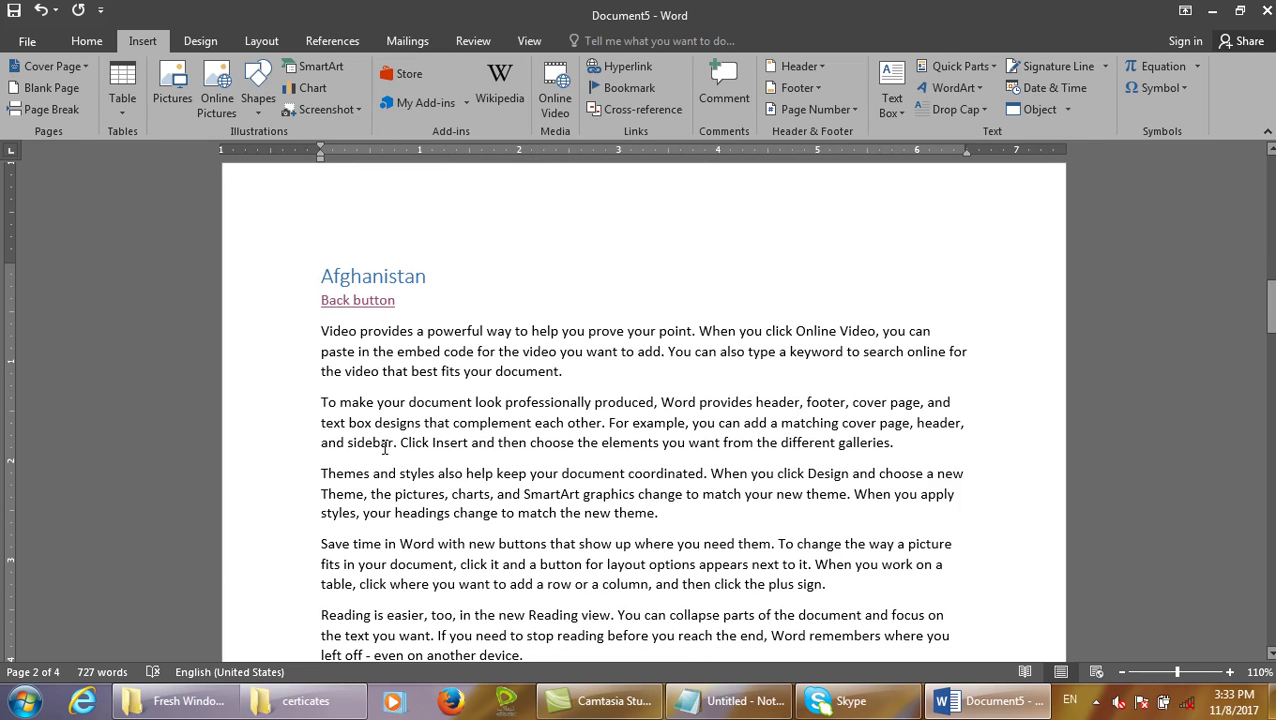
click(629, 72)
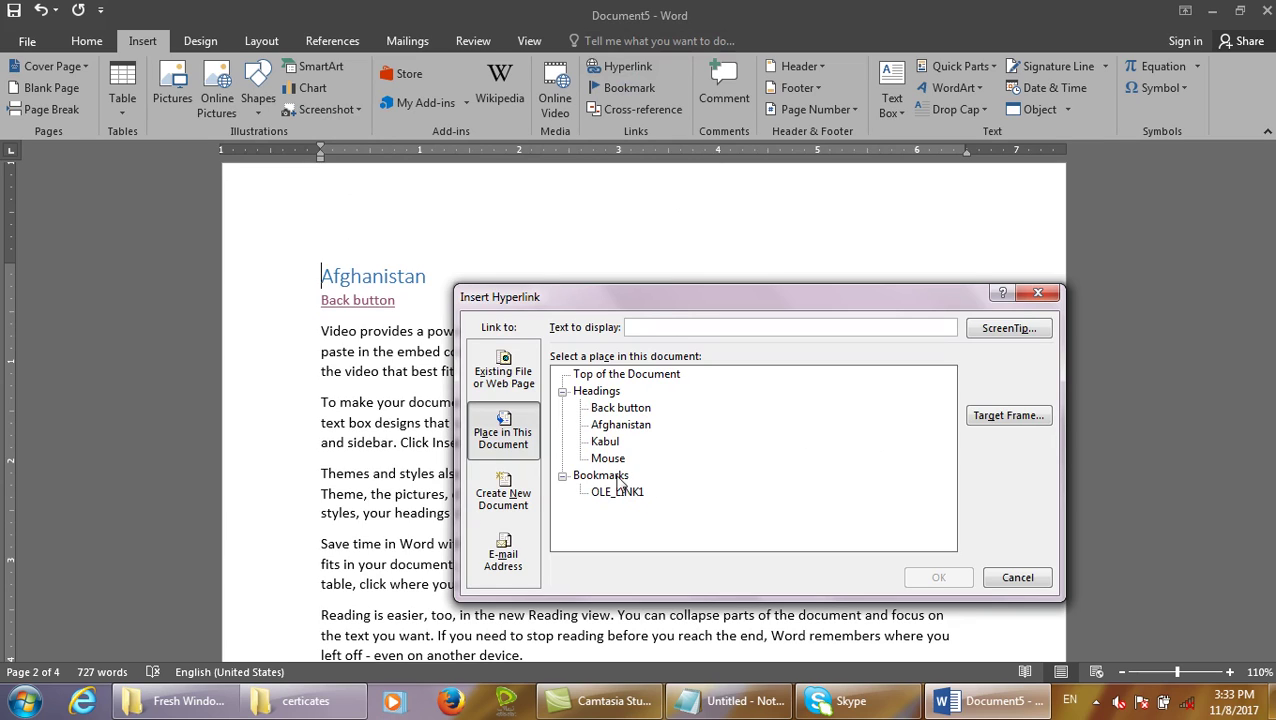
click(1003, 585)
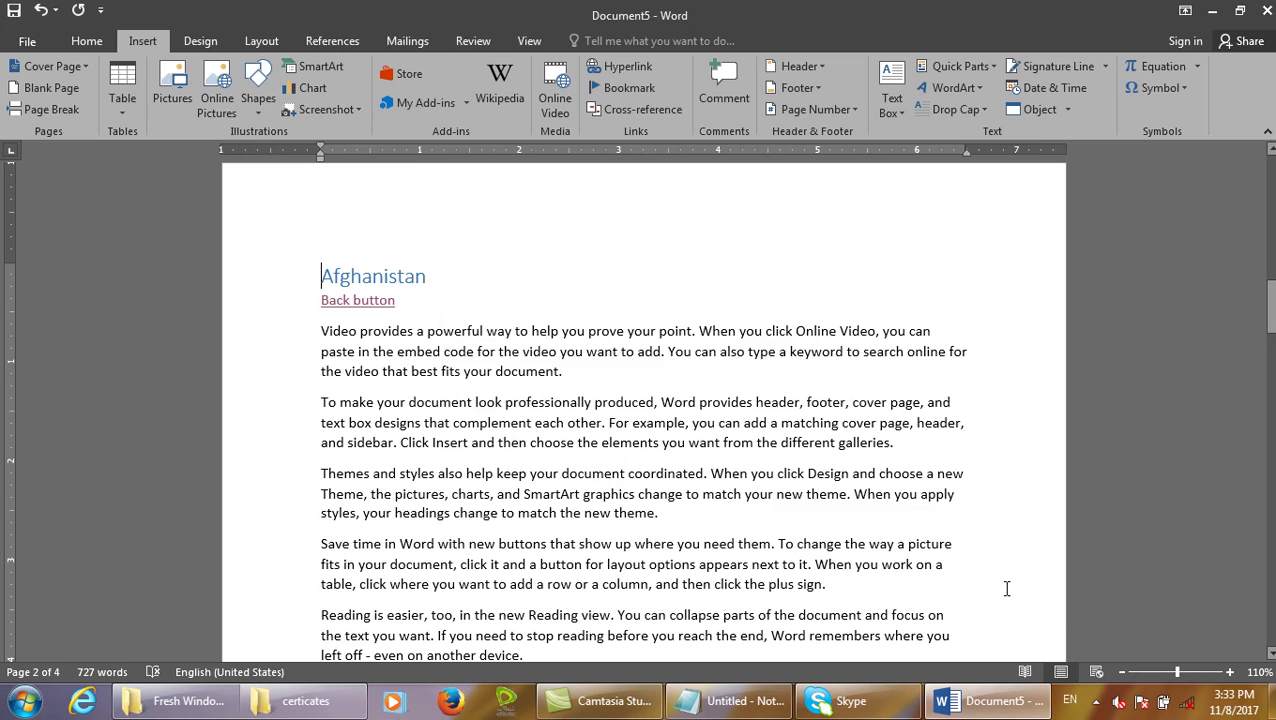
Close the document without saving and create a new blank document.
key(ctrl+w)
key(n)
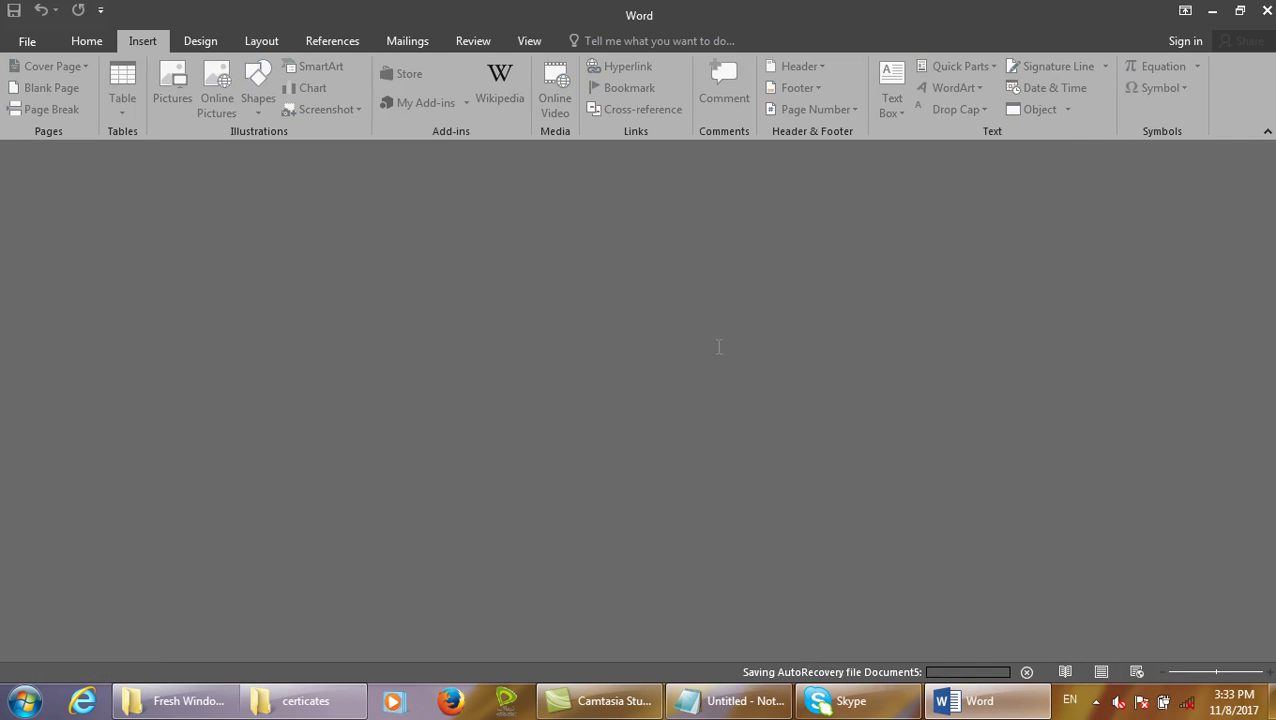
key(ctrl+n)
click(142, 40)
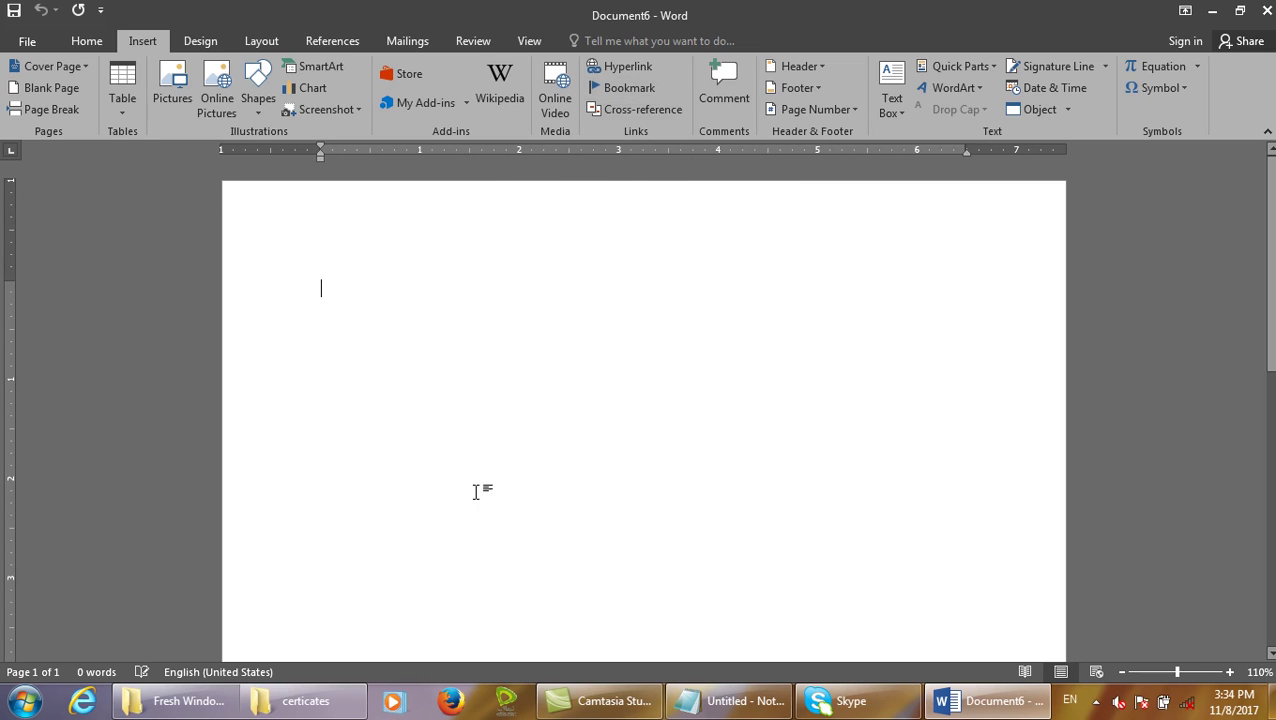
Fill the blank document with sample text using the formula =rand(600).
text(=rand)
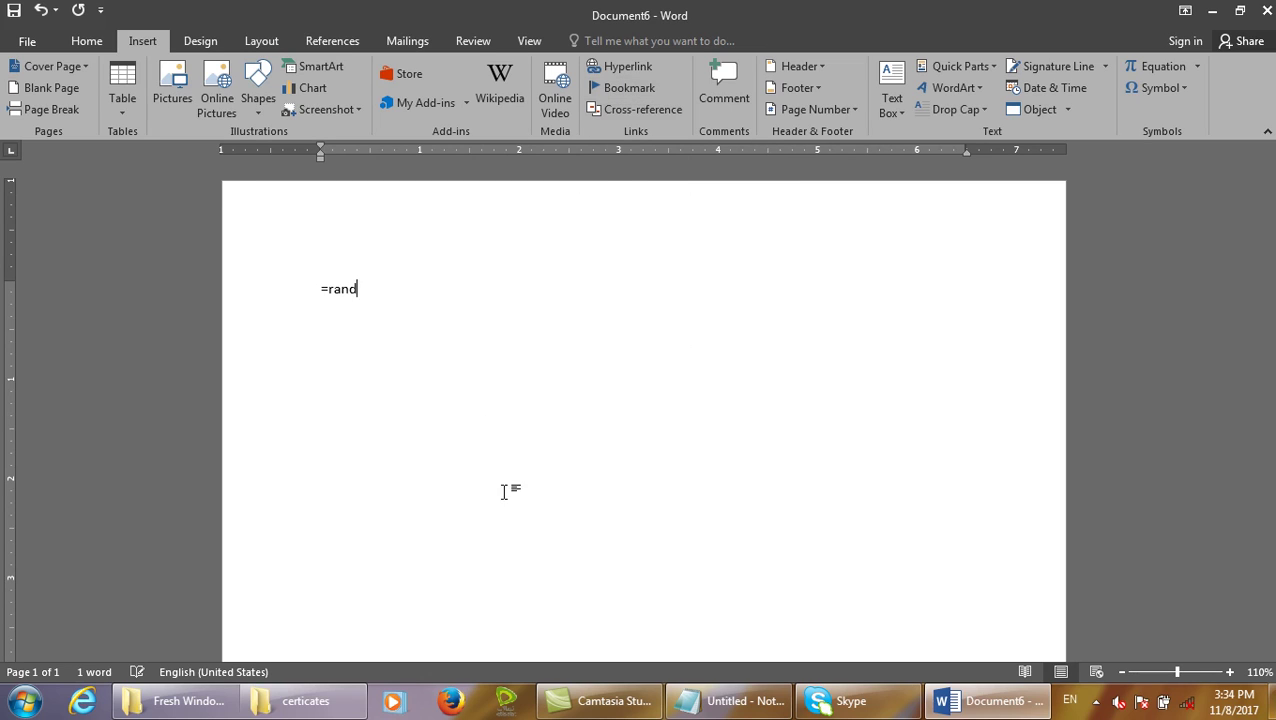
text((600))
key(Return)
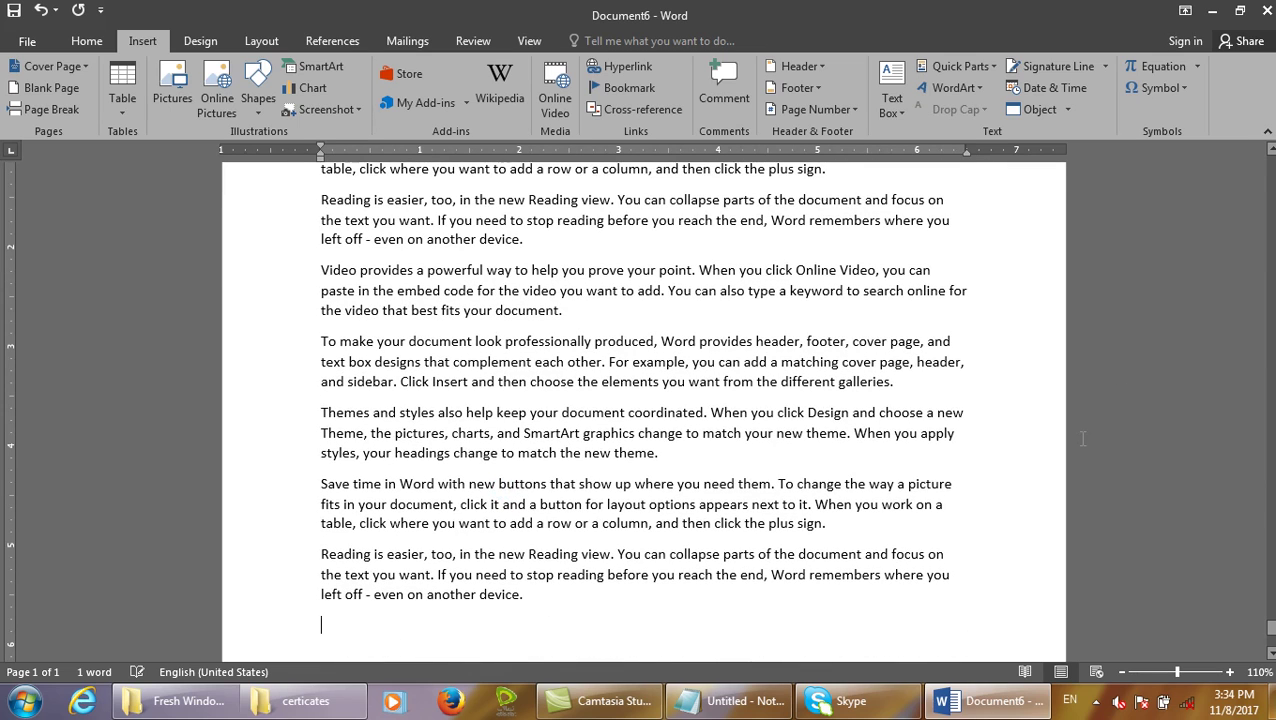
Format the last "Themes and styles" paragraph as bold red text.
drag(658, 452, 309, 420)
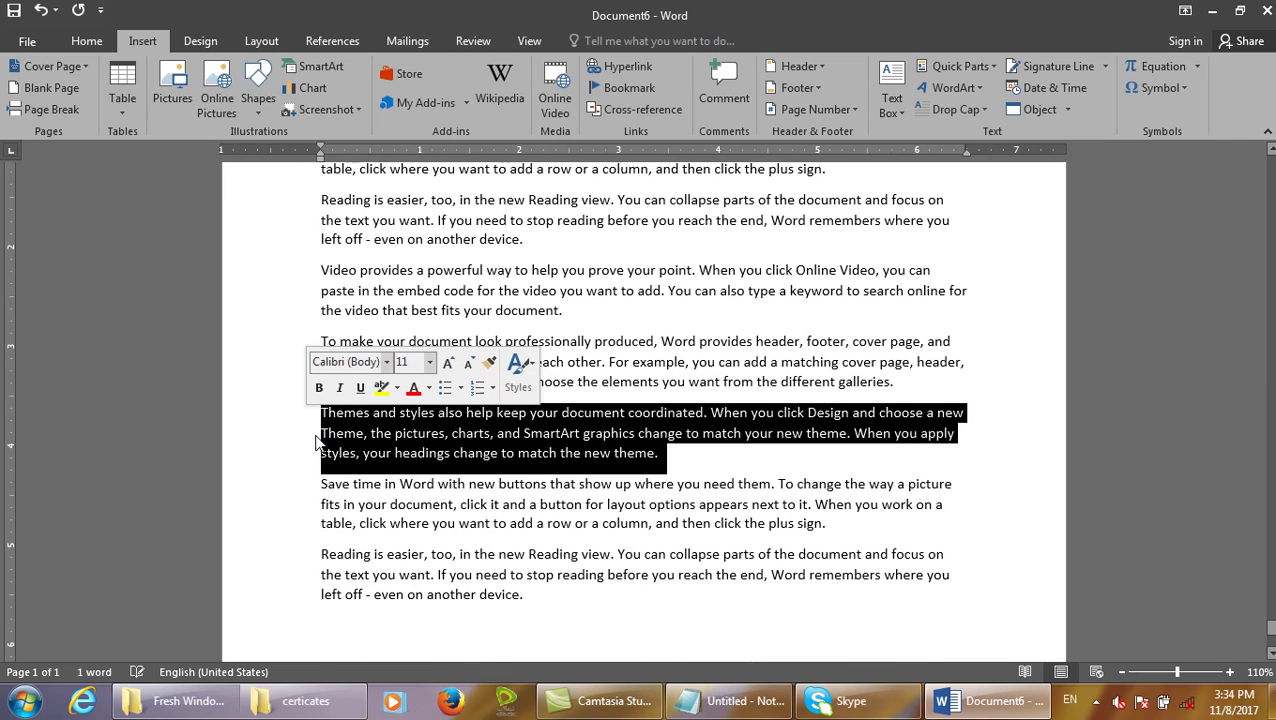
click(86, 41)
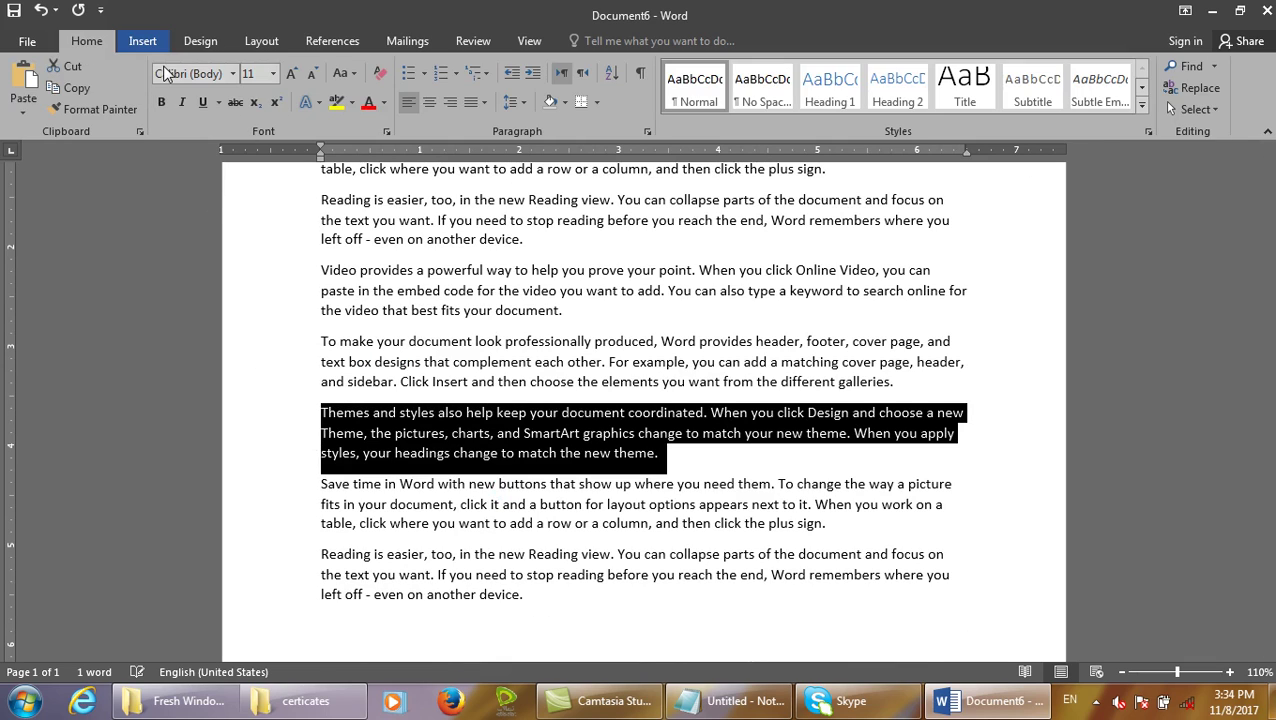
click(367, 104)
click(161, 102)
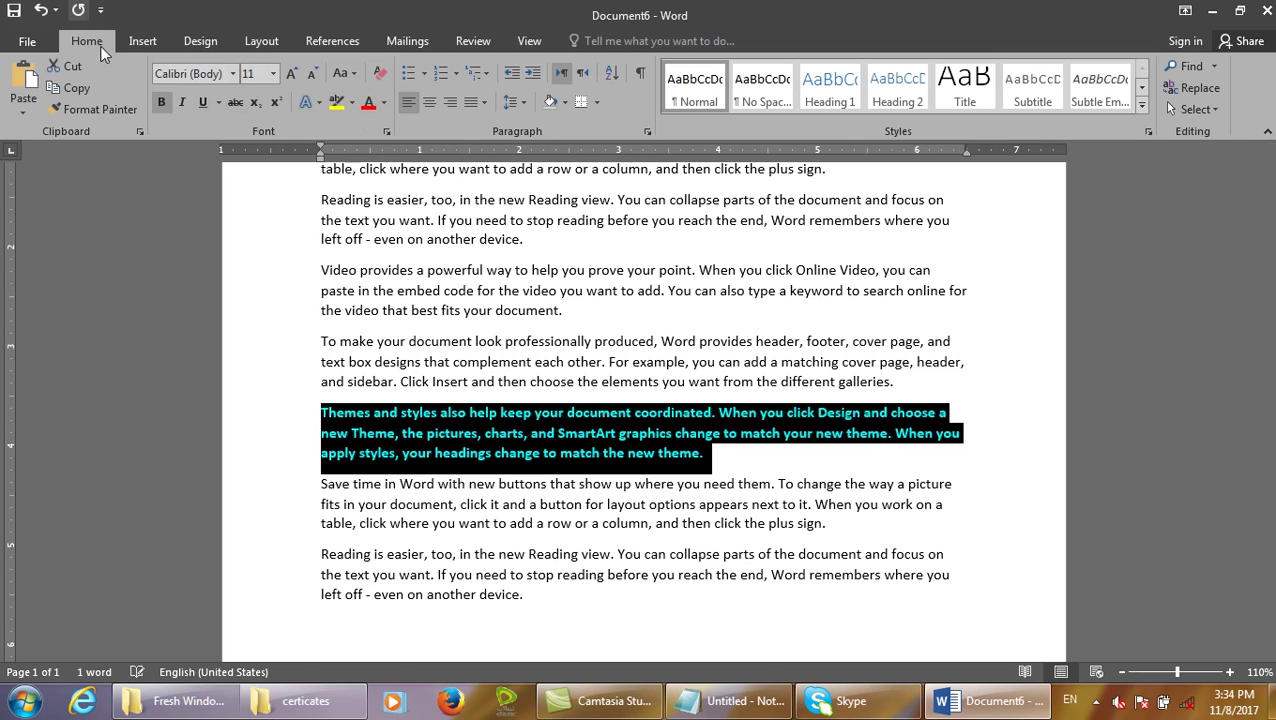
Open the Bookmark dialog for the red paragraph and move it lower over the page.
click(143, 41)
click(627, 89)
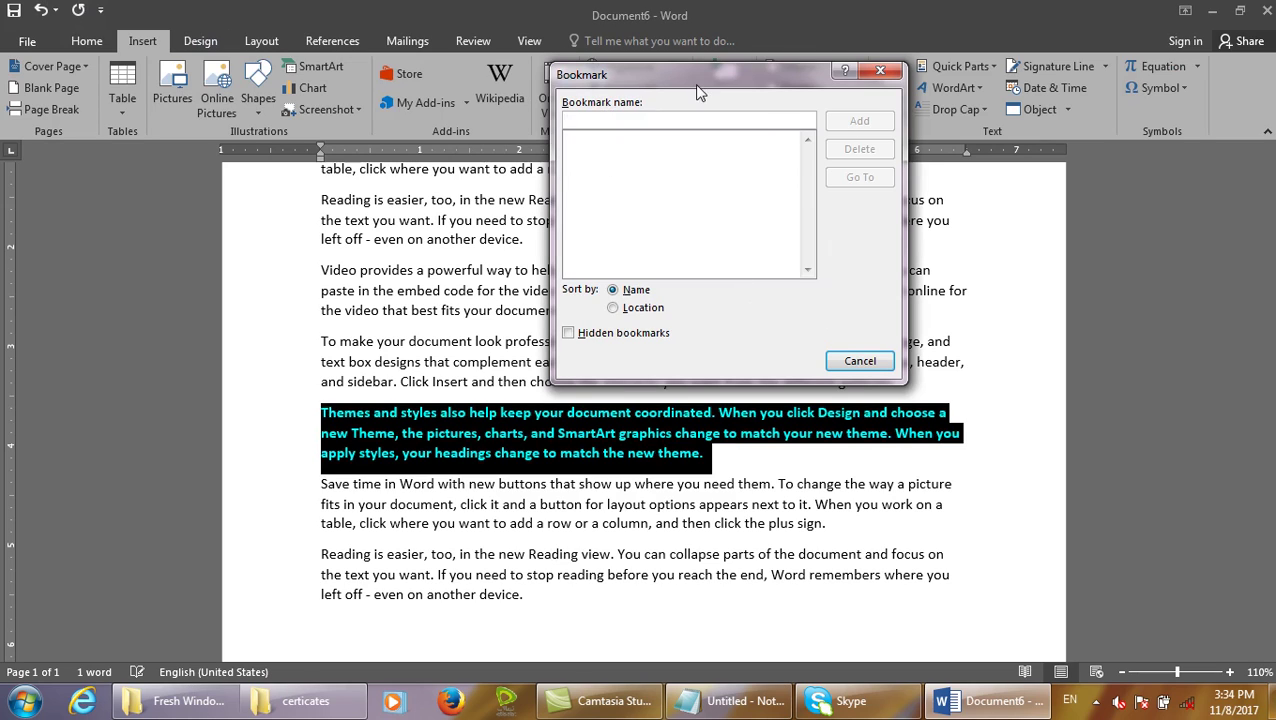
drag(698, 78, 689, 175)
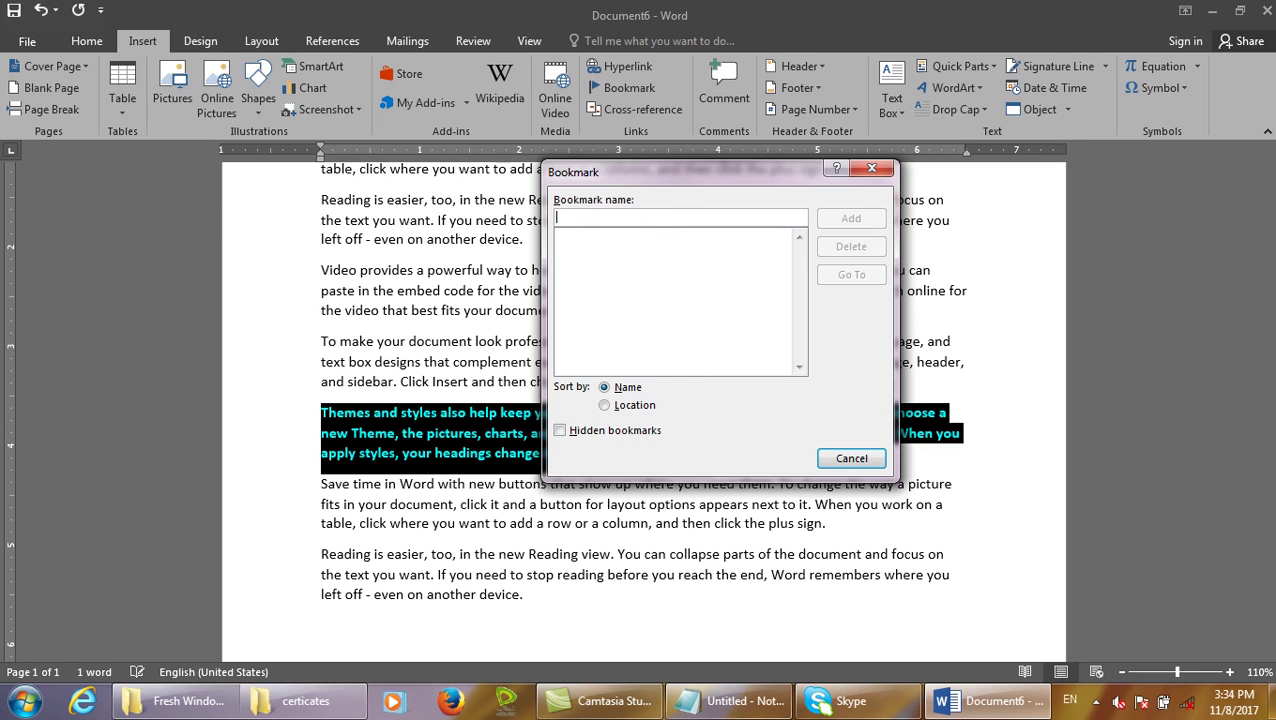
Switch to Notepad, add the lines "Number" and "text space" below the Hyperlink line, and return to Word.
key(alt+Tab)
click(535, 228)
click(571, 337)
click(598, 296)
key(Return)
text(Number)
key(Return)
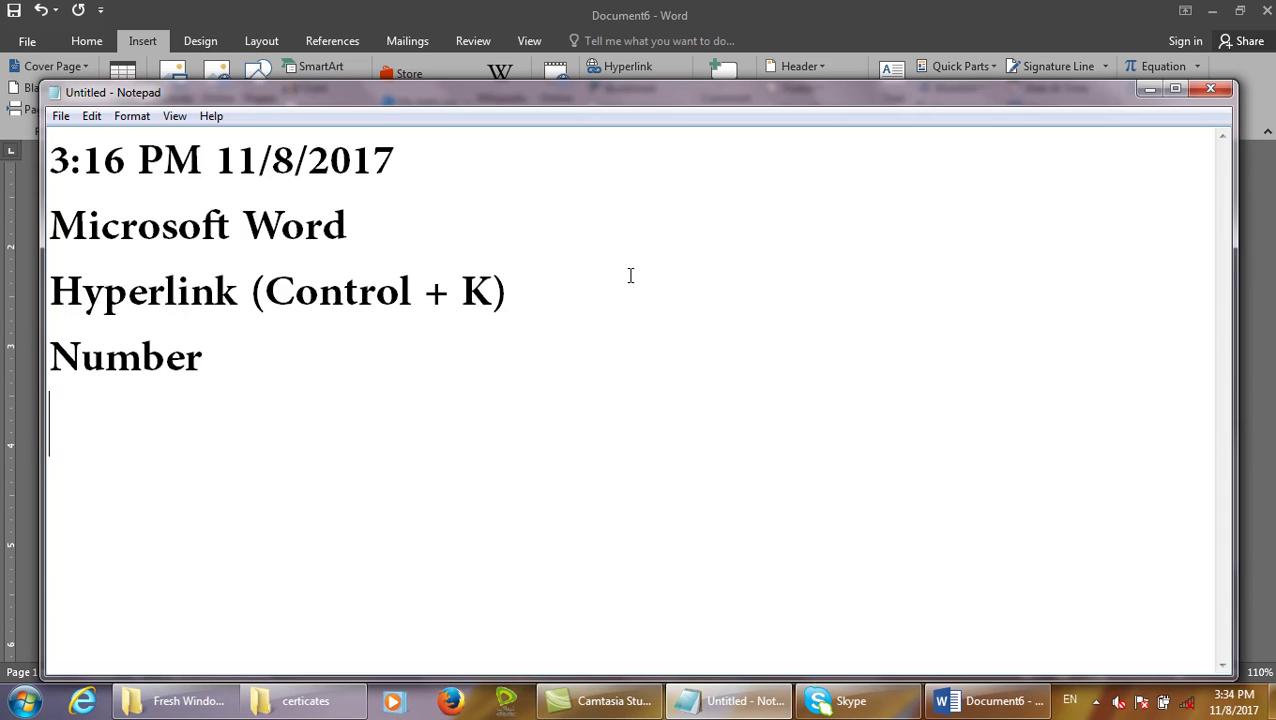
text(text space)
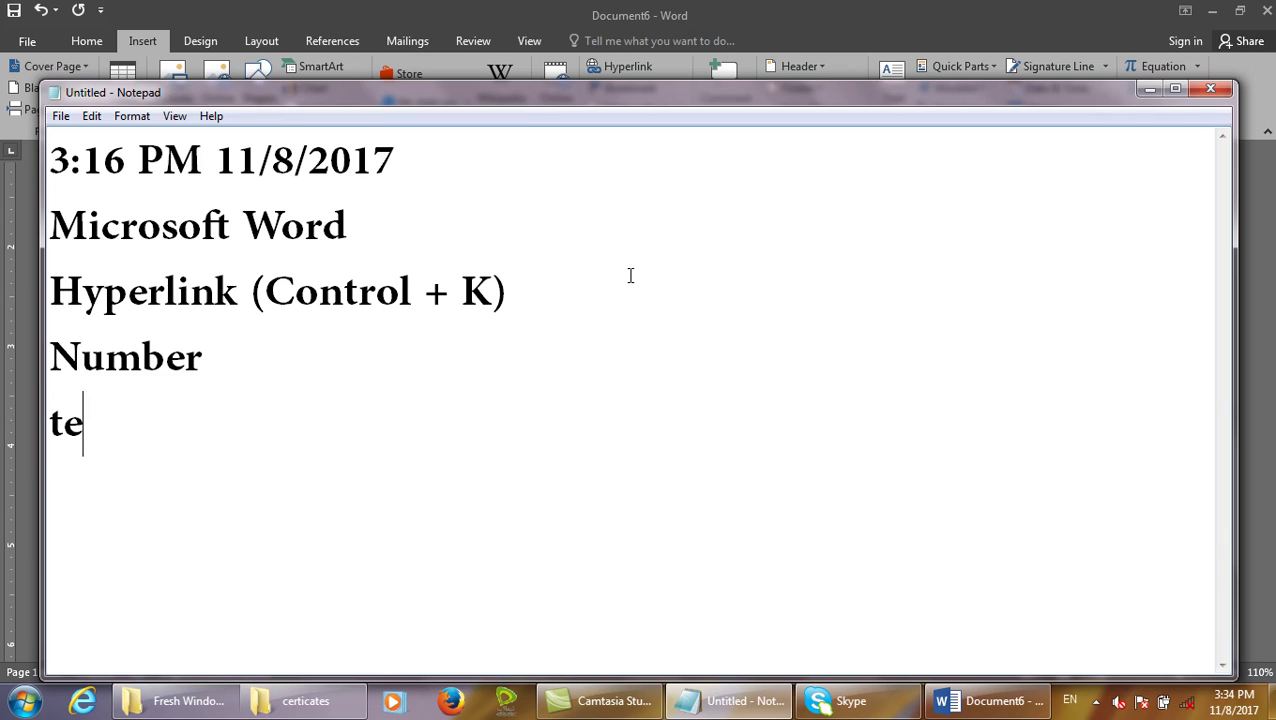
key(Return)
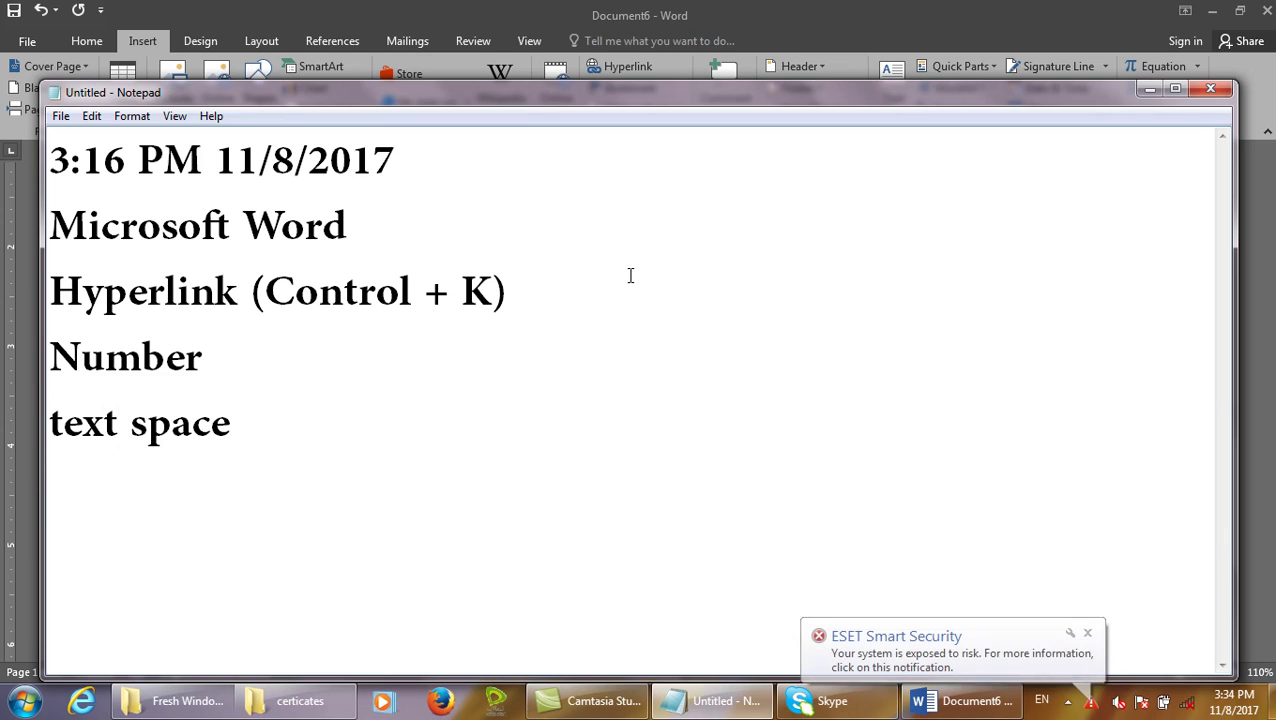
click(1149, 89)
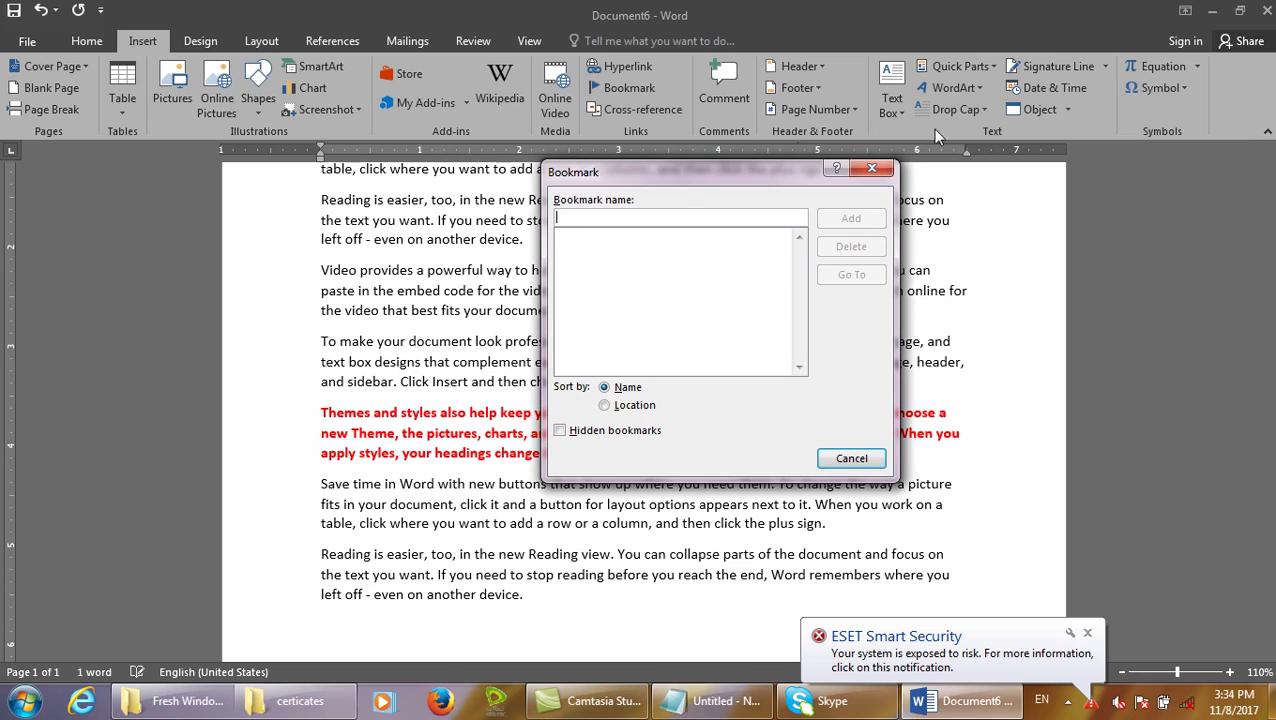
Try the all-digit bookmark name 453453454 and a two-word name containing a space.
text(453453454)
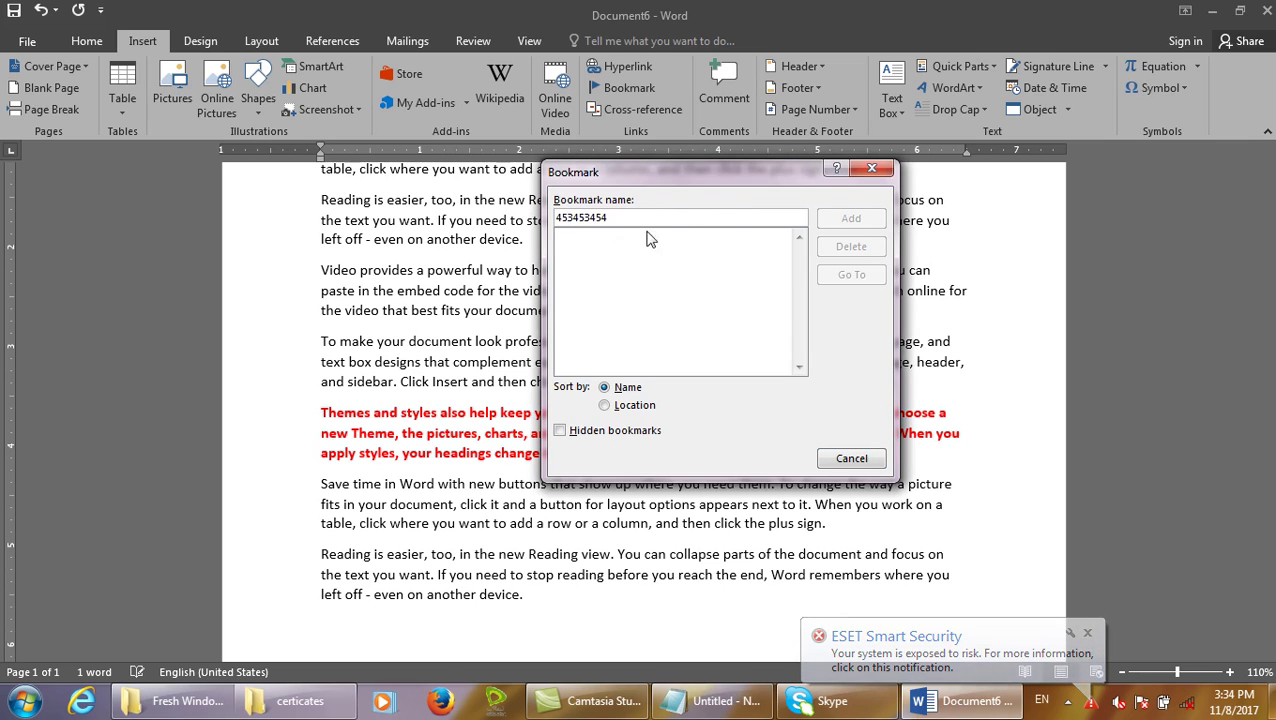
drag(672, 219, 432, 155)
text(khan jna)
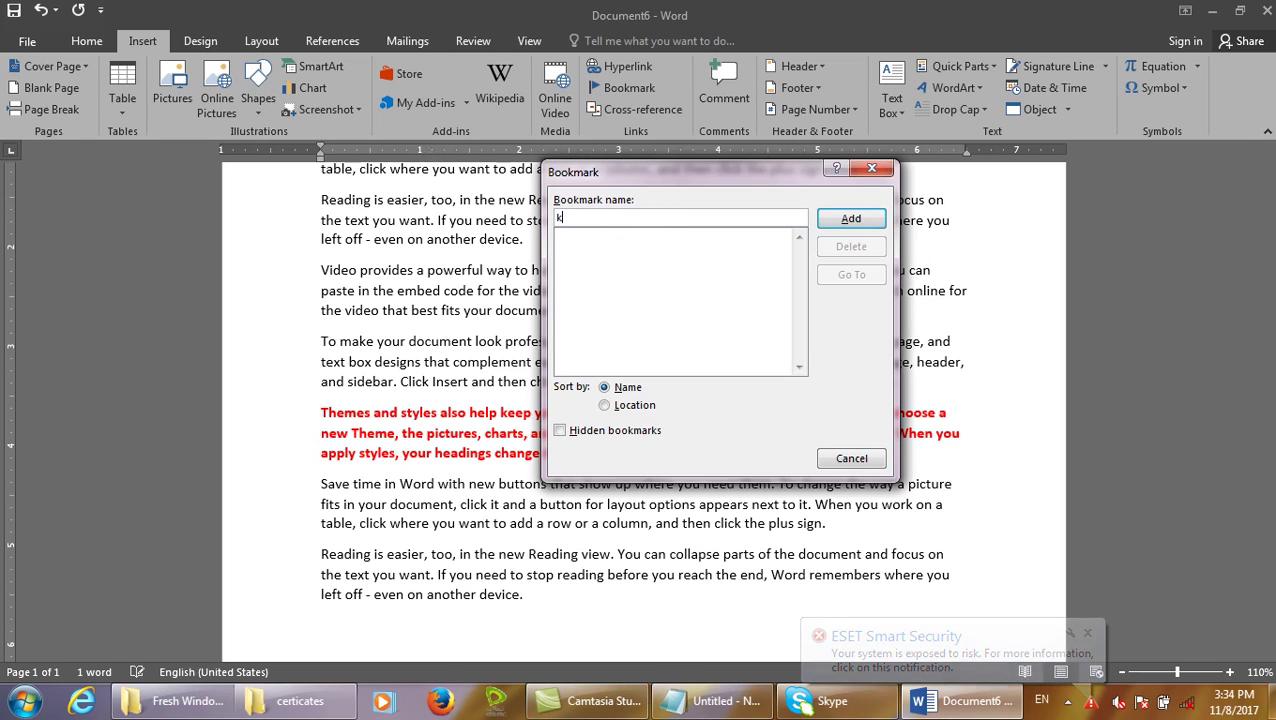
key(BackSpace)
text(an jan)
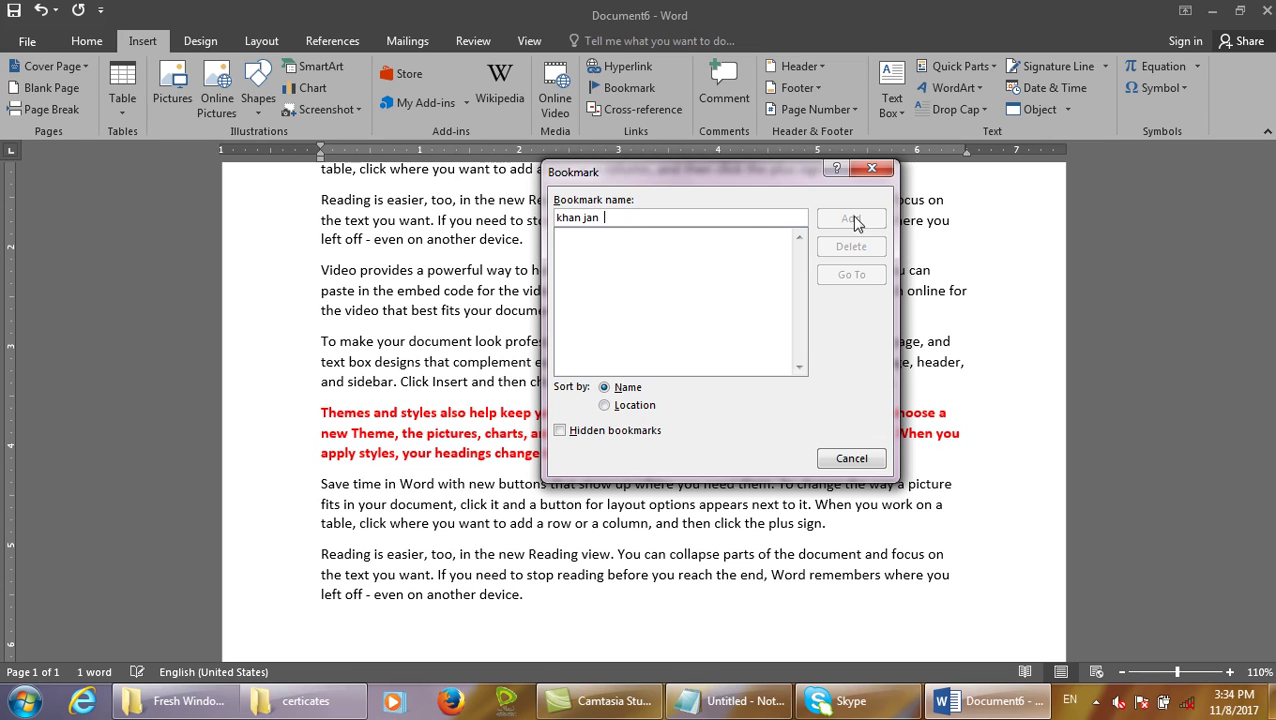
Add a bookmark named first to the red paragraph.
key(ctrl+a)
text(first)
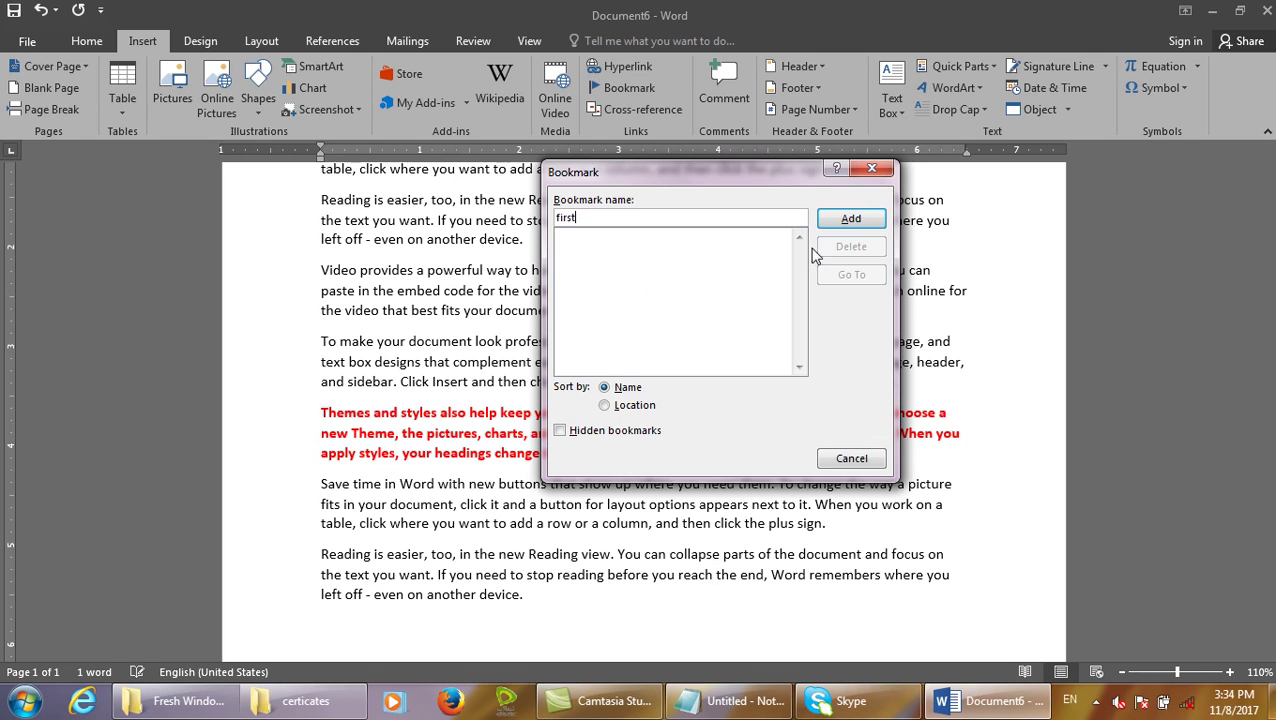
click(851, 219)
key(ctrl+z)
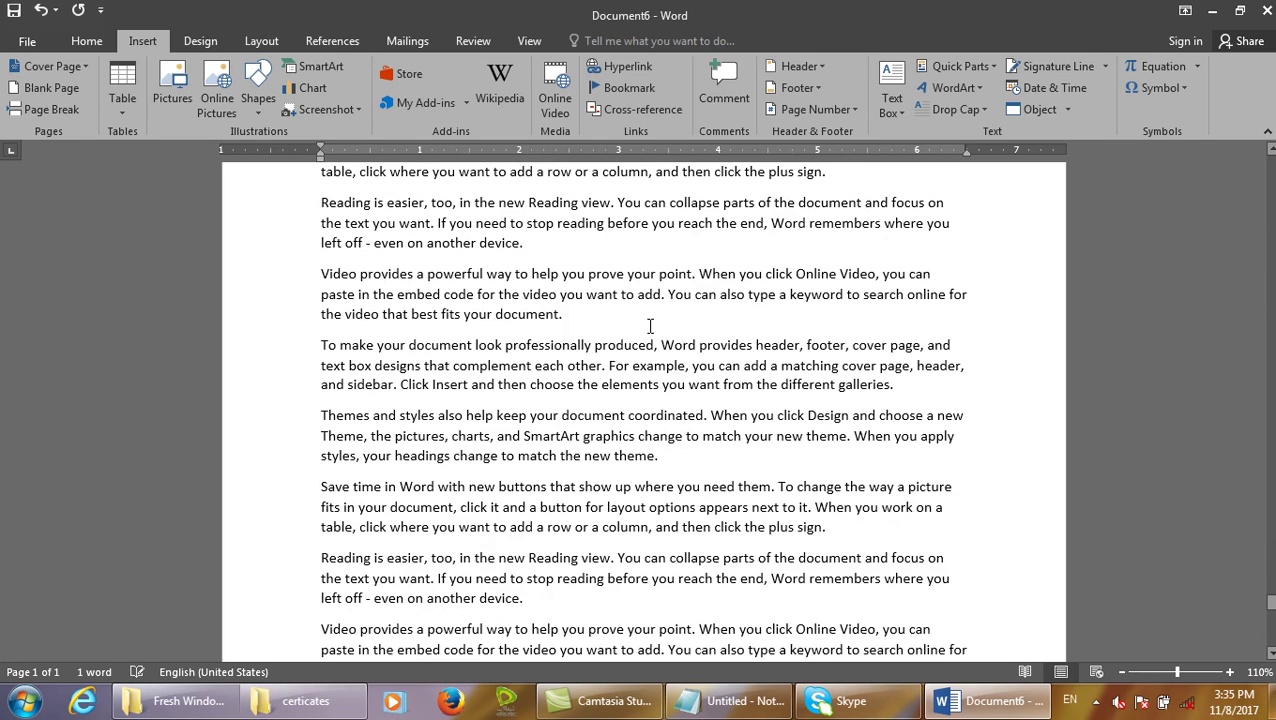
Format a "Video provides a powerful way" paragraph further up the document as bold dark blue text.
drag(563, 314, 312, 282)
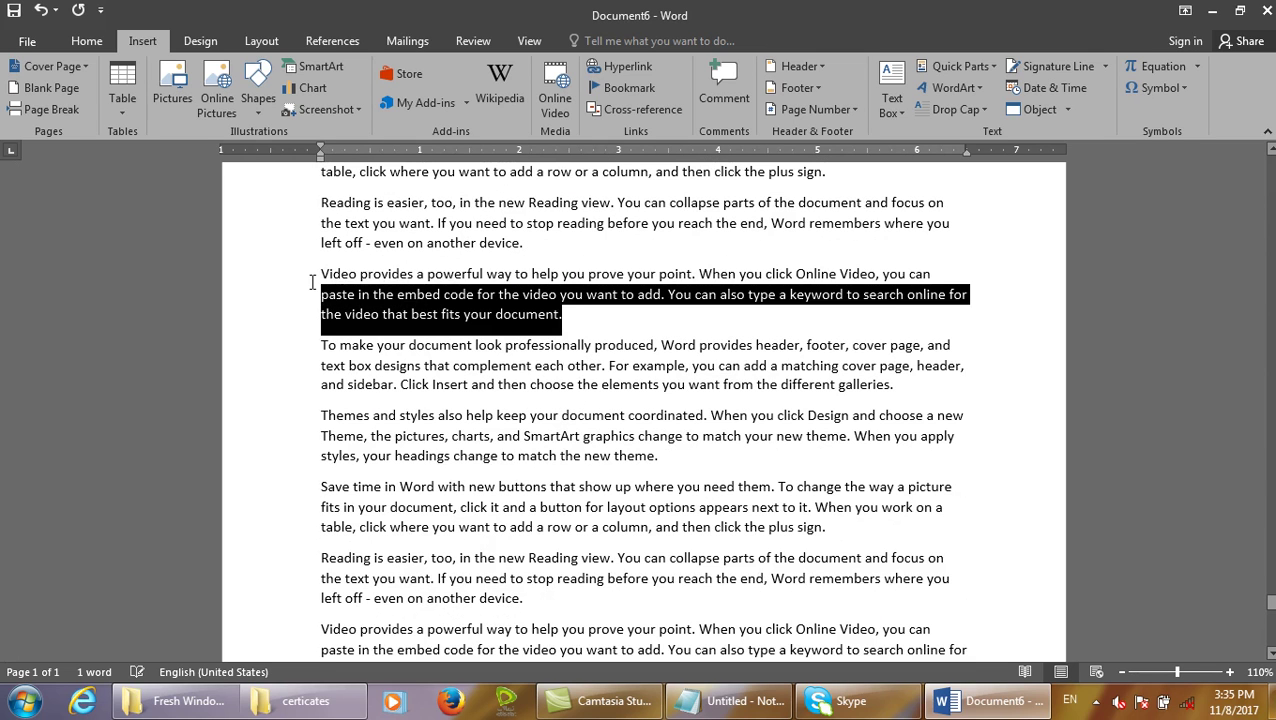
click(87, 41)
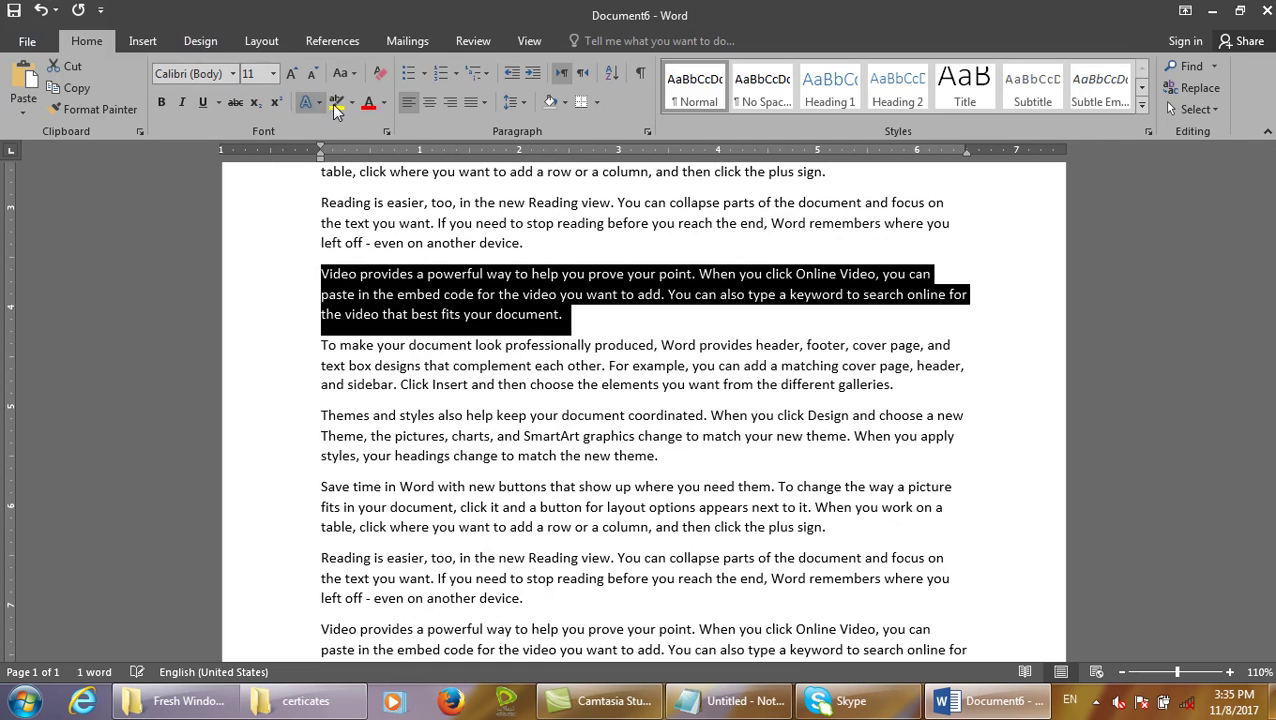
click(384, 102)
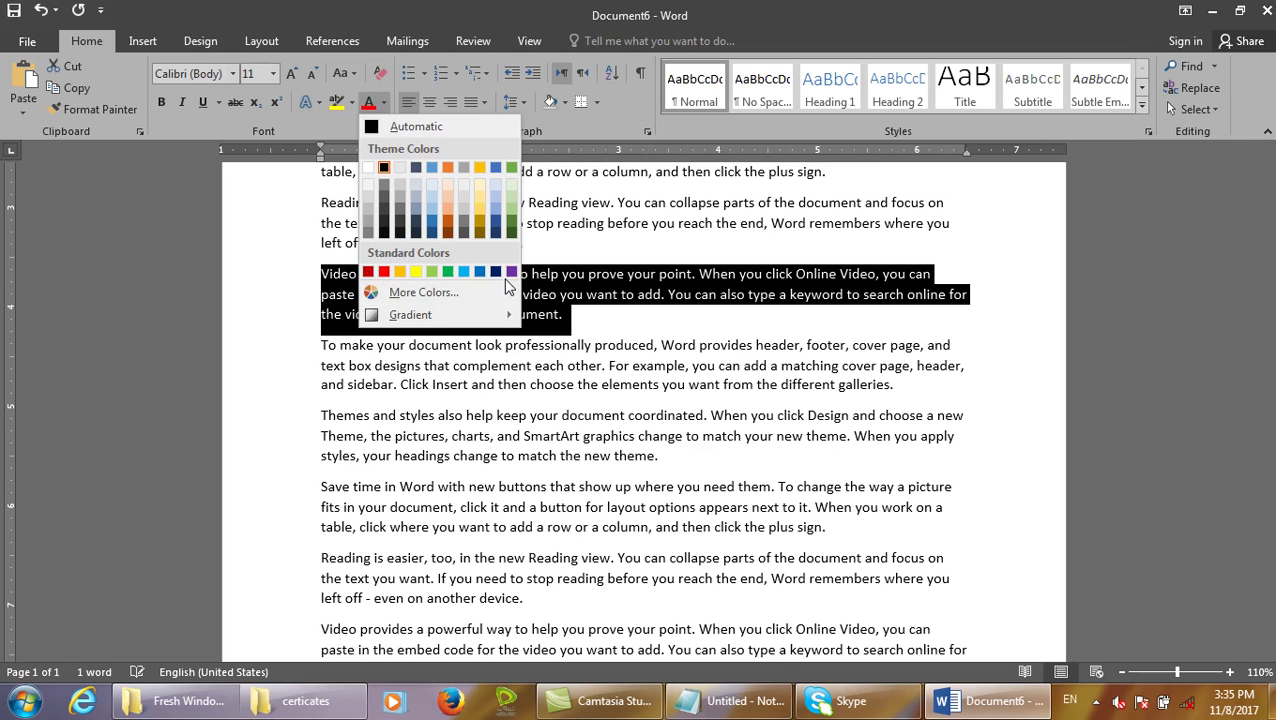
click(495, 271)
click(511, 268)
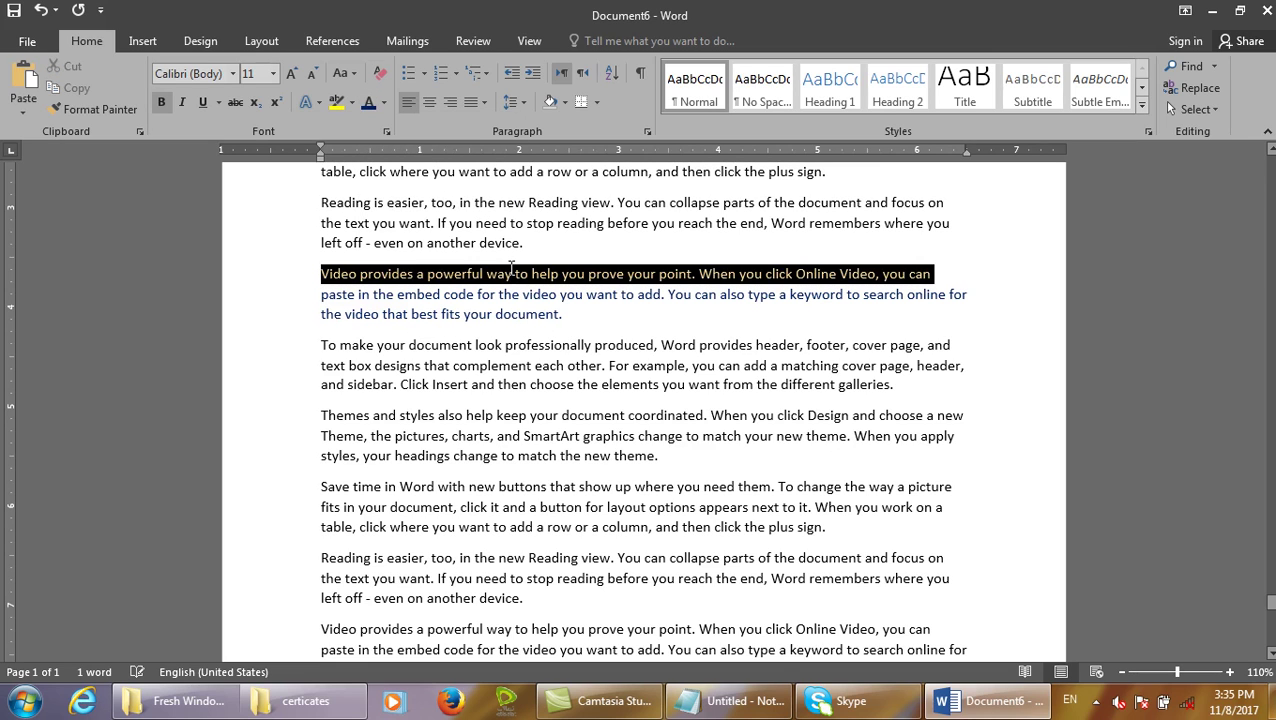
drag(566, 316, 320, 272)
key(ctrl+b)
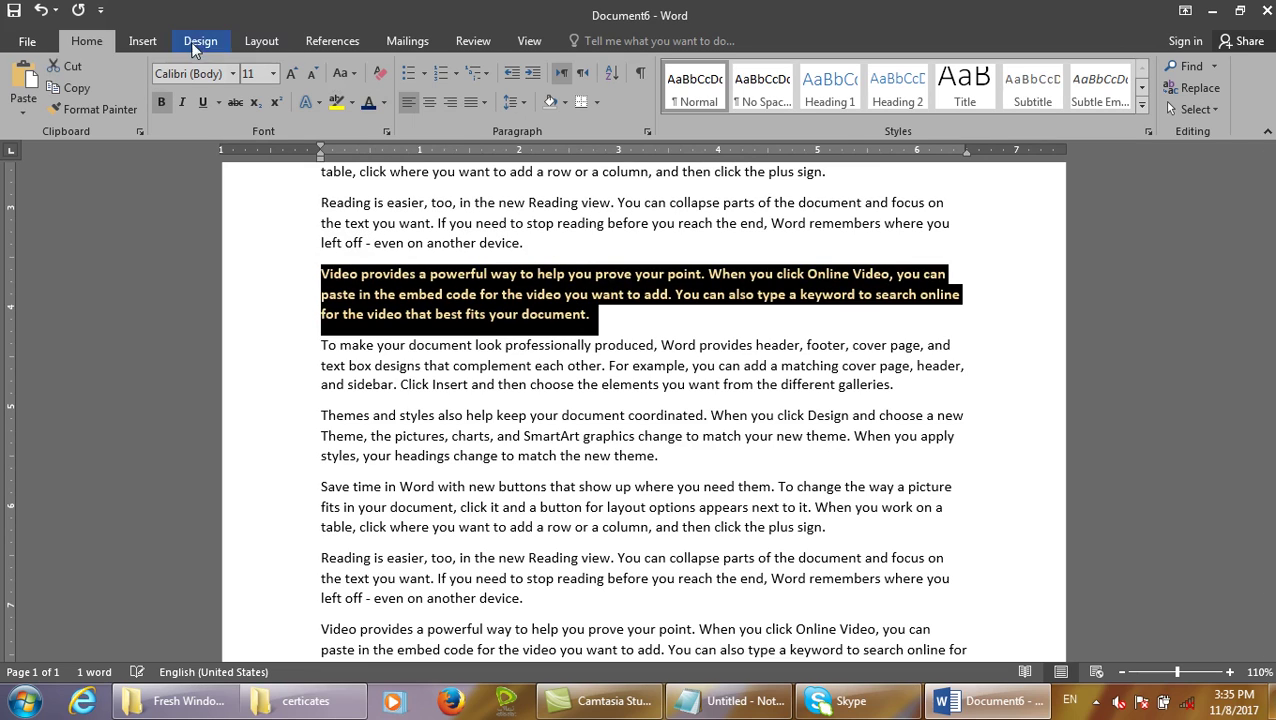
Add a bookmark named second to the dark blue paragraph.
click(160, 42)
click(625, 88)
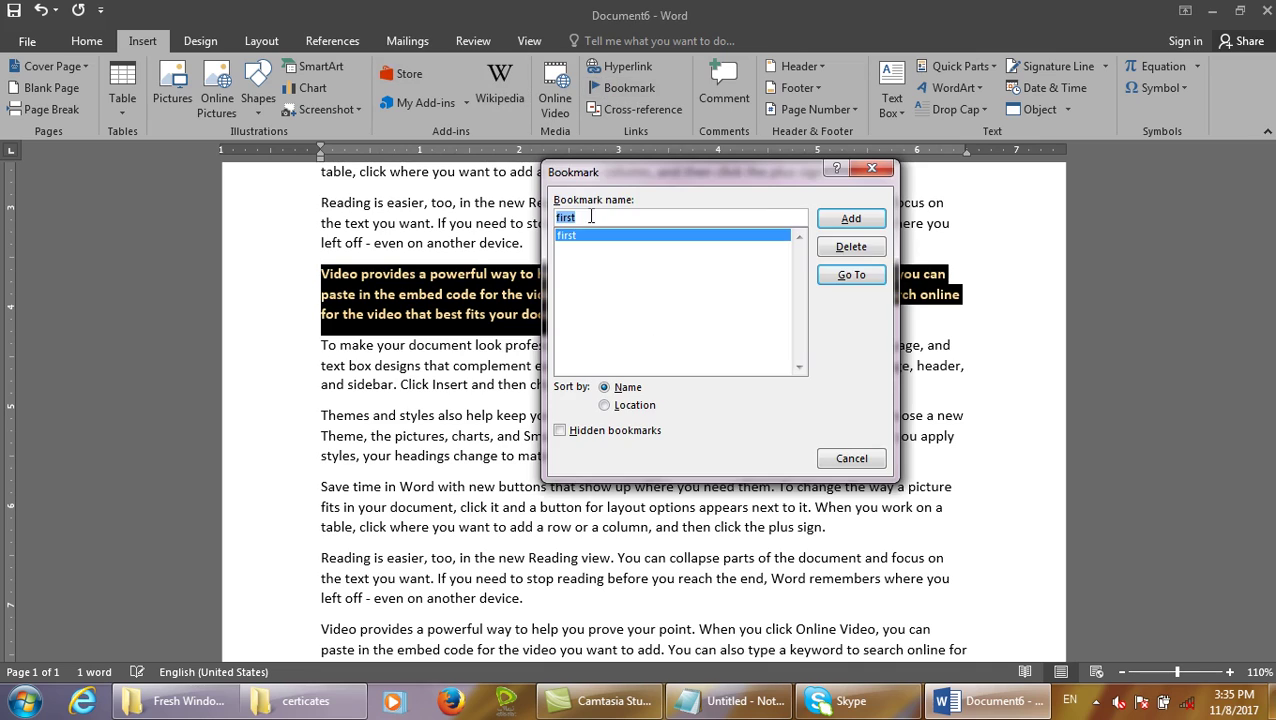
text(second)
click(851, 218)
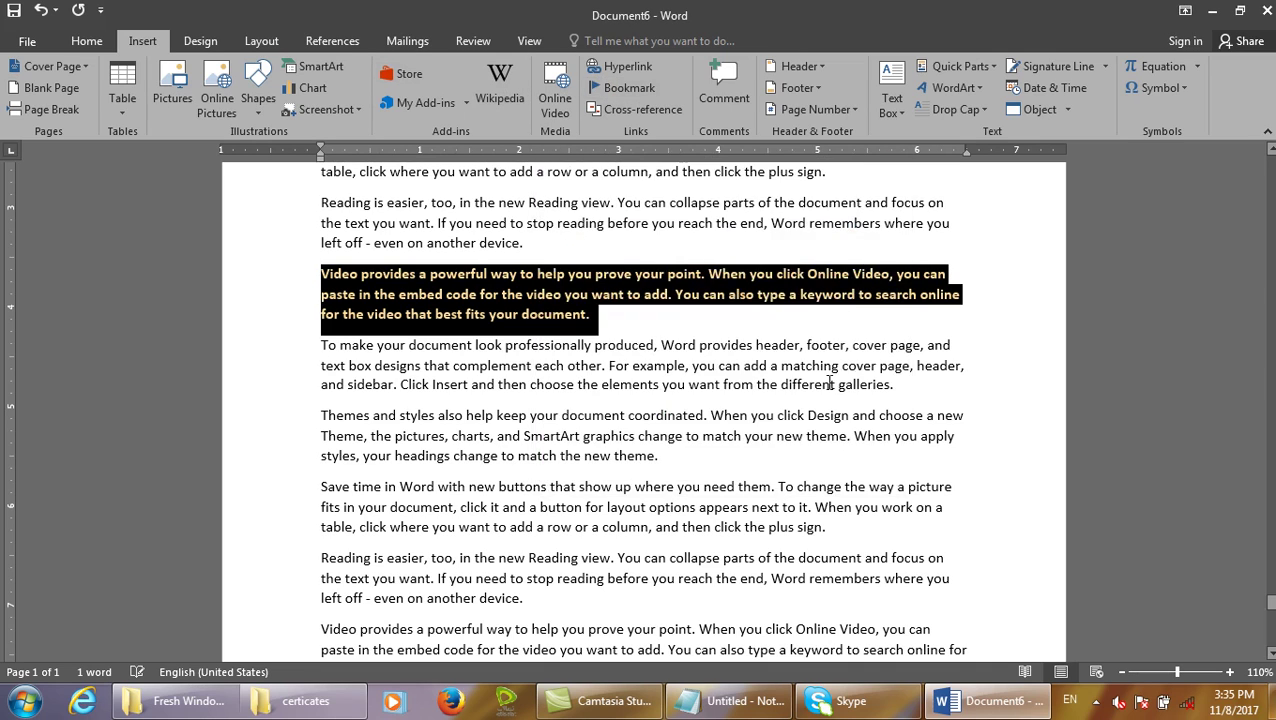
From the start of the document, use the Bookmark dialog to go to the bookmark first and the bookmark second, and close it.
scroll(830, 383, down, 10)
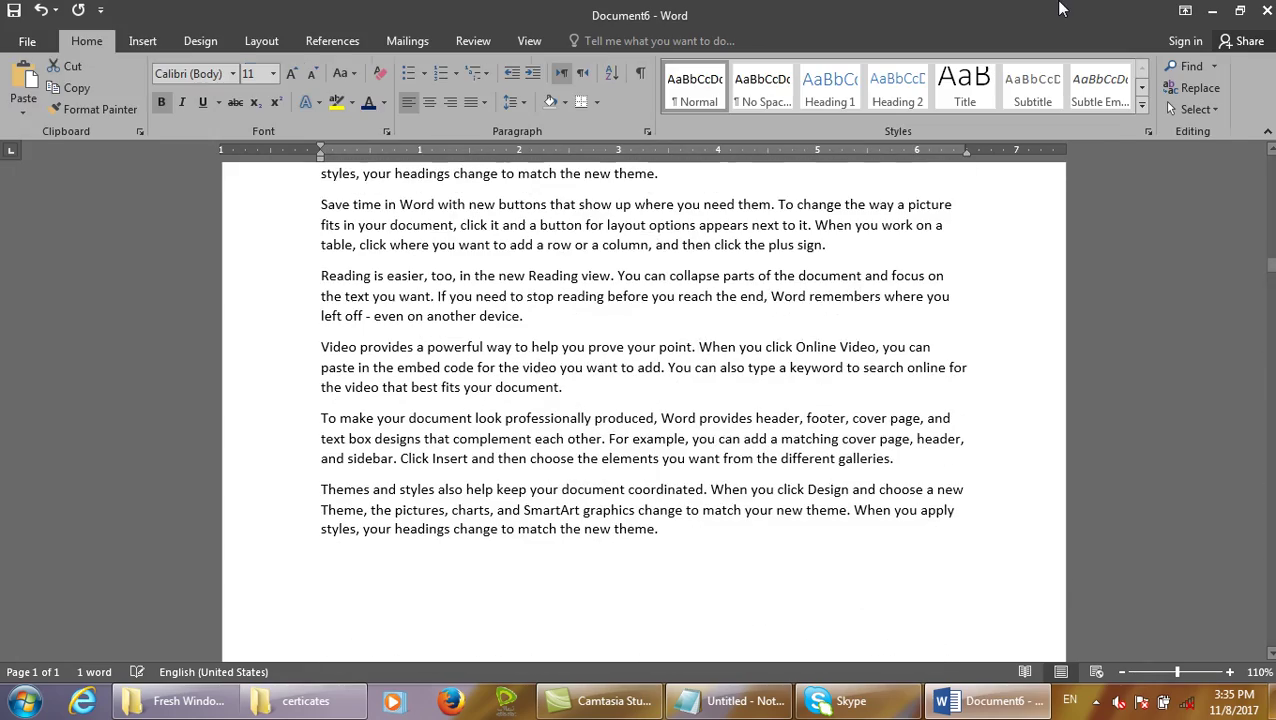
scroll(936, 298, up, 10)
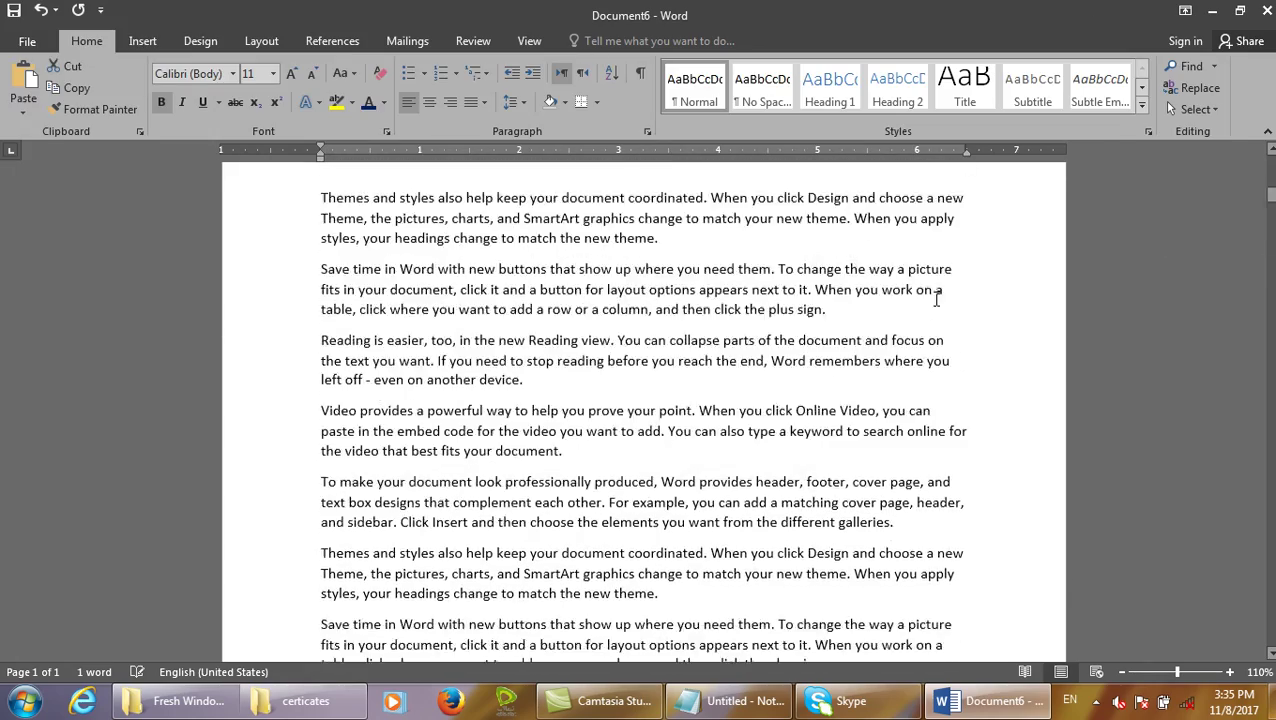
click(142, 40)
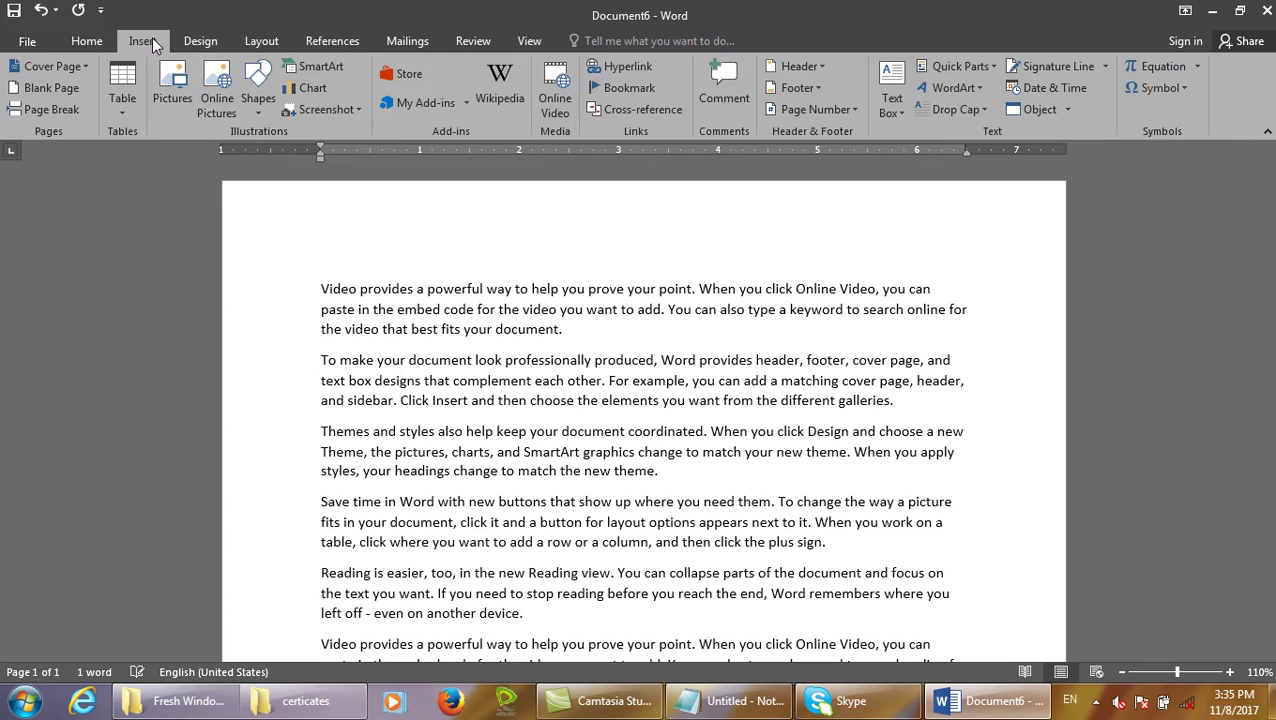
click(624, 88)
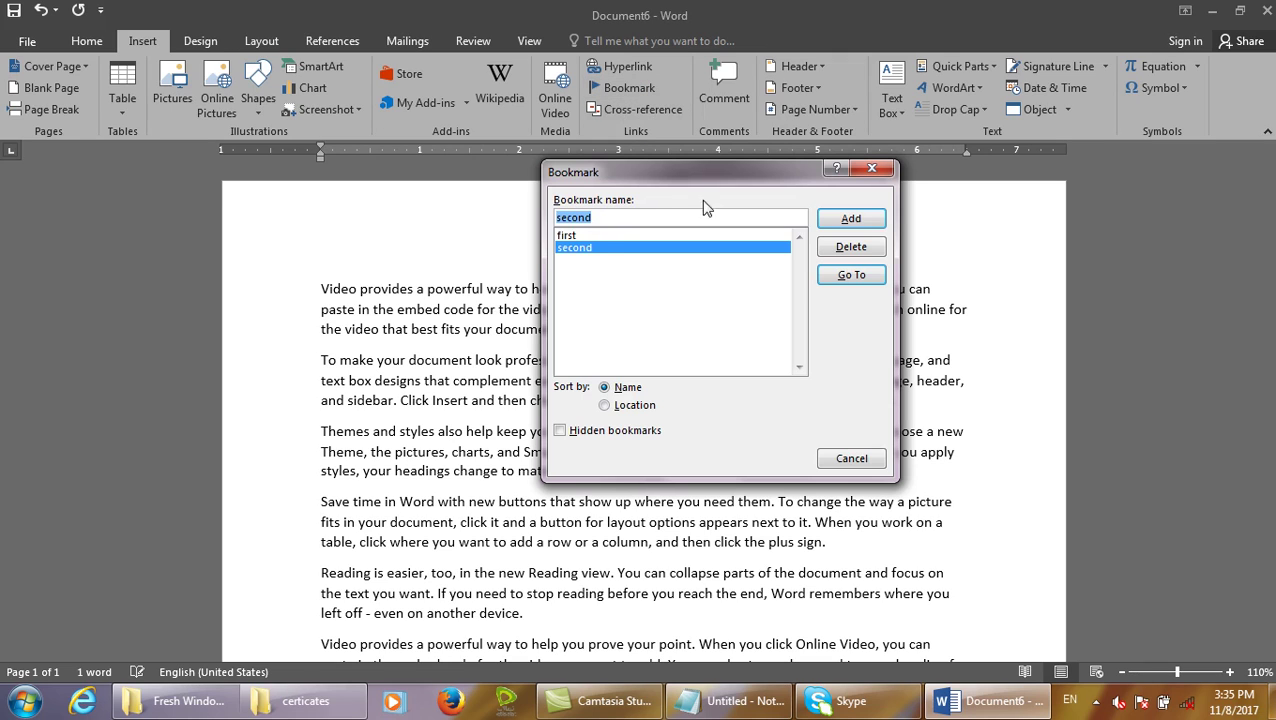
click(603, 235)
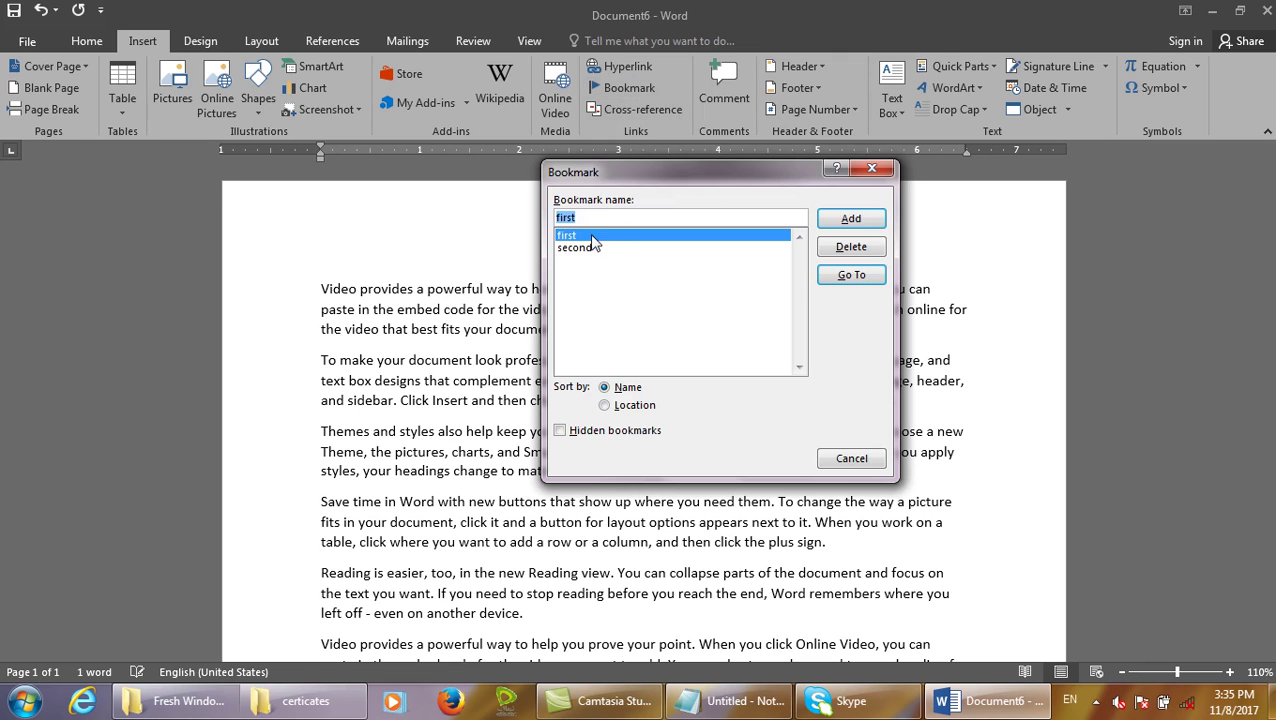
click(845, 276)
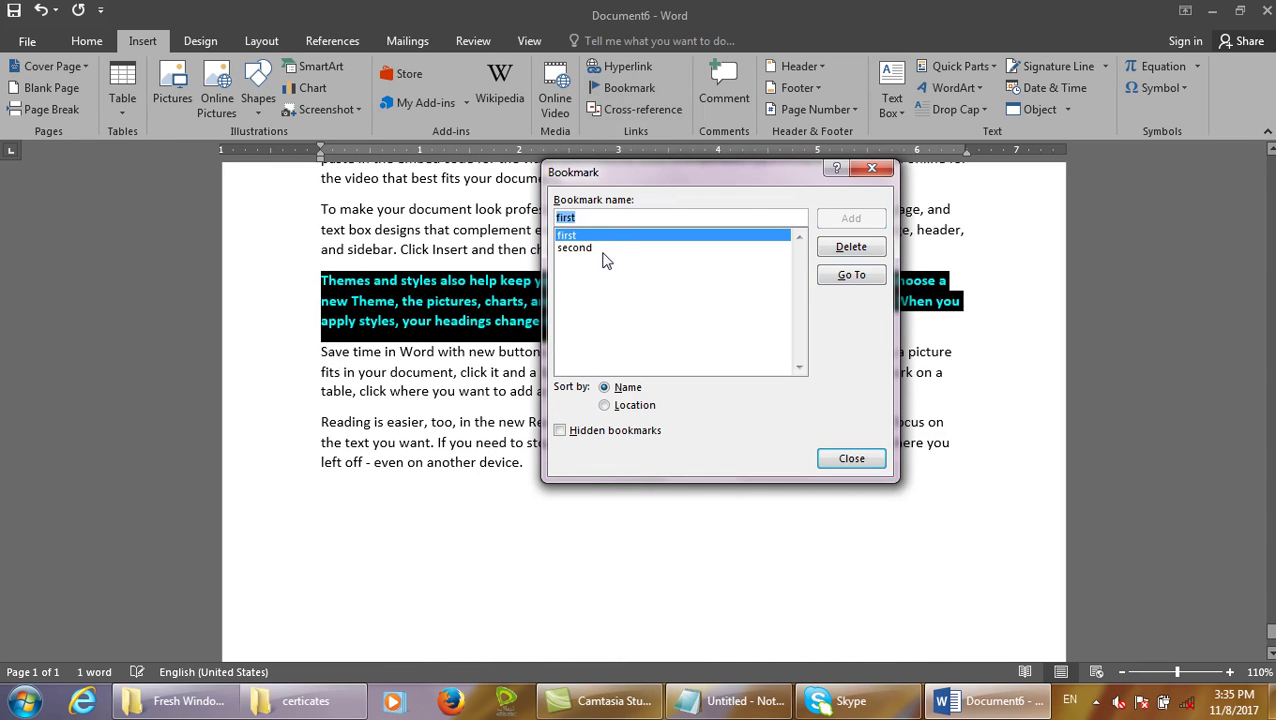
click(569, 250)
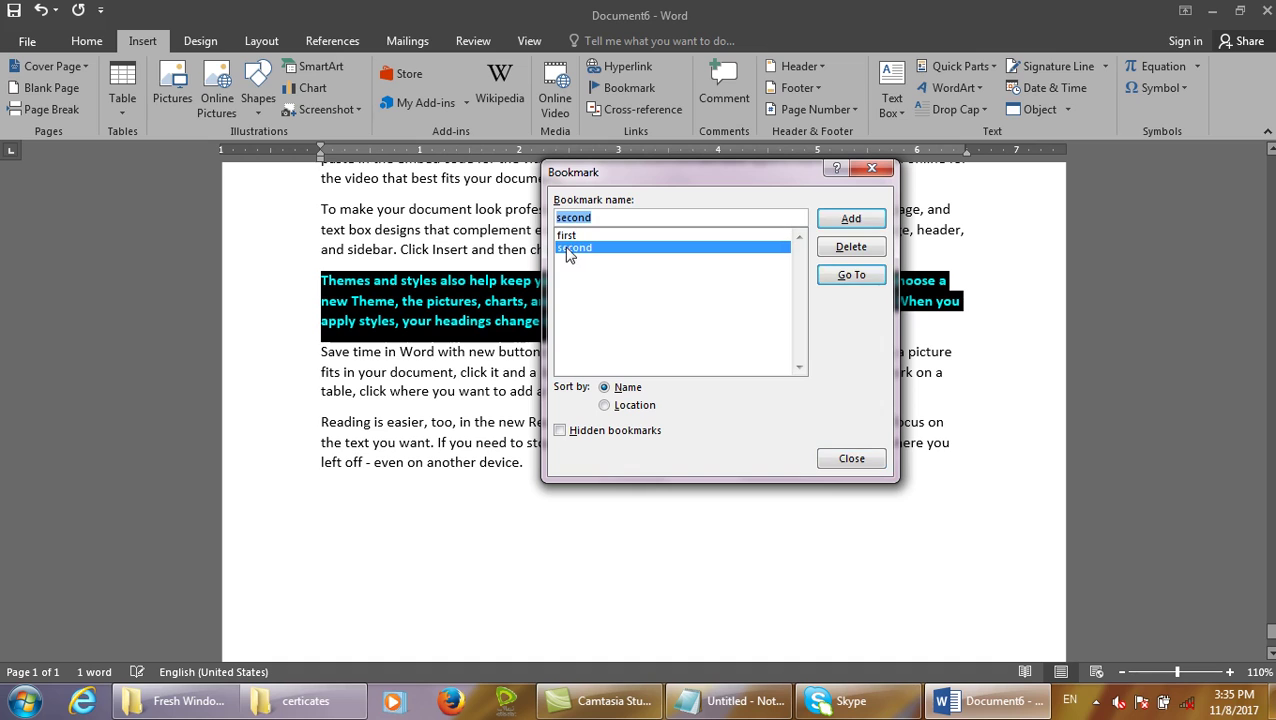
click(838, 274)
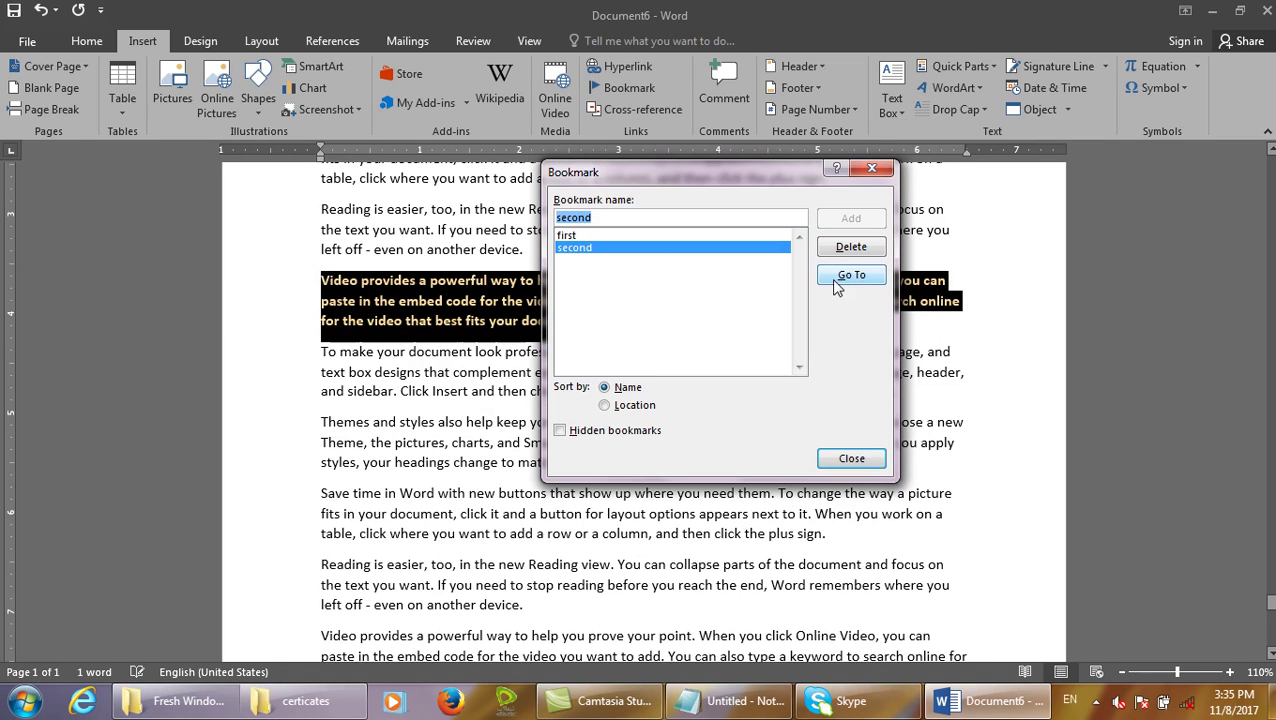
click(848, 460)
Place the cursor in a "Save time in Word" paragraph and display the Find options.
scroll(725, 397, down, 4)
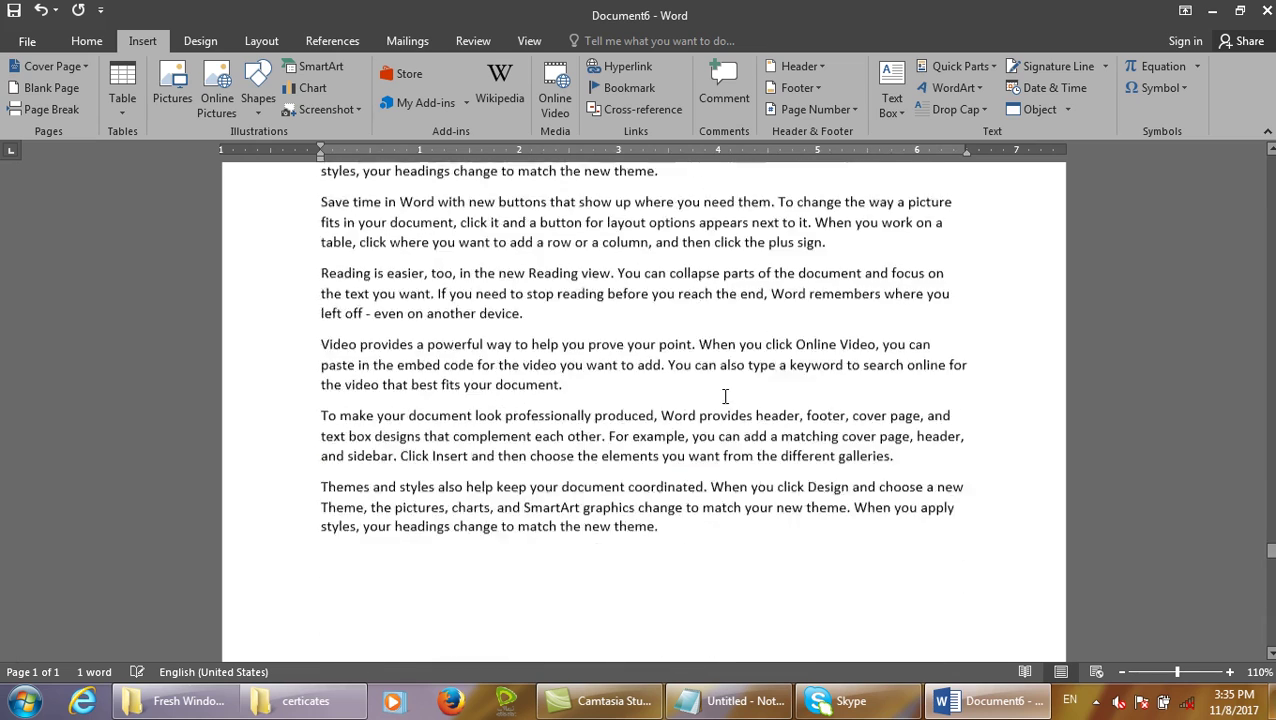
click(760, 281)
click(86, 41)
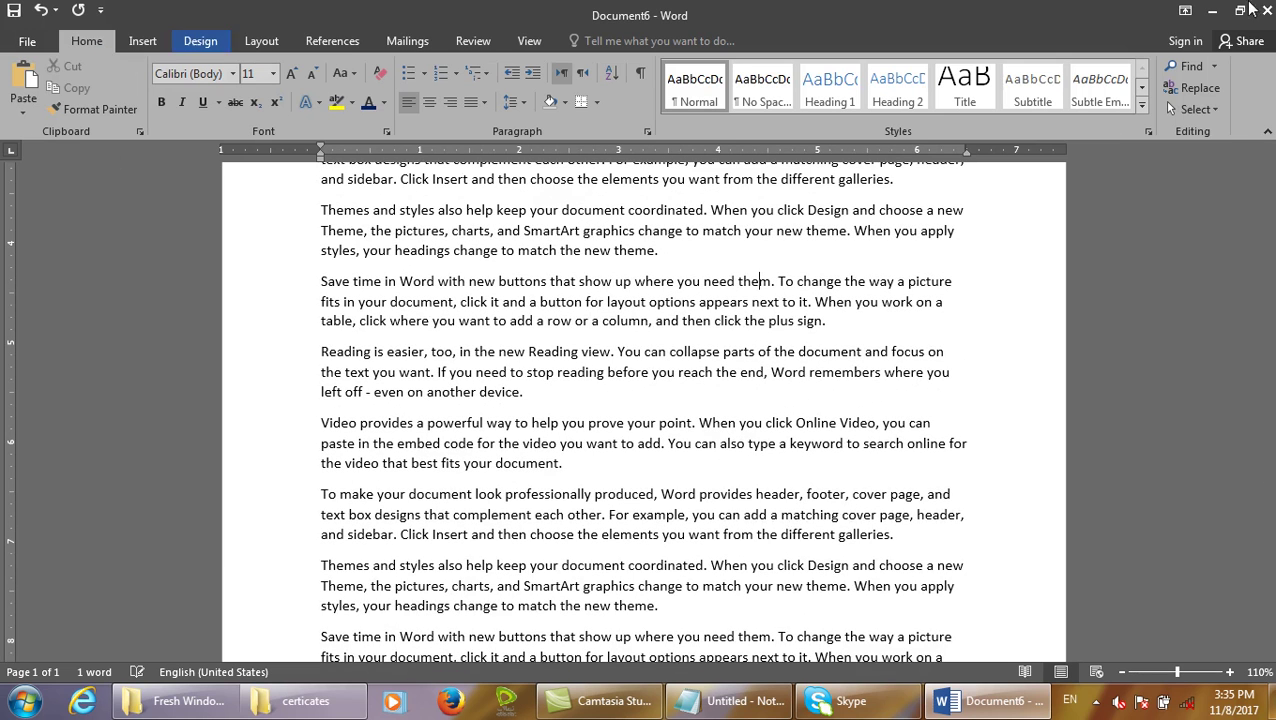
click(1215, 66)
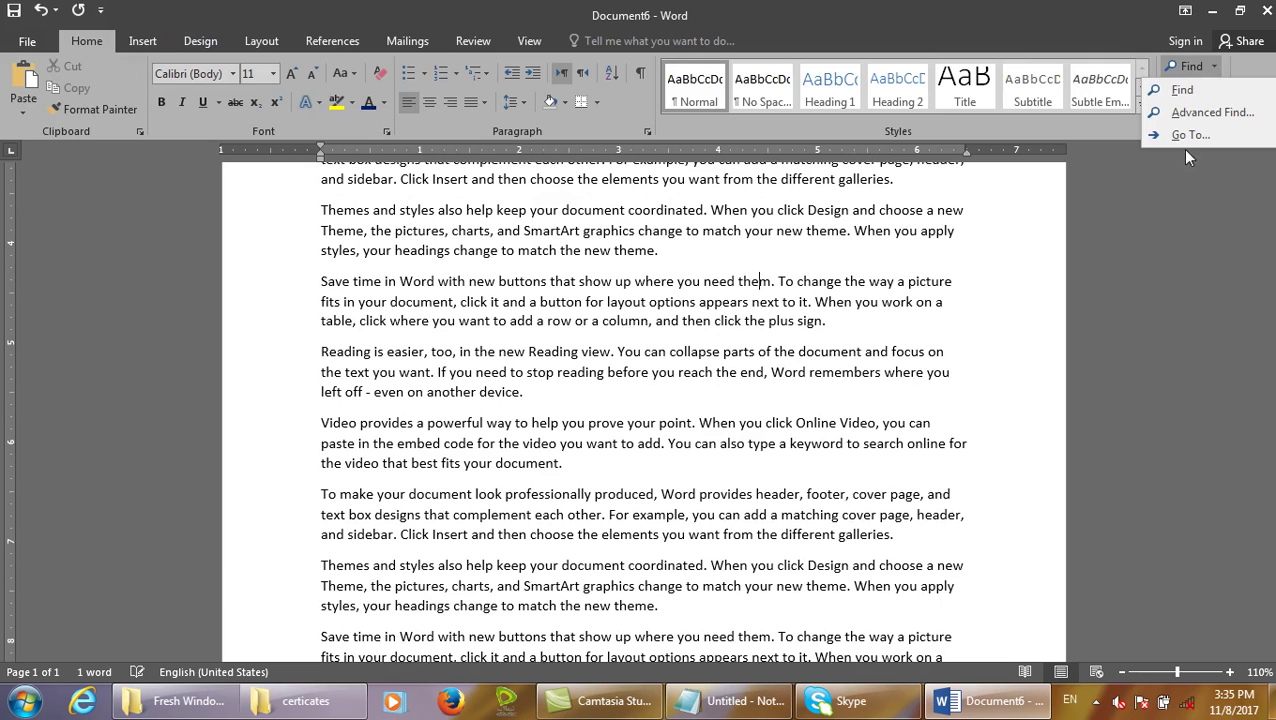
click(1189, 153)
click(1222, 44)
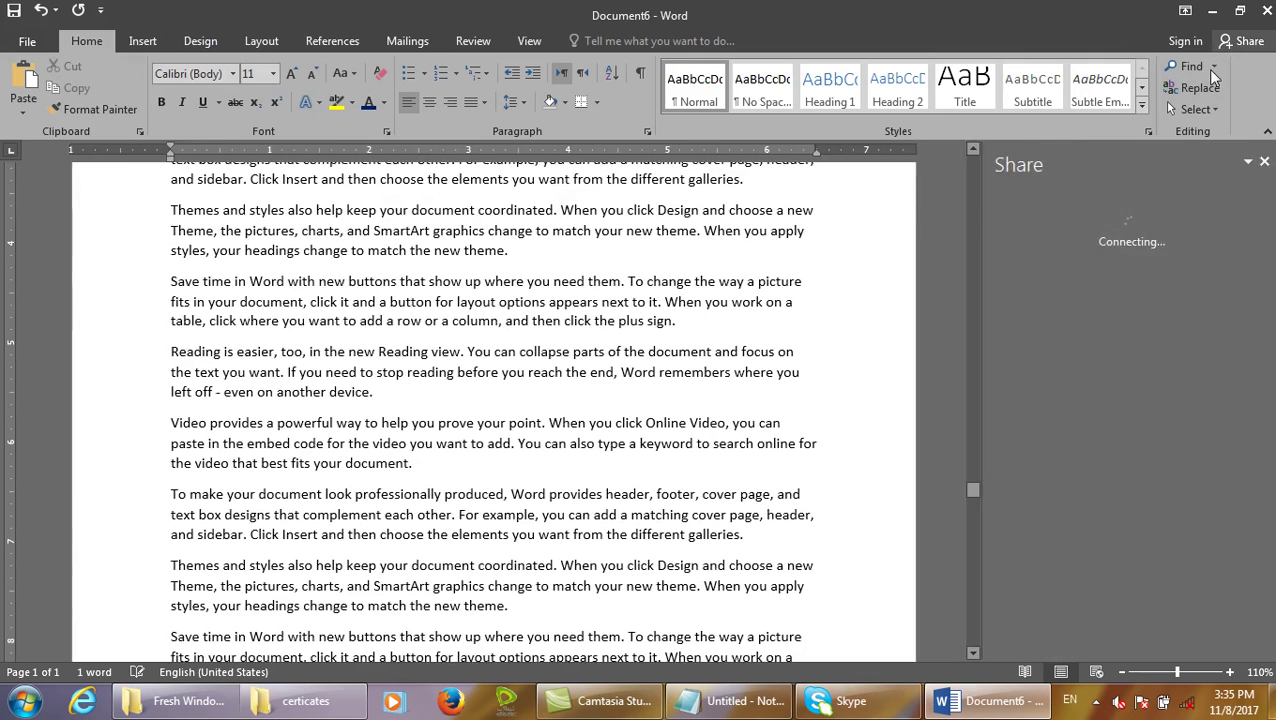
click(1206, 68)
click(1271, 168)
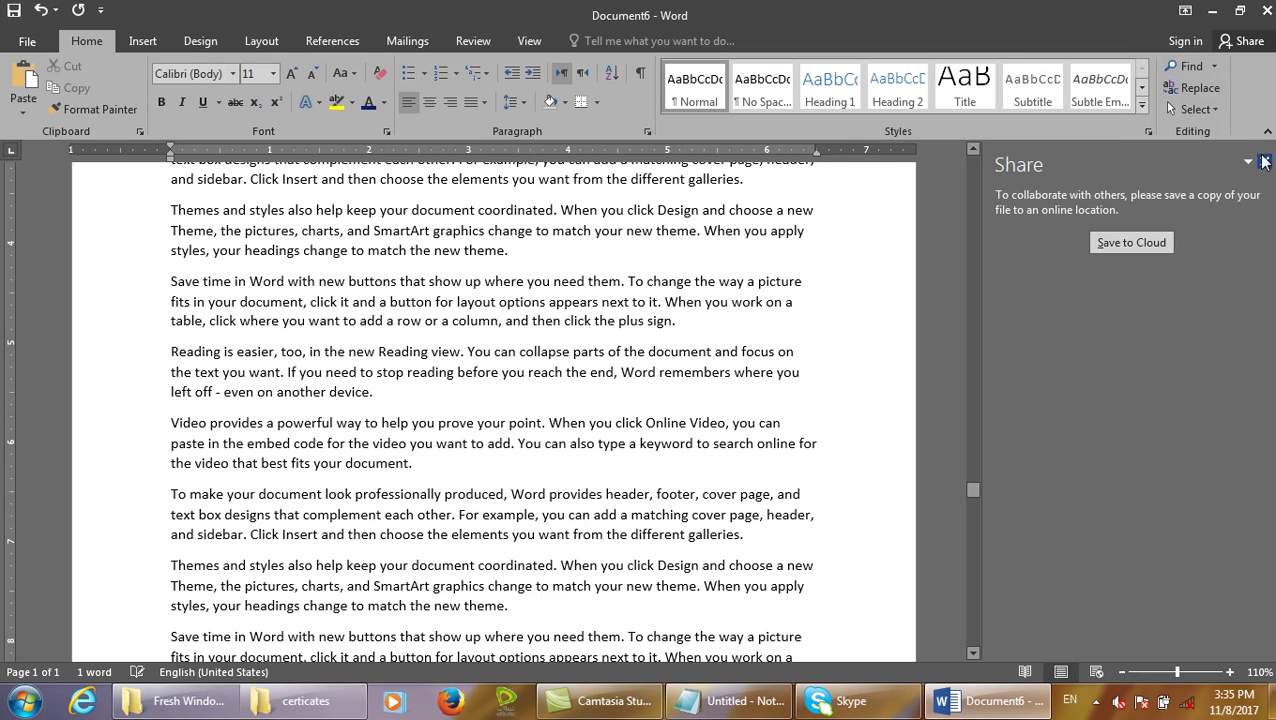
click(1264, 161)
Use Go To in Find and Replace to jump to the bookmark first and the bookmark second, and close the dialog.
click(1212, 64)
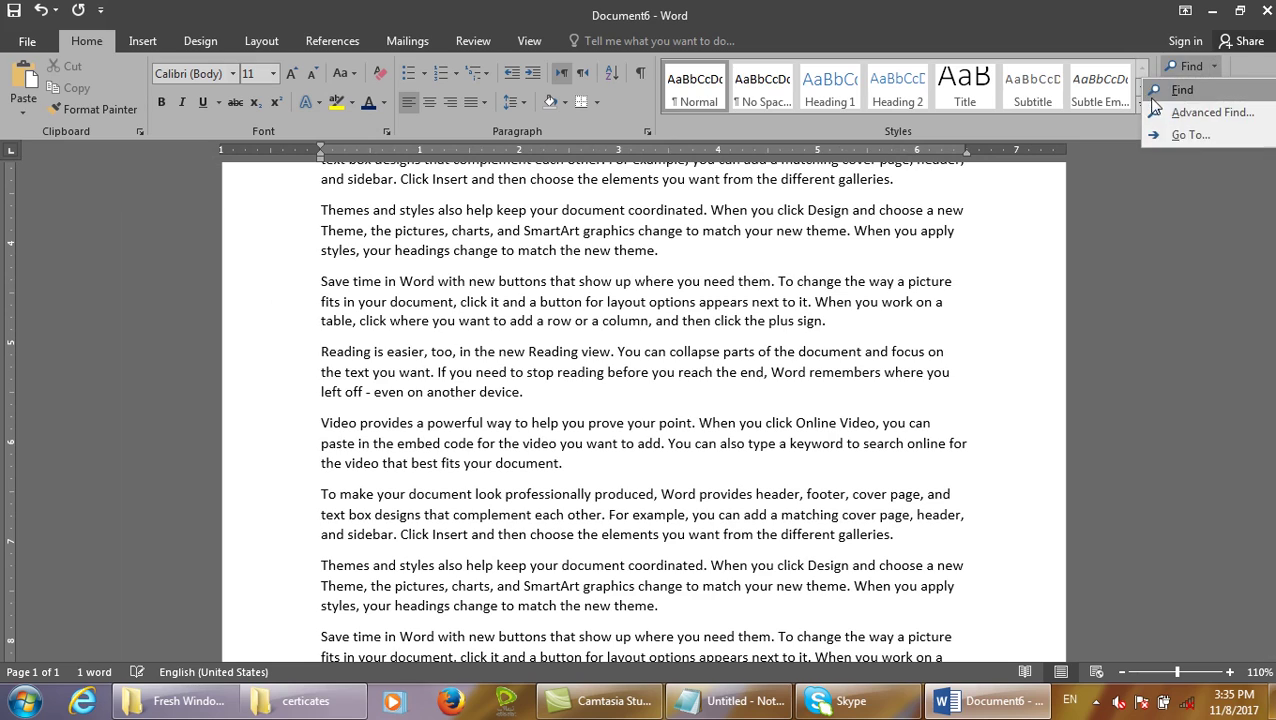
click(1190, 142)
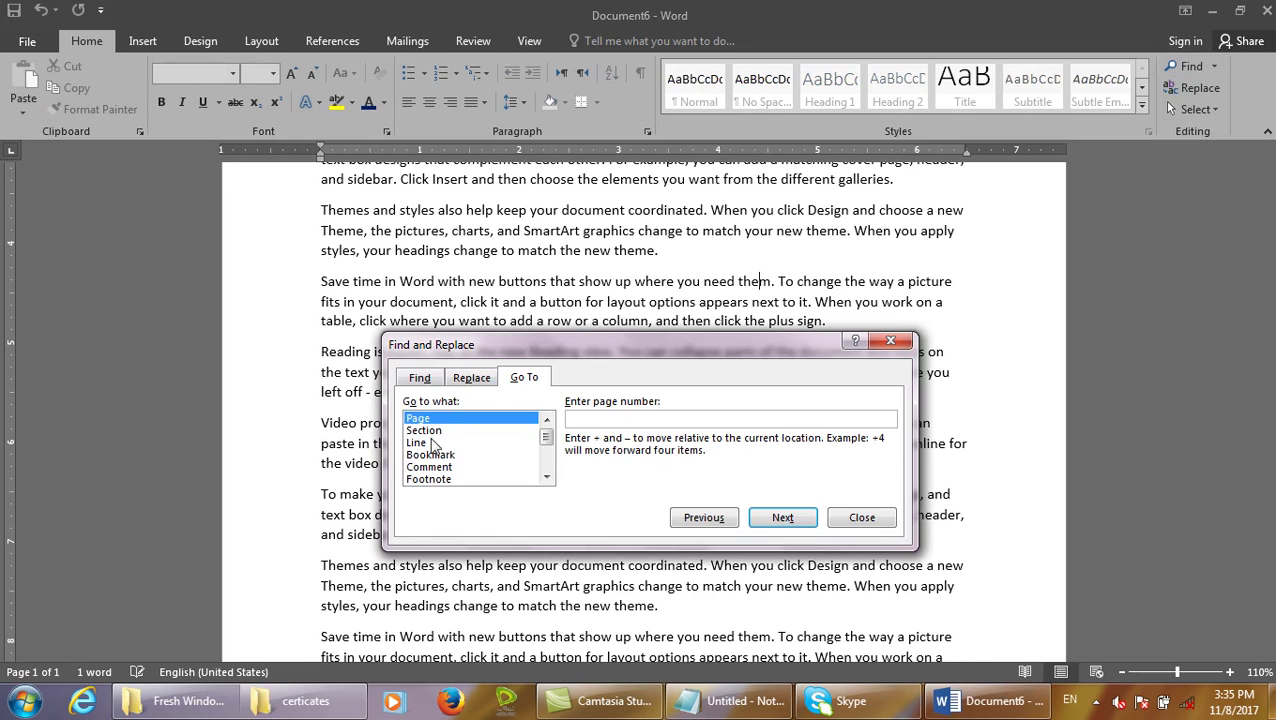
click(450, 467)
click(464, 456)
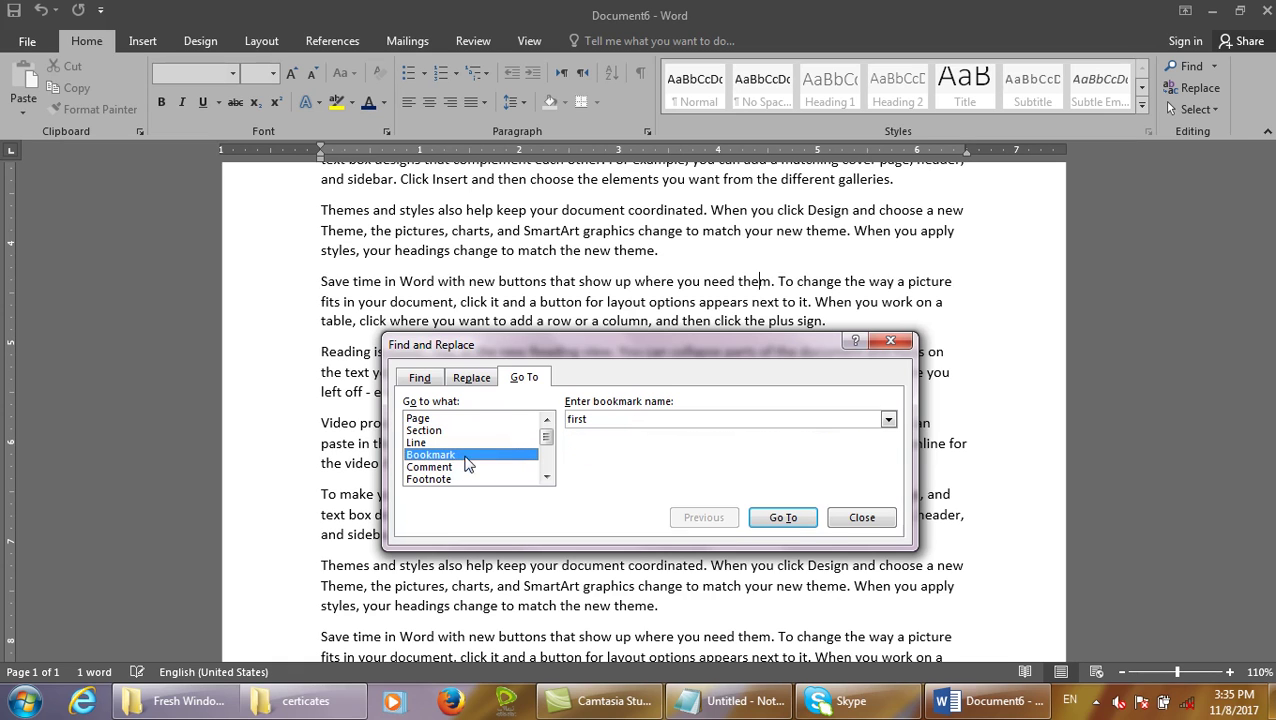
click(783, 517)
click(888, 419)
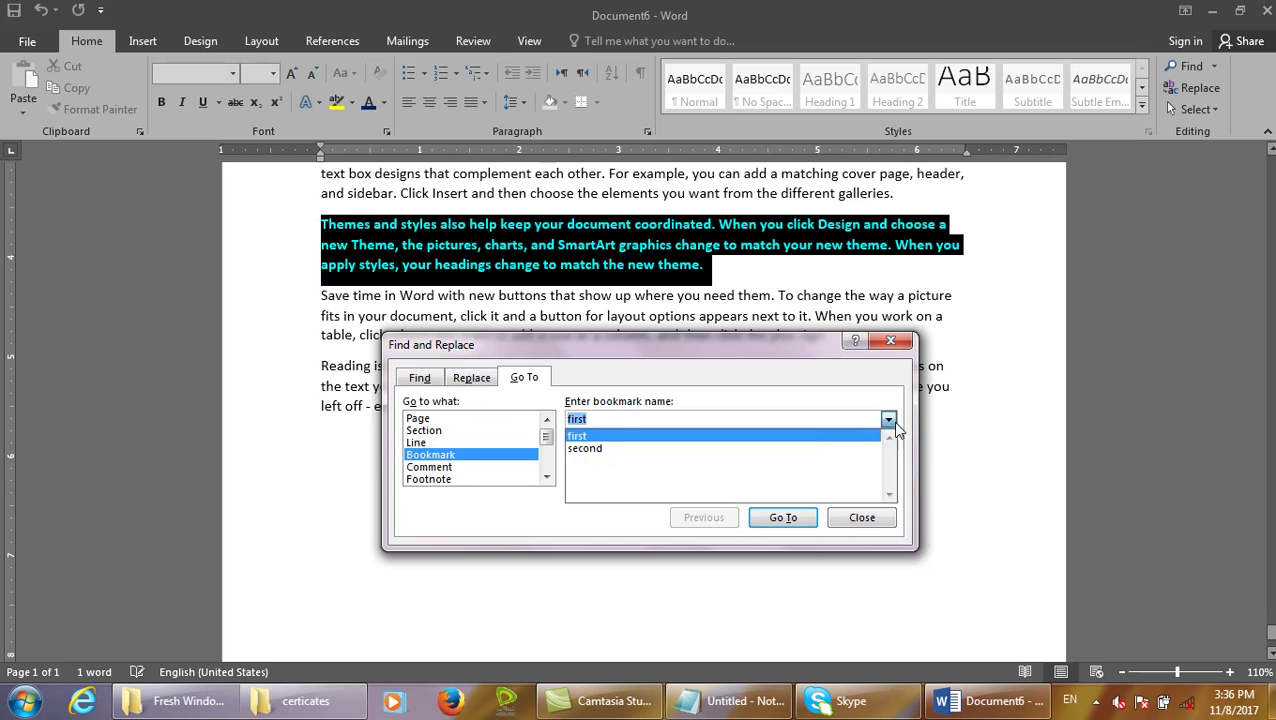
click(789, 447)
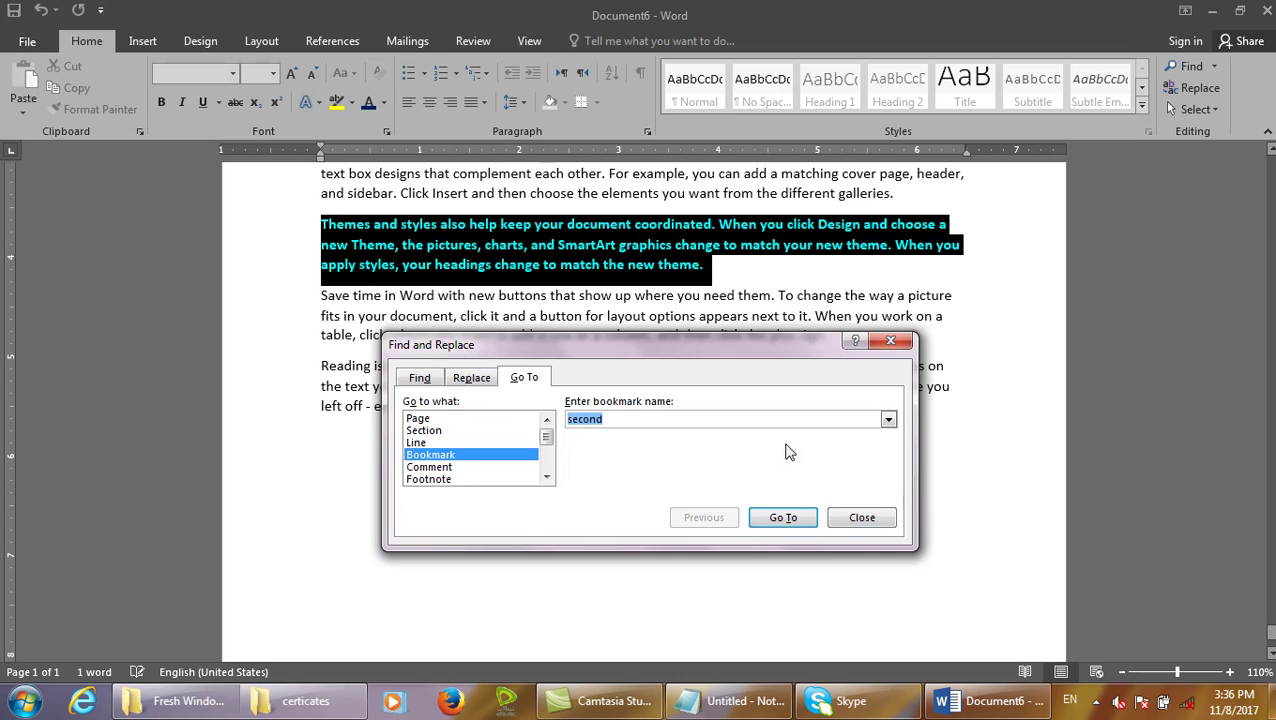
click(785, 520)
click(849, 518)
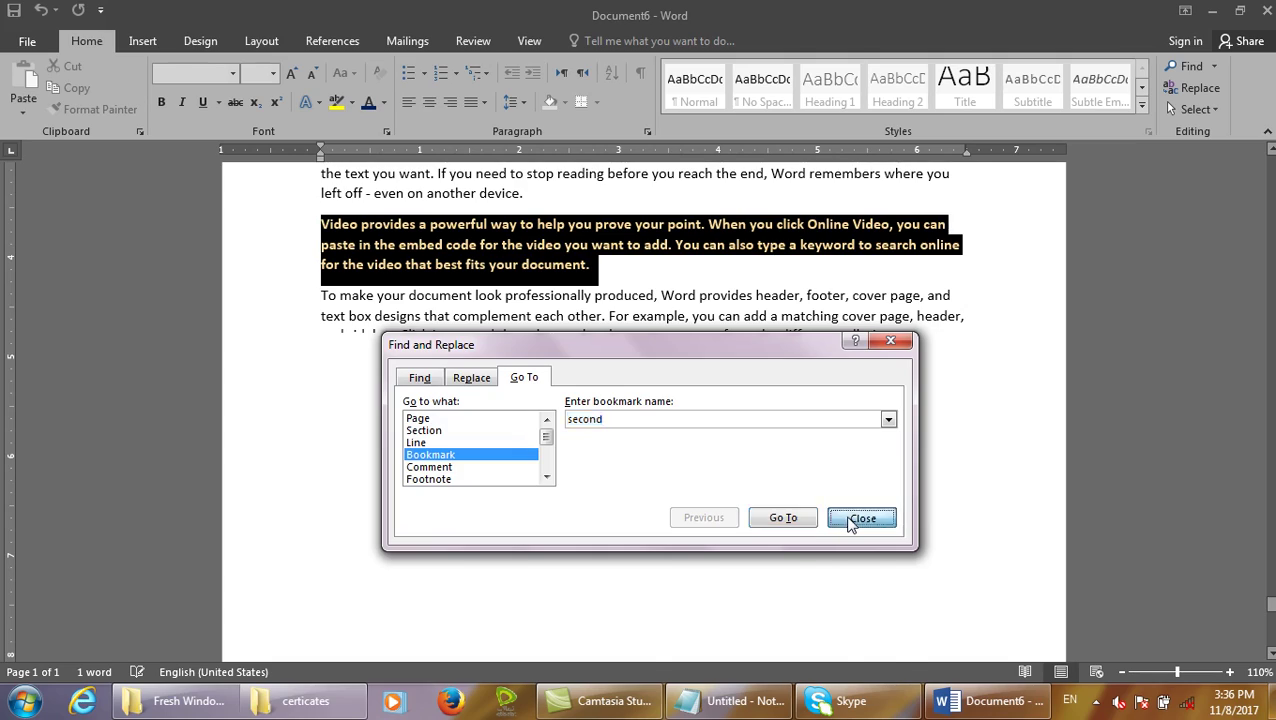
Review the document's bookmarks in the Bookmark dialog, select first, and dismiss the dialog without jumping to it.
scroll(353, 165, up, 5)
scroll(353, 165, down, 2)
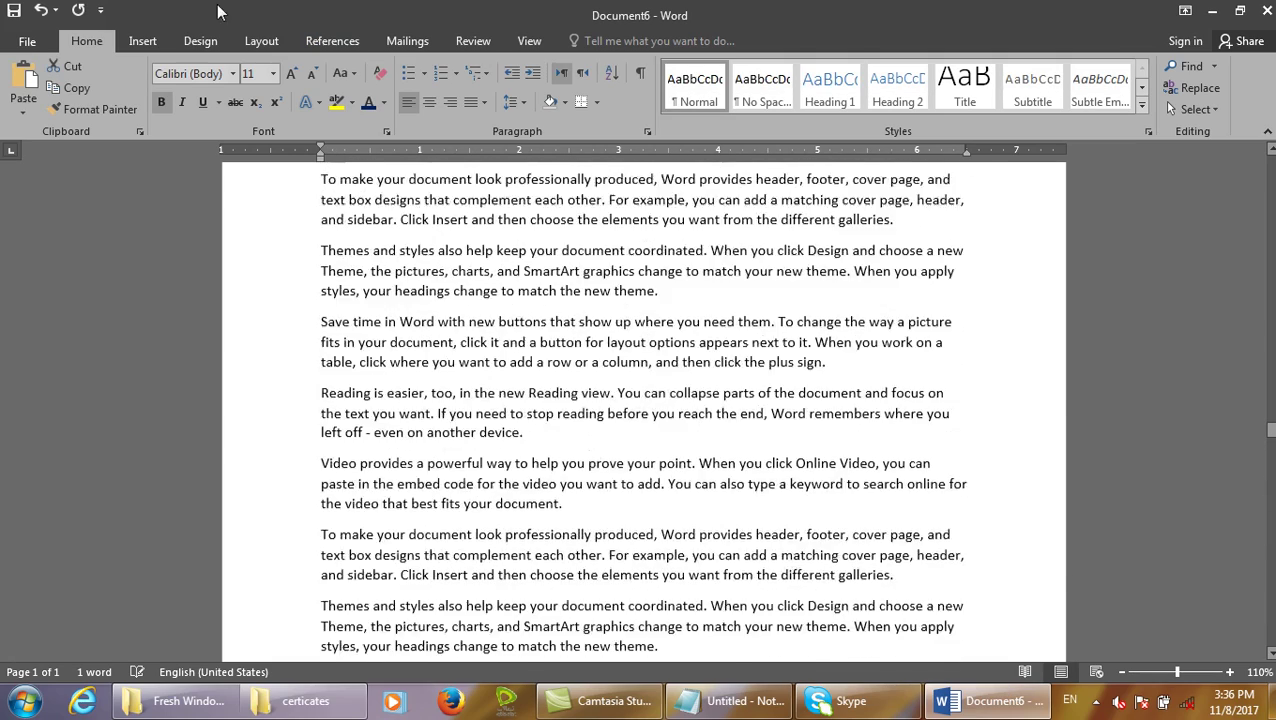
scroll(353, 165, up, 1)
click(142, 41)
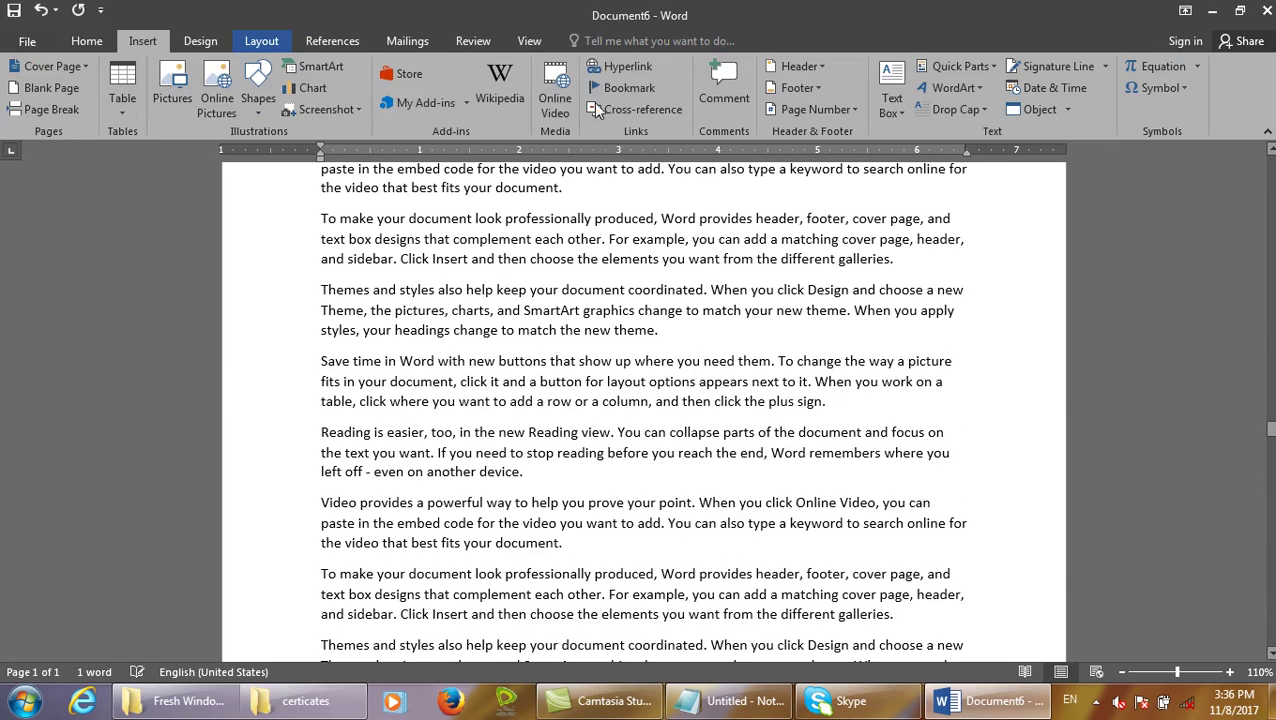
click(652, 87)
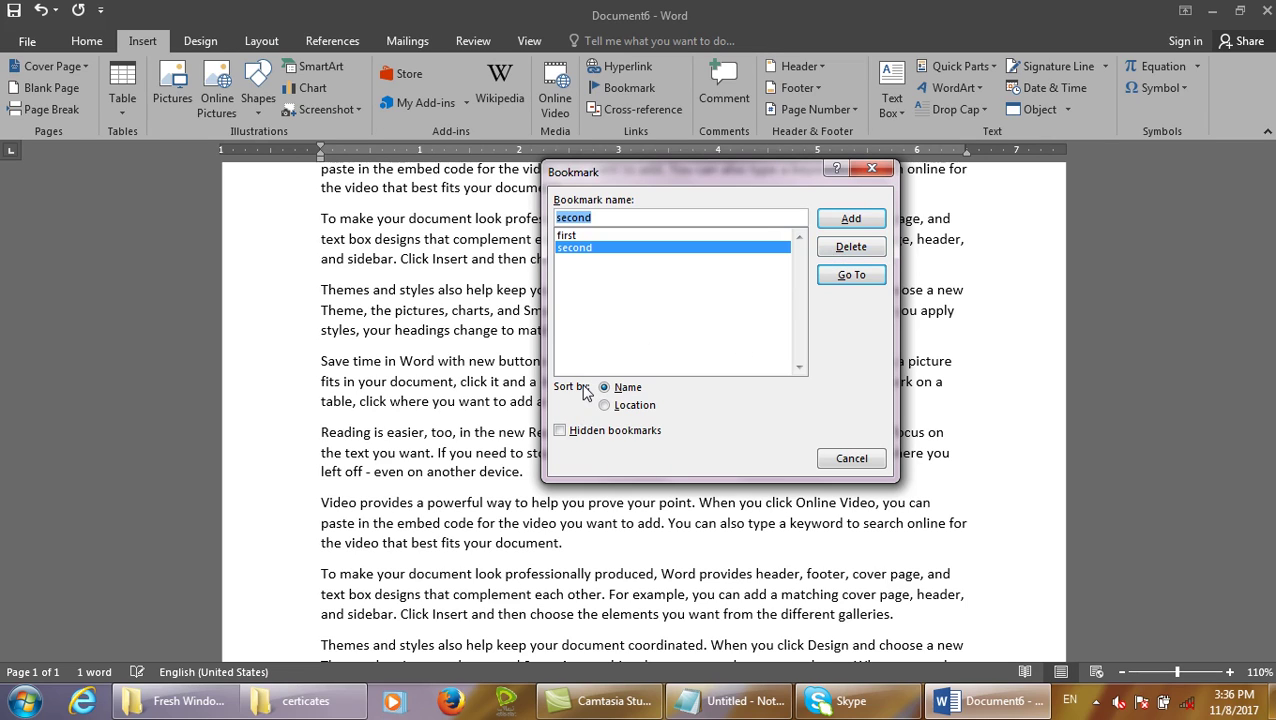
click(577, 238)
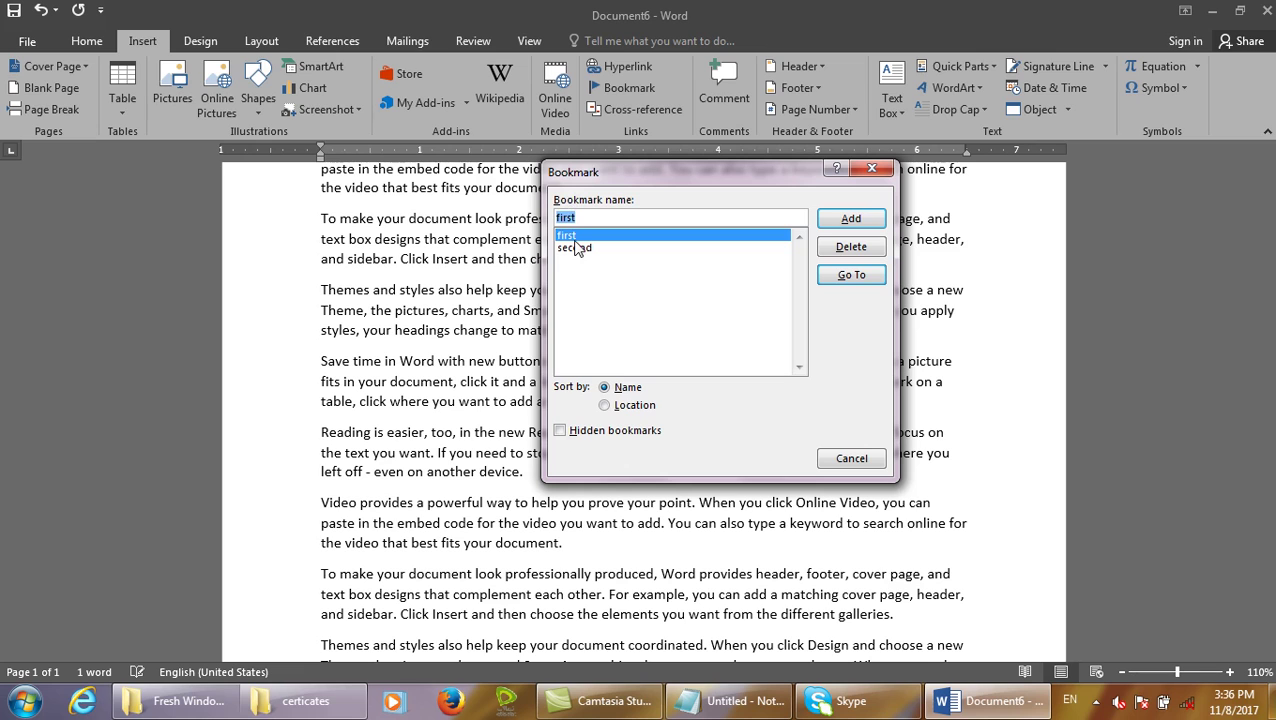
click(840, 455)
Bookmark the whole "Themes and styles" paragraph near the start of an earlier page, using a person's first name as the bookmark name.
scroll(668, 445, up, 2)
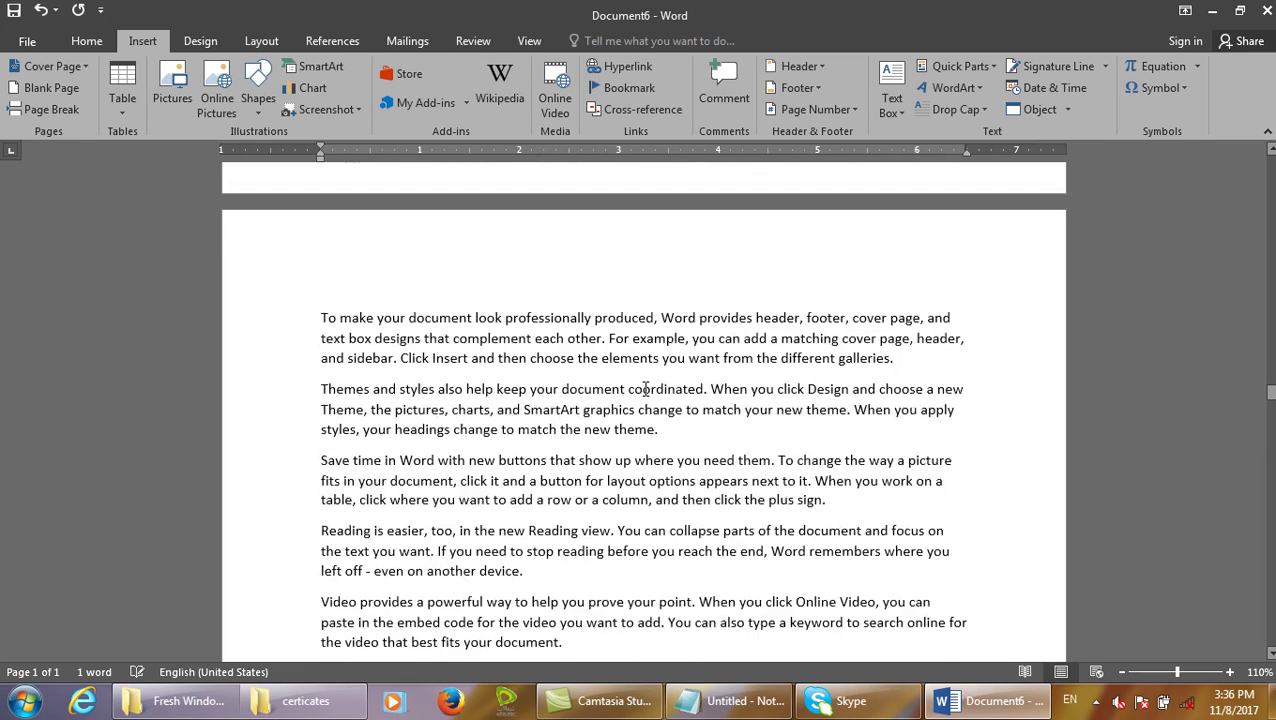
drag(702, 445, 321, 445)
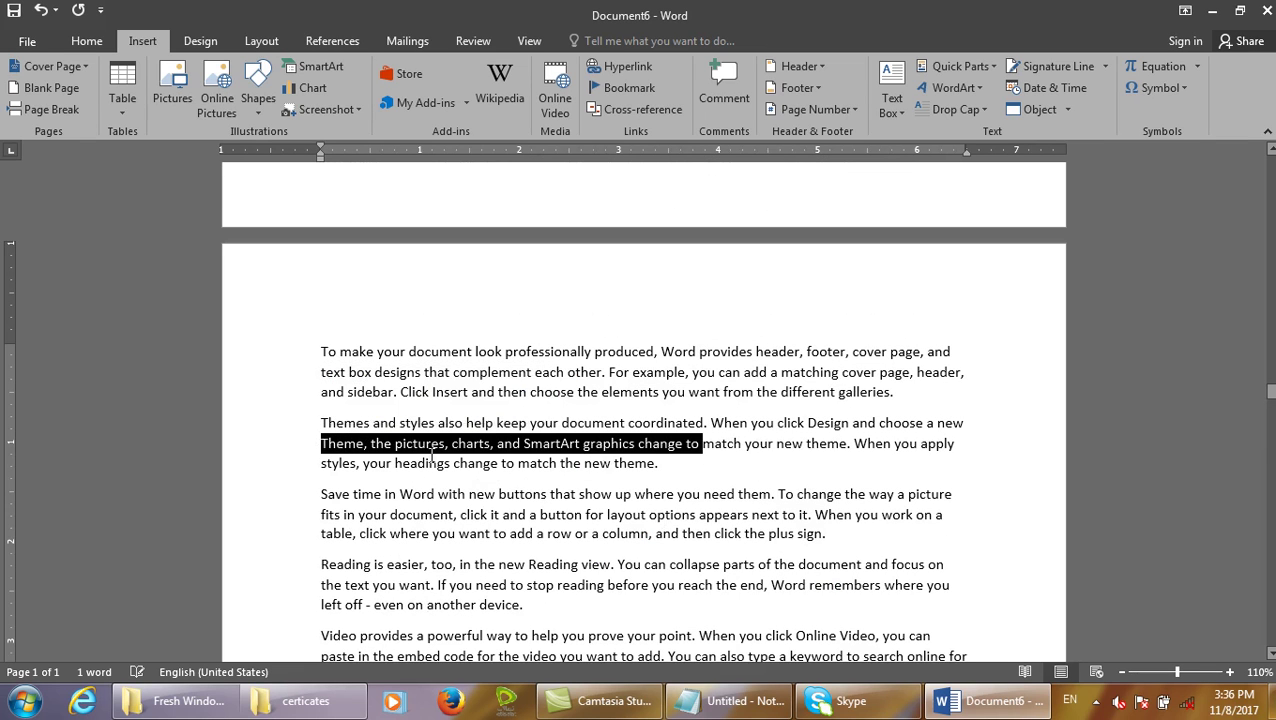
double_click(243, 427)
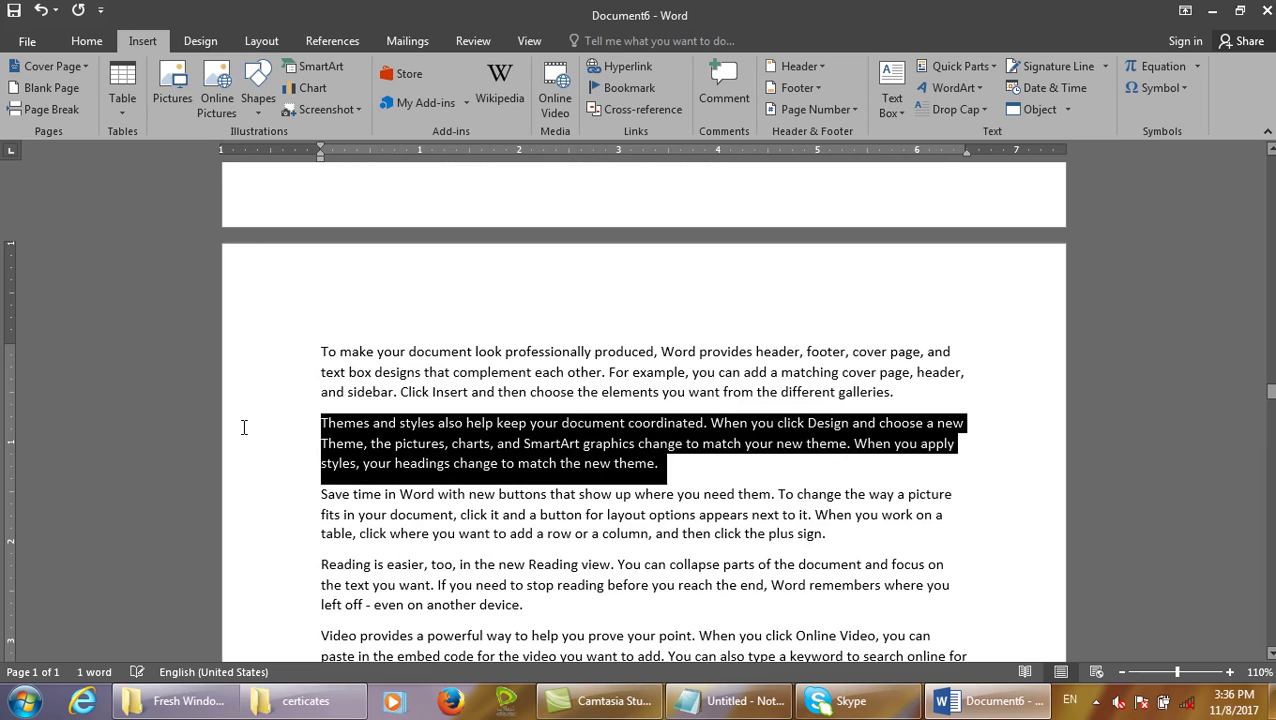
click(600, 88)
text(ali)
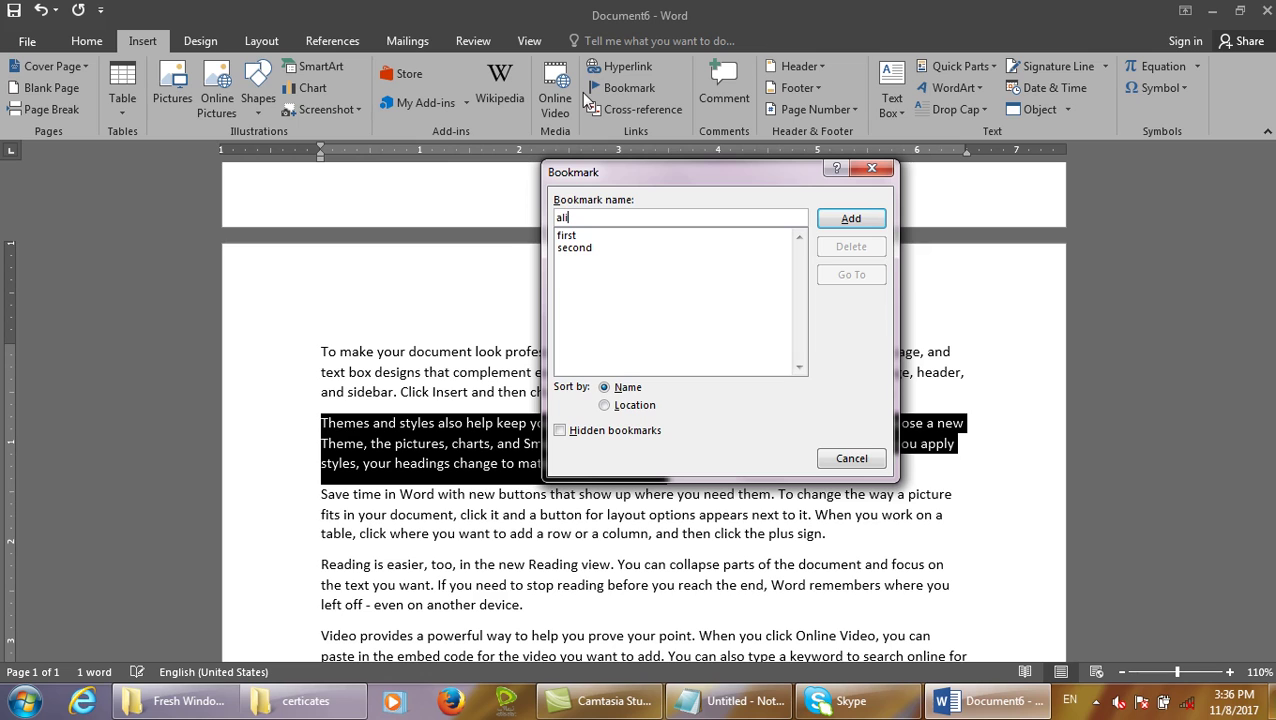
click(850, 219)
Compare the bookmark list sorted by name and by location in the Bookmark dialog, ending with the Location order.
key(Page_Down)
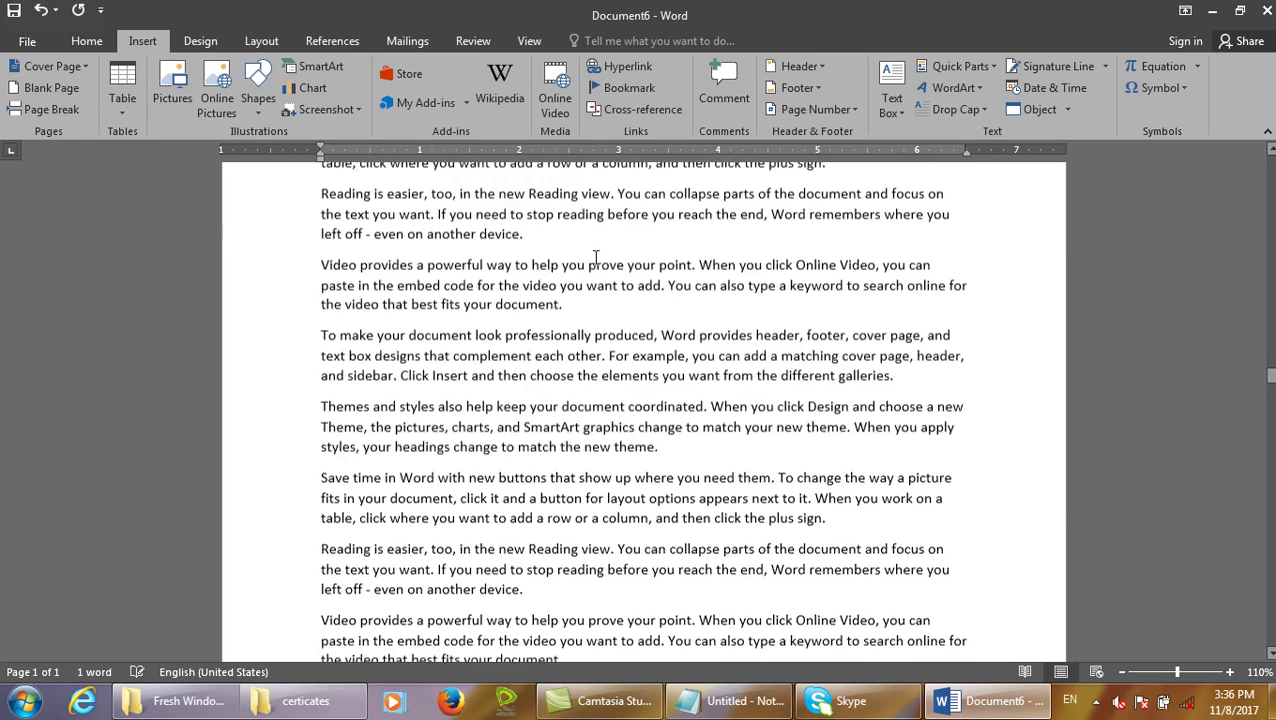
click(627, 90)
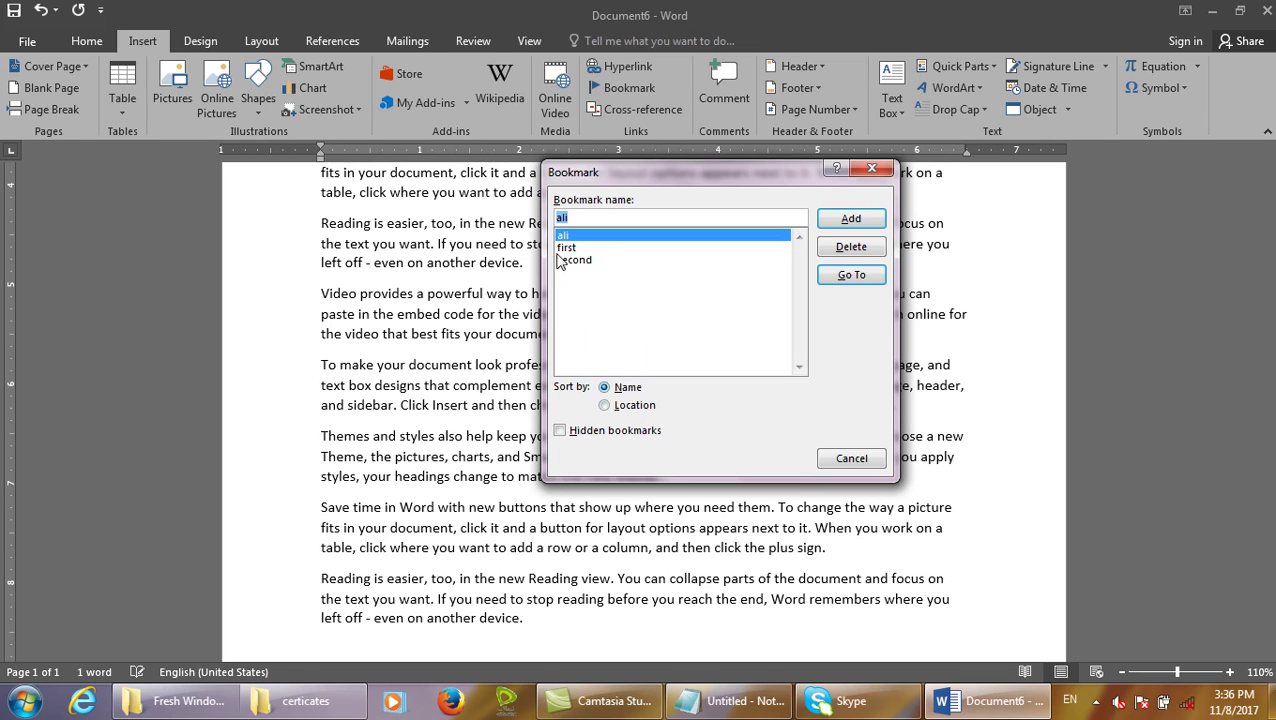
click(625, 408)
click(604, 387)
click(617, 405)
click(621, 390)
click(621, 401)
click(622, 389)
click(620, 404)
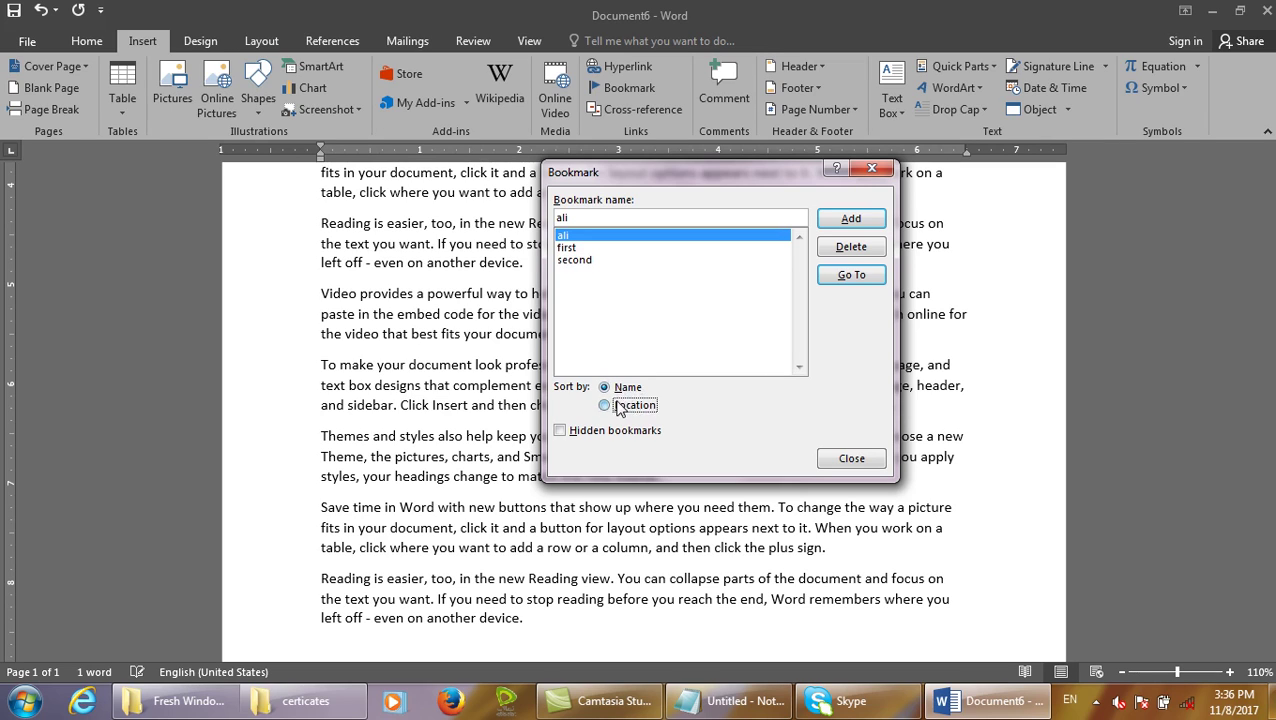
click(625, 390)
click(628, 405)
Go to the "Themes and styles" paragraph's bookmark and the bookmark second in location order, and select first in the list.
click(566, 249)
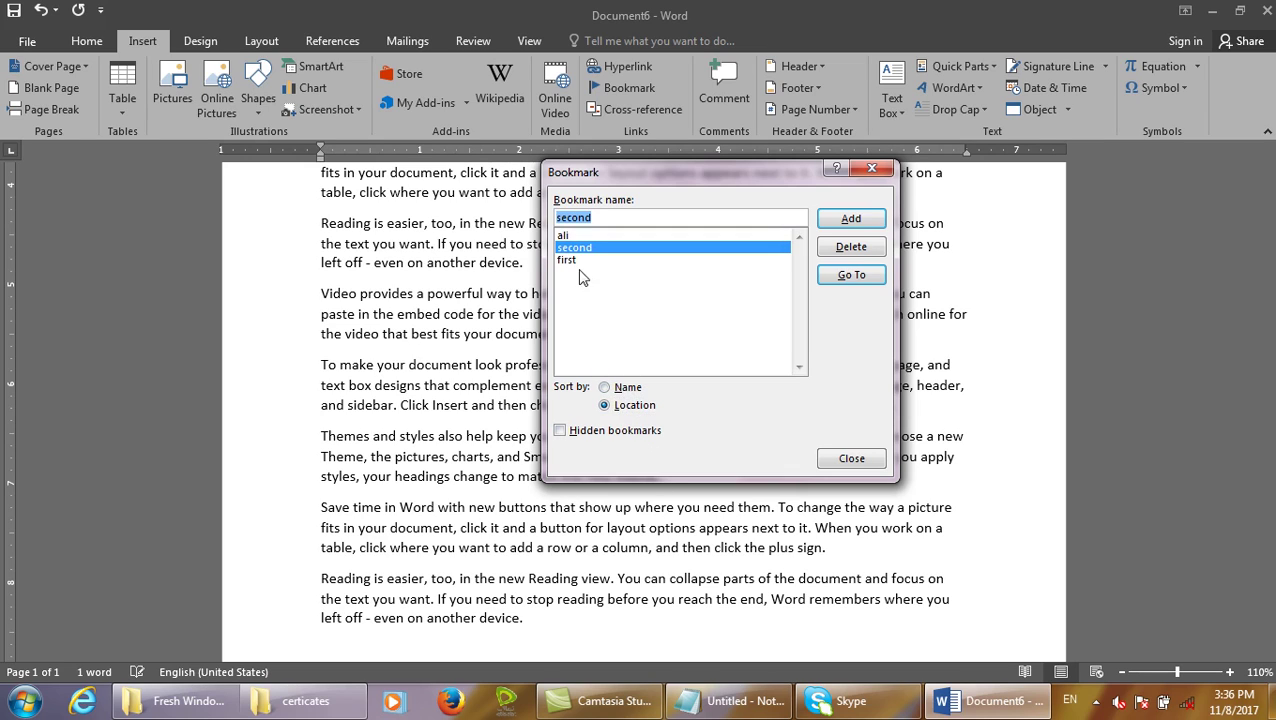
click(564, 237)
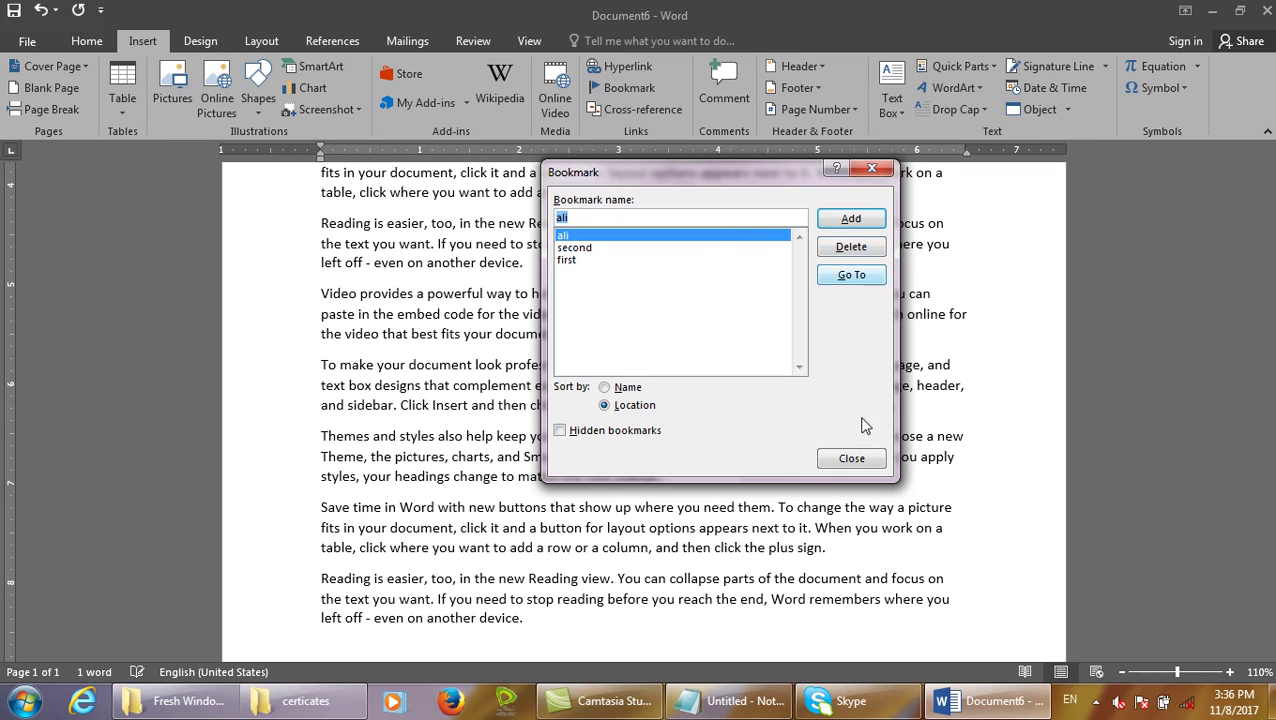
click(868, 280)
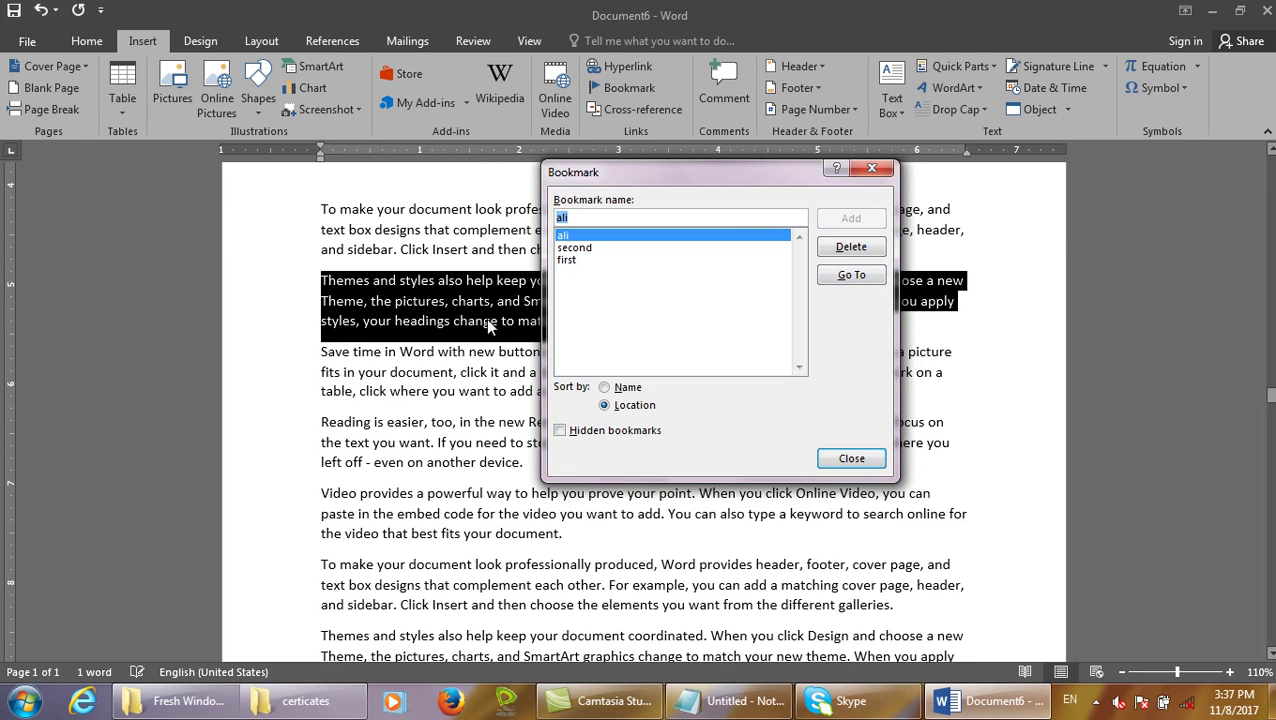
click(577, 250)
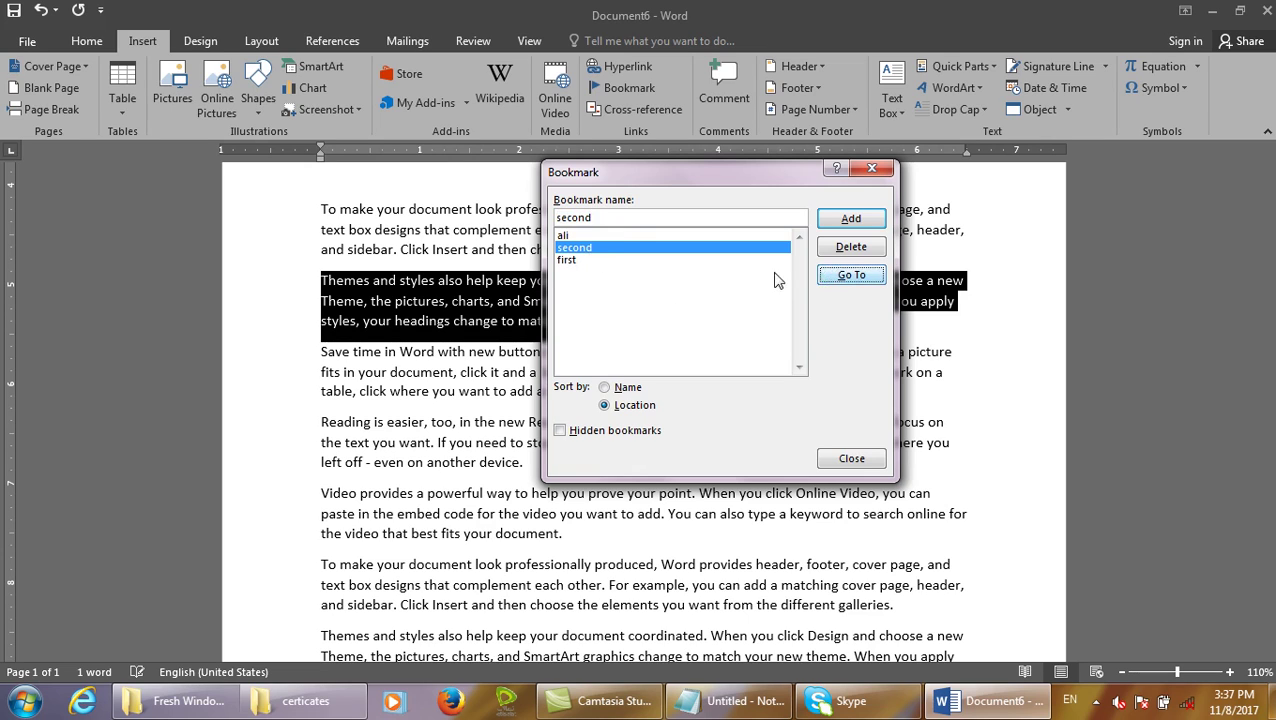
click(829, 276)
click(570, 260)
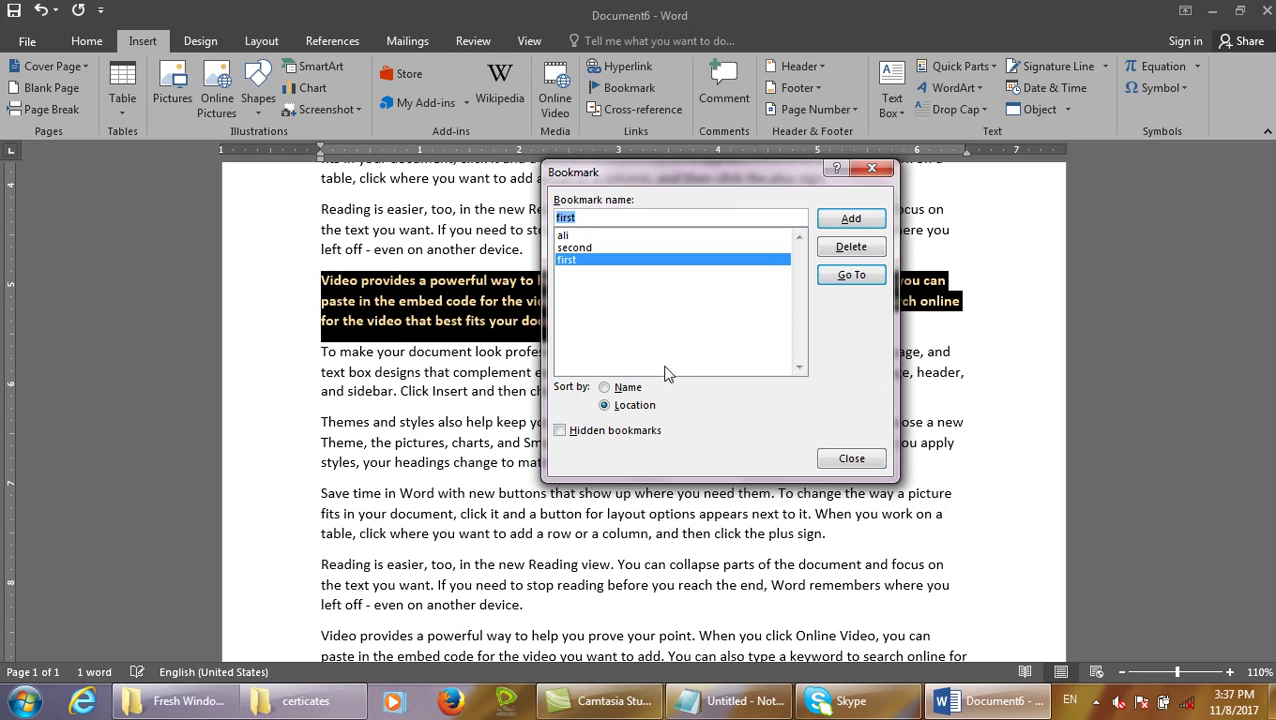
Sort the bookmarks by name, include hidden bookmarks in the list, and close the Bookmark dialog.
click(626, 388)
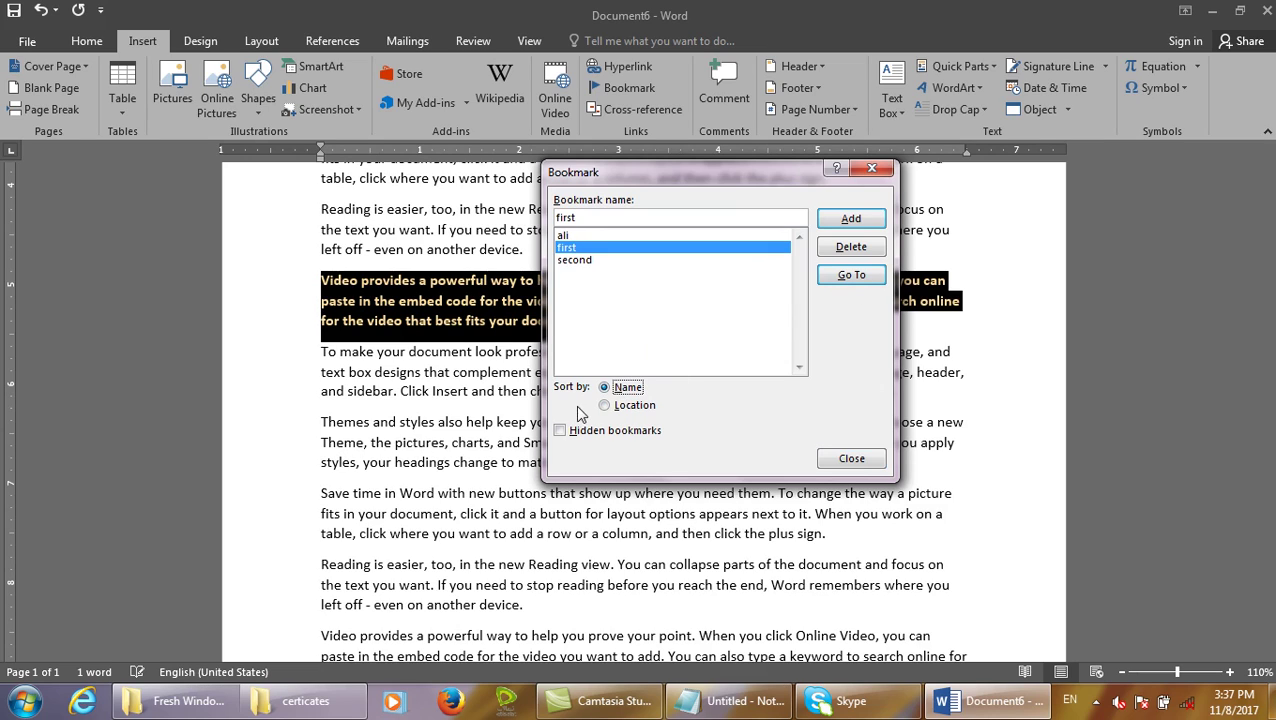
click(595, 430)
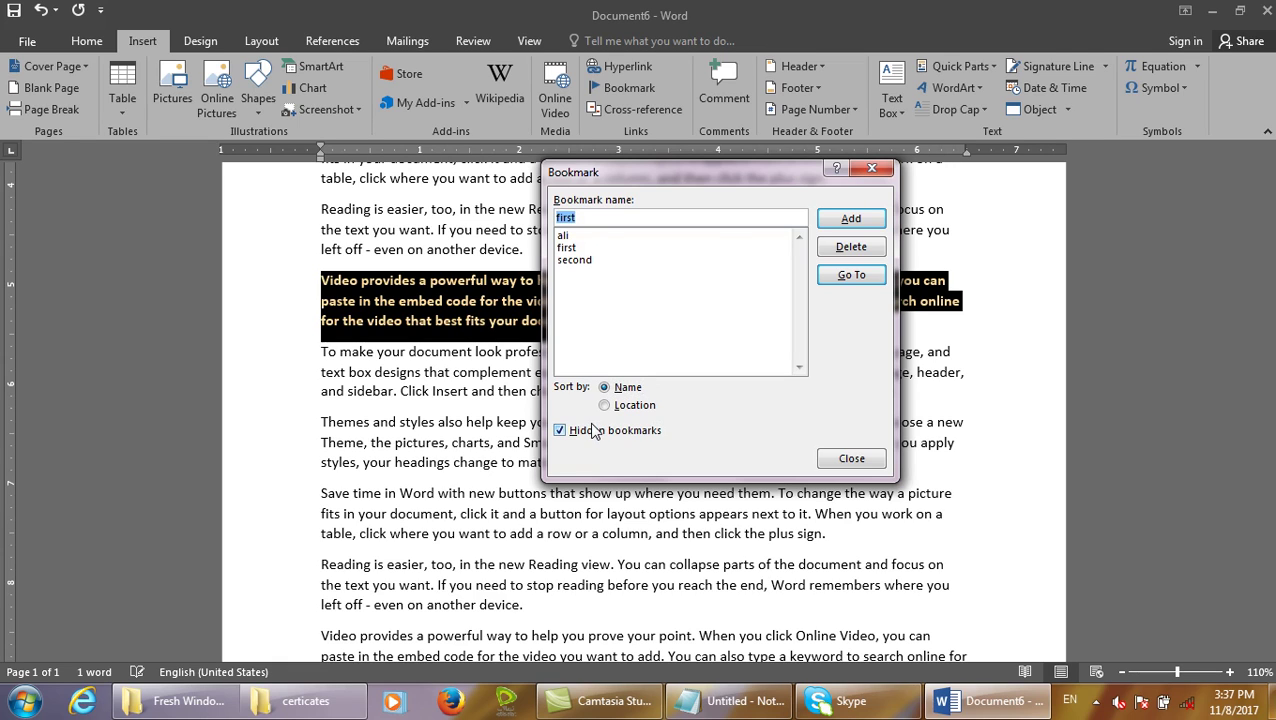
click(851, 458)
Apply the Hidden font effect to the bold dark blue "Video provides a powerful way" paragraph.
drag(615, 328, 306, 279)
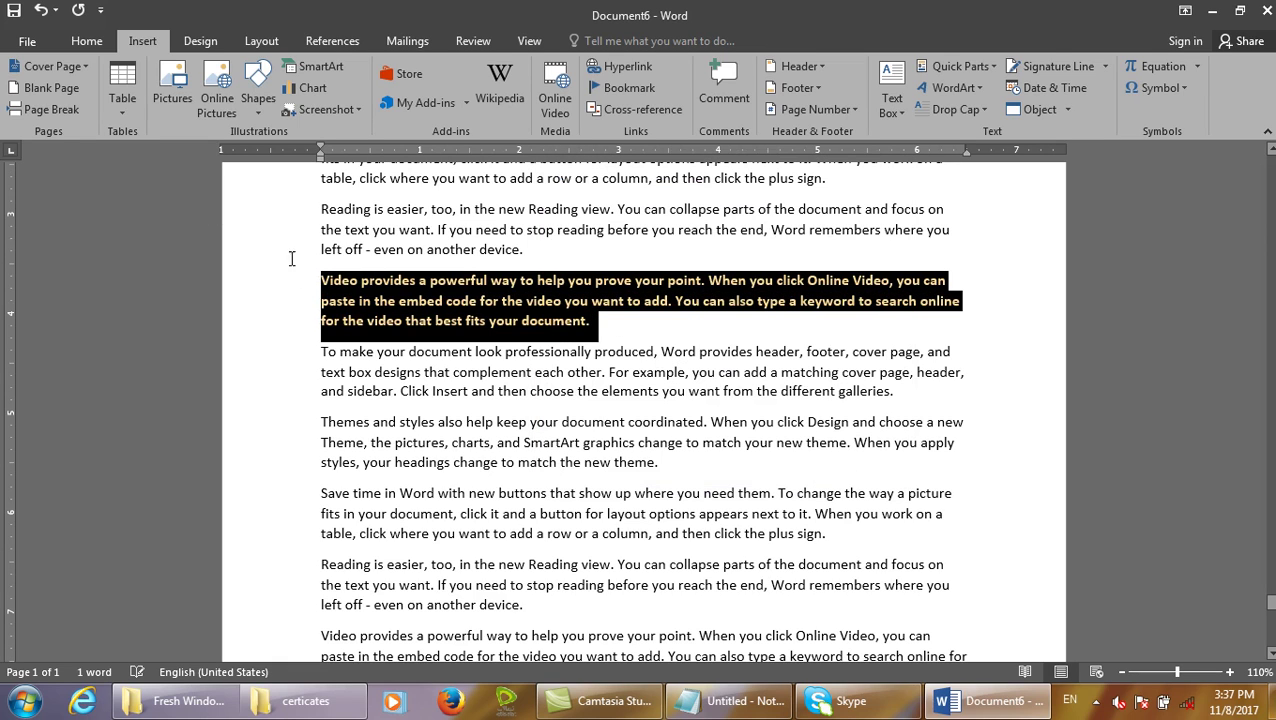
click(87, 41)
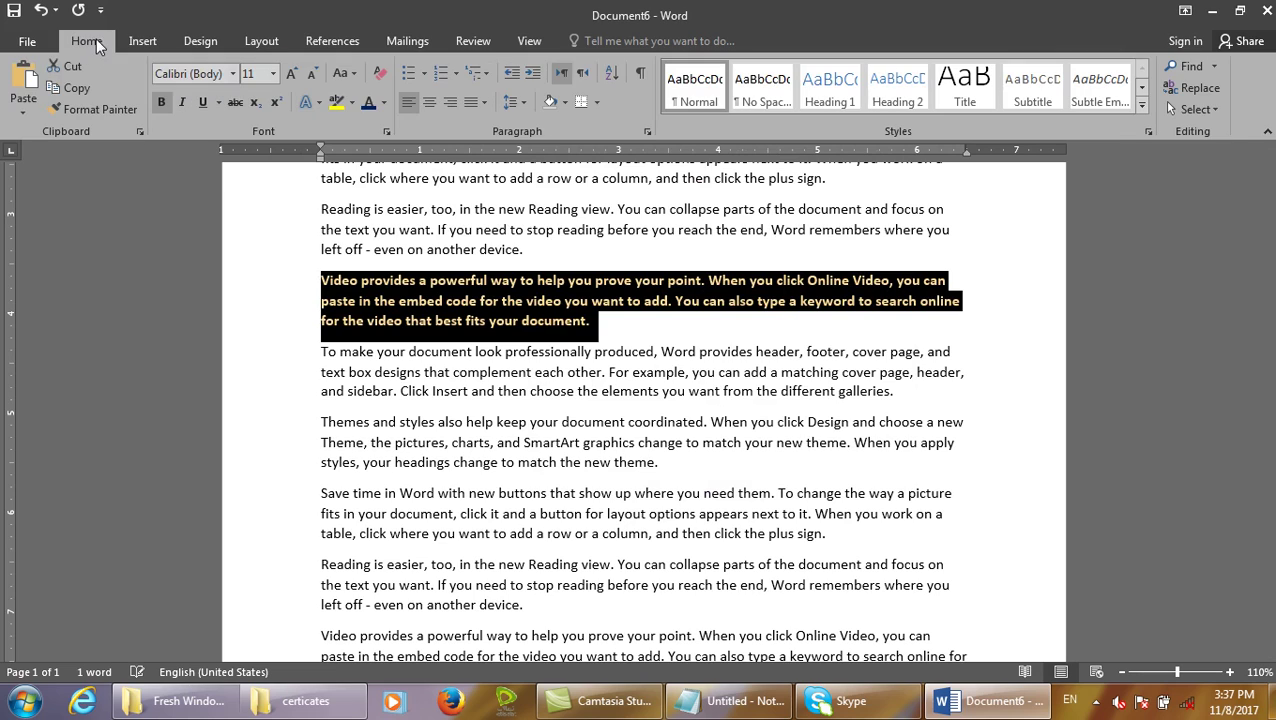
click(387, 132)
click(458, 347)
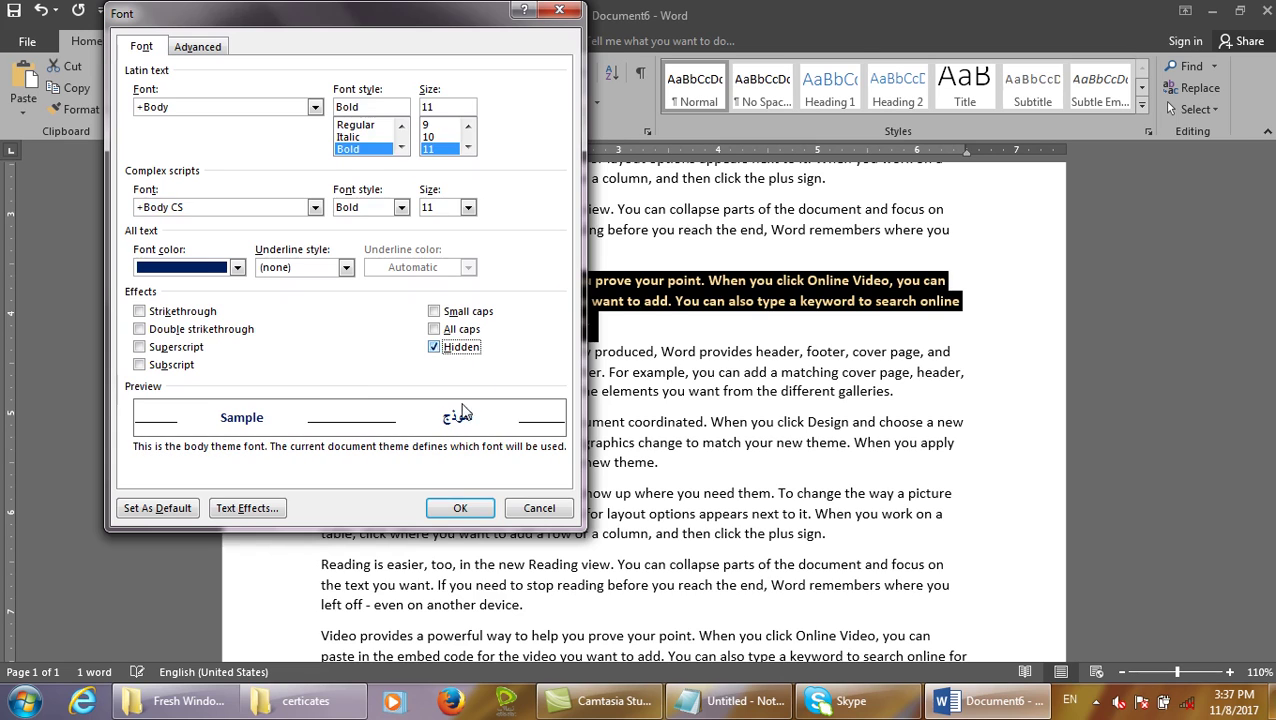
click(460, 508)
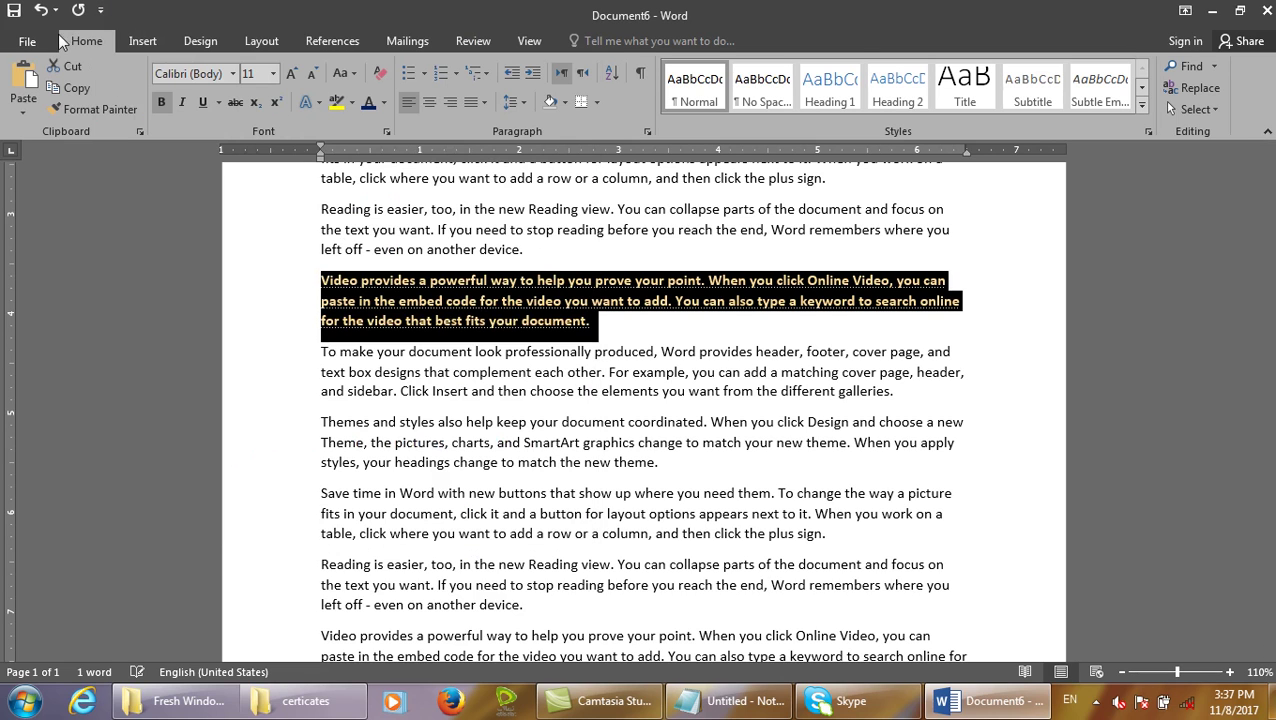
Set the Word display options so that hidden text is not always shown on screen.
click(27, 41)
click(35, 461)
click(245, 77)
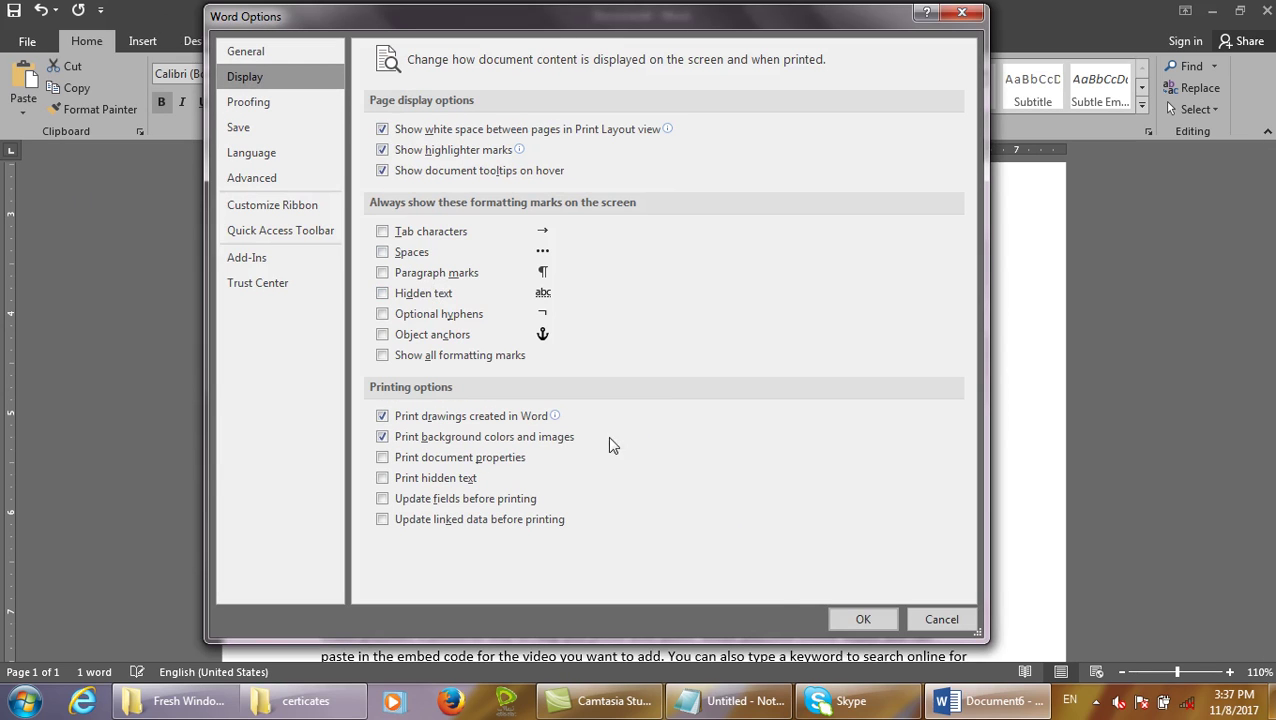
click(852, 618)
click(536, 261)
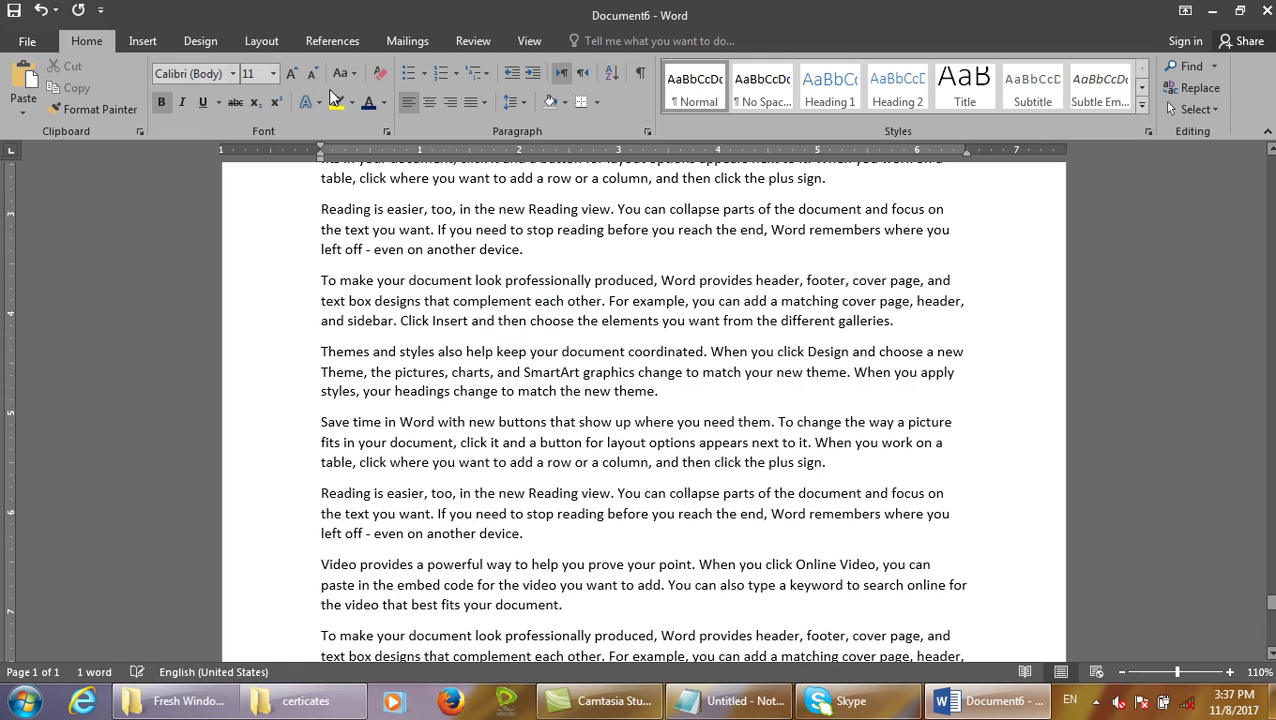
Reopen the Bookmark dialog, toggle the display of hidden bookmarks, and try to go to the bookmark second.
click(144, 42)
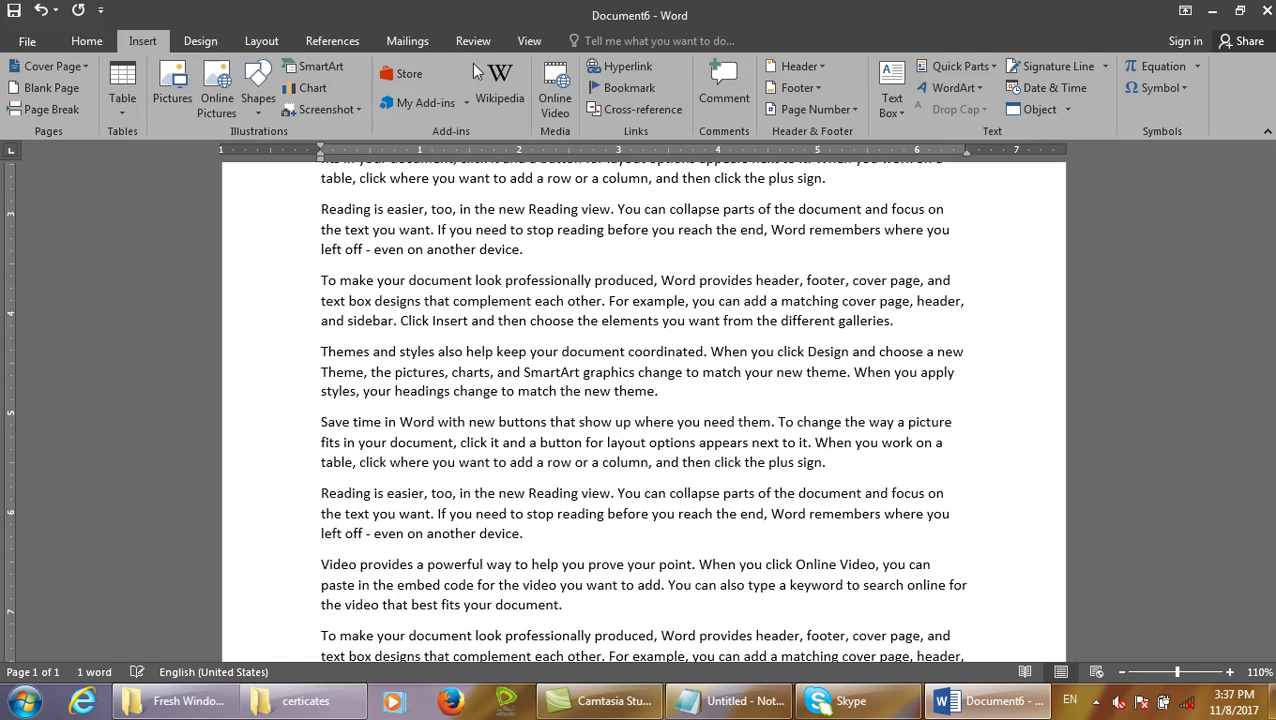
click(612, 89)
click(632, 438)
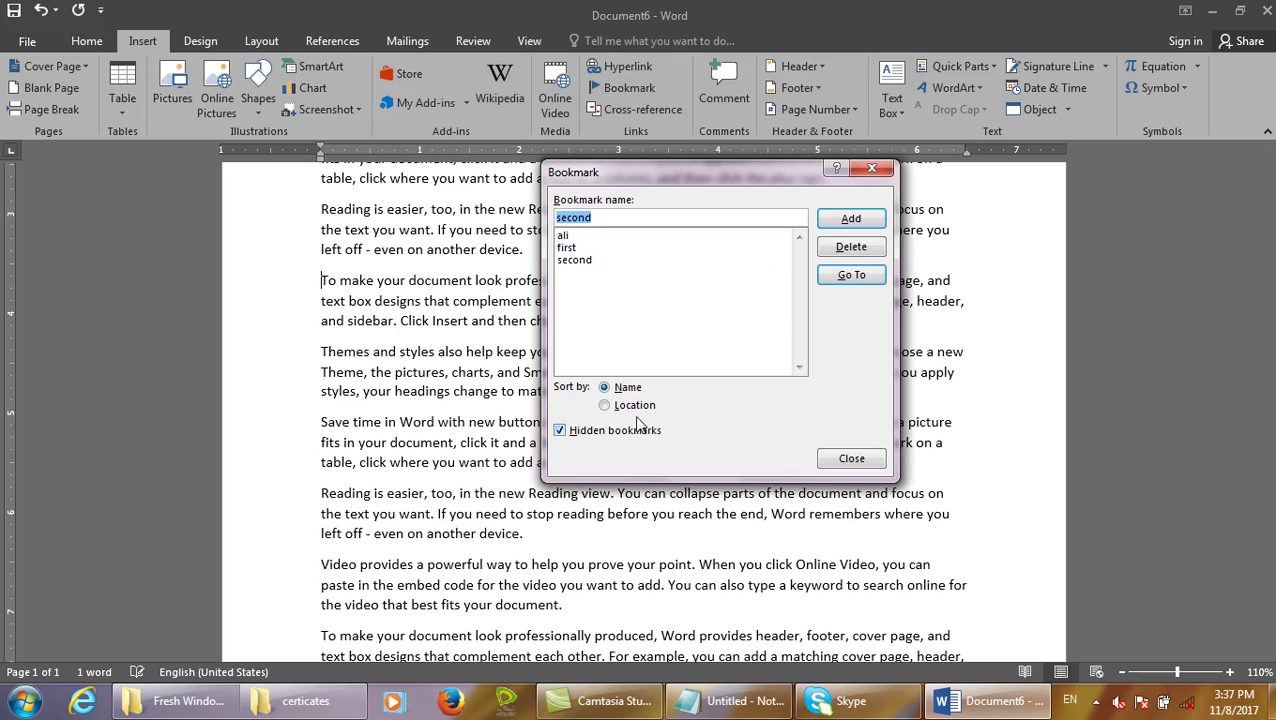
click(611, 433)
click(611, 433)
click(587, 262)
click(845, 279)
click(840, 278)
click(840, 278)
click(840, 278)
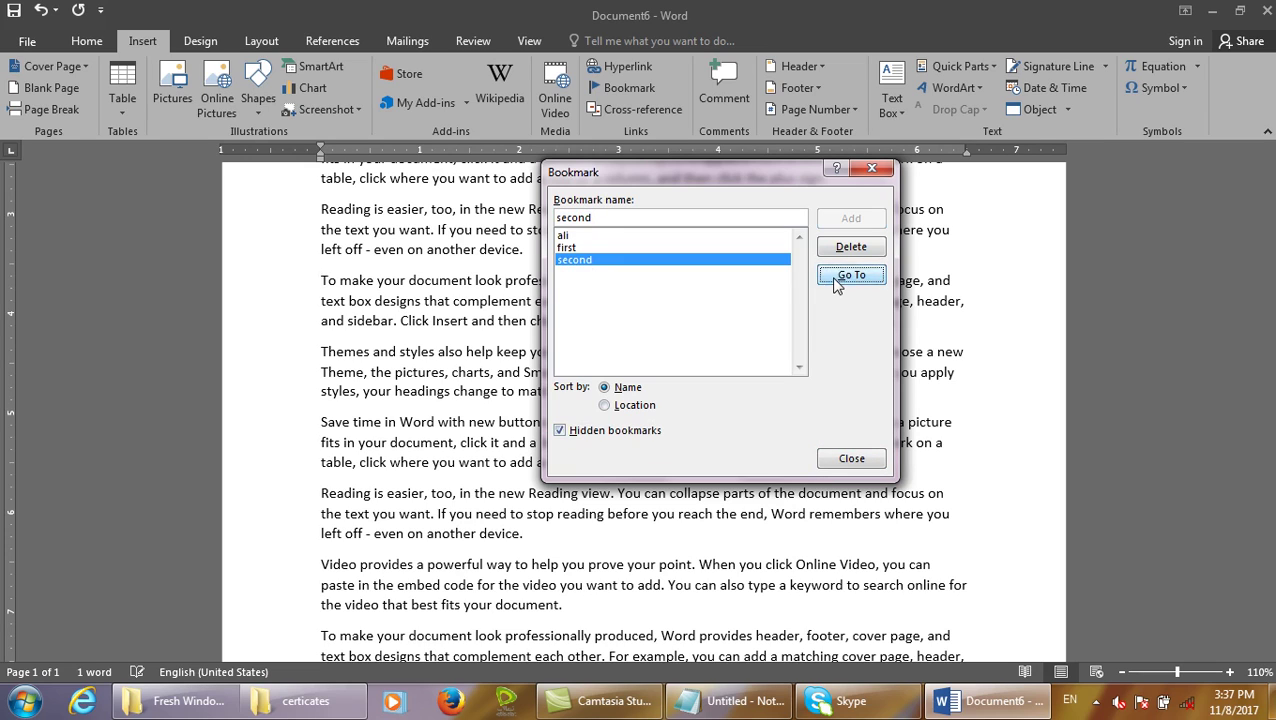
Exclude hidden bookmarks from the list and delete the bookmark second.
click(641, 428)
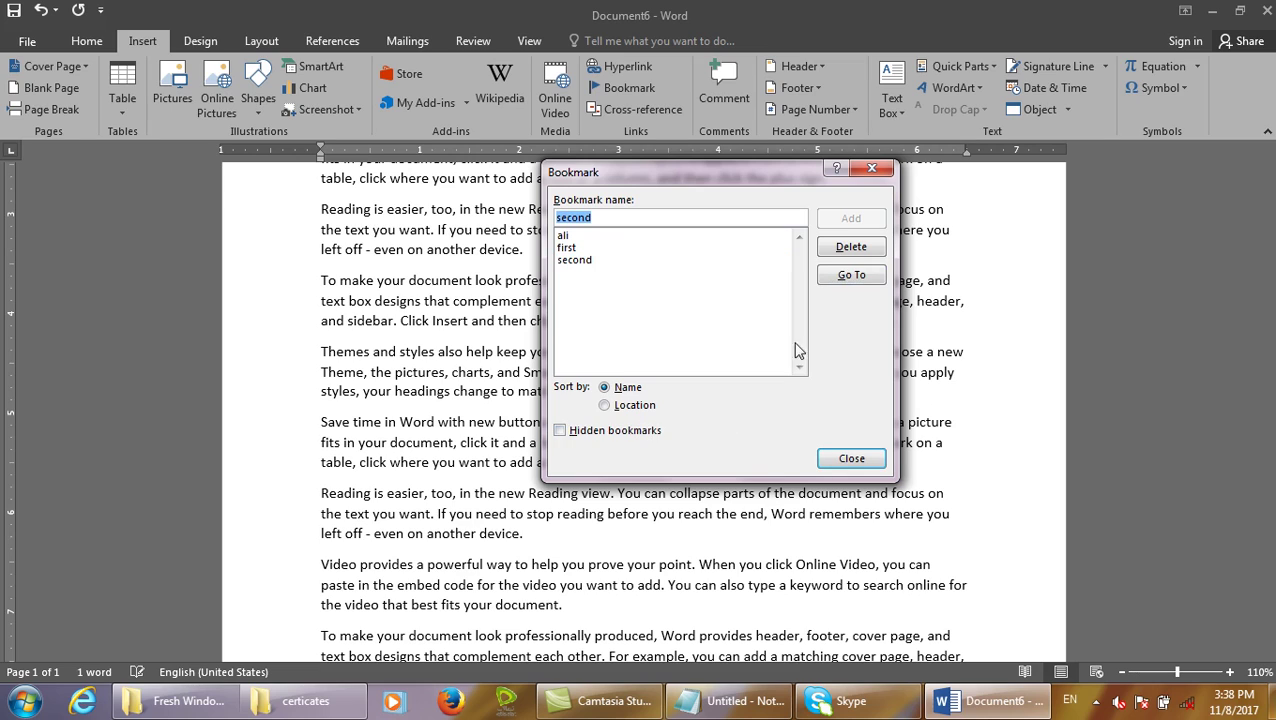
click(614, 262)
key(Delete)
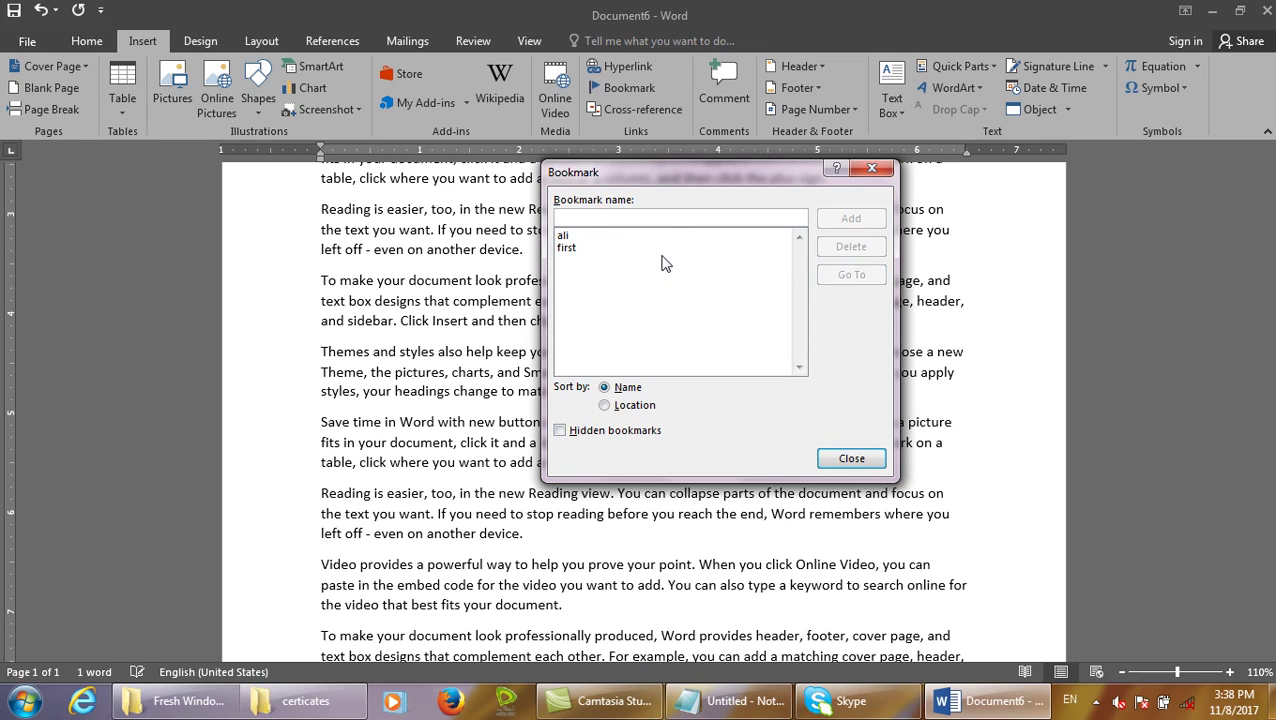
Close the Bookmark dialog.
click(851, 458)
drag(737, 422, 641, 405)
click(640, 403)
drag(436, 321, 316, 362)
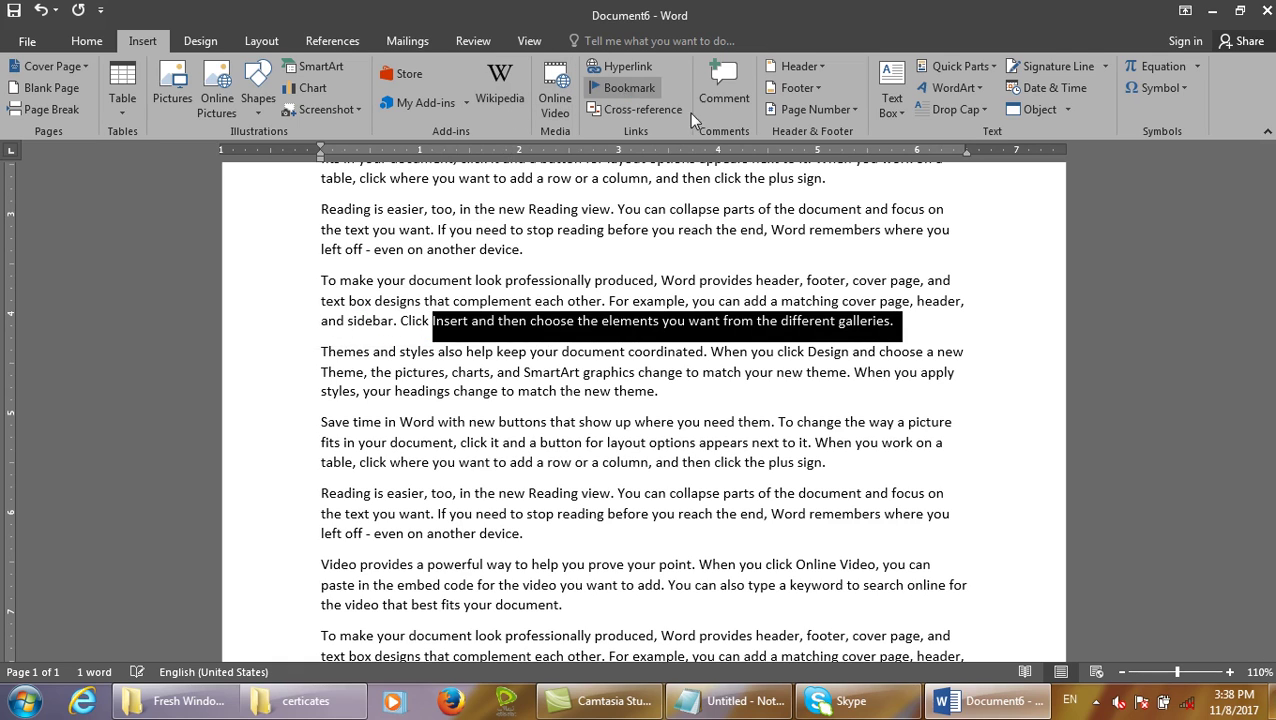
click(858, 458)
click(626, 67)
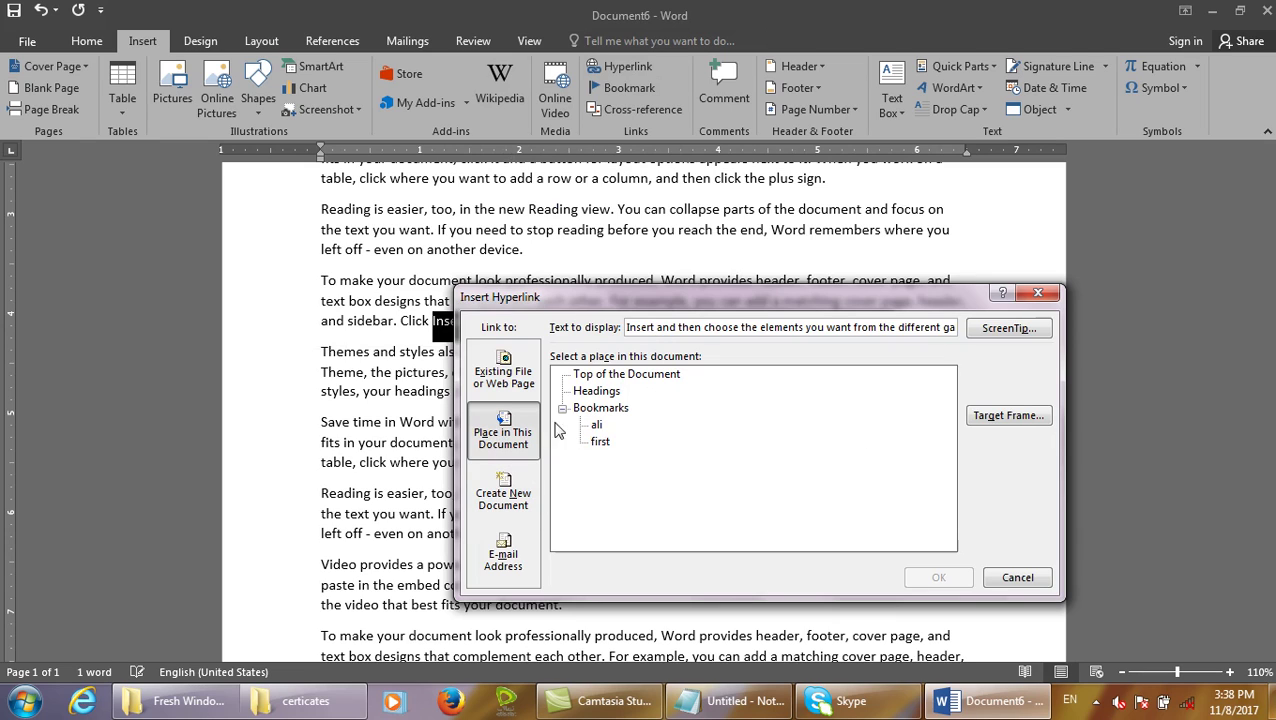
click(1017, 577)
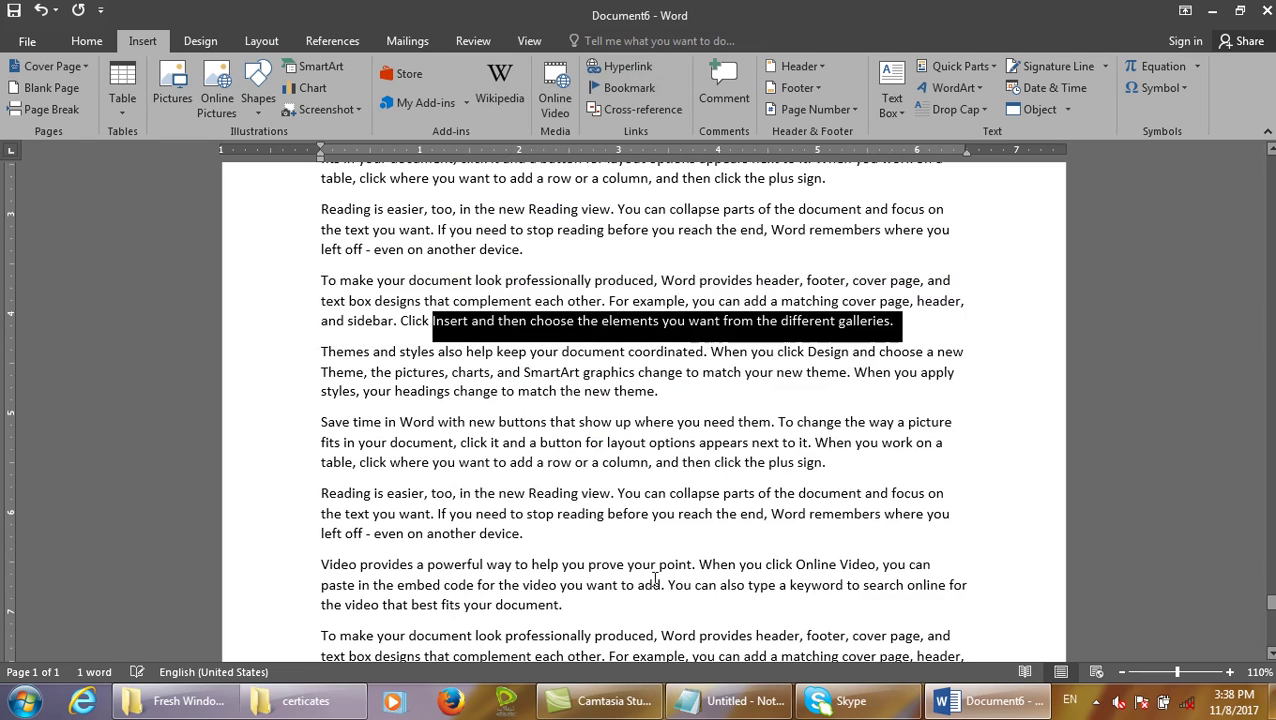
On the empty line at the end of the document, insert a hyperlink to the first bookmark listed in this document.
scroll(669, 568, up, 10)
scroll(669, 568, up, 10)
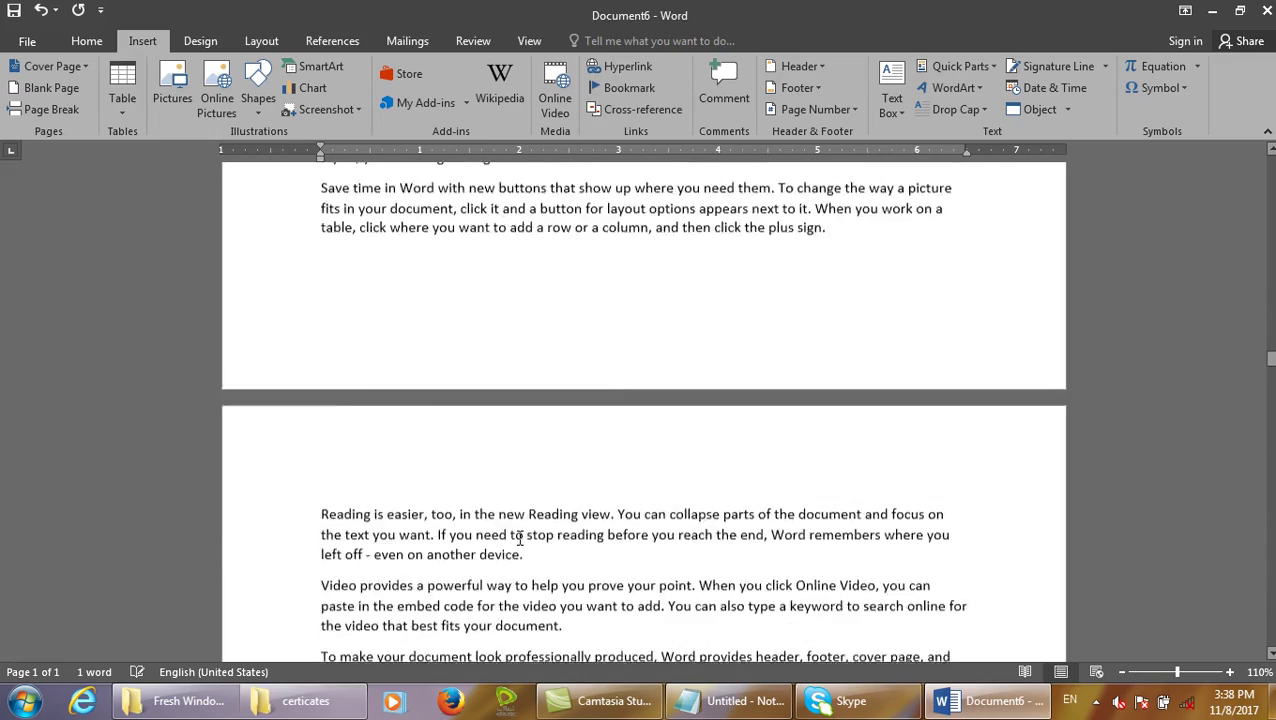
drag(1269, 392, 1269, 513)
drag(1270, 513, 1270, 636)
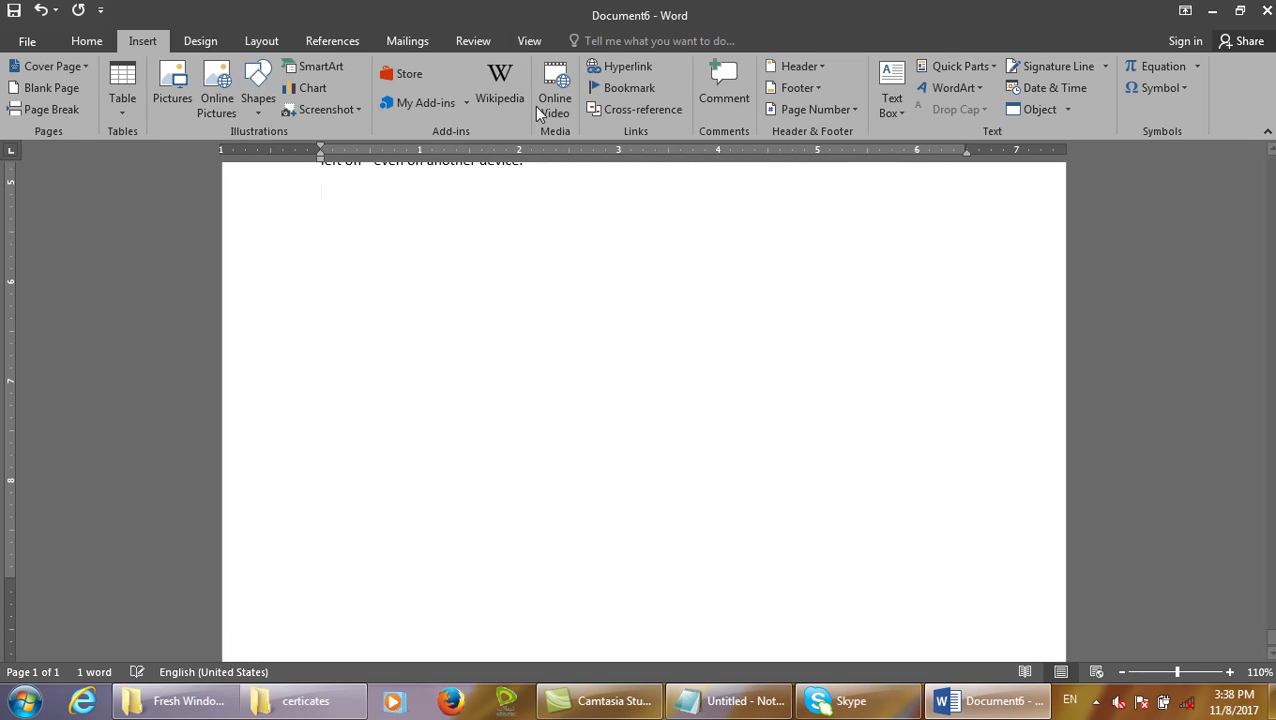
click(626, 68)
click(597, 425)
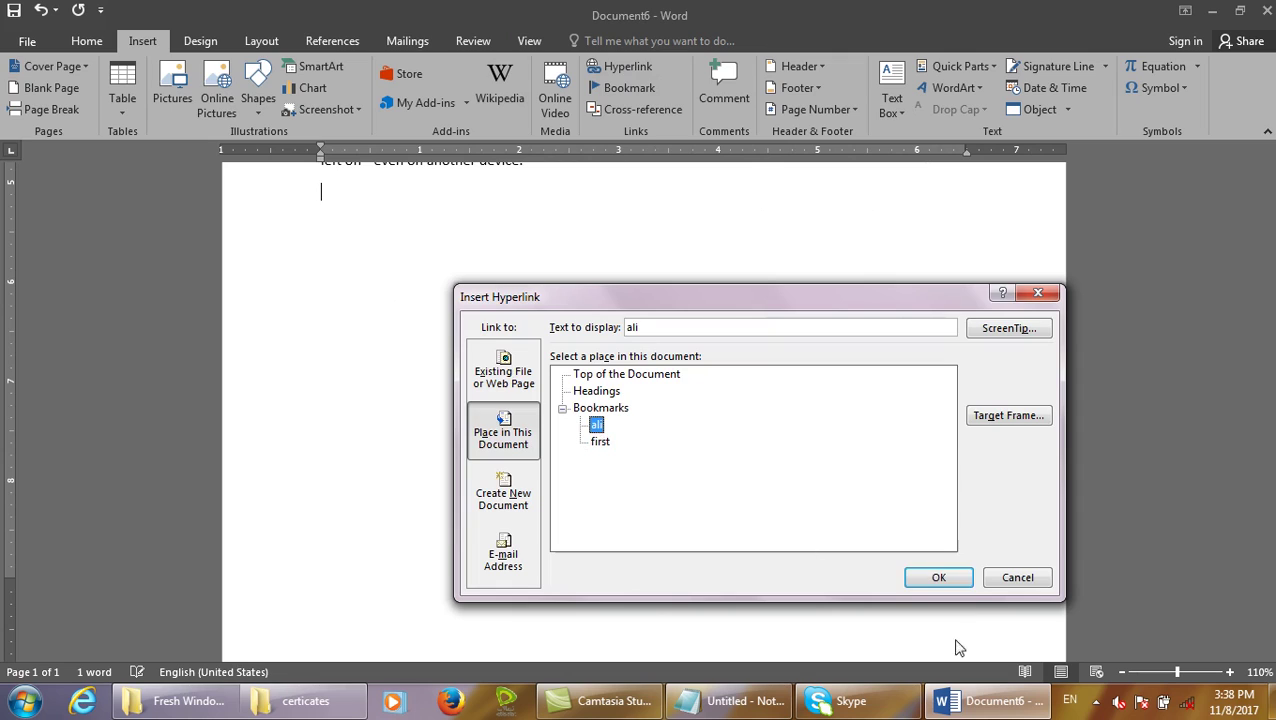
click(921, 578)
Insert a hyperlink to the bookmark first on a new line below, and follow the link above it.
key(Return)
click(600, 442)
click(940, 584)
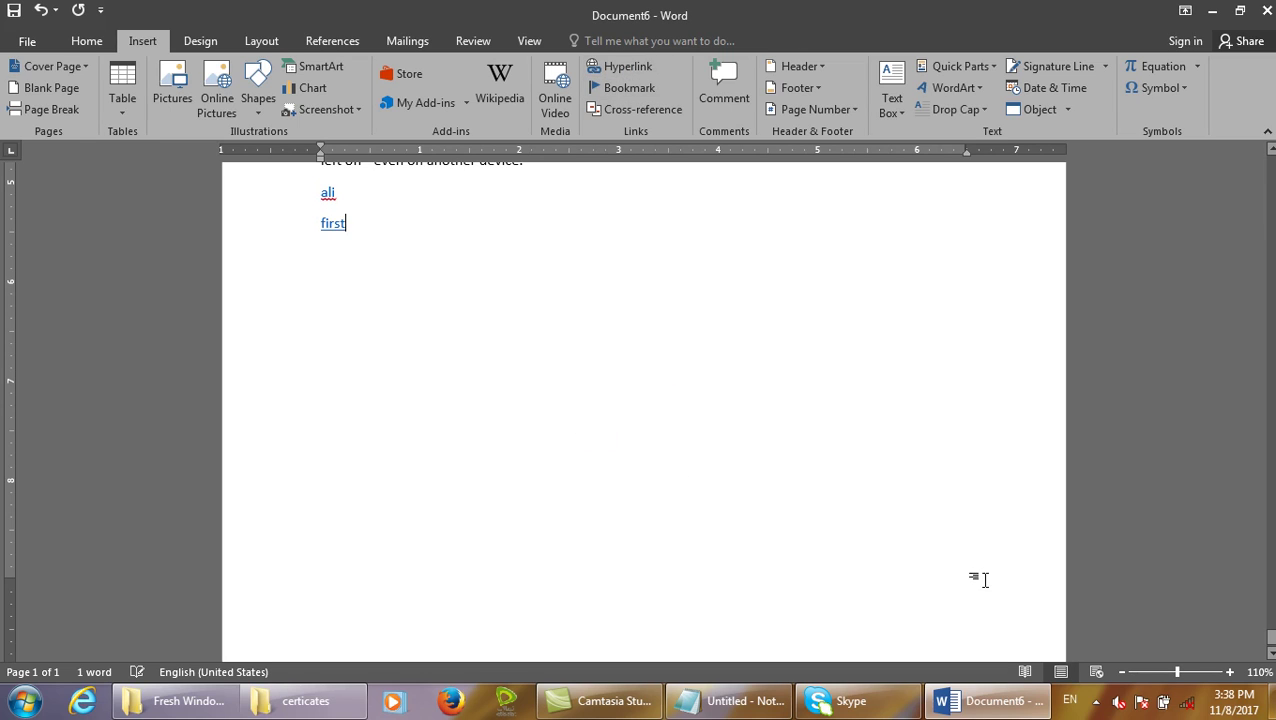
ctrl+click(327, 193)
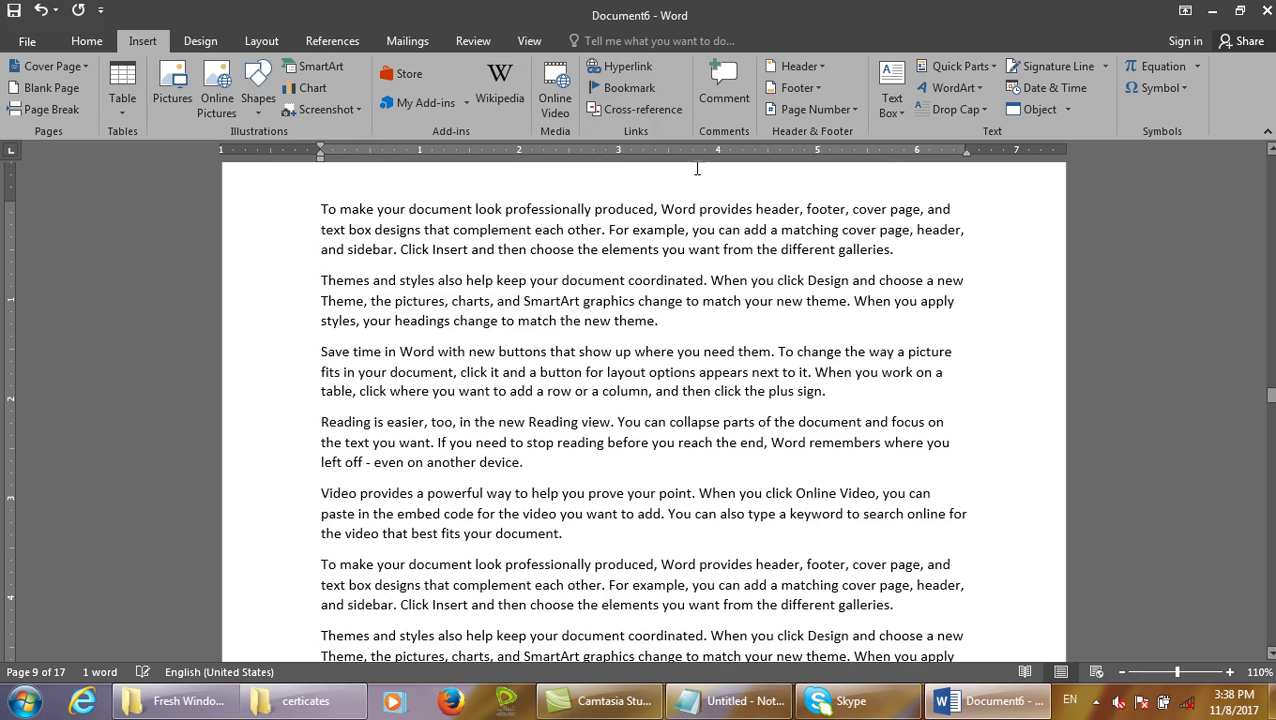
Start another hyperlink at the jump target and display the options for linking to a newly created document.
click(623, 62)
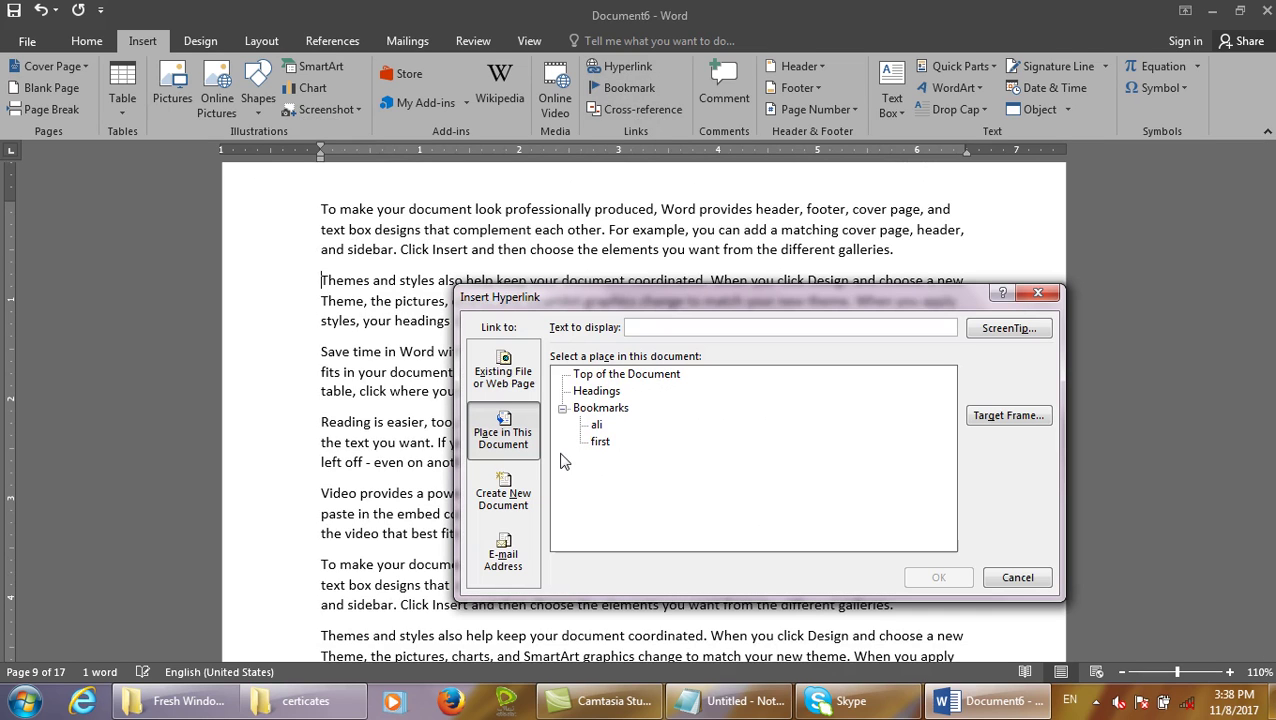
click(505, 497)
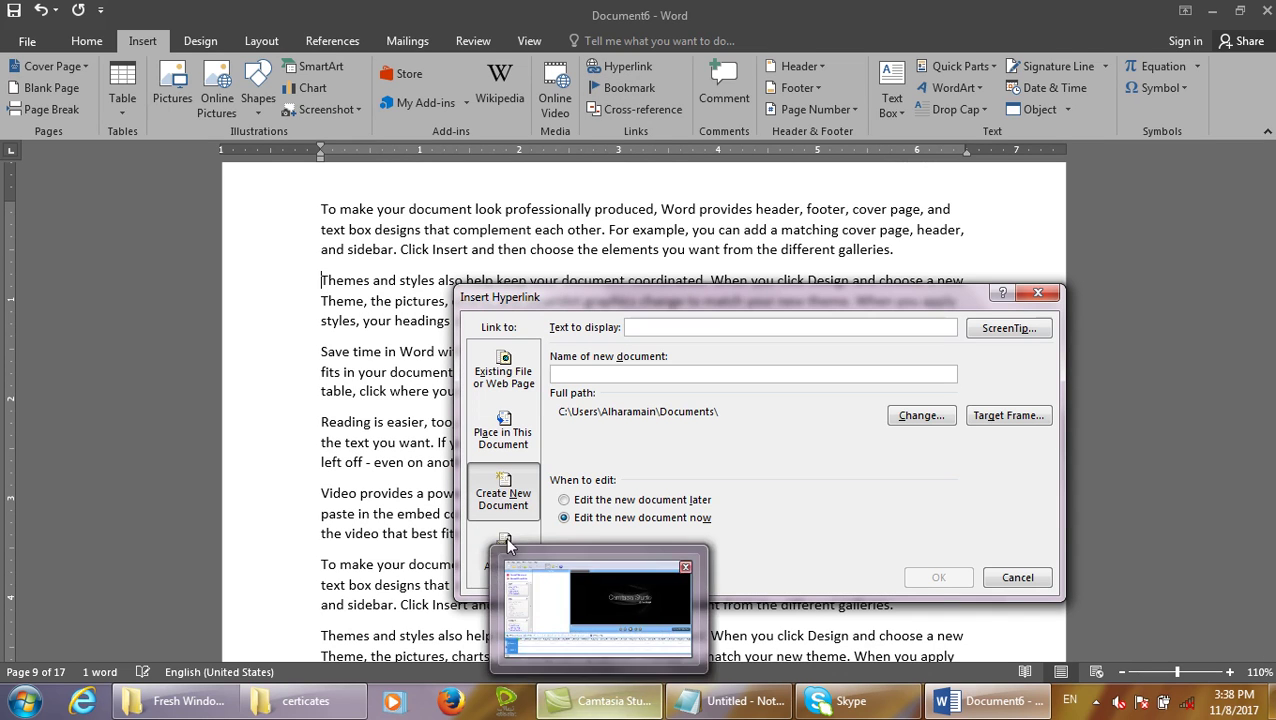
click(598, 605)
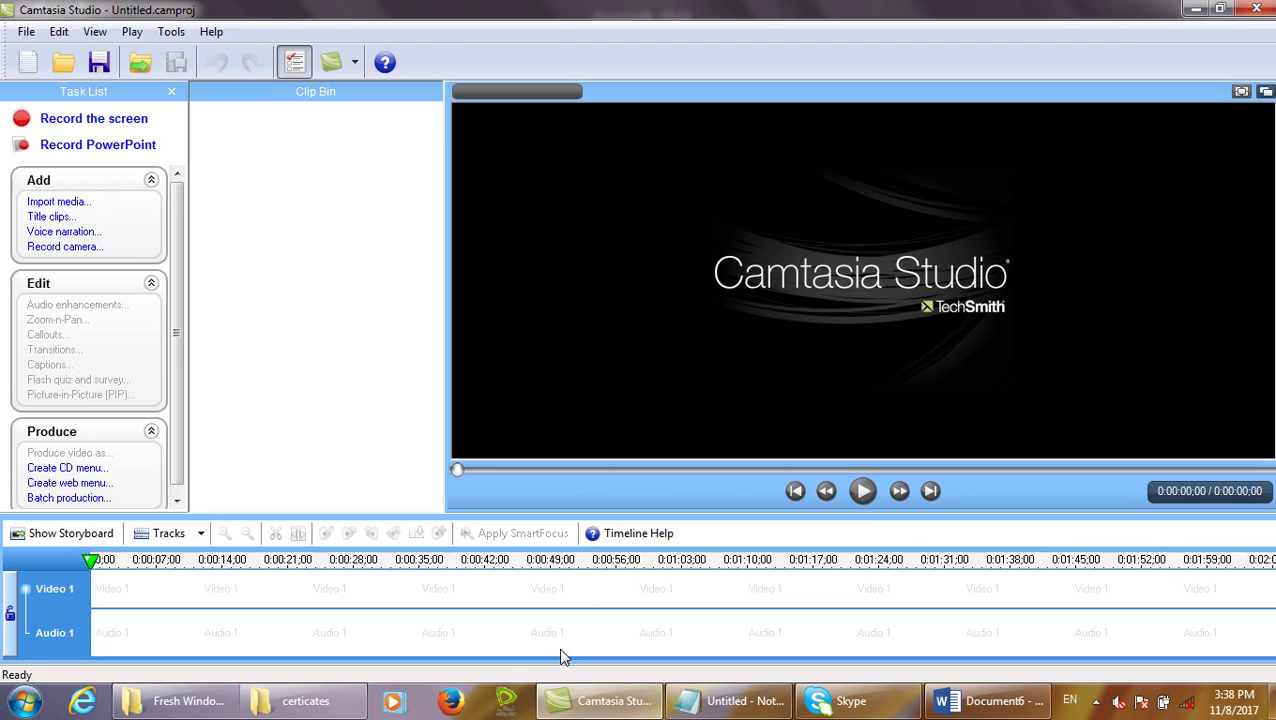
click(1196, 9)
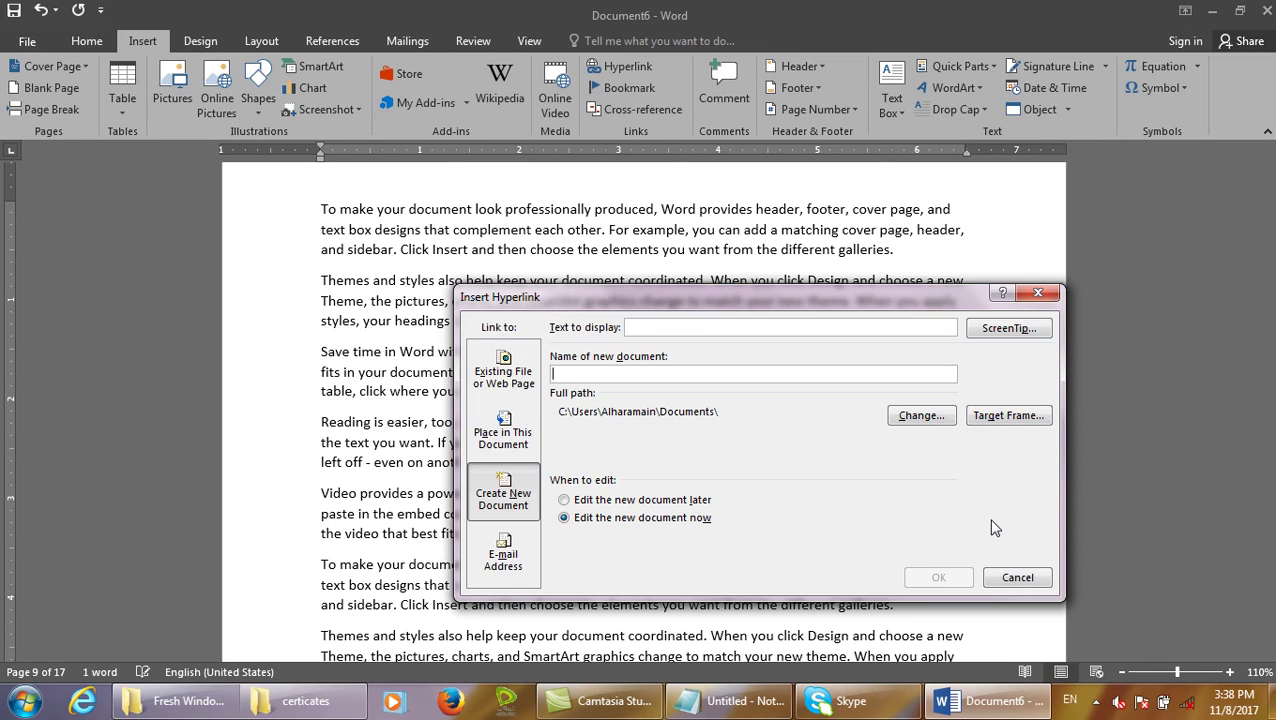